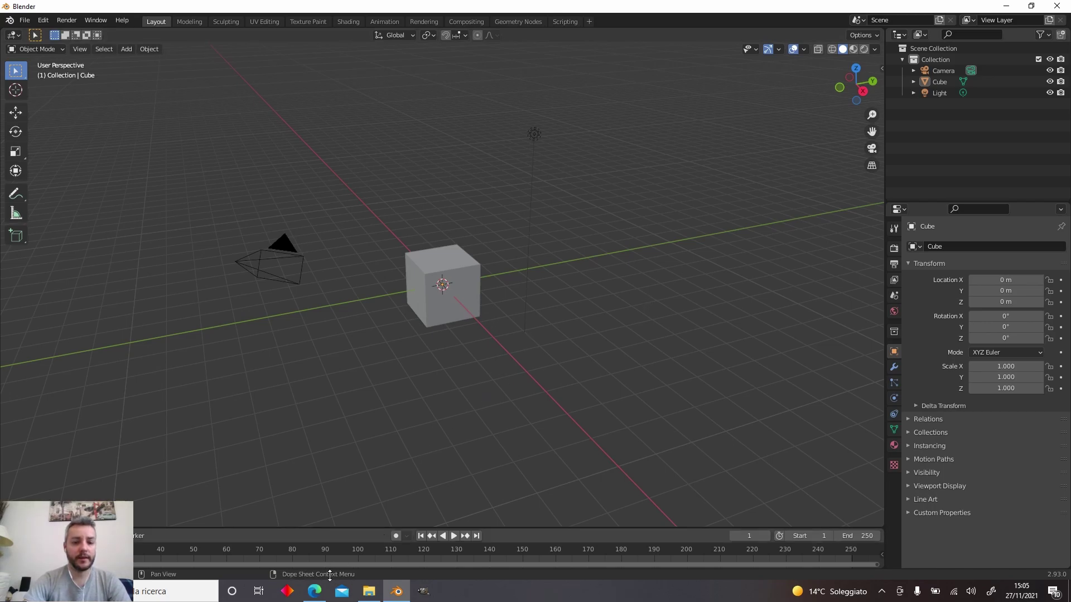
Switch to the browser, examine the download files of the Blender2MSFS2 0.41.4 release on GitHub, and return to Blender
left_click(314, 592)
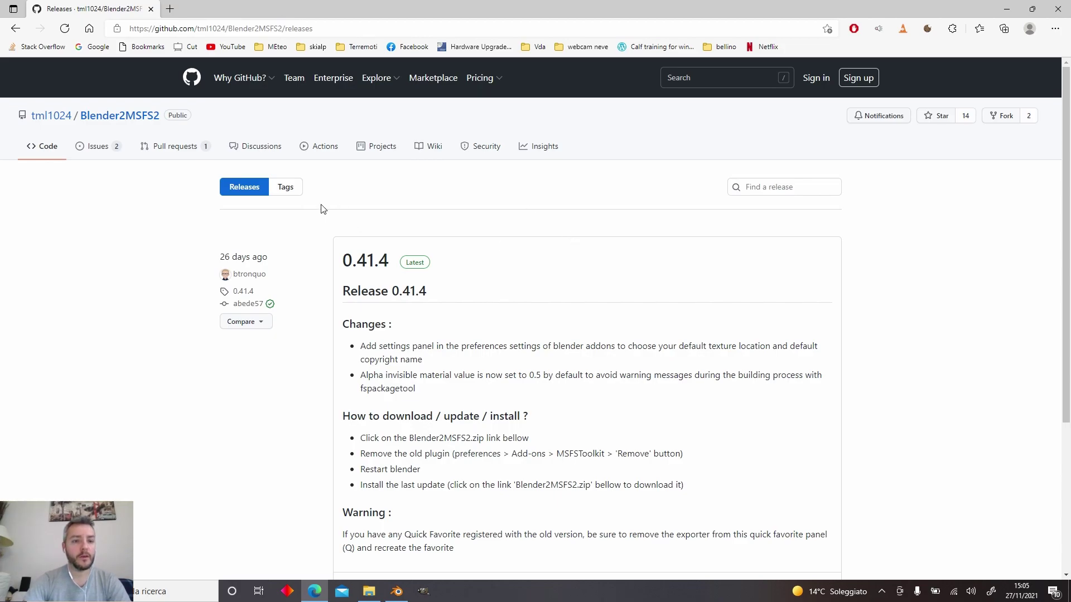
scroll(594, 338, "down", 4)
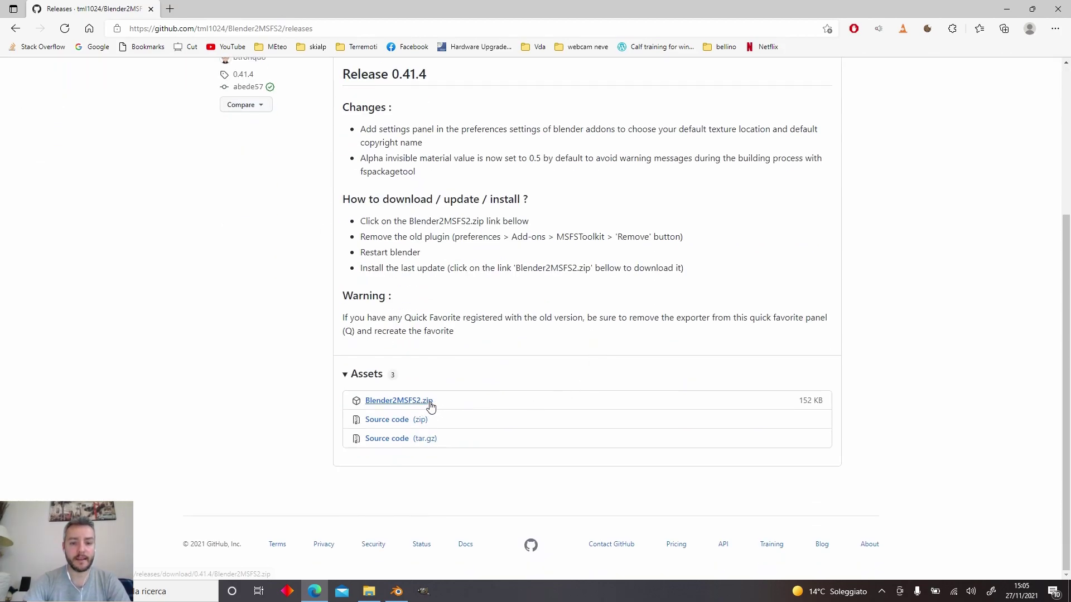
mouse_move(397, 596)
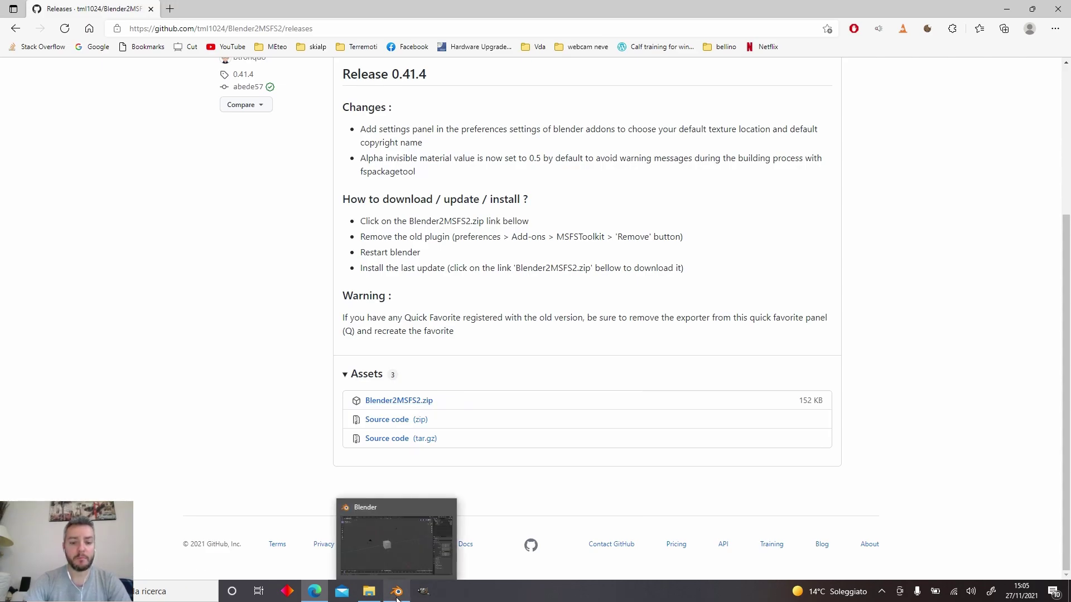
left_click(397, 596)
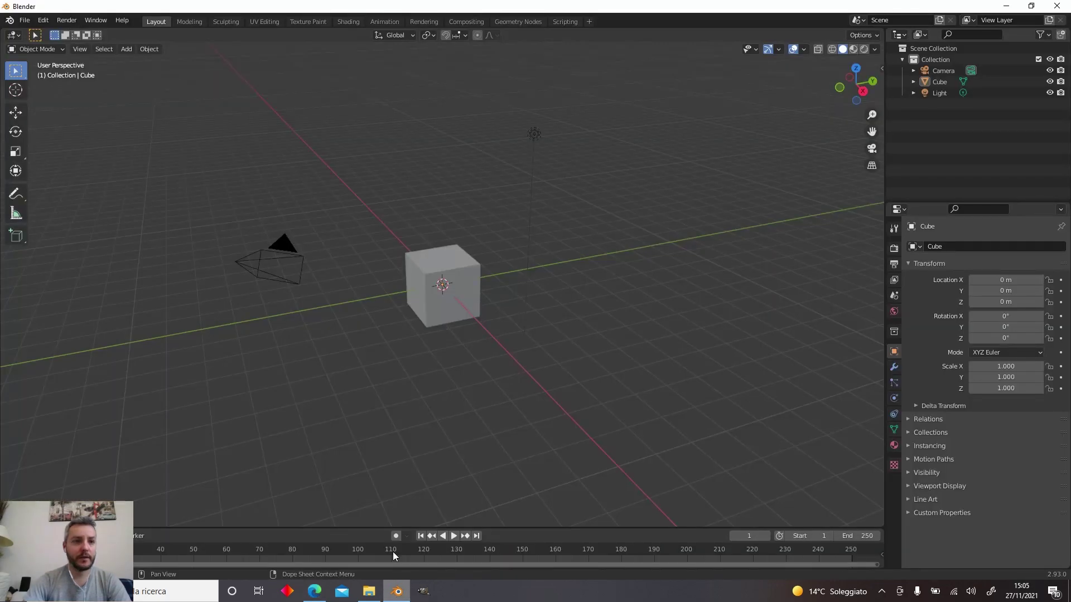
Enable version 0.41.3 of the MSFSToolkit add-on in the preferences and close them
left_click(44, 24)
left_click(79, 180)
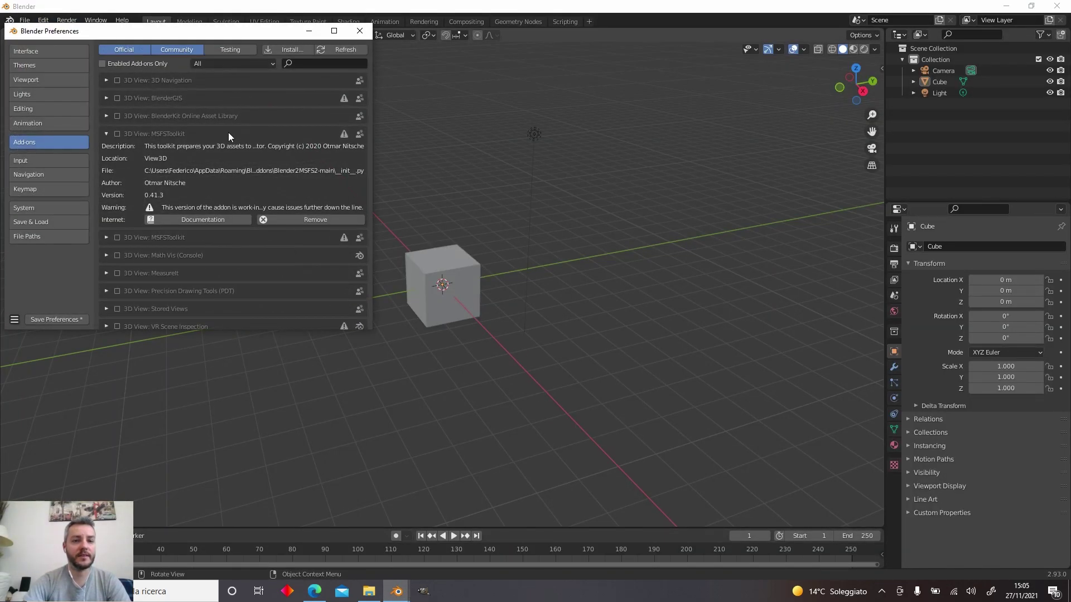
left_click(281, 49)
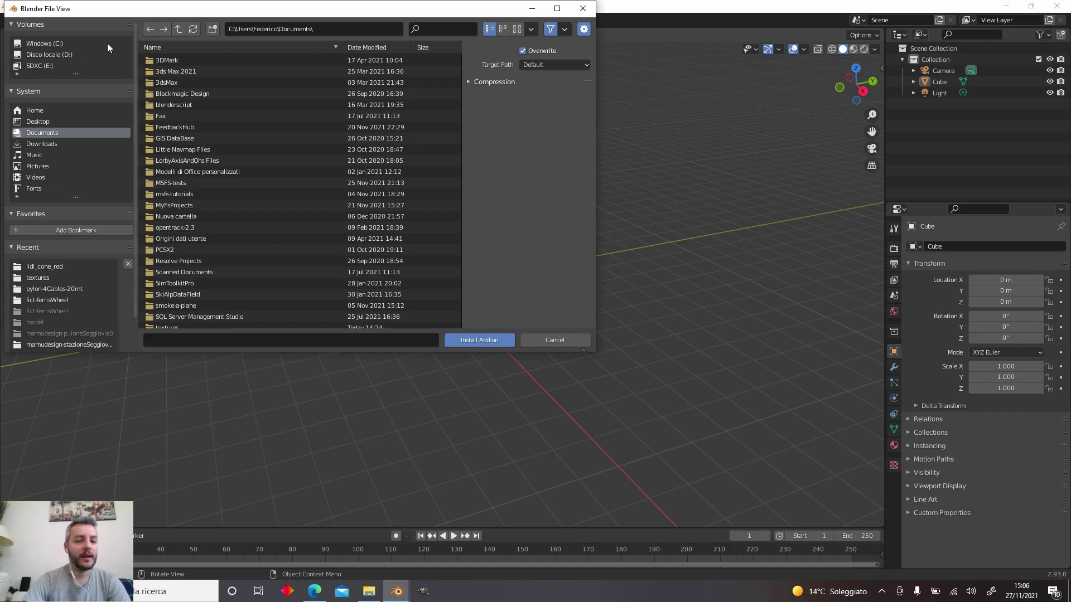
left_click(558, 337)
left_click(117, 135)
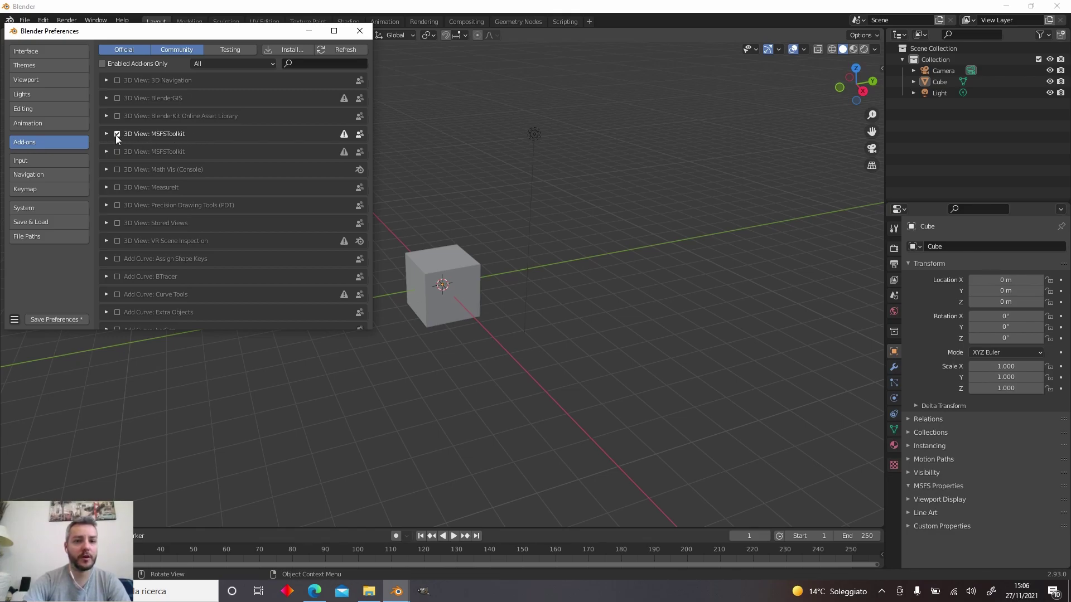
left_click(359, 36)
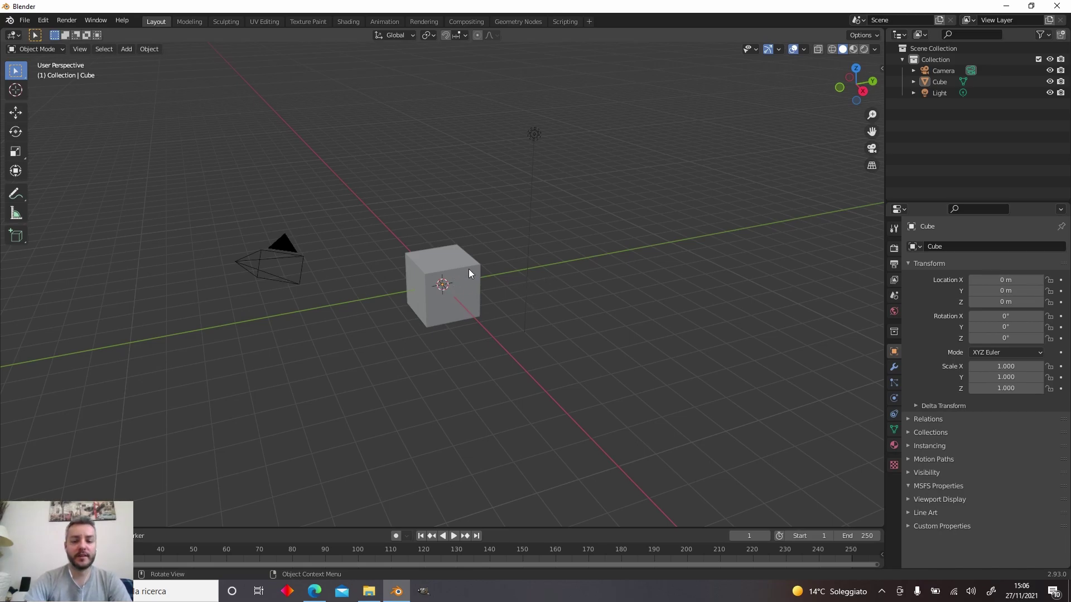
Delete the default camera and light from the scene, leaving only the cube
left_click(277, 262)
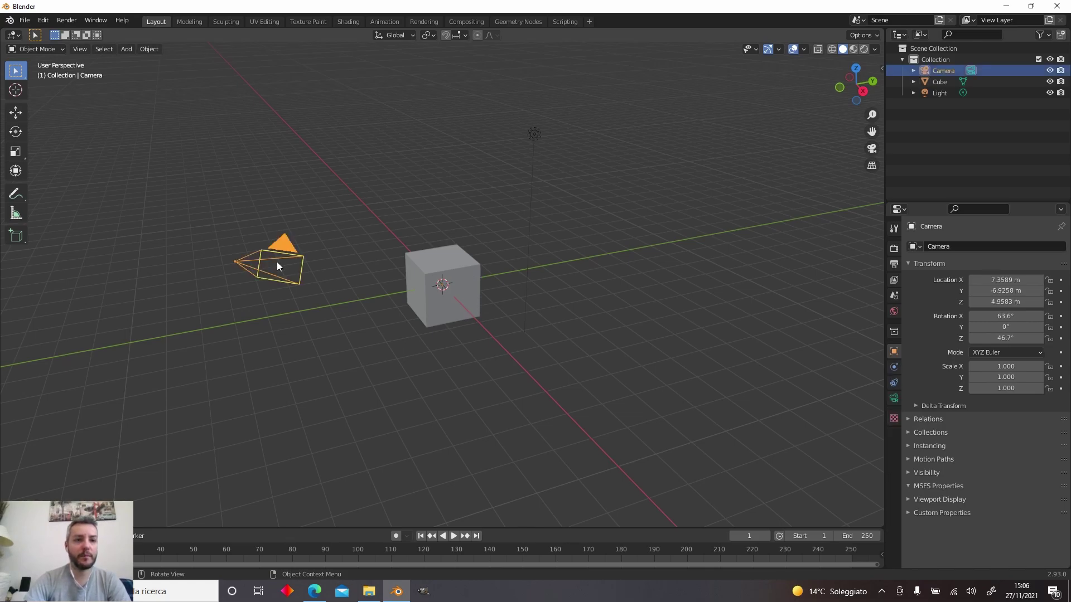
left_click(535, 133)
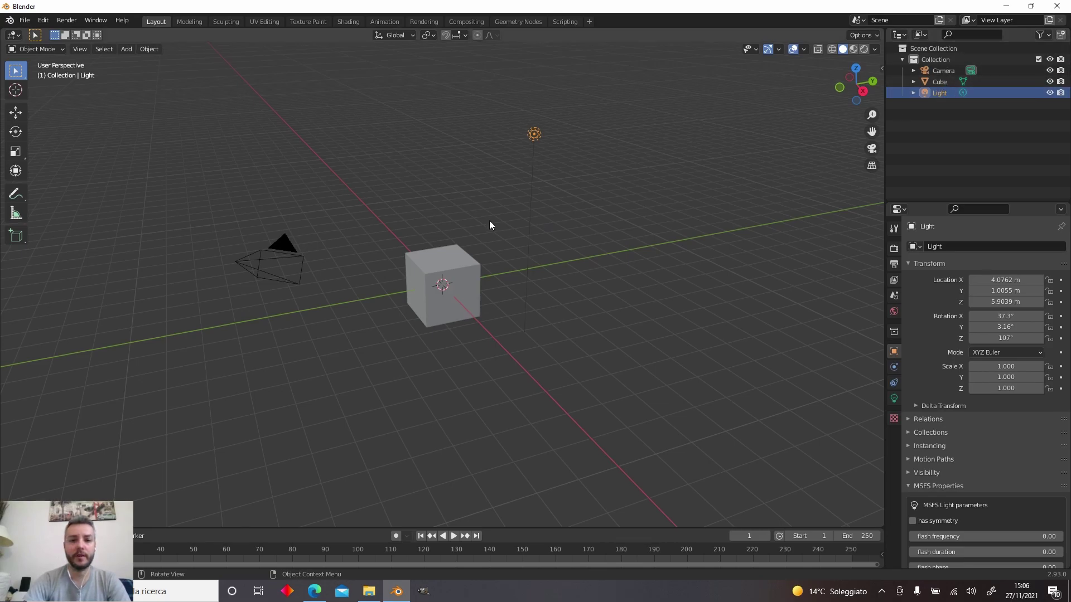
left_click(272, 264)
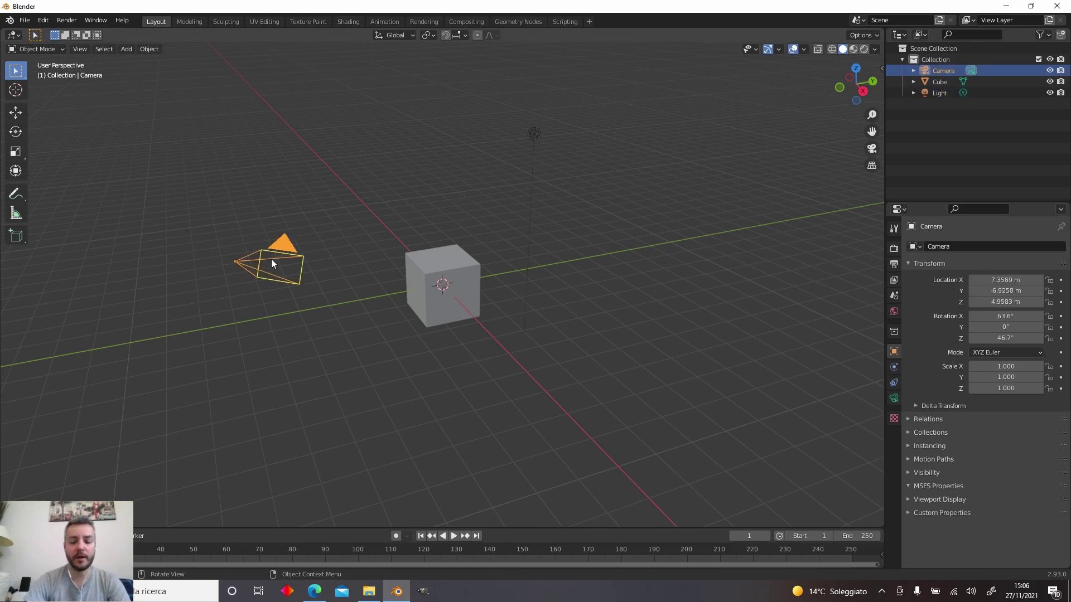
key("Delete")
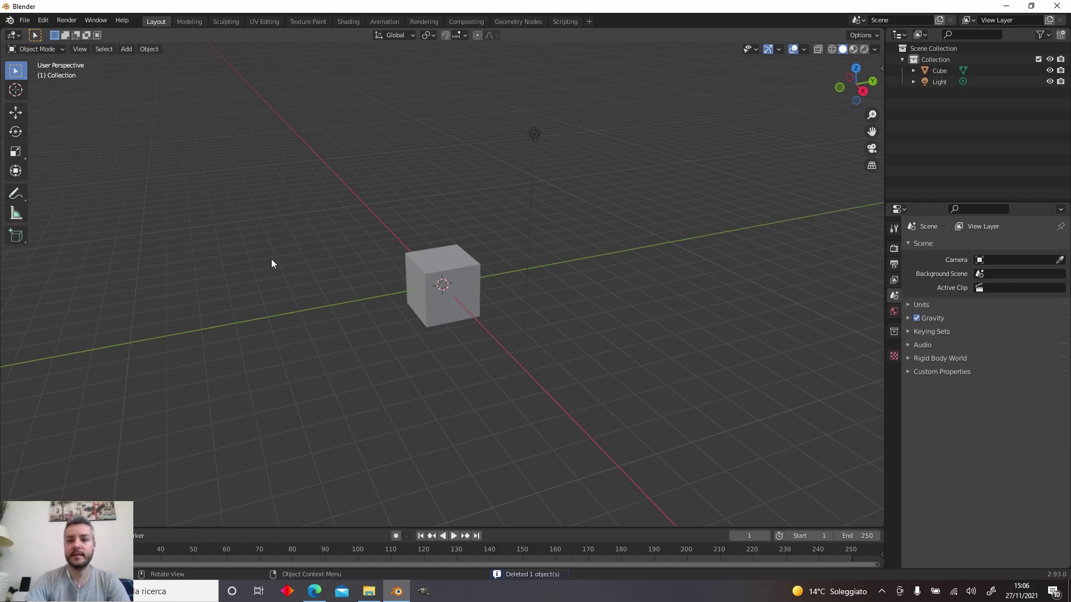
left_click(534, 134)
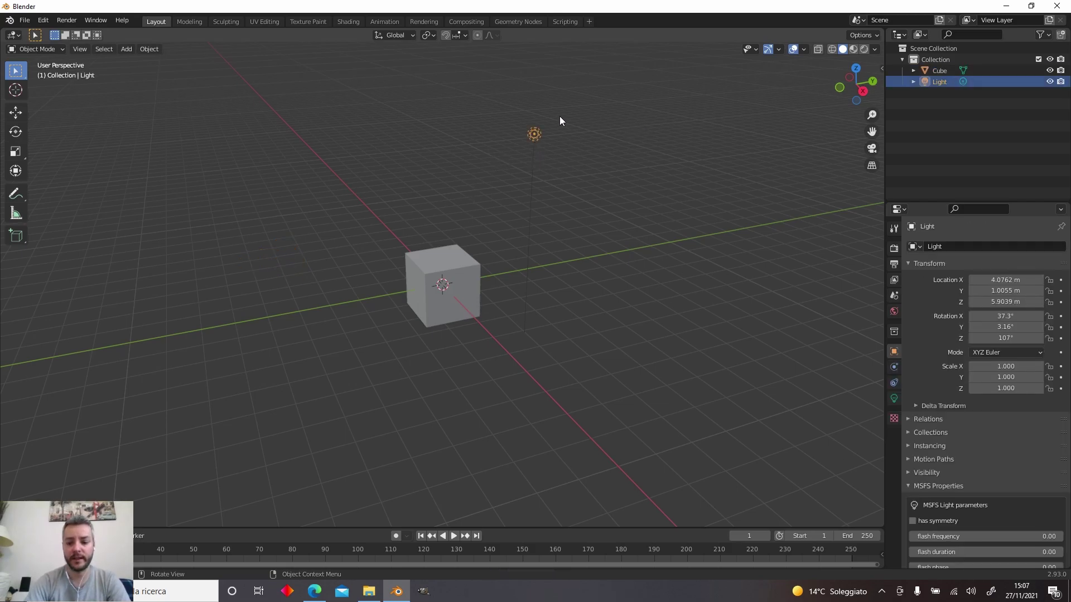
key("Delete")
Orbit around the cube to view it from another side and try selecting and deselecting it
left_click(466, 271)
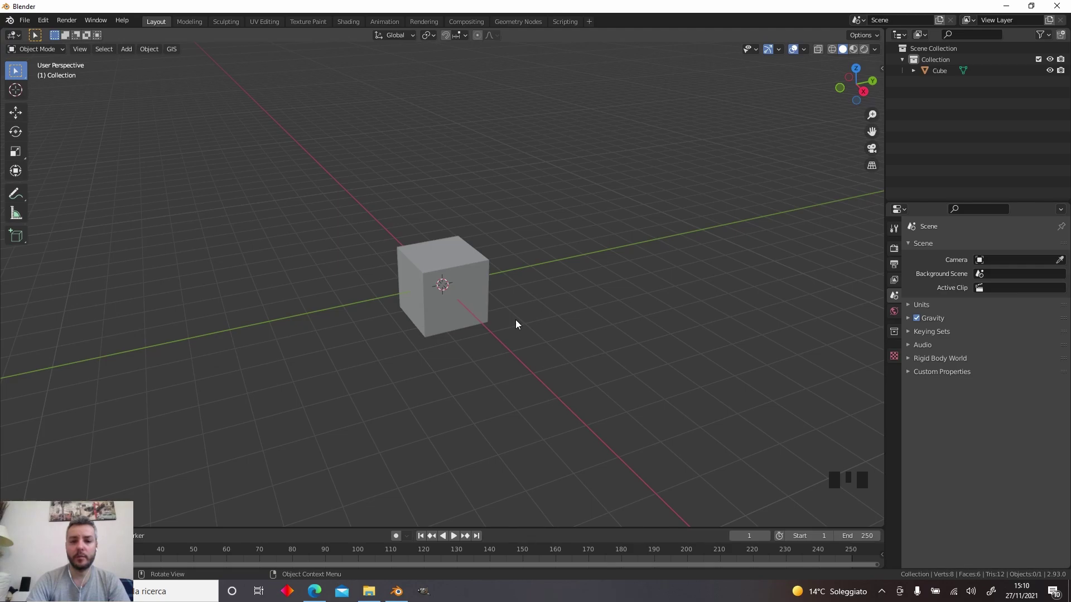
middle_click(515, 321)
middle_click_drag(516, 320, 416, 350)
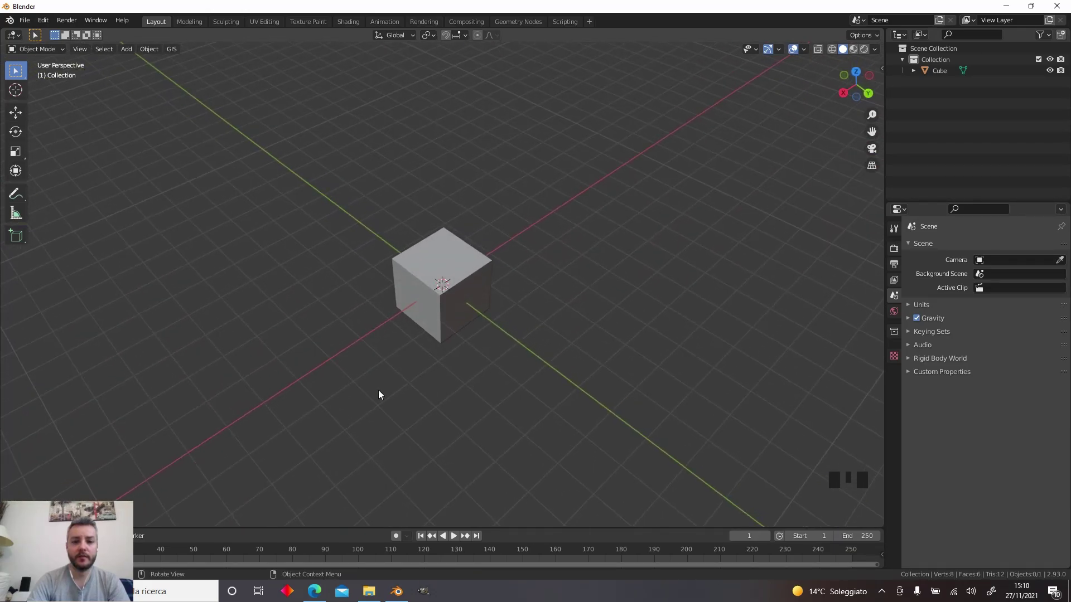
middle_click_drag(482, 408, 503, 361)
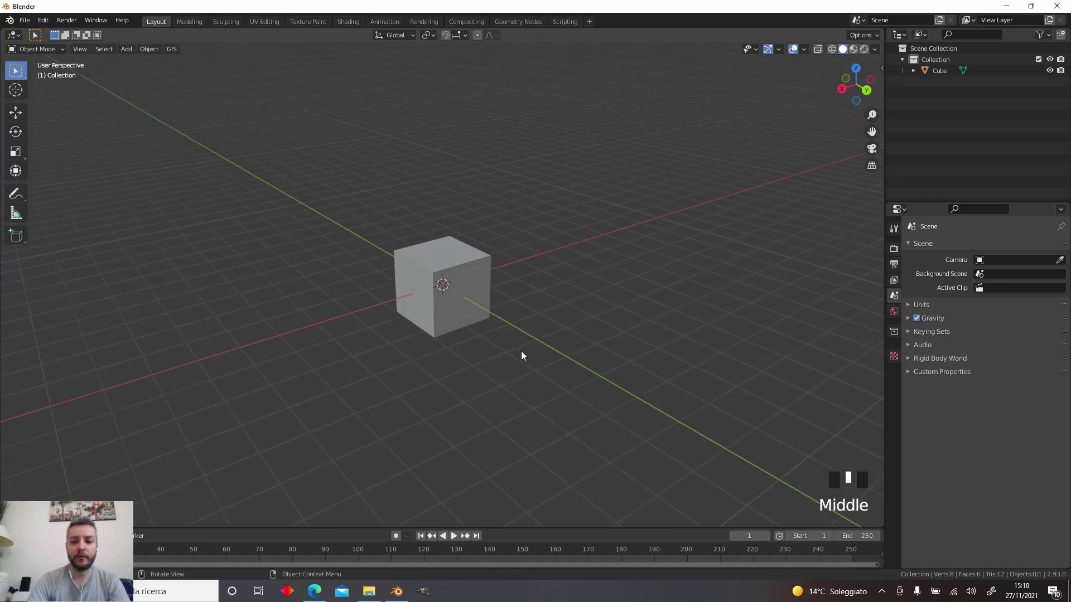
left_click(454, 271)
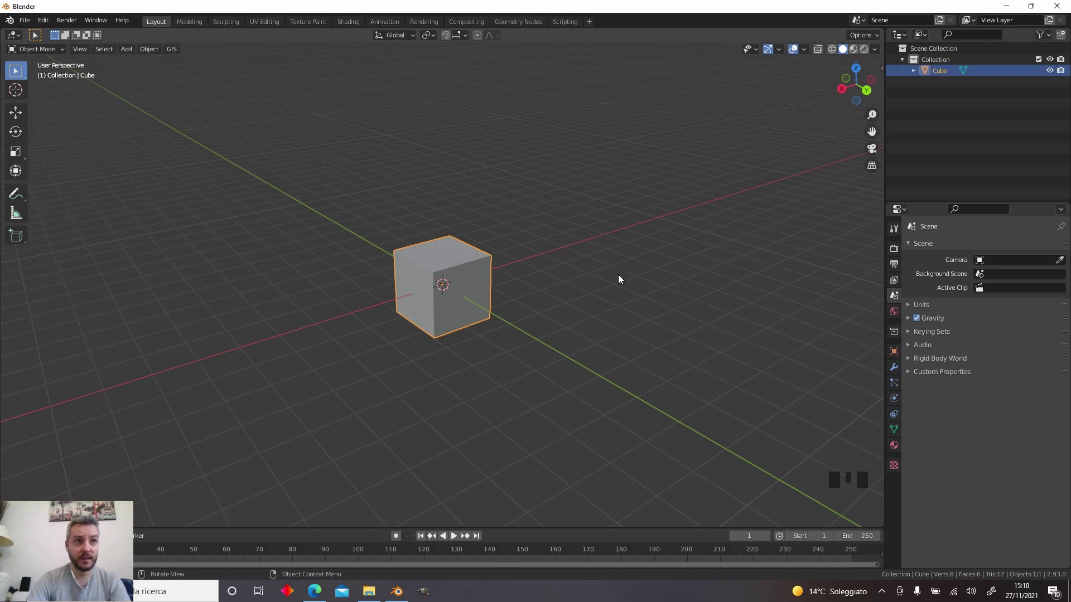
left_click(546, 287)
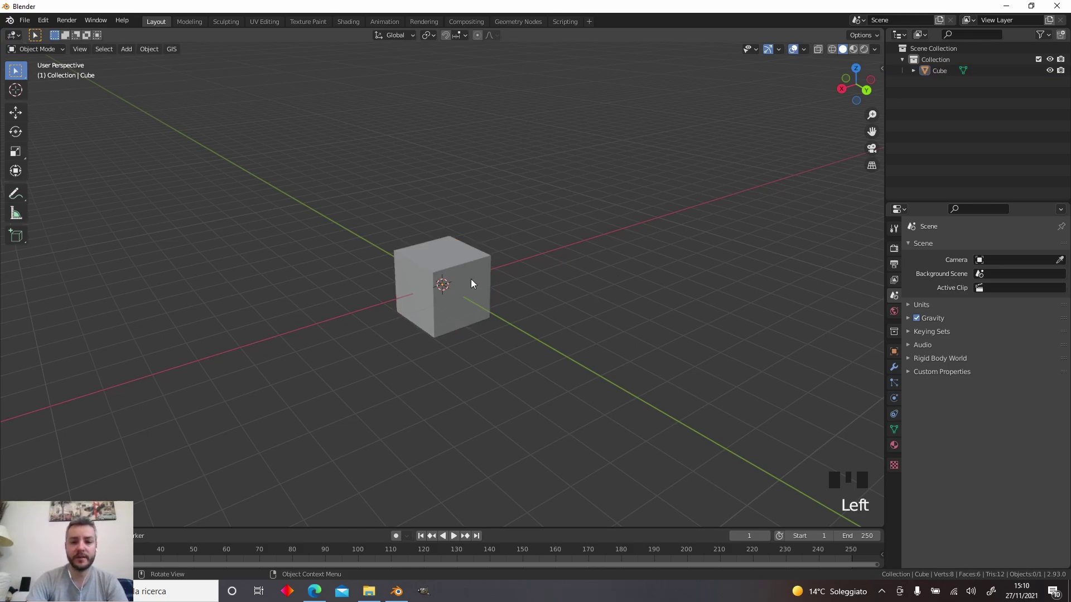
right_click(472, 284)
right_click(605, 278)
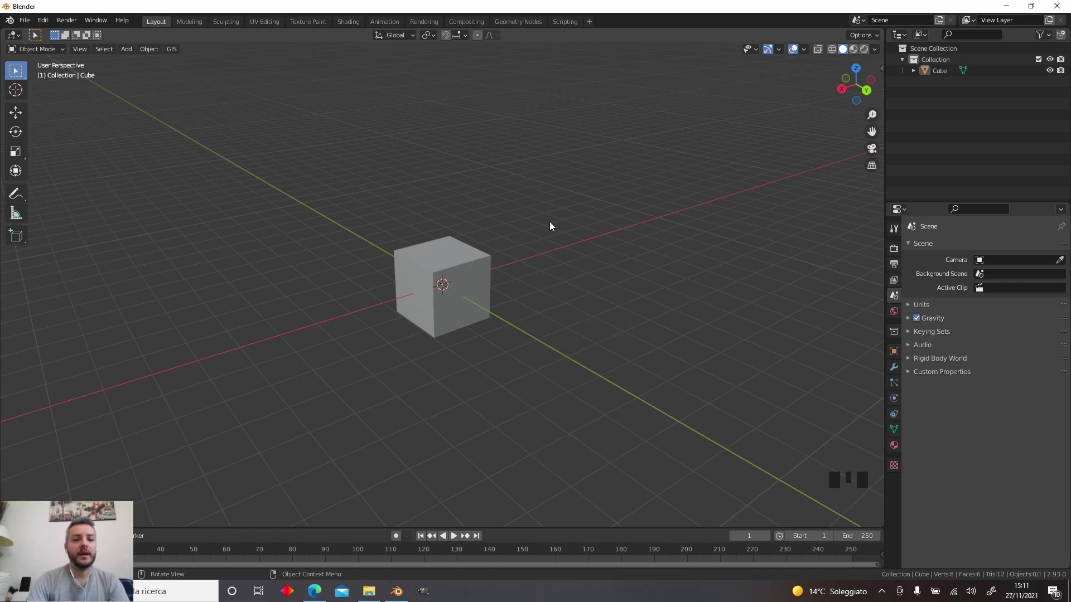
Select the cube and shift it slightly along the Y axis with the Move tool
left_click(480, 266)
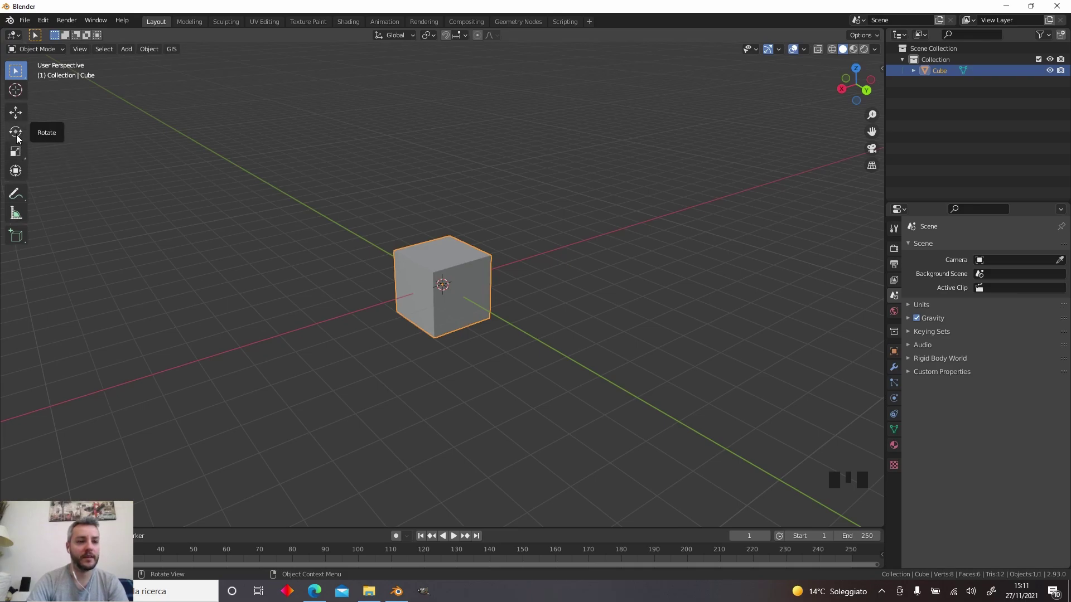
left_click(17, 113)
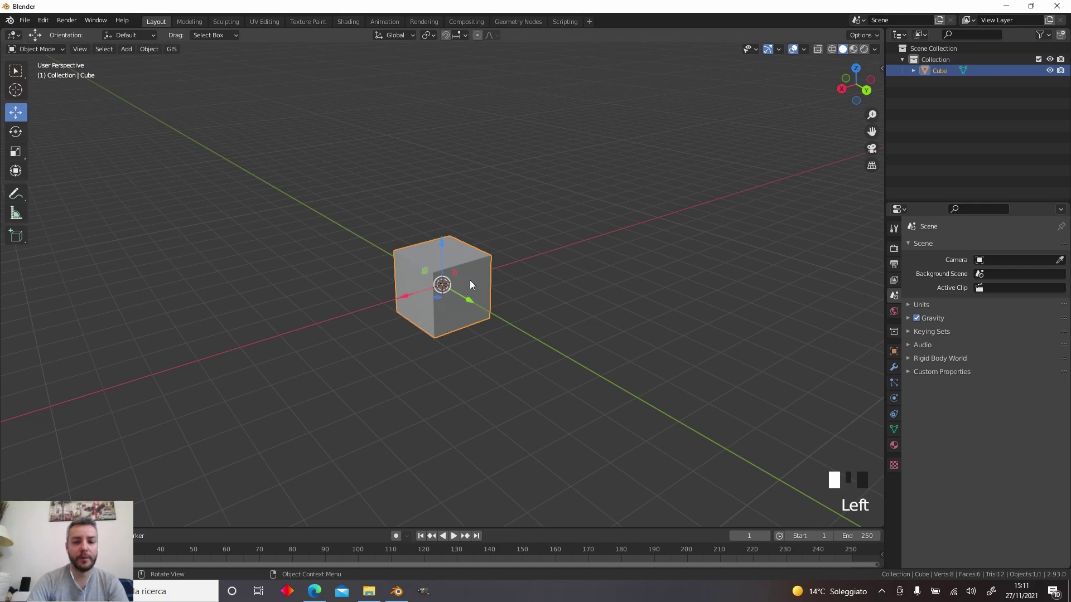
mouse_move(471, 301)
left_mouse_down()
mouse_move(538, 352)
mouse_move(441, 281)
mouse_move(480, 306)
left_mouse_up()
key("Escape")
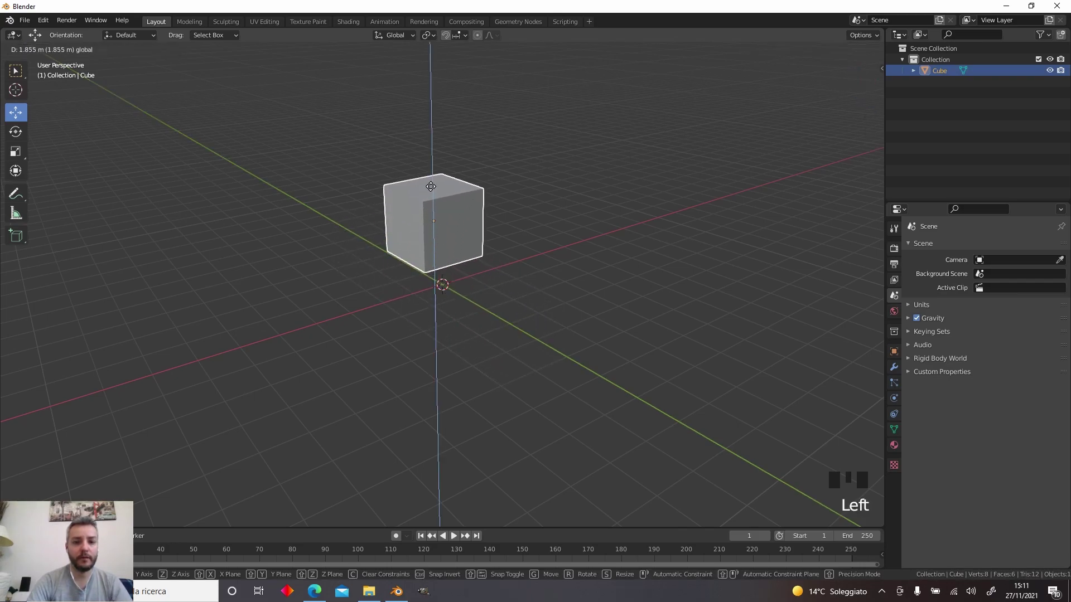
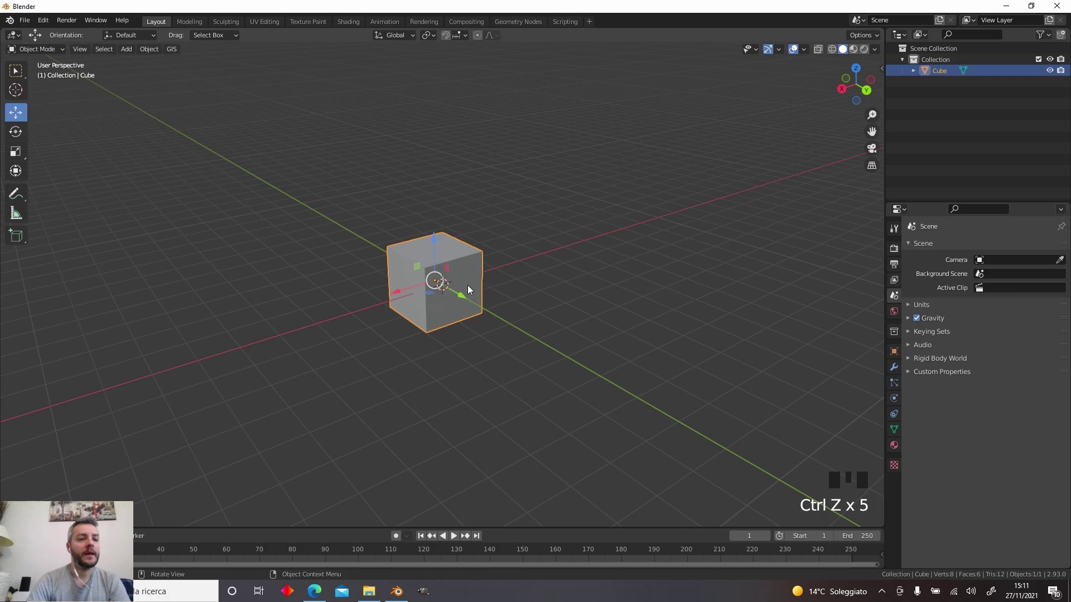
Try rotating the cube about its different axes with the Rotate tool
left_click(15, 133)
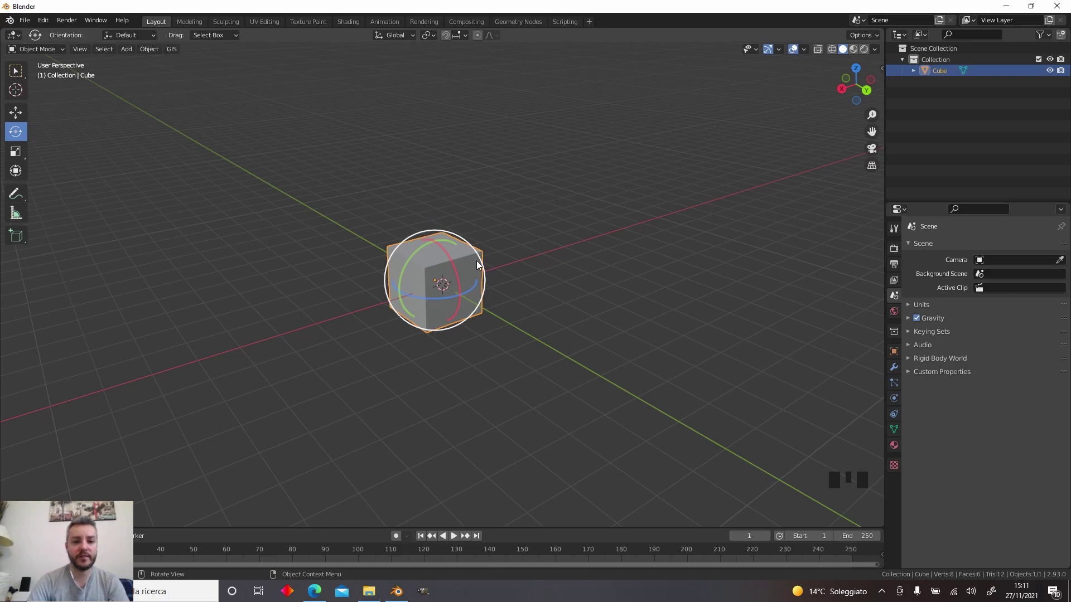
left_click_drag(416, 298, 411, 292)
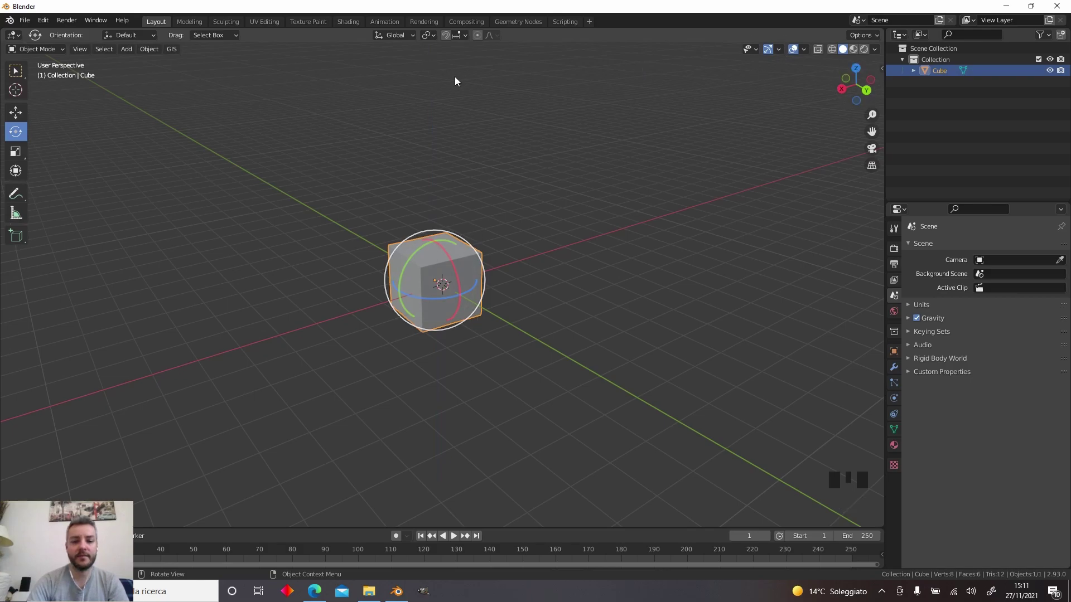
left_click_drag(426, 294, 450, 273)
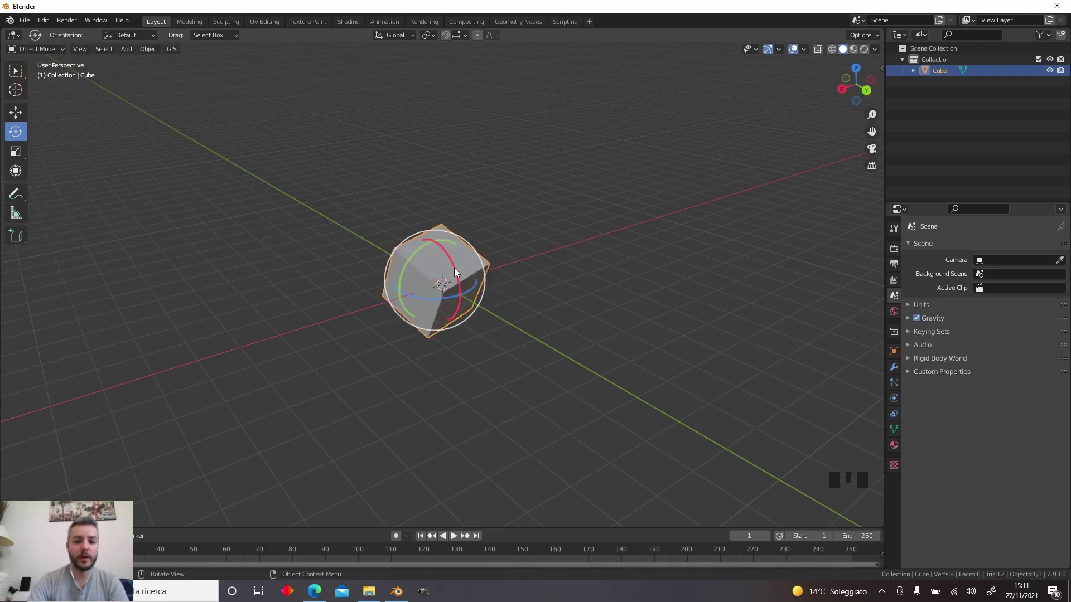
left_click_drag(423, 259, 520, 311)
Undo all the cube's rotations and deselect the cube
key("ctrl+z")
key("ctrl+z")
key("ctrl+z")
key("ctrl+z")
key("ctrl+z")
key("ctrl+z")
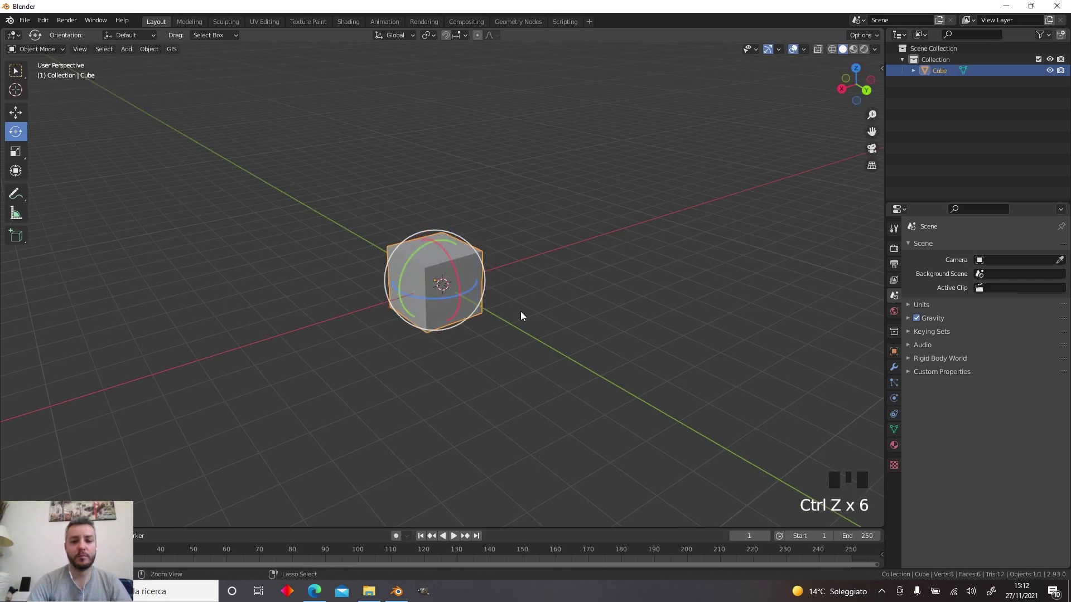
left_click(521, 311)
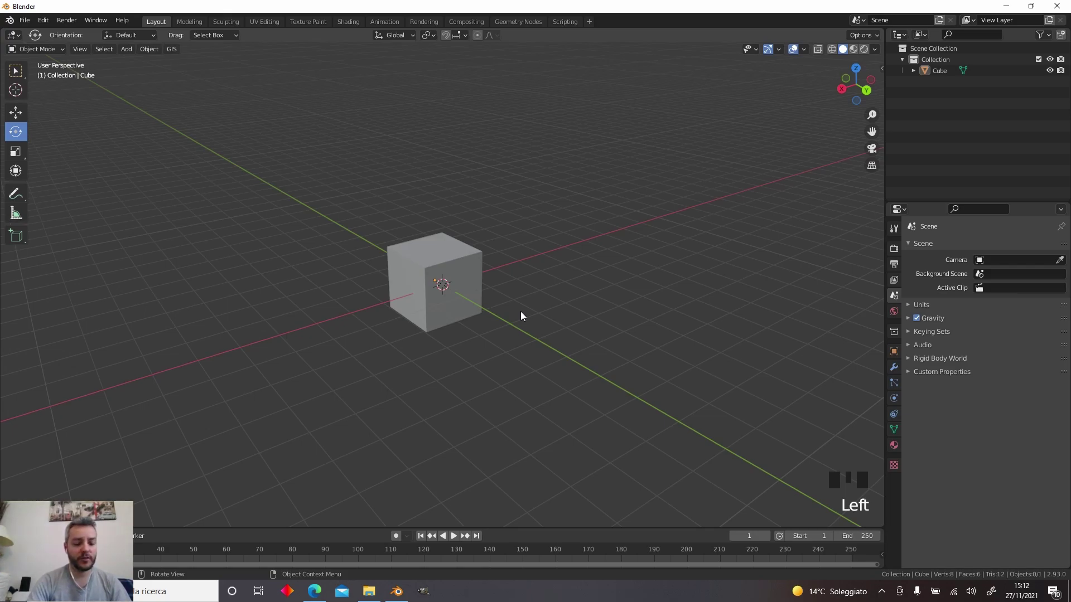
Zoom in and out on the cube to view it close up and from farther away
scroll(521, 312, "up", 2)
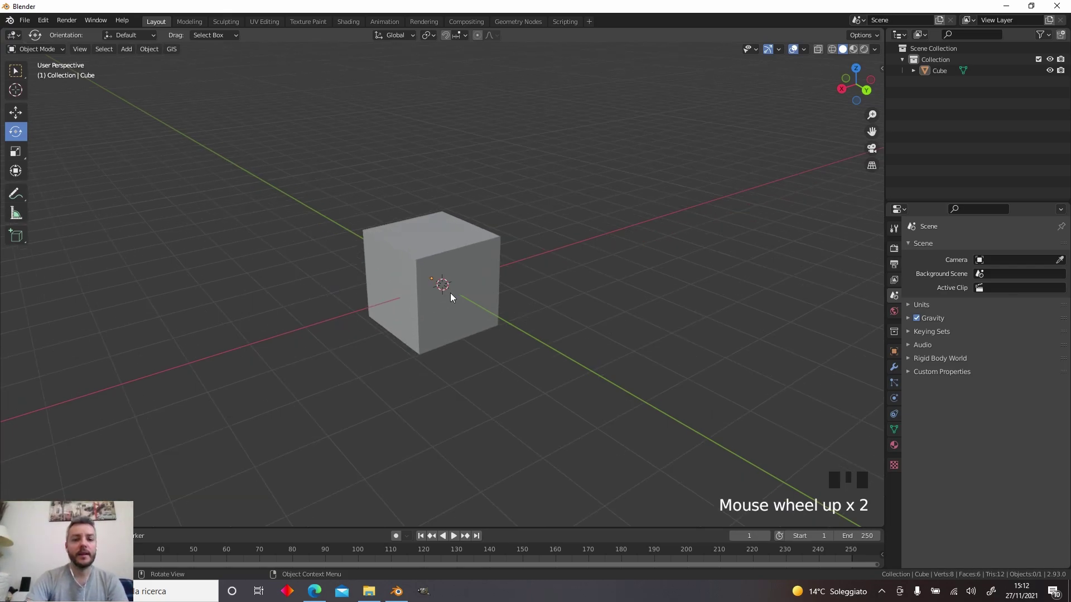
scroll(456, 289, "up", 7)
scroll(456, 291, "down", 5)
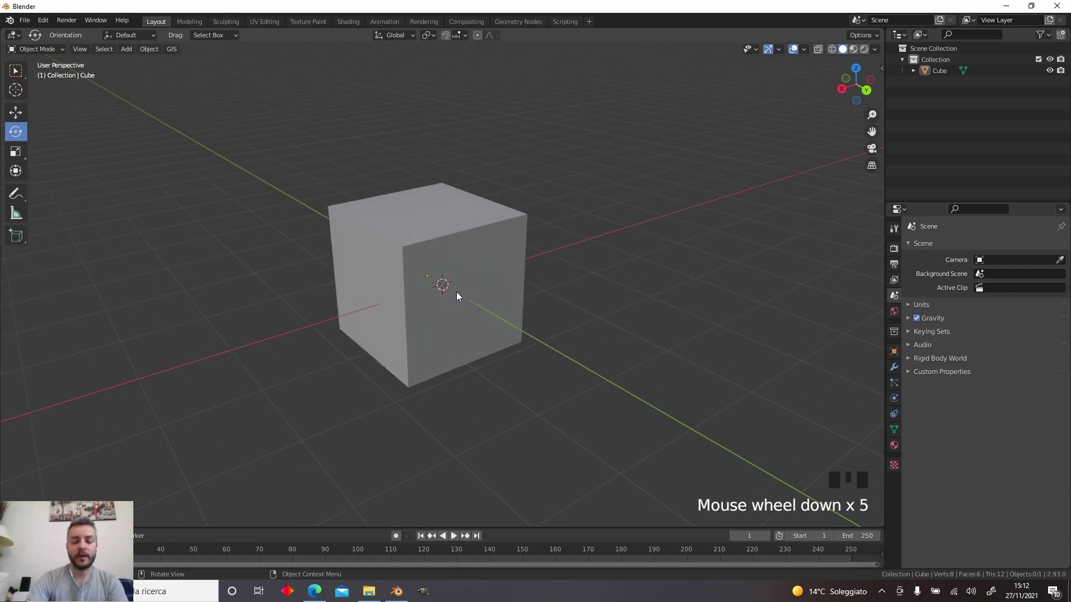
scroll(456, 293, "down", 6)
scroll(456, 292, "up", 9)
scroll(456, 292, "down", 8)
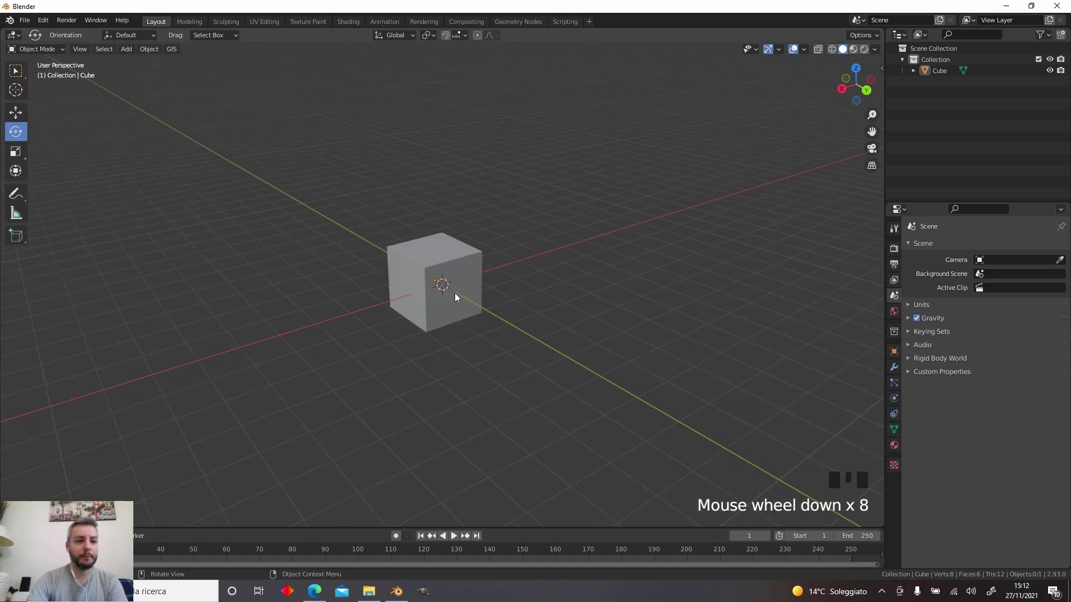
Select the cube and try stretching it along the Y and X axes with the Scale tool
left_click(15, 152)
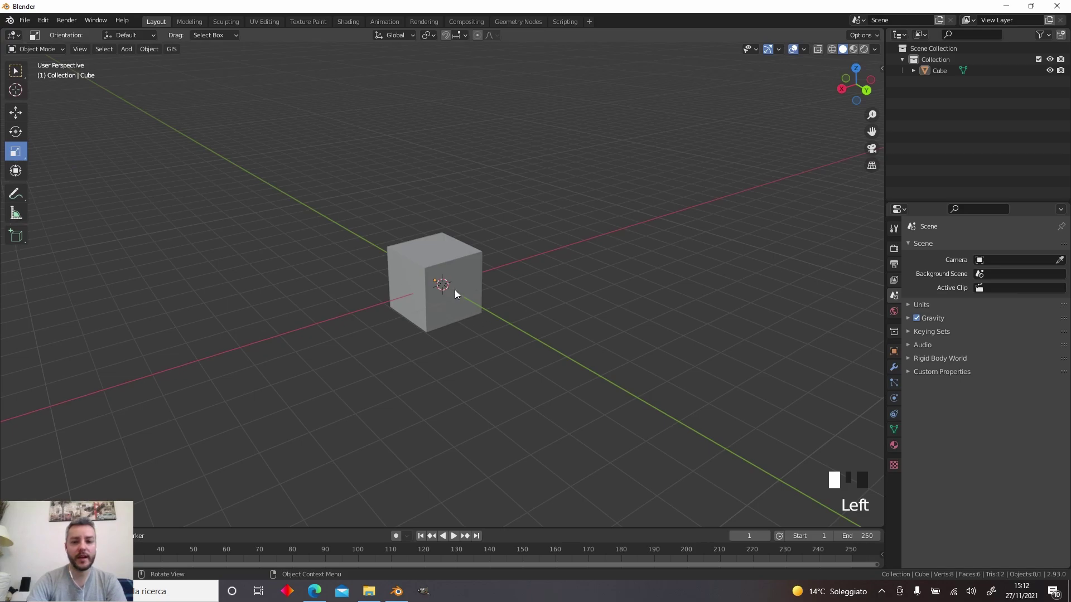
left_click(457, 265)
left_click_drag(463, 290, 524, 334)
left_click_drag(400, 293, 296, 304)
Undo all the scaling applied to the cube
key("ctrl+z")
key("ctrl+z")
key("ctrl+z")
key("ctrl+z")
key("ctrl+z")
key("ctrl+z")
key("ctrl+z")
key("ctrl+z")
key("ctrl+z")
key("ctrl+z")
key("ctrl+z")
key("ctrl+z")
key("ctrl+z")
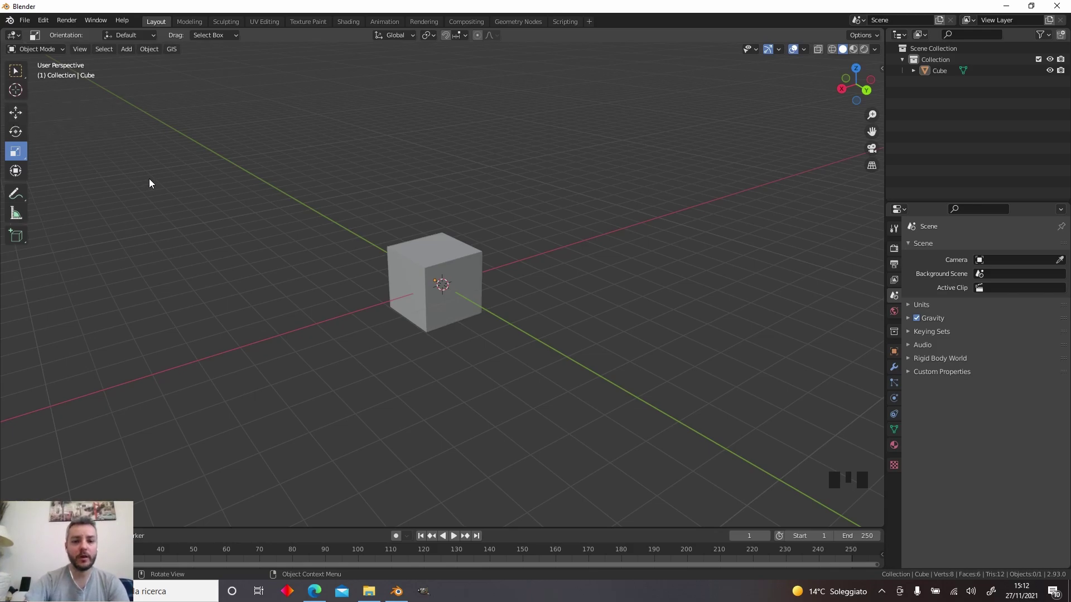
Select the cube and switch back to the Select Box tool
left_click(450, 259)
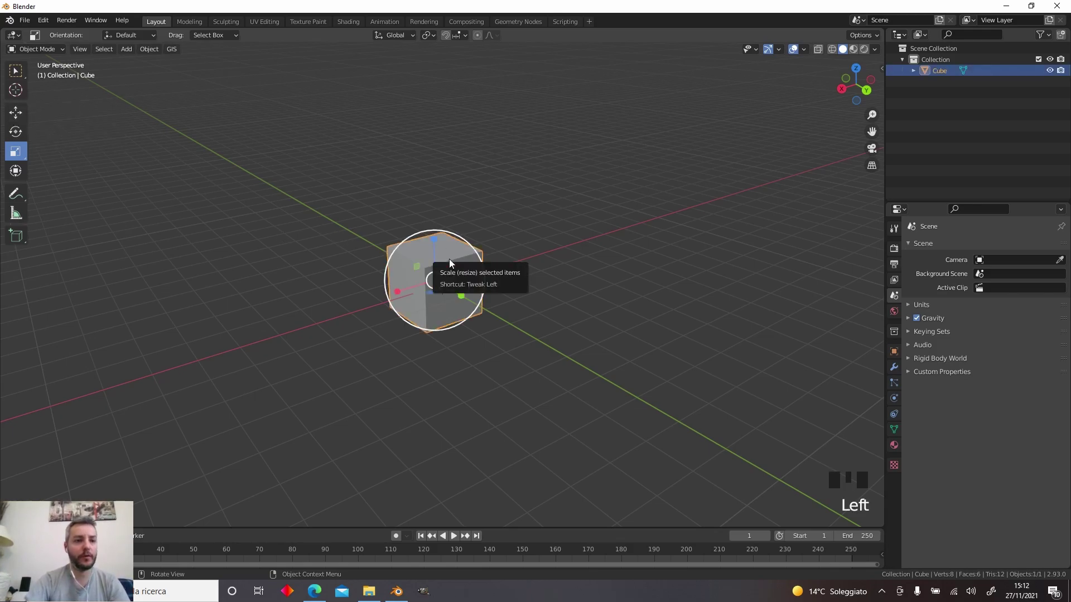
left_click(24, 75)
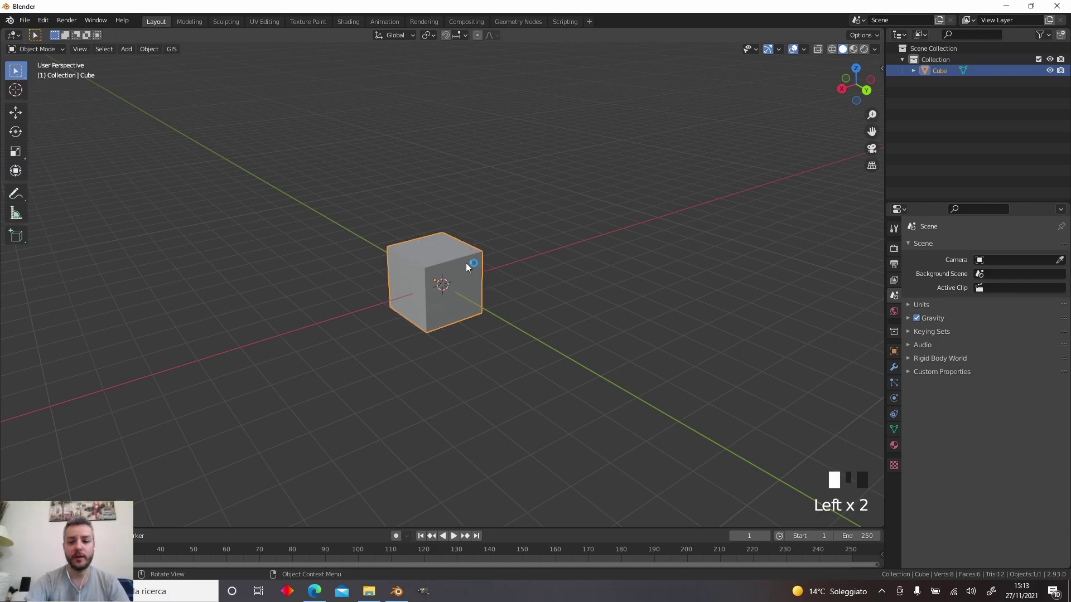
Try moving the cube freely away from the origin, then undo the move and select the cube again
key("g")
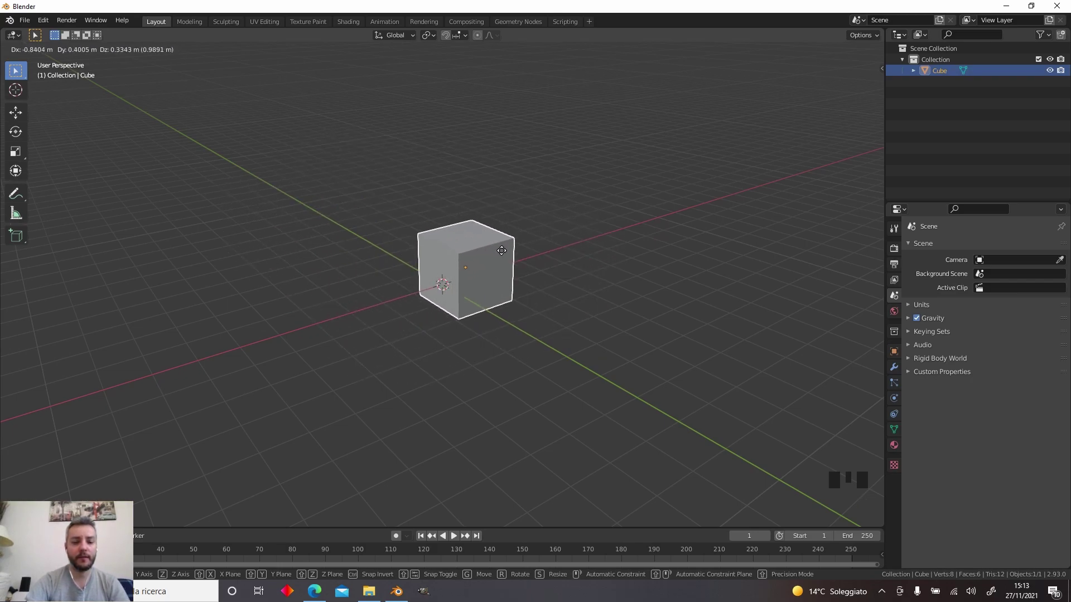
left_click(689, 251)
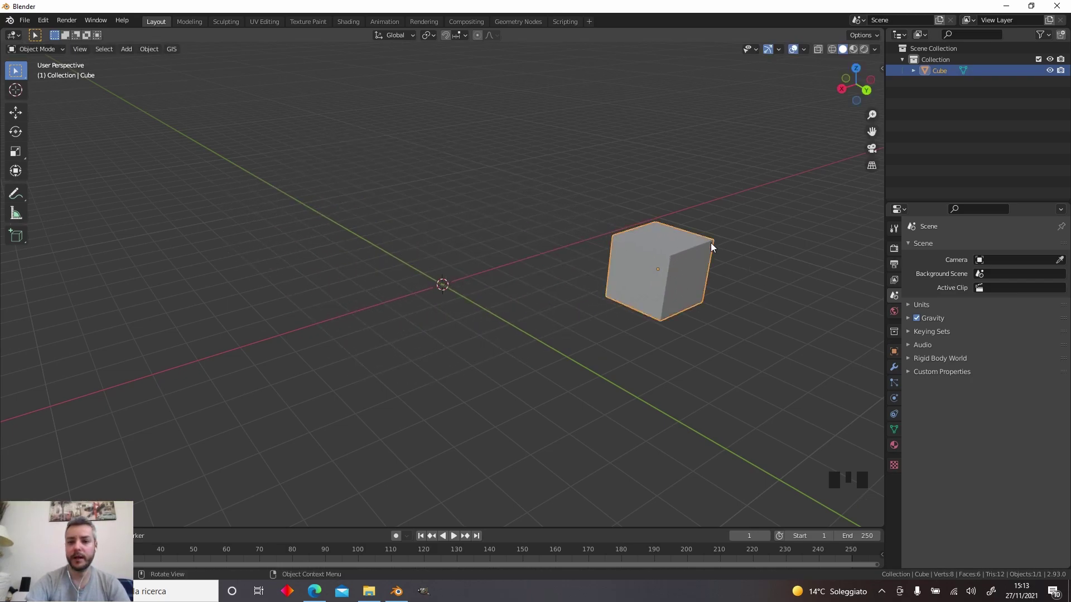
middle_click_drag(551, 224, 632, 239)
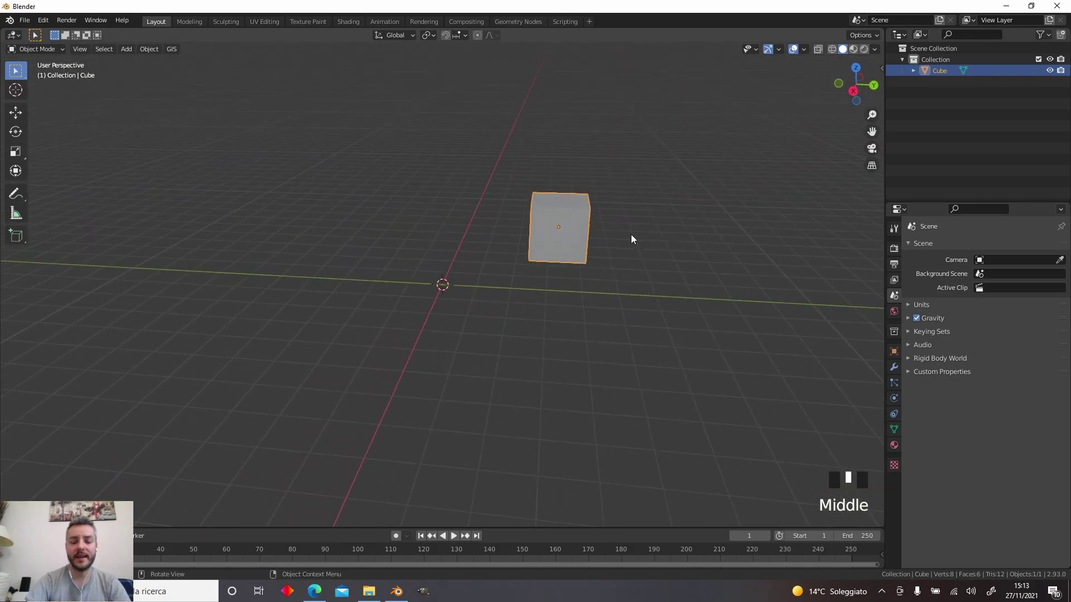
key("ctrl+z")
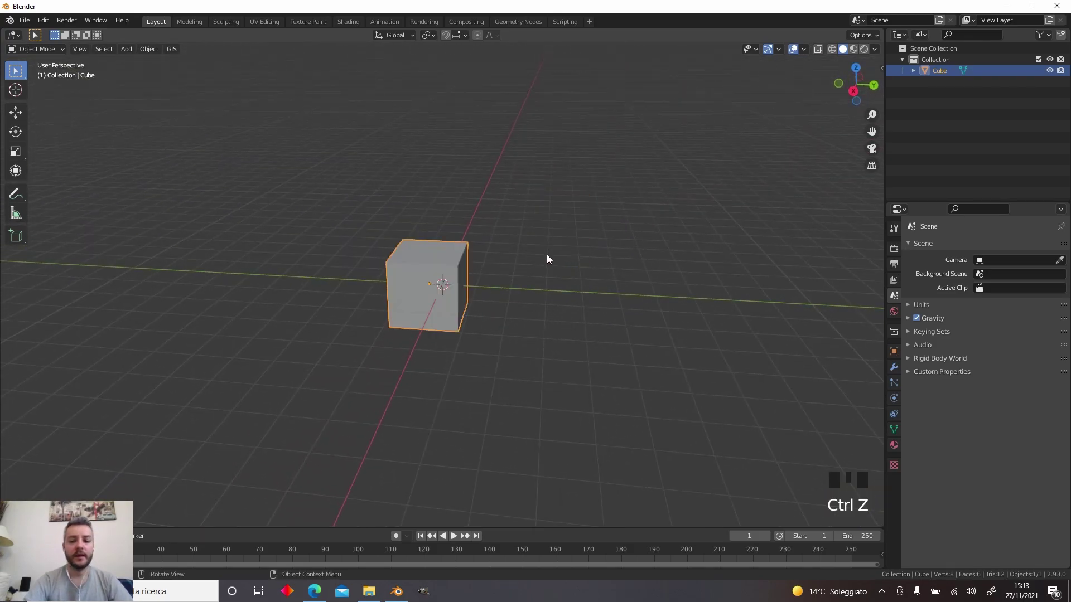
middle_click_drag(545, 256, 430, 266)
double_click(430, 267)
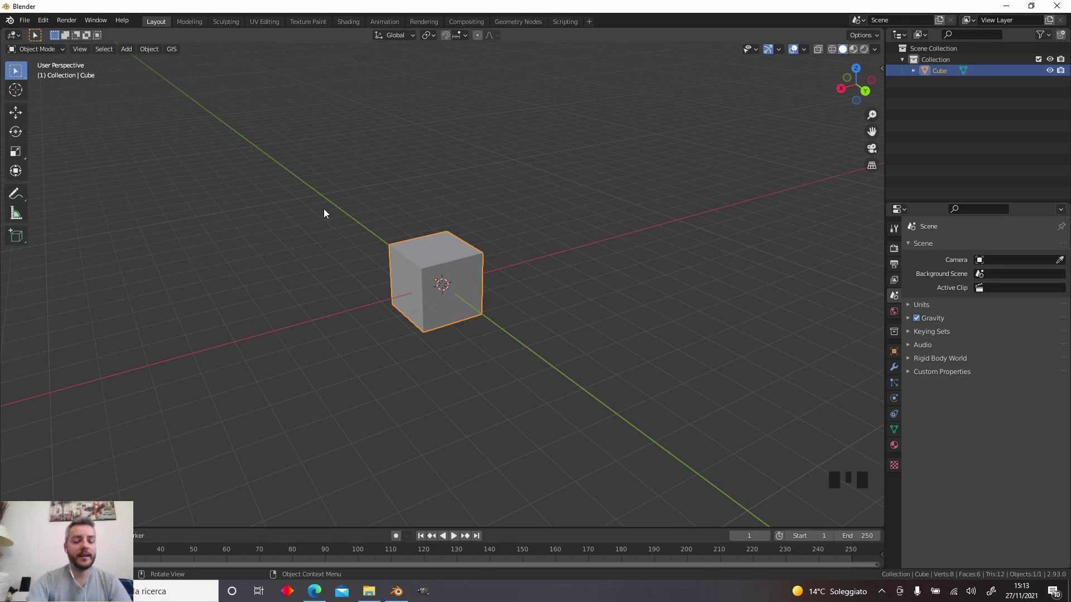
Try scaling and rotating the cube freely, cancelling each transformation
key("s")
key("Escape")
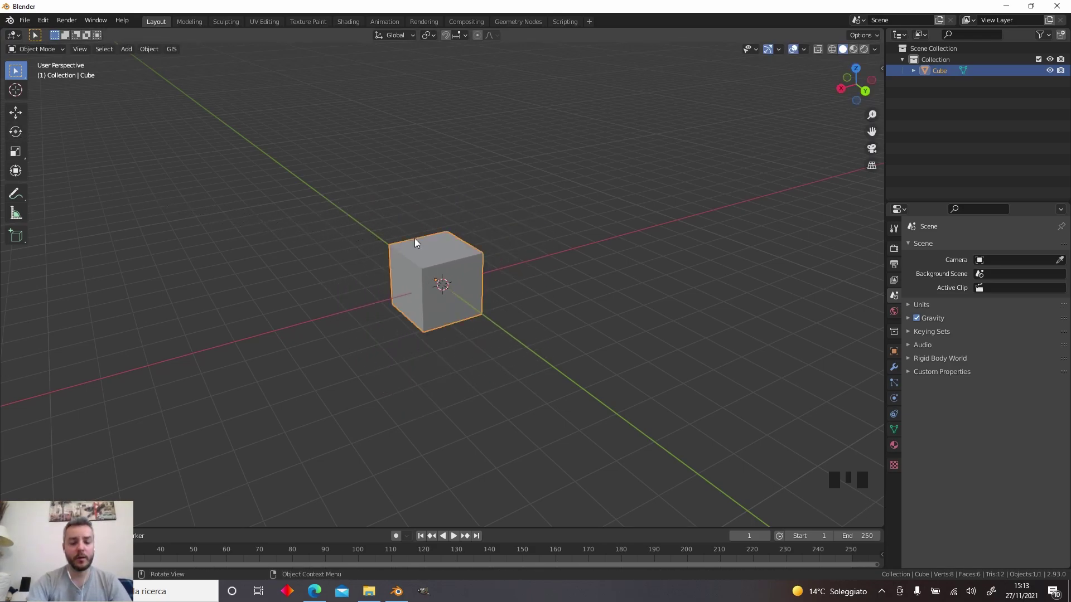
key("r")
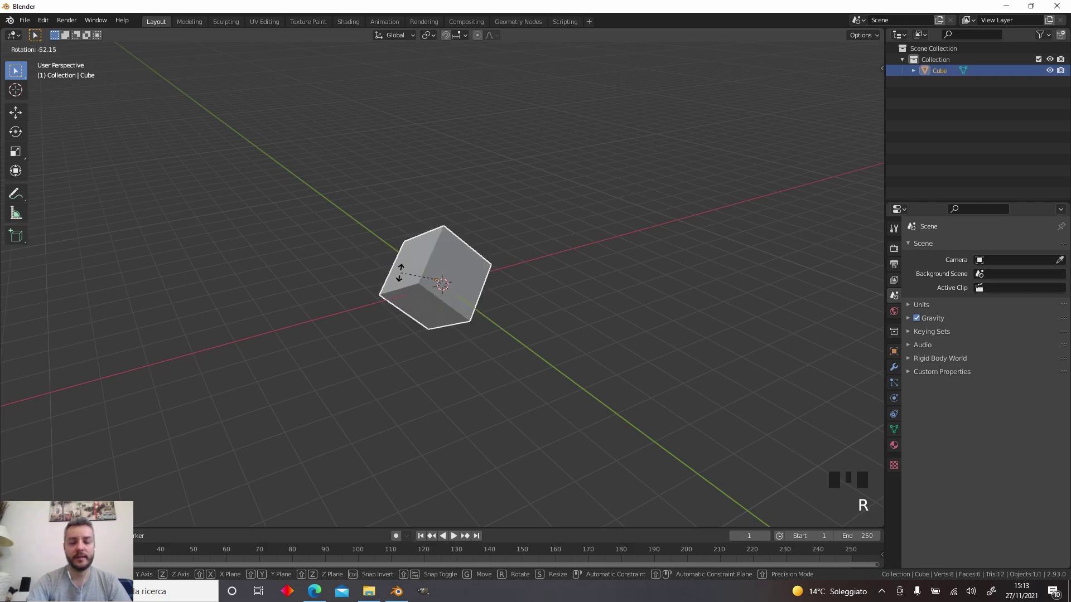
right_click(390, 263)
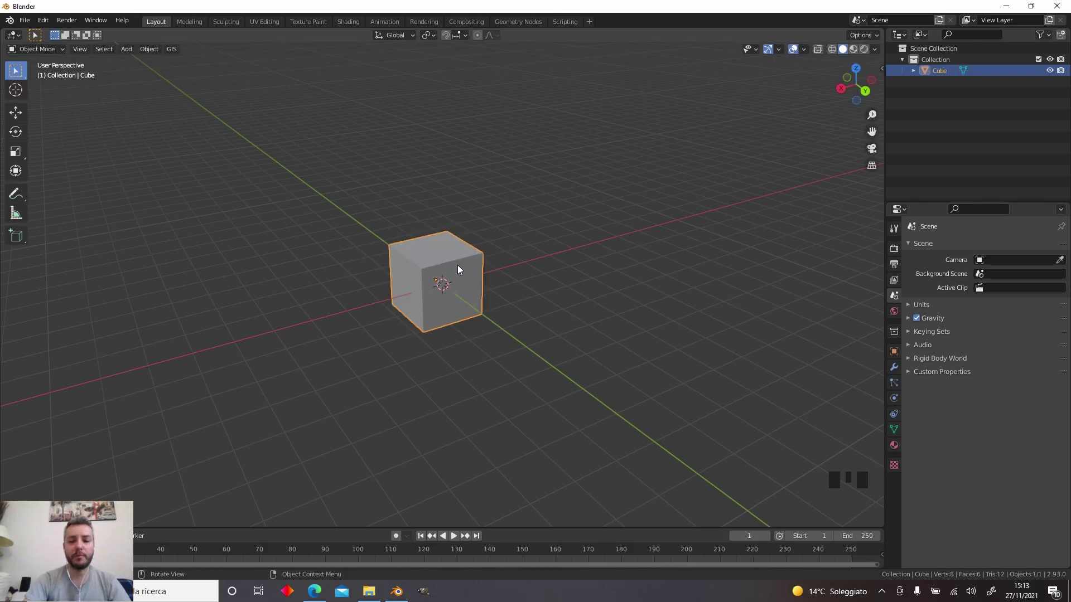
Try moving the cube about 3.8 m upward along the Z axis, then cancel the move
key("g")
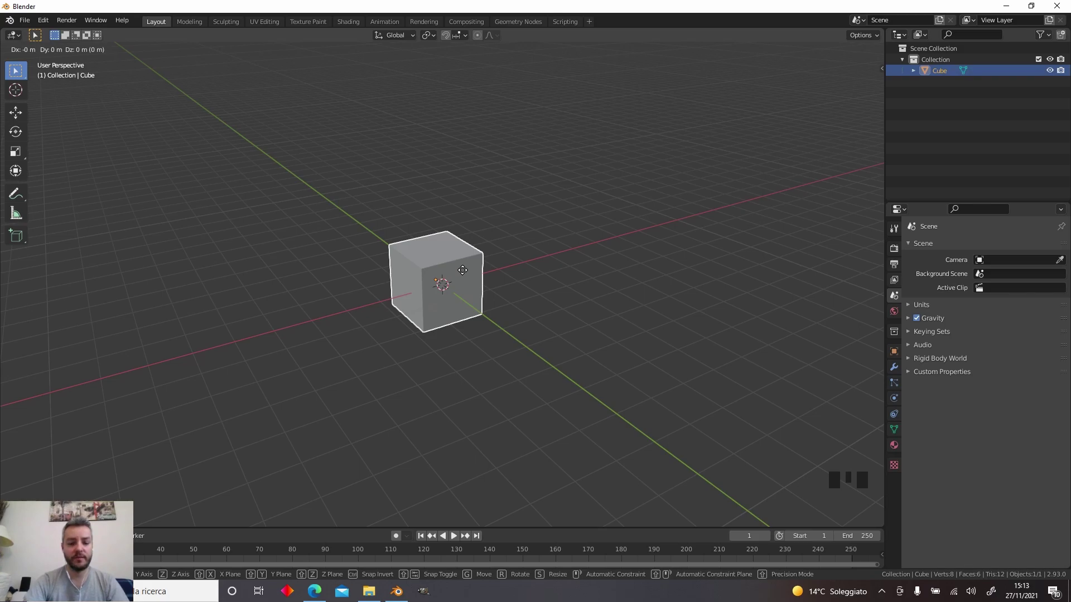
key("z")
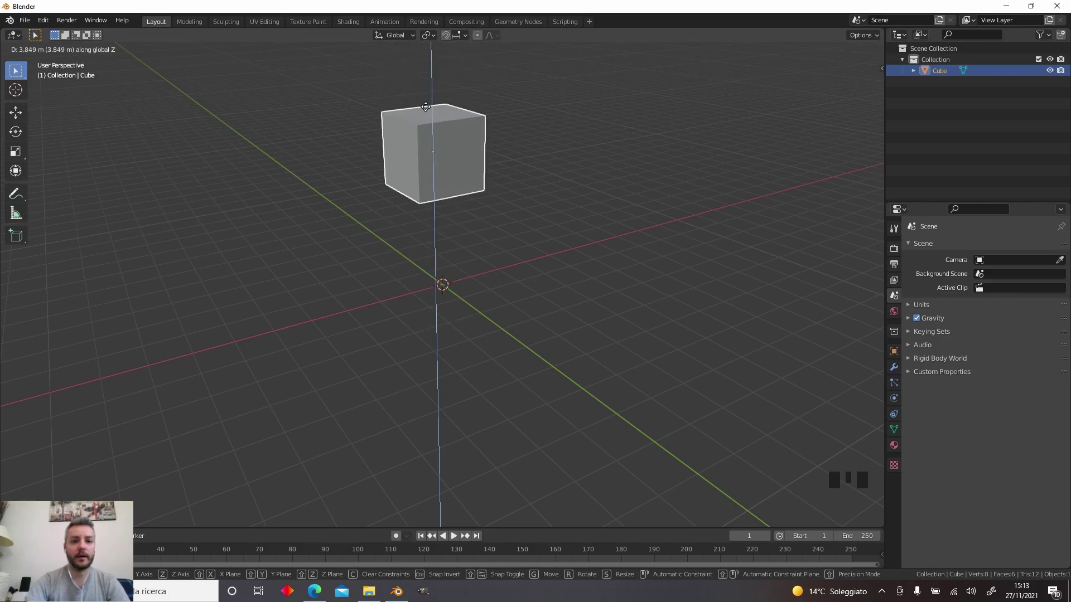
key("Escape")
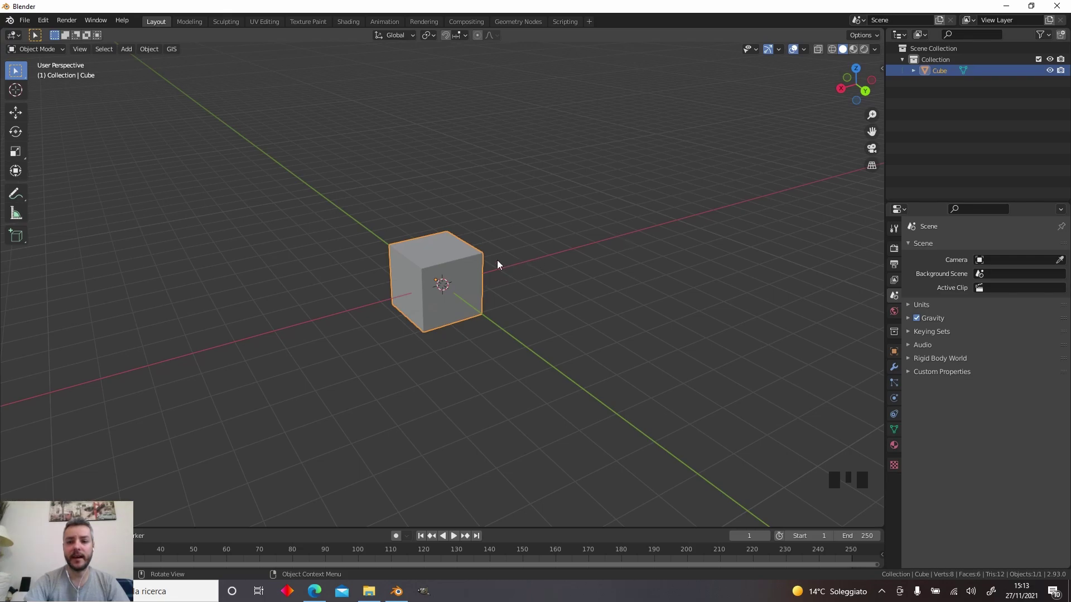
Stretch the cube into an elongated block along the X axis with the Scale operation
key("s")
right_click(633, 233)
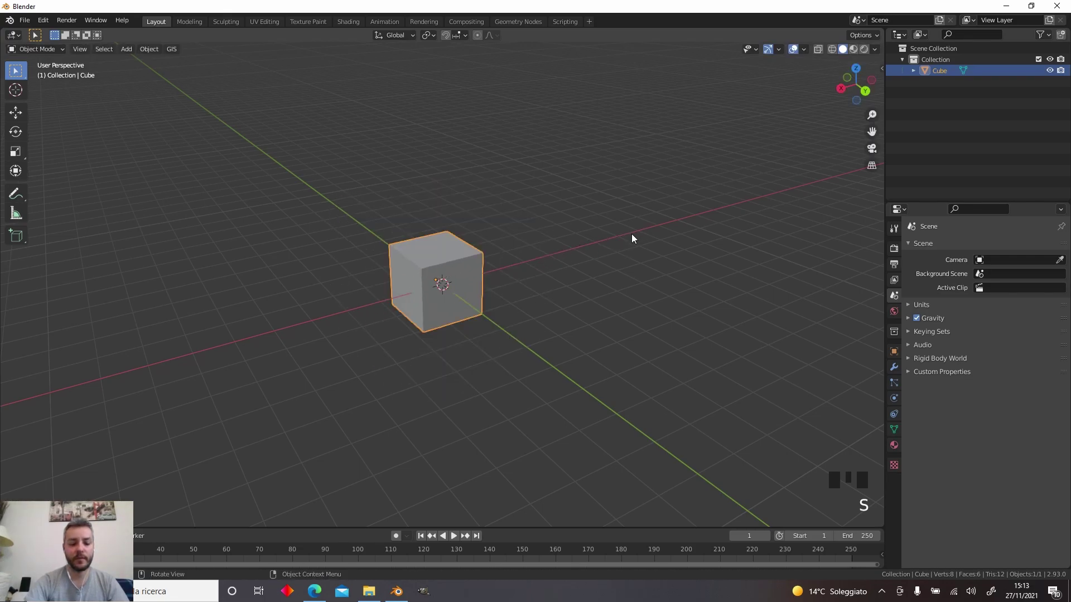
key("s")
key("x")
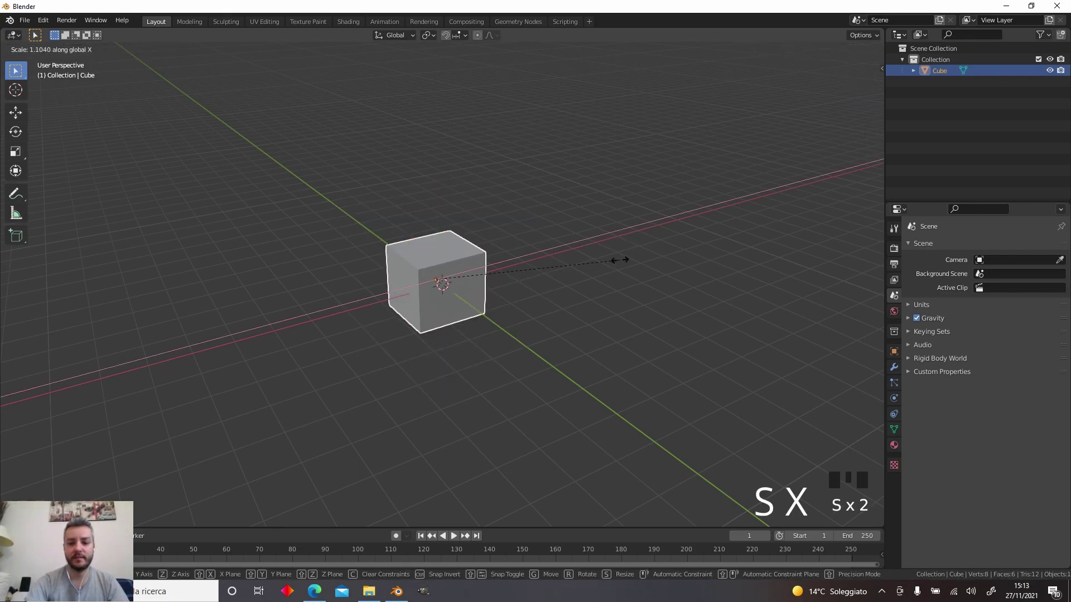
right_click(620, 260)
key("s")
key("x")
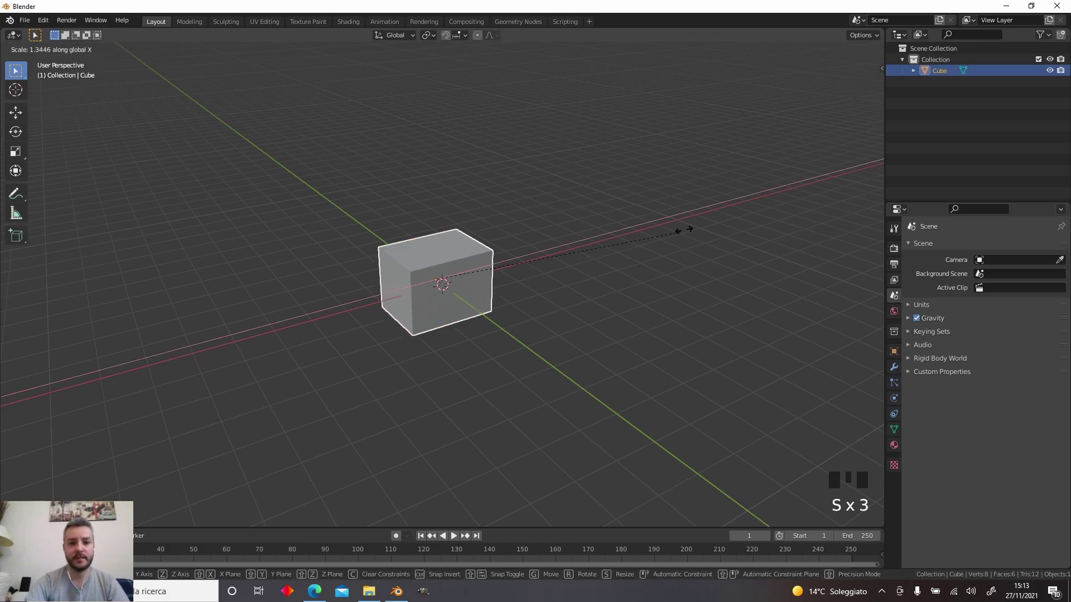
left_click(863, 120)
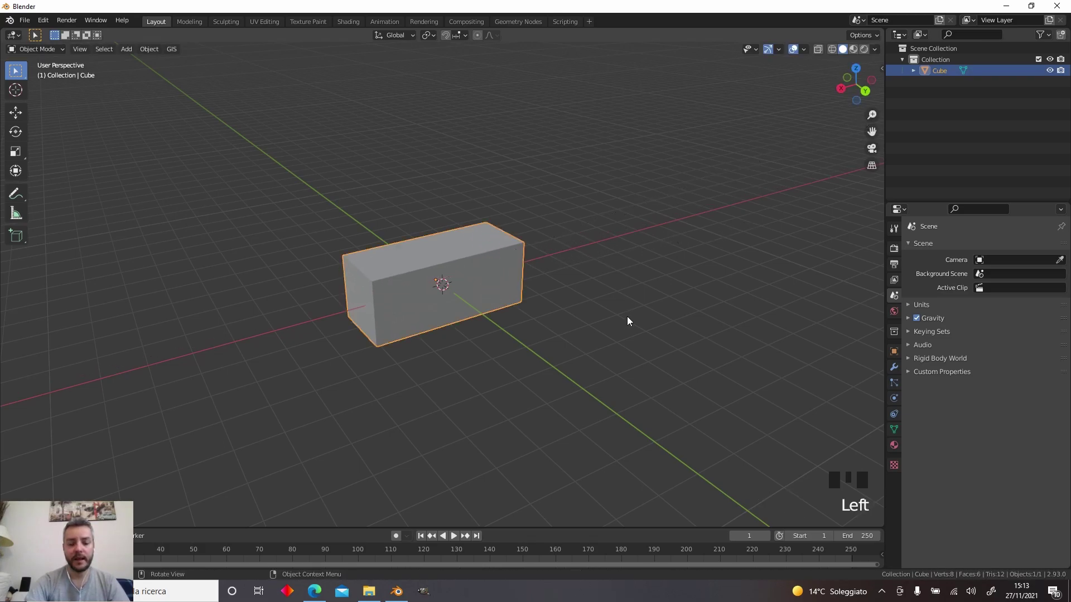
Widen the elongated block along the Y axis with the Scale operation
key("s")
key("y")
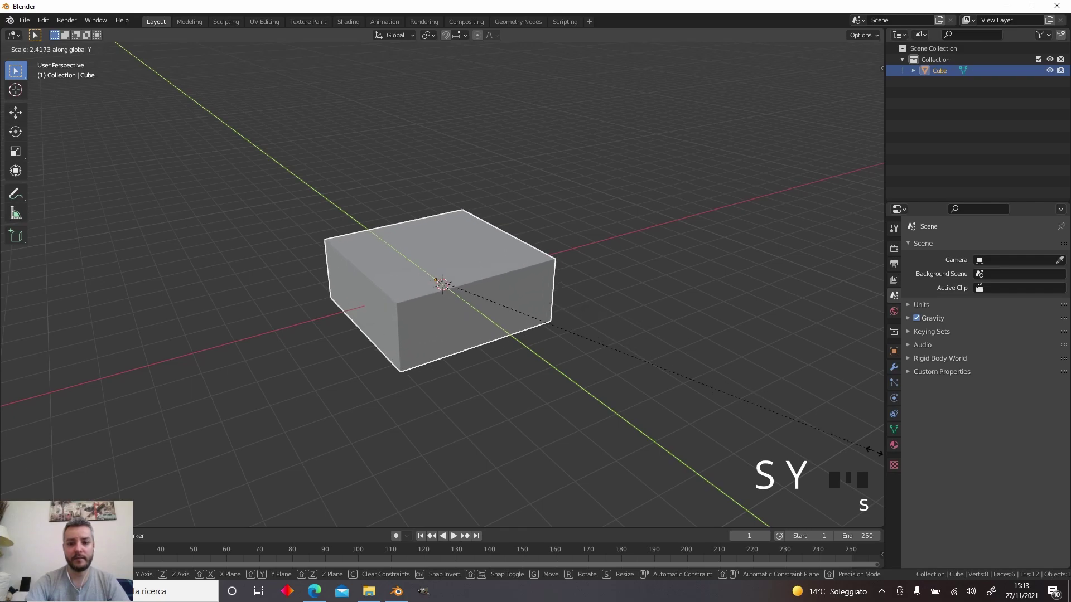
left_click(238, 100)
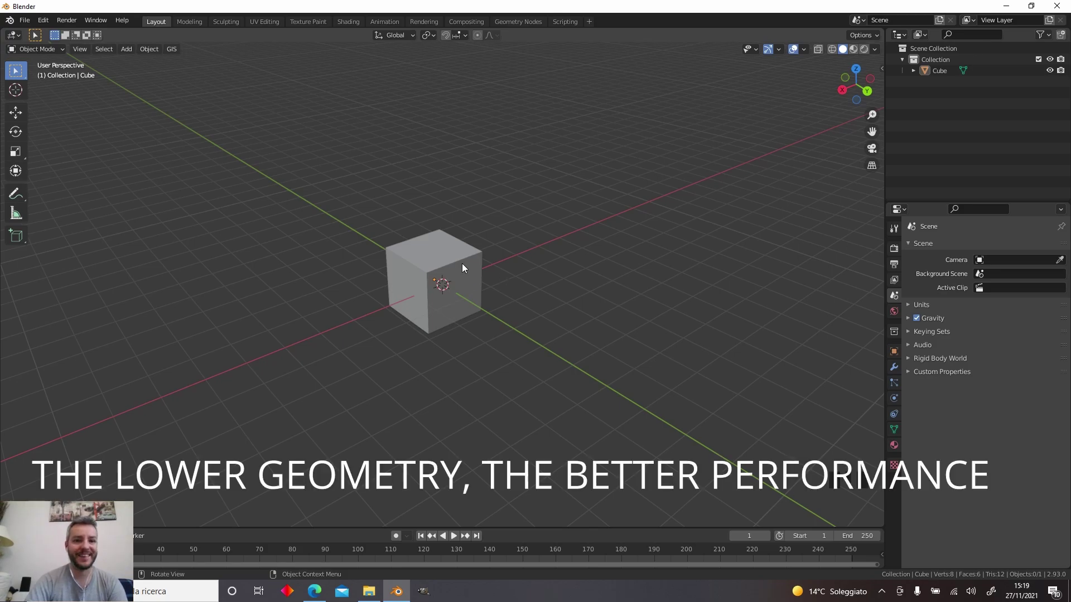
Turn the status bar's Scene Statistics off and back on in the interface preferences, then close the preferences
left_click(24, 20)
mouse_move(52, 25)
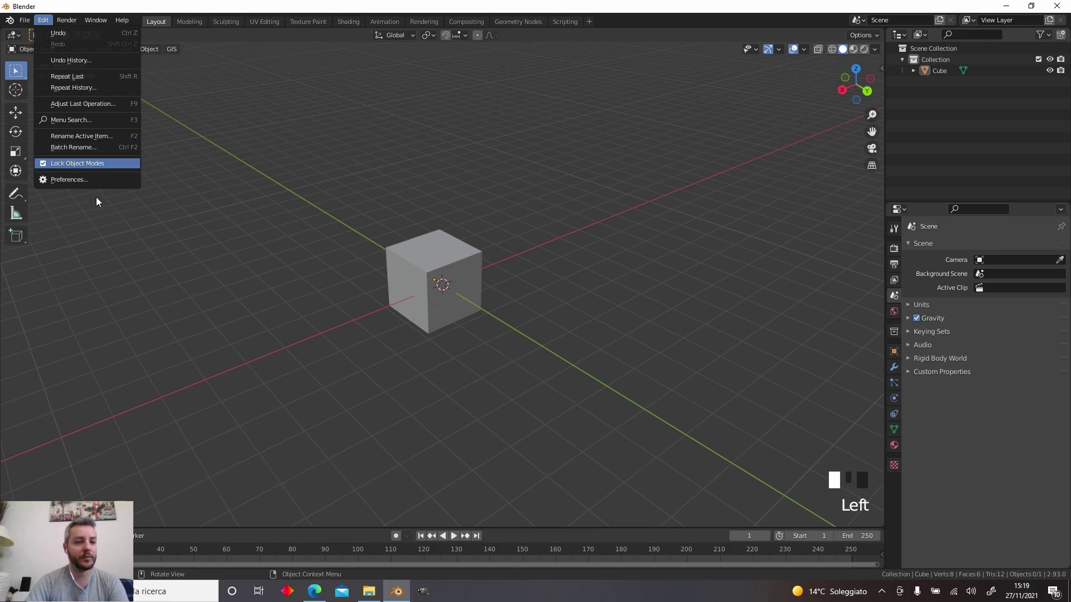
left_click(95, 178)
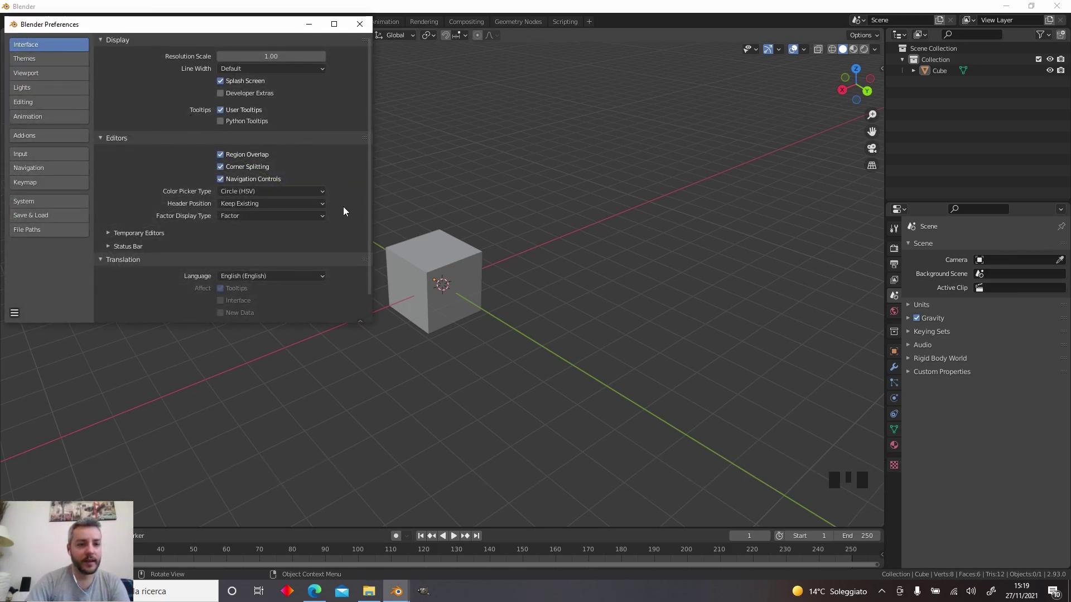
left_click(115, 246)
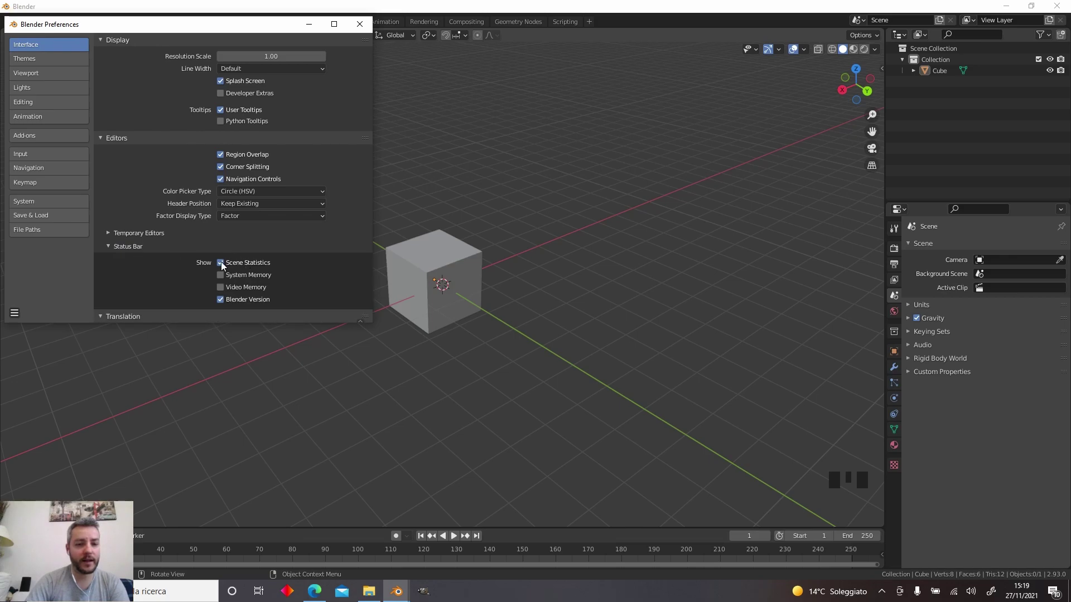
left_click(253, 262)
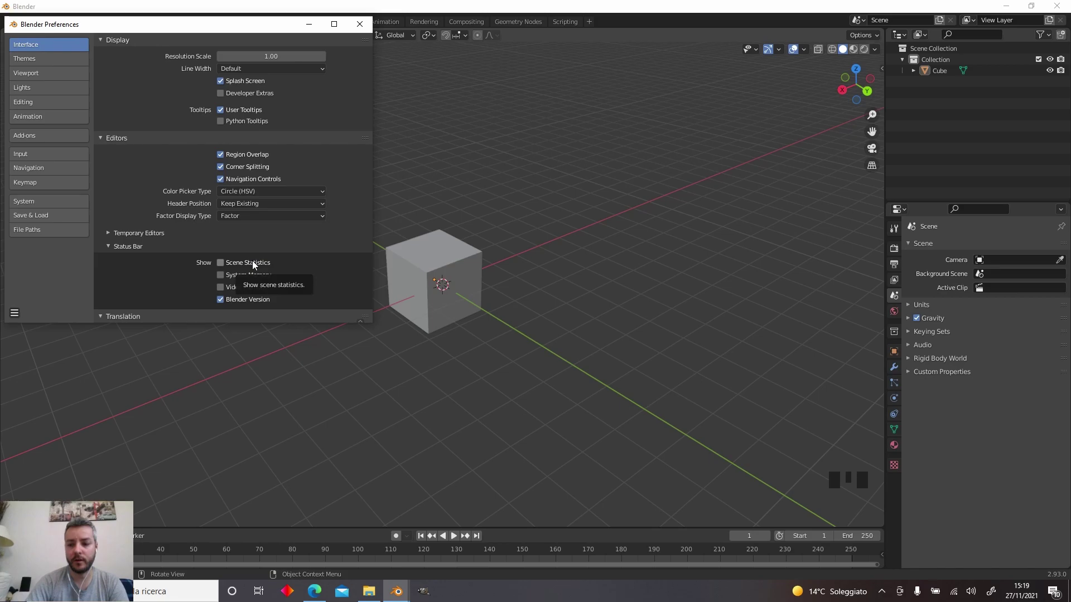
left_click(252, 261)
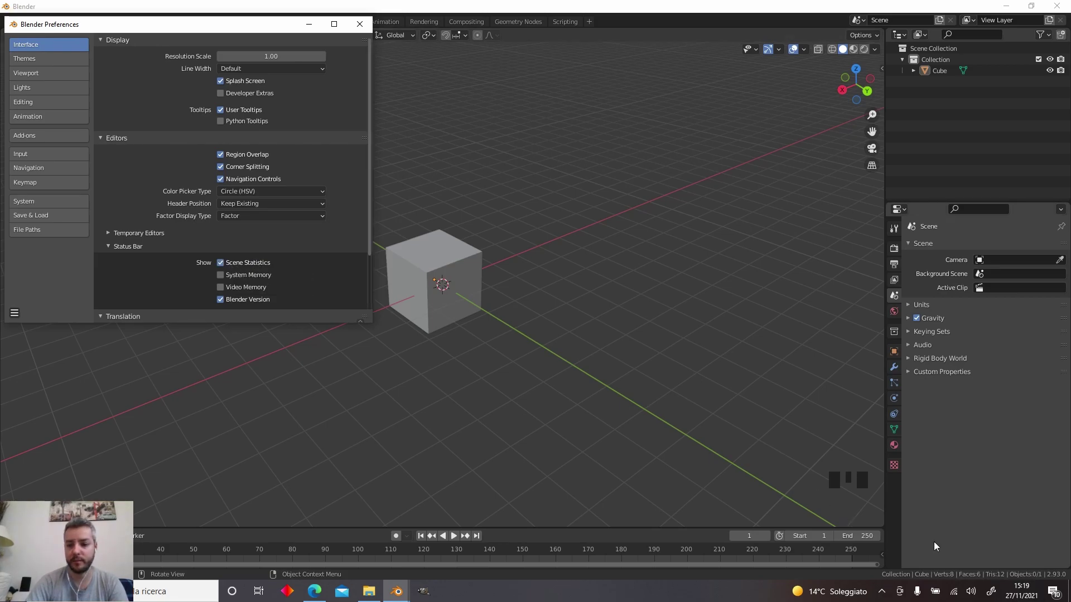
left_click(359, 24)
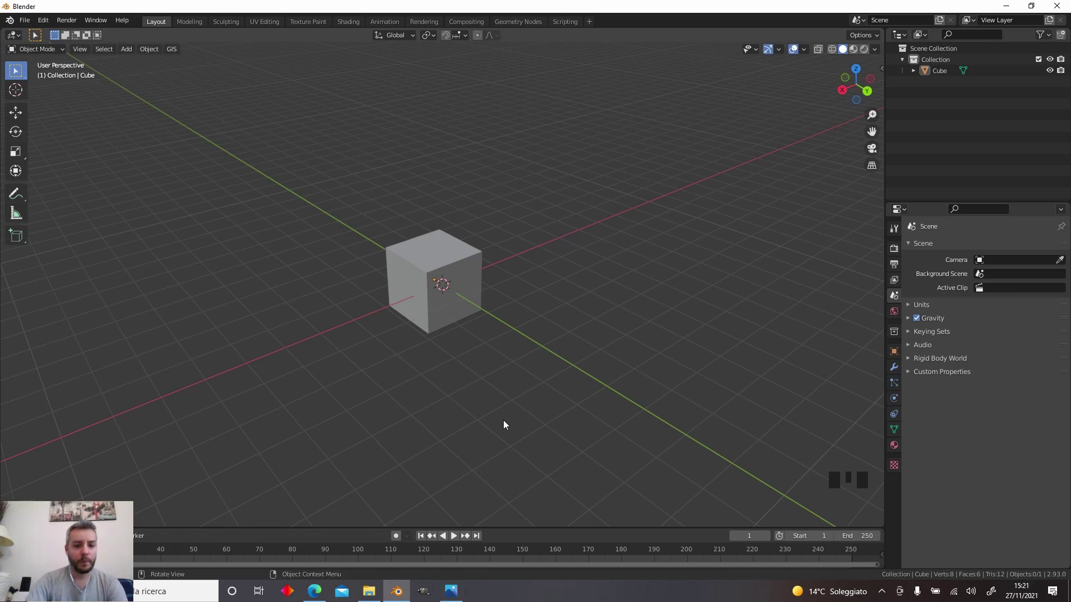
Examine the runway cone images in the browser and the red and white cones in the airfield reference photo
left_click(314, 591)
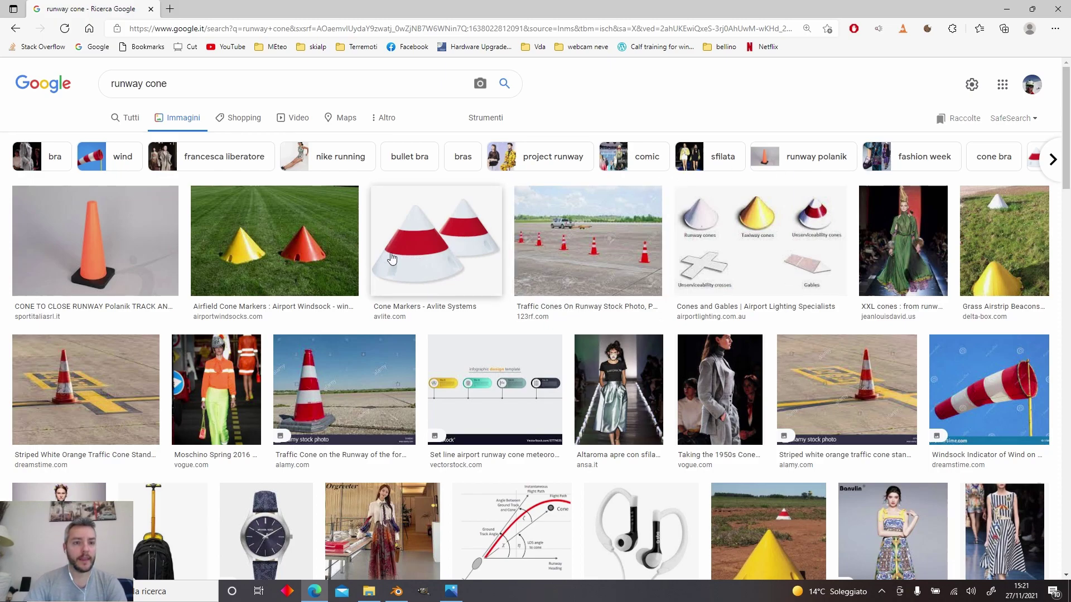
left_click(449, 592)
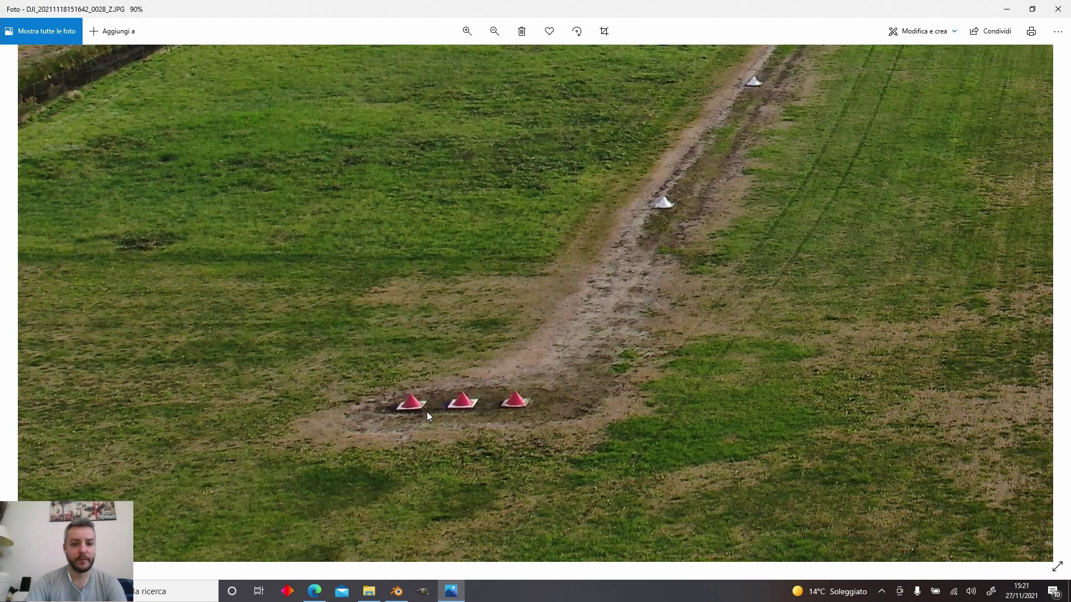
scroll(560, 395, "down", 5)
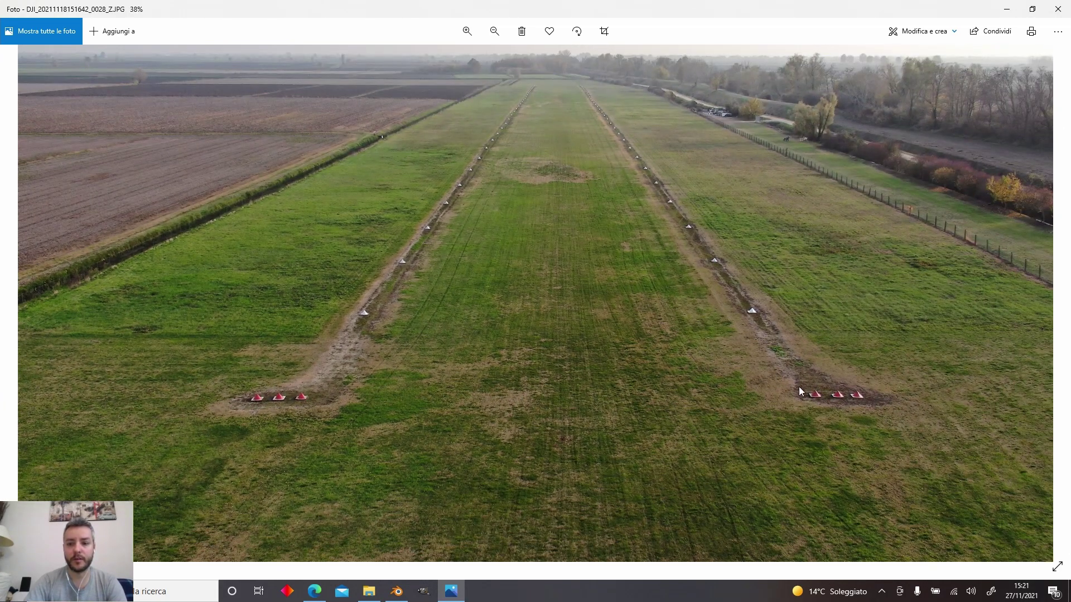
scroll(312, 397, "up", 6)
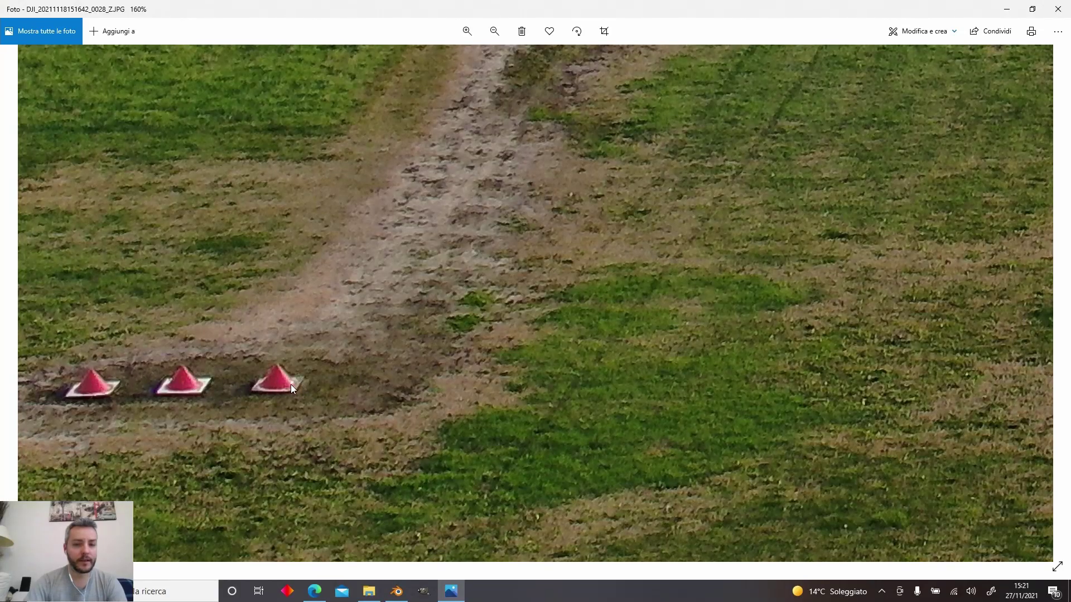
scroll(445, 242, "down", 4)
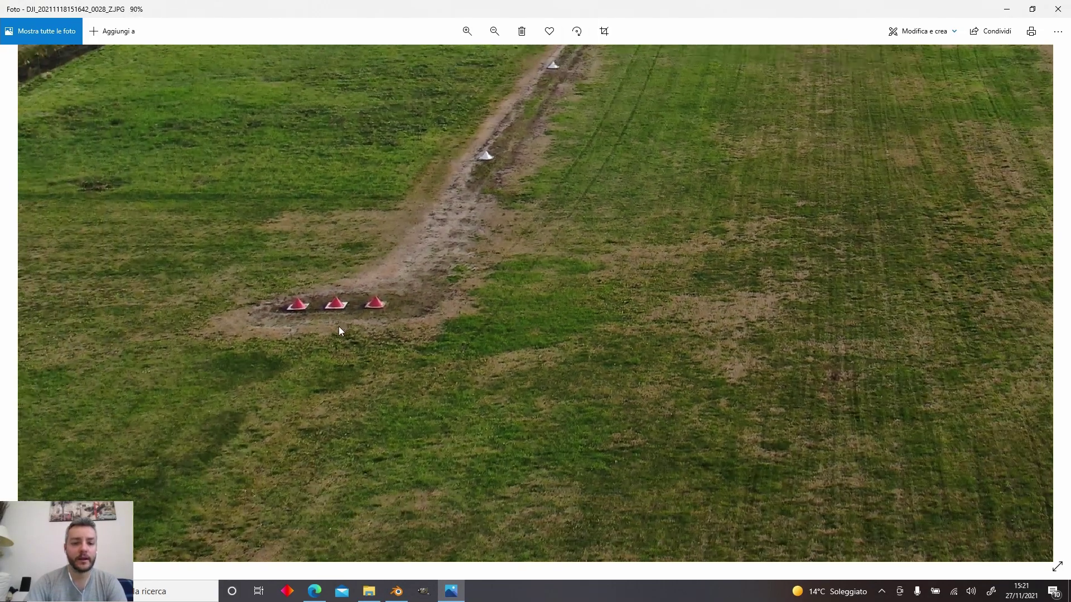
scroll(339, 329, "up", 4)
left_click_drag(490, 248, 371, 310)
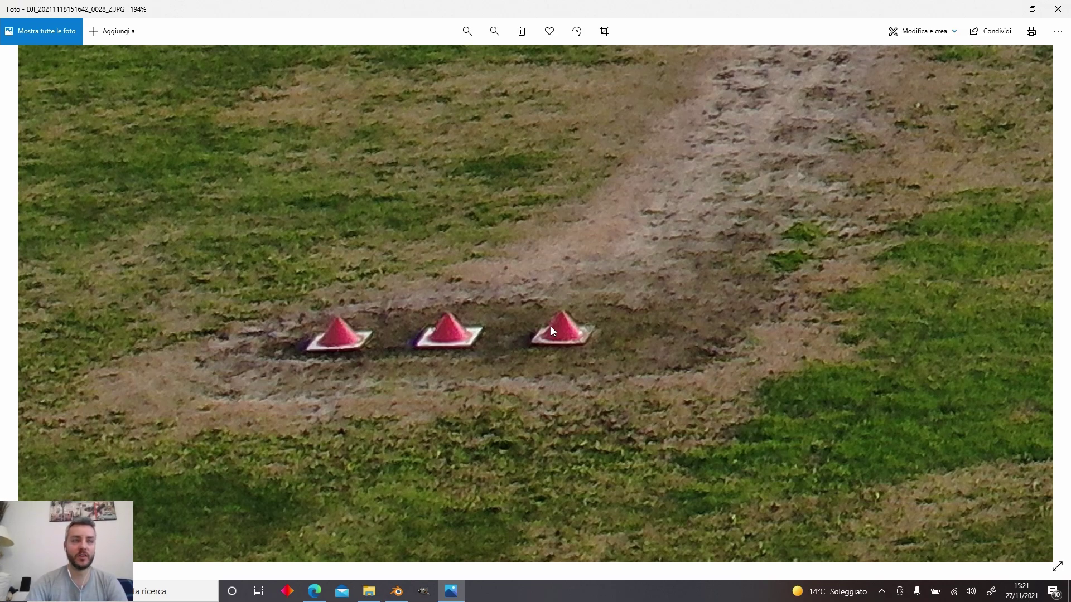
Switch to Blender and set the cube's dimensions to 0.4 m in X, 0.4 m in Y and 0.05 m in Z
left_click(398, 593)
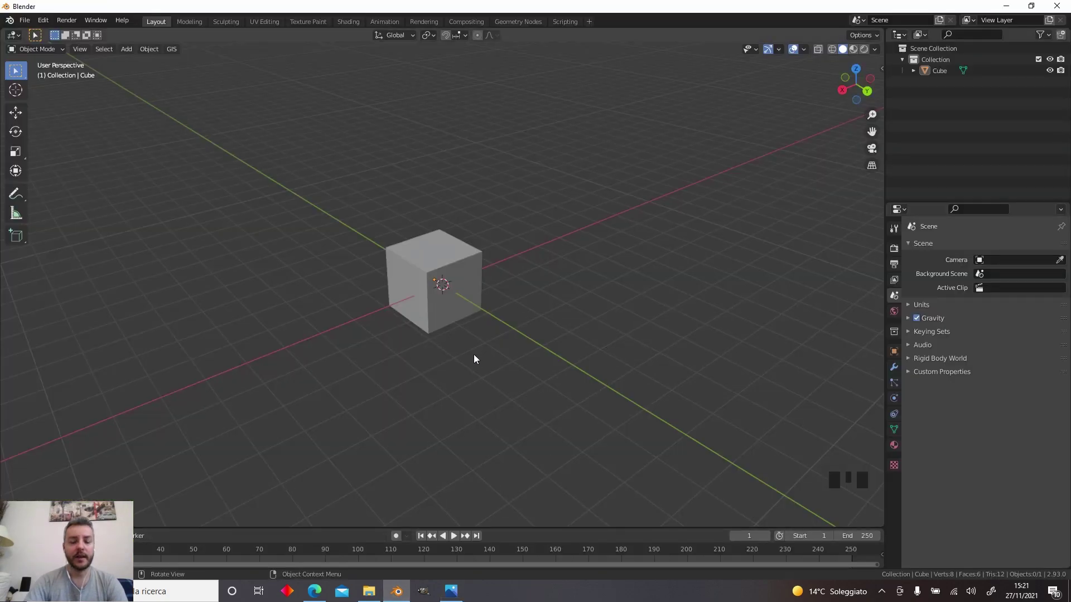
left_click(436, 316)
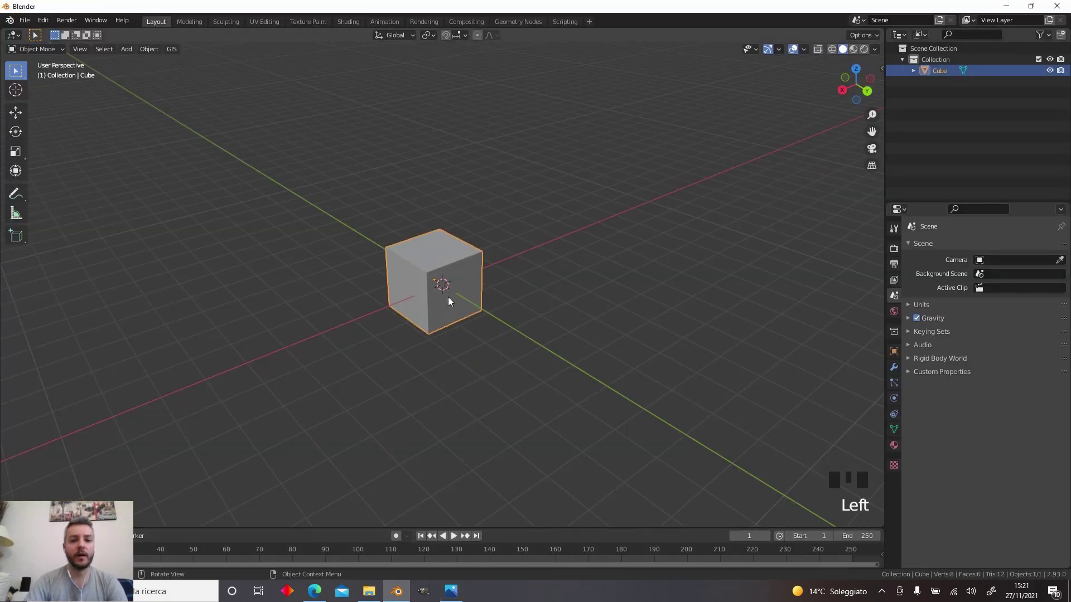
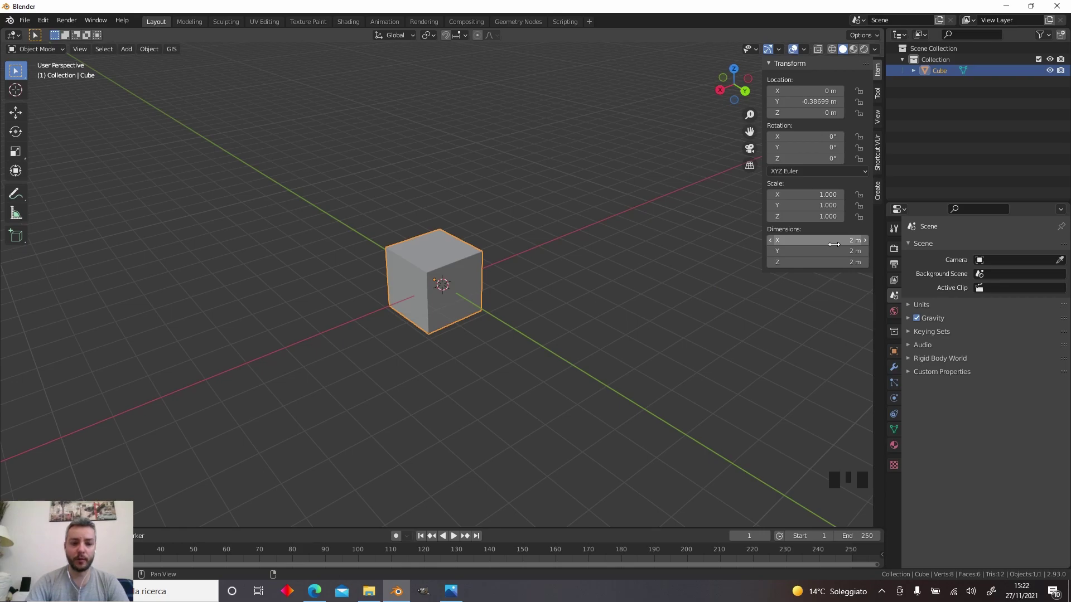
left_click(834, 244)
type("0.4")
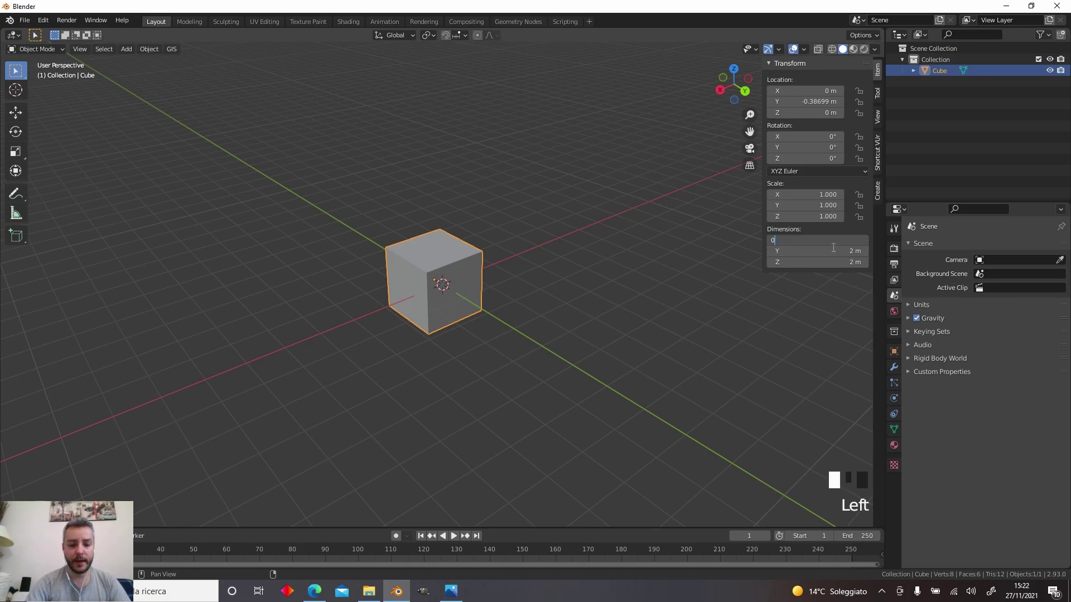
key("Return")
left_click(833, 251)
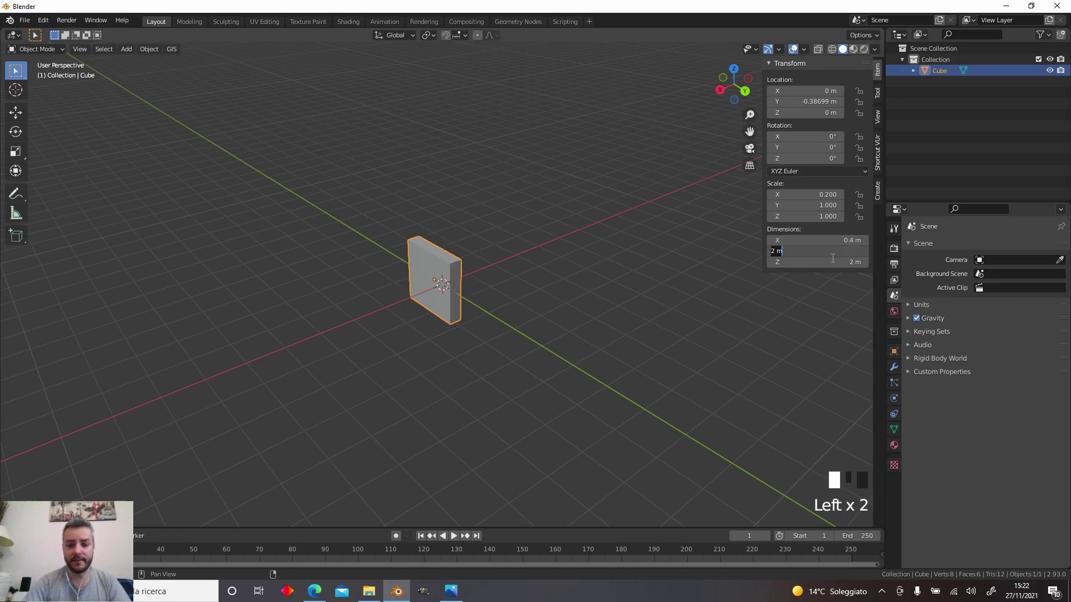
type("0.4")
key("Return")
left_click(832, 262)
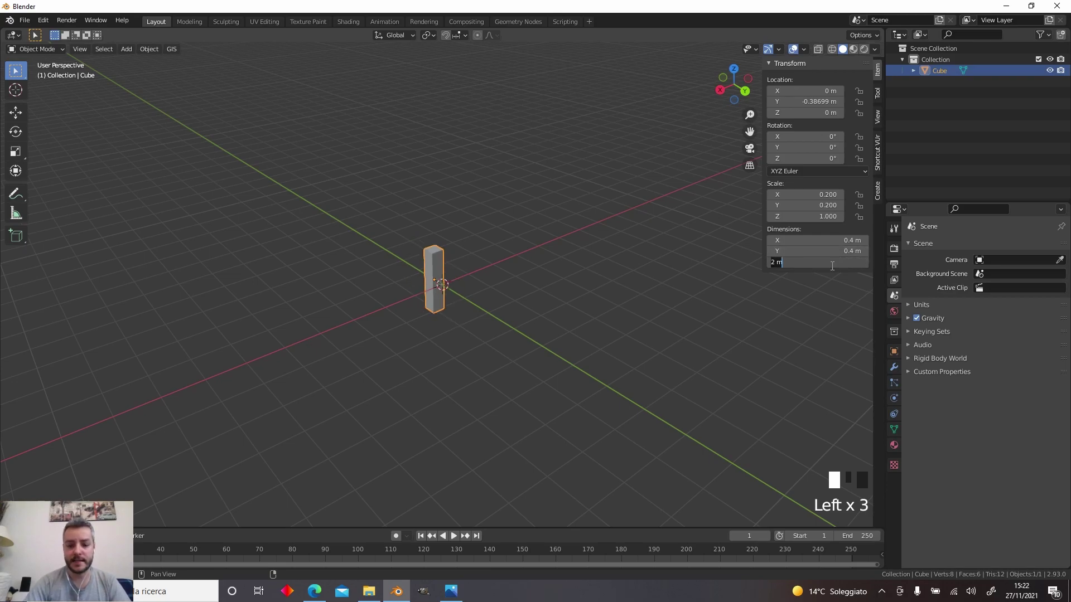
type("0.")
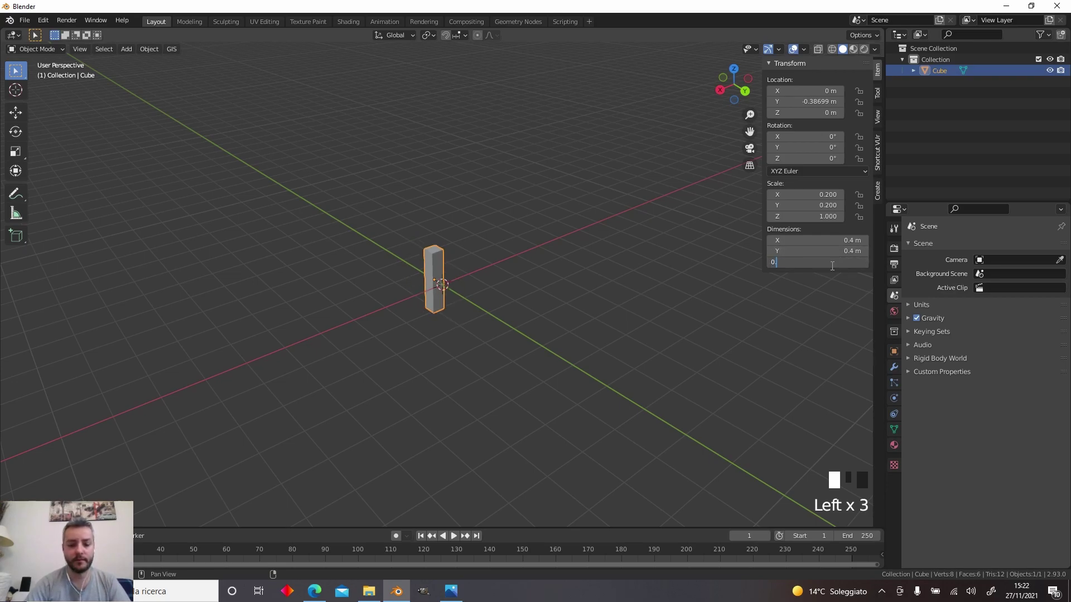
type("05")
key("Return")
left_click(461, 337)
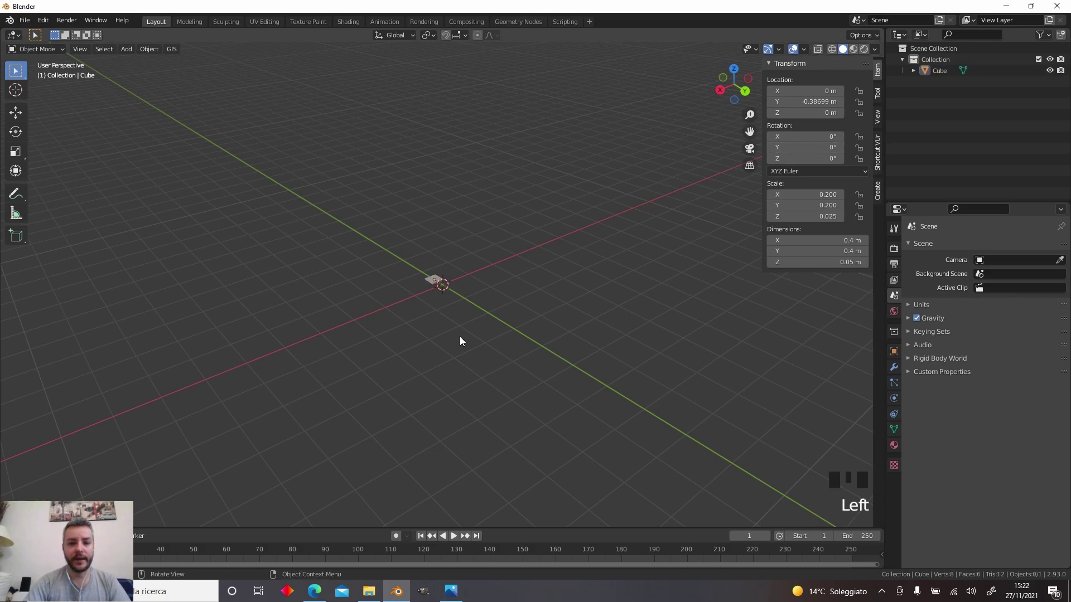
Move the flat slab along Y to the world origin with its Y location at exactly 0 m, and apply all transforms
scroll(442, 254, "up", 11)
middle_click_drag(347, 248, 383, 279)
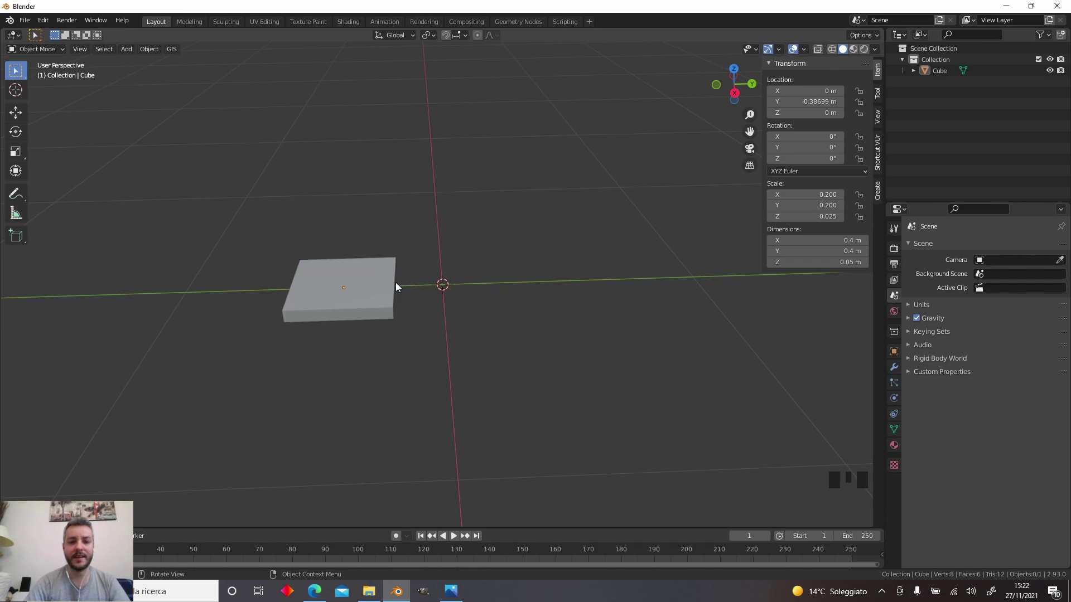
left_click(373, 291)
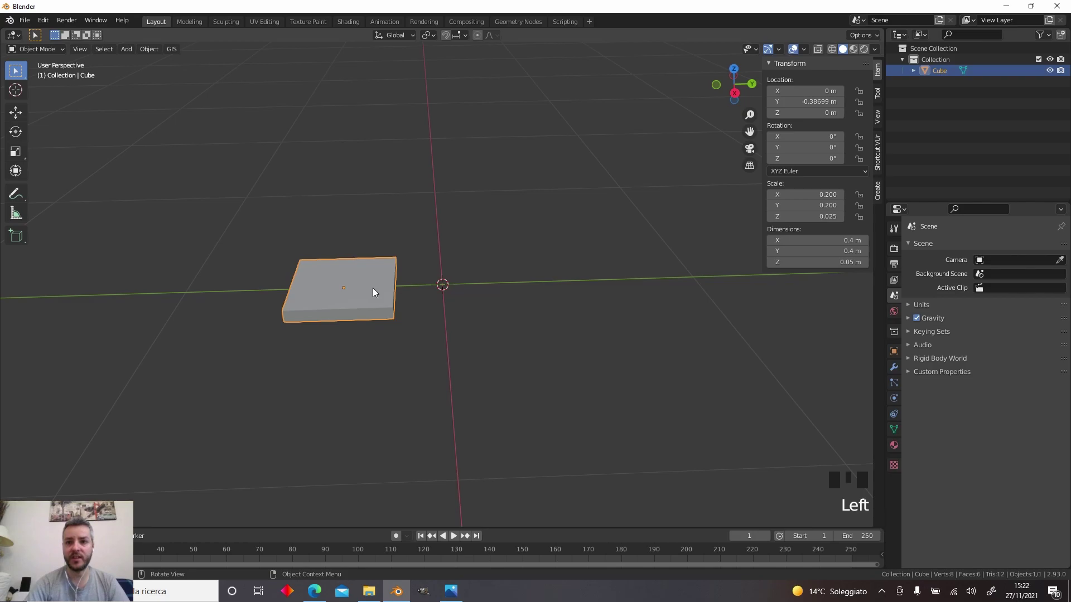
key("g")
key("y")
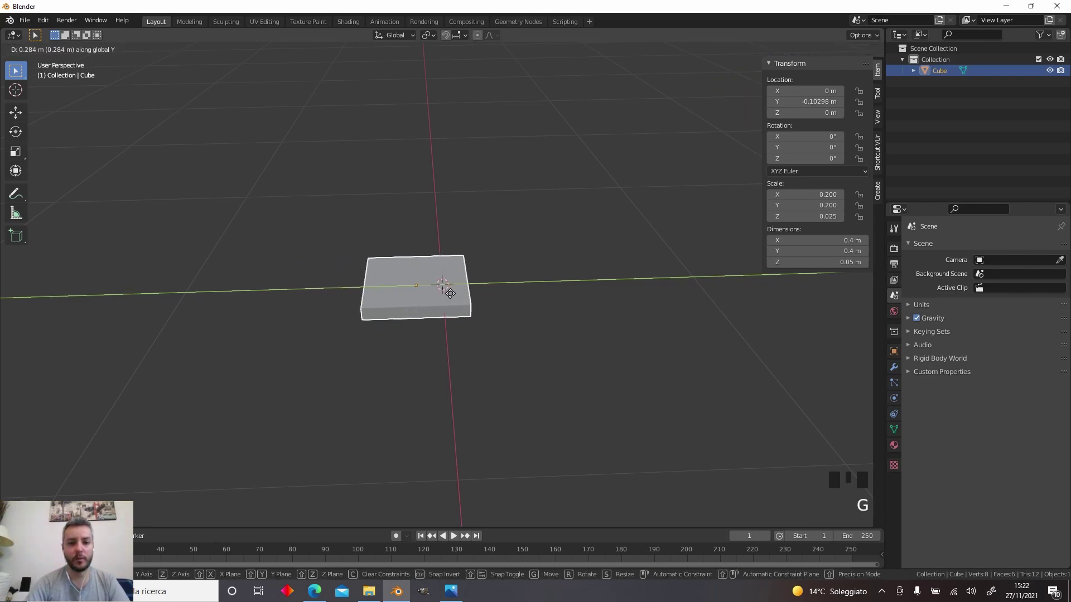
left_click(471, 289)
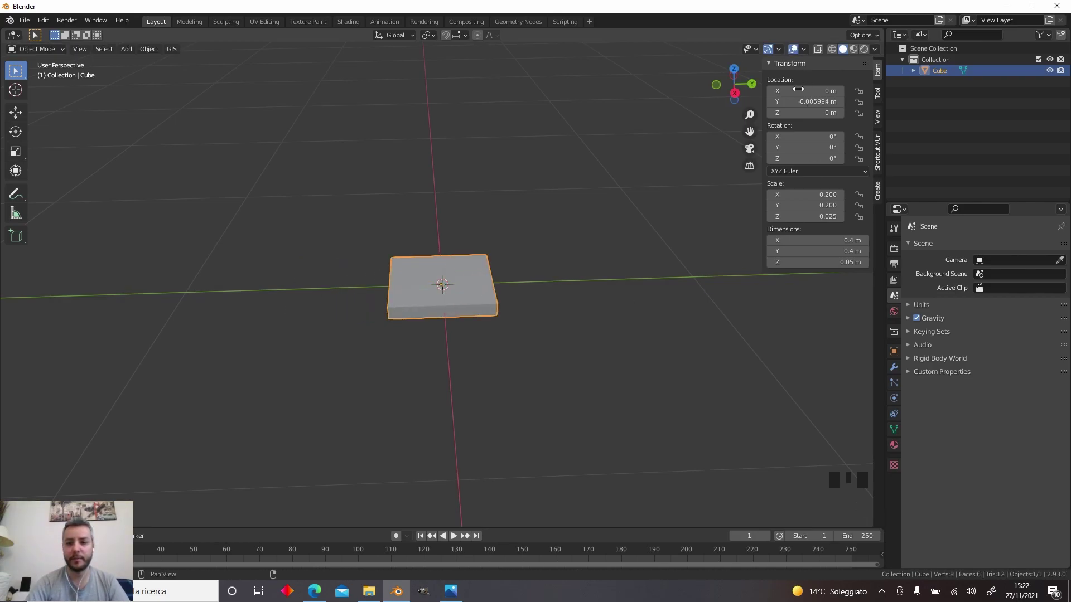
left_click(830, 102)
type("0")
key("Return")
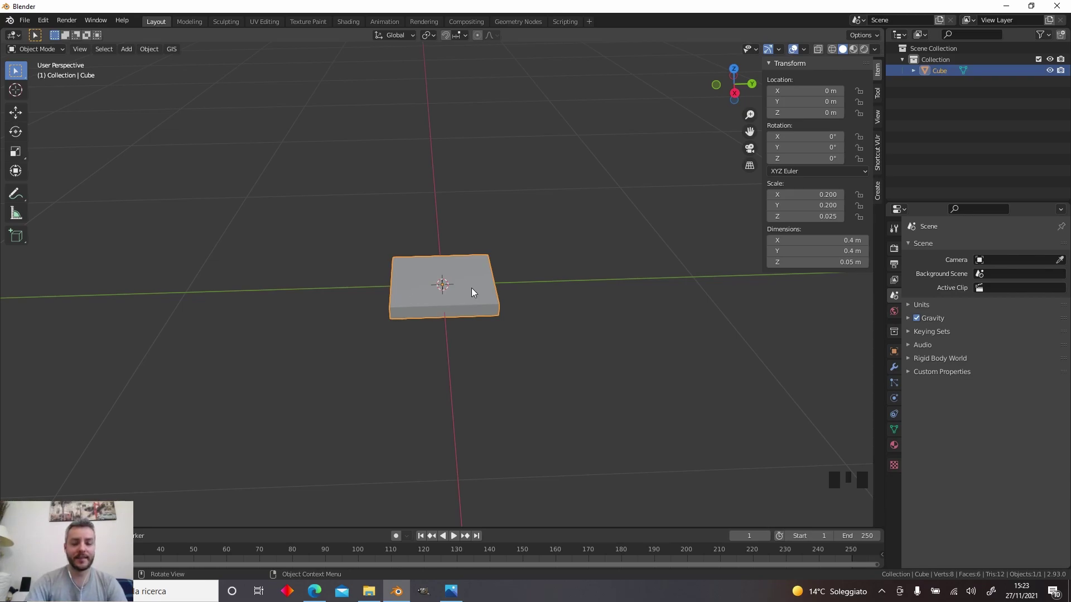
key("ctrl+a")
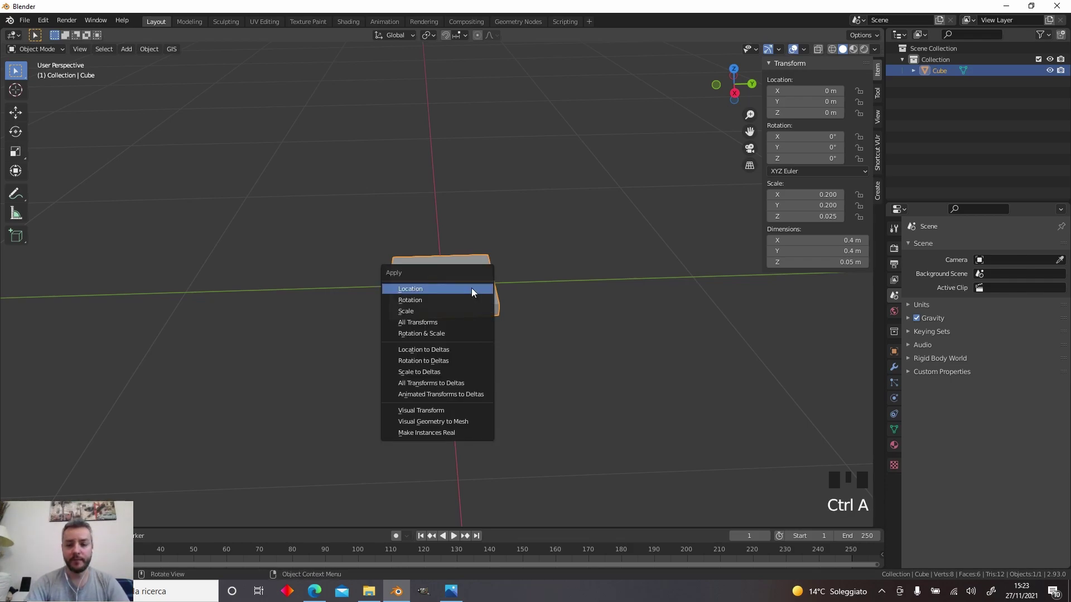
left_click(442, 323)
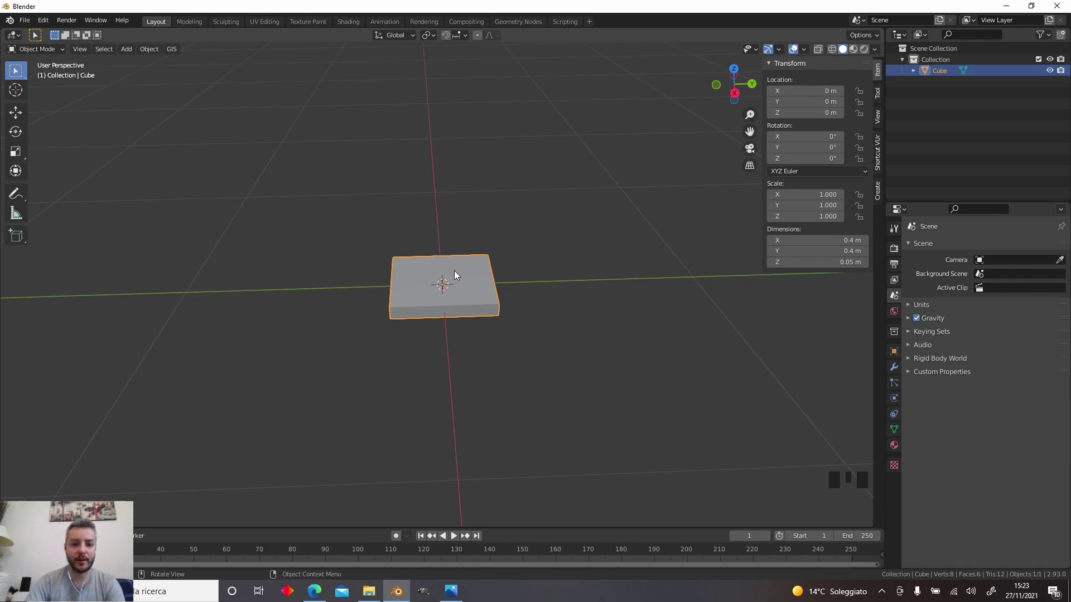
Place the 3D cursor away from the slab, beyond its far edge, and reposition it at the centre of the slab's upper face
scroll(442, 288, "up", 9)
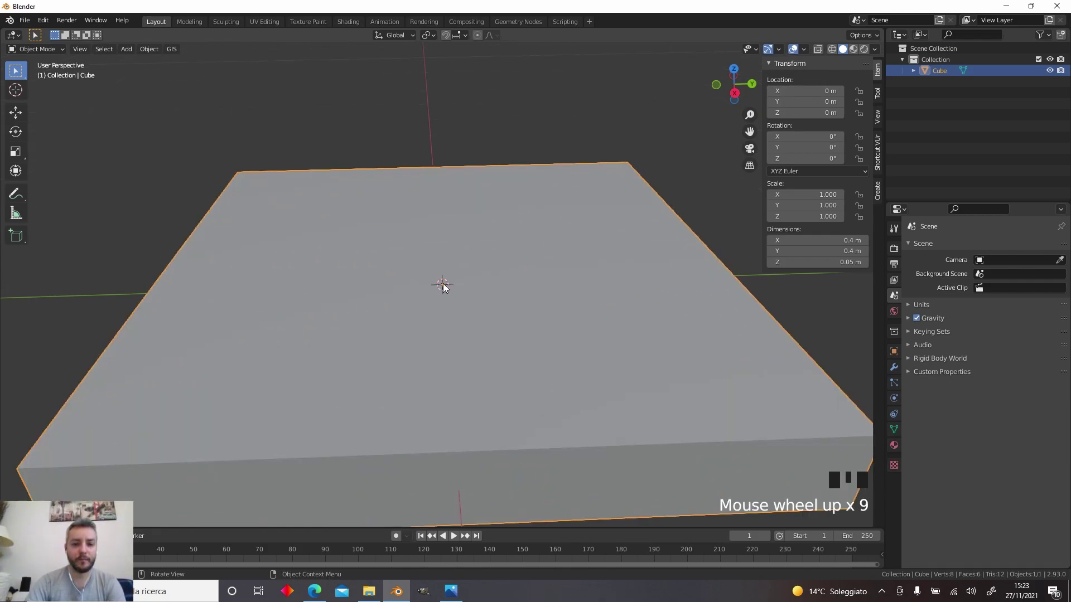
left_click(15, 90)
left_click(213, 90)
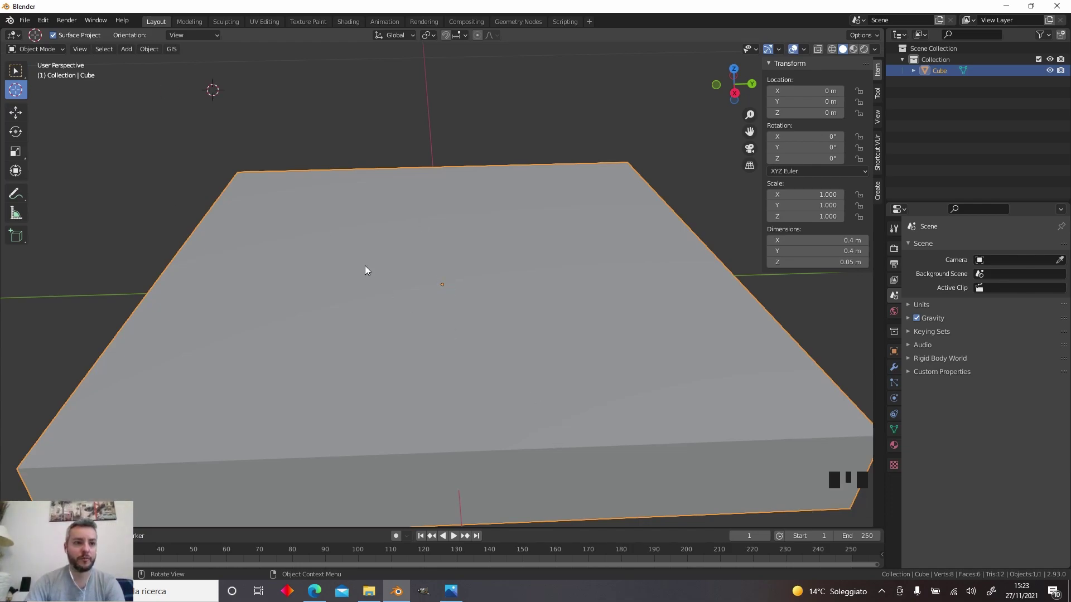
scroll(365, 265, "down", 2)
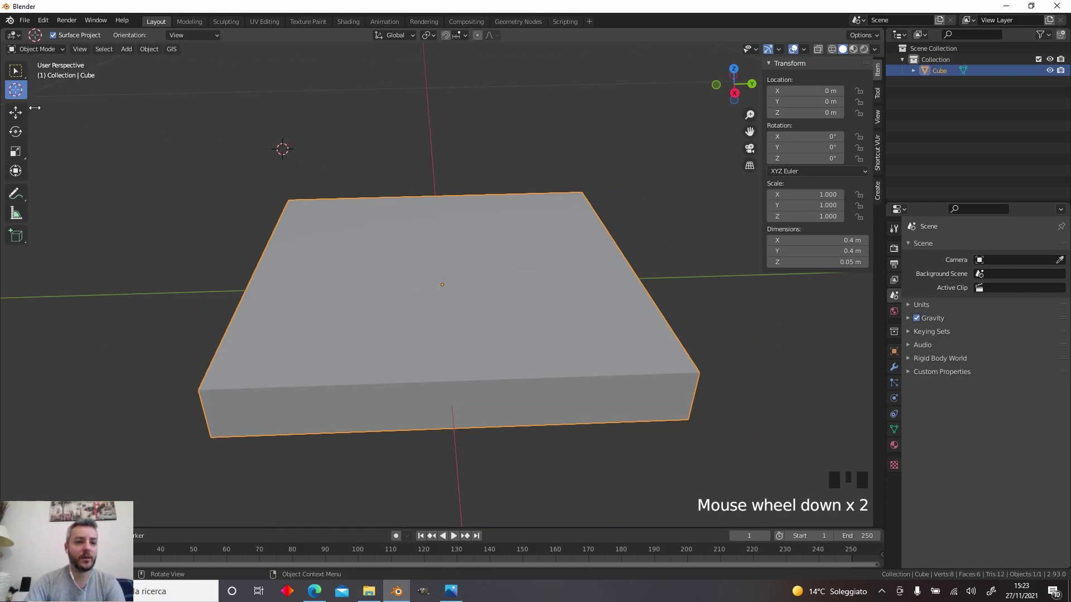
left_click(444, 287)
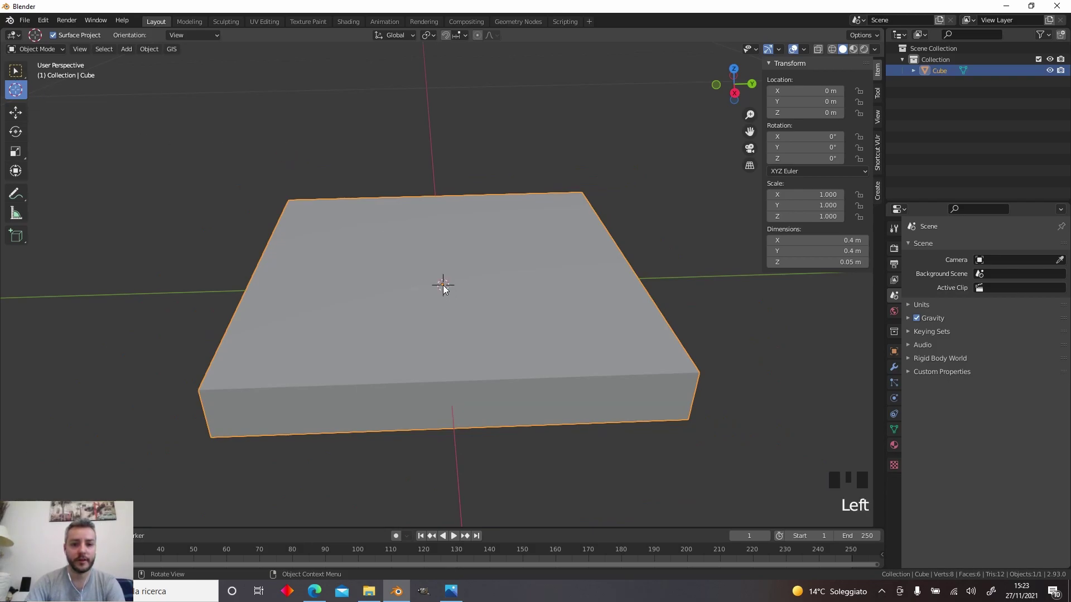
scroll(492, 310, "down", 4)
middle_click_drag(492, 310, 498, 277)
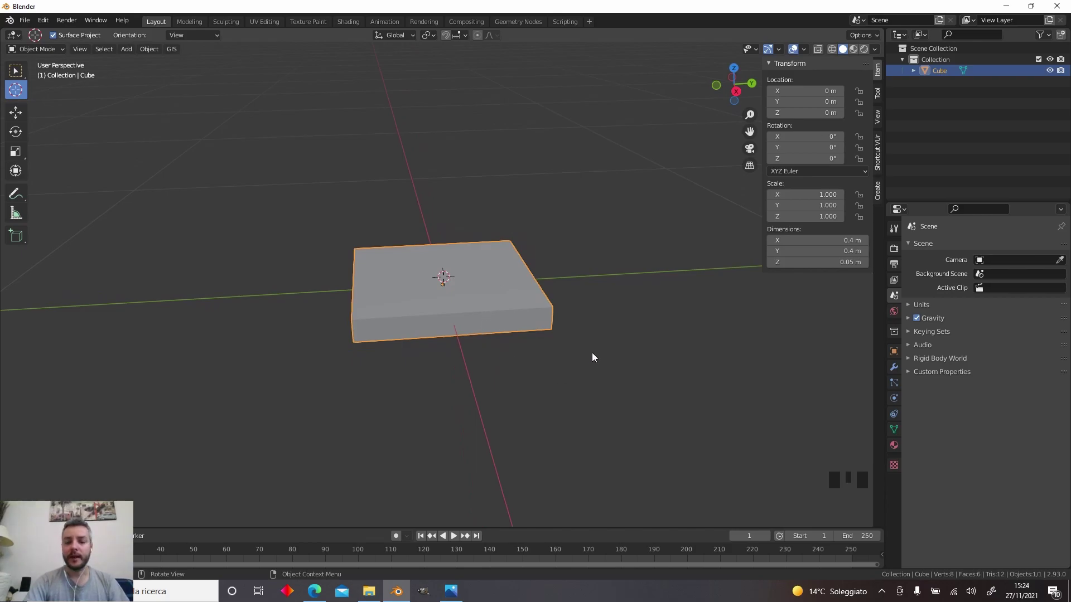
View the slab from the right, back and front in orthographic projection, and return to the Select Box tool
left_click(734, 91)
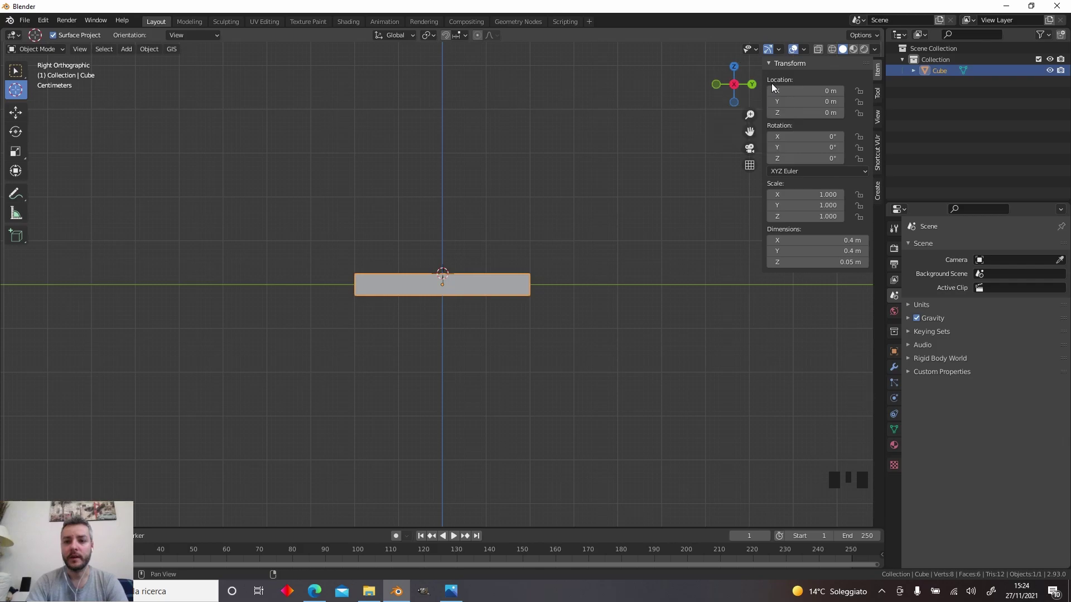
left_click(751, 84)
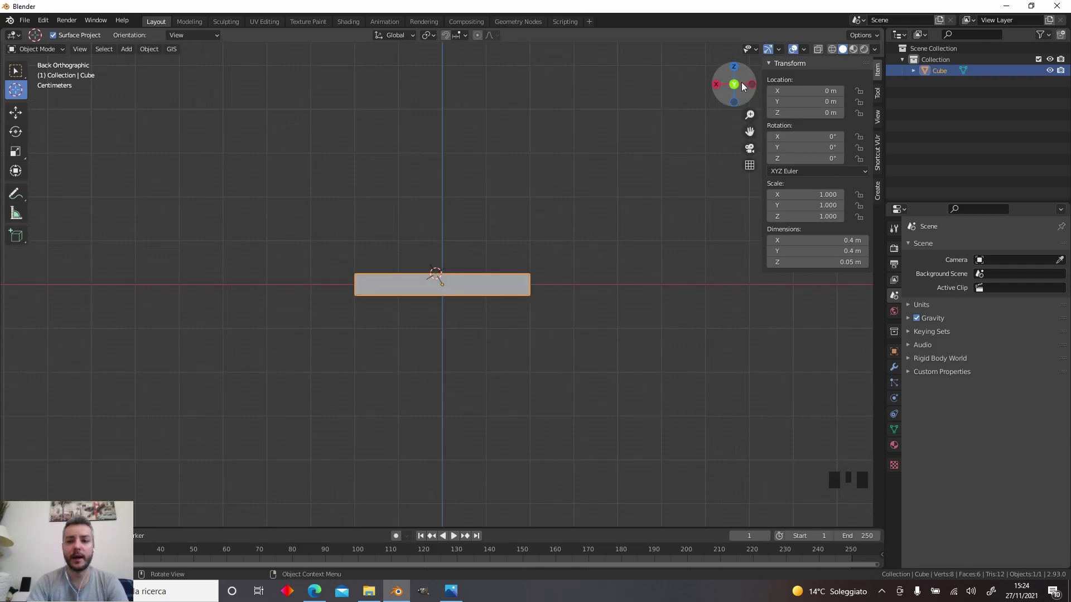
left_click(734, 85)
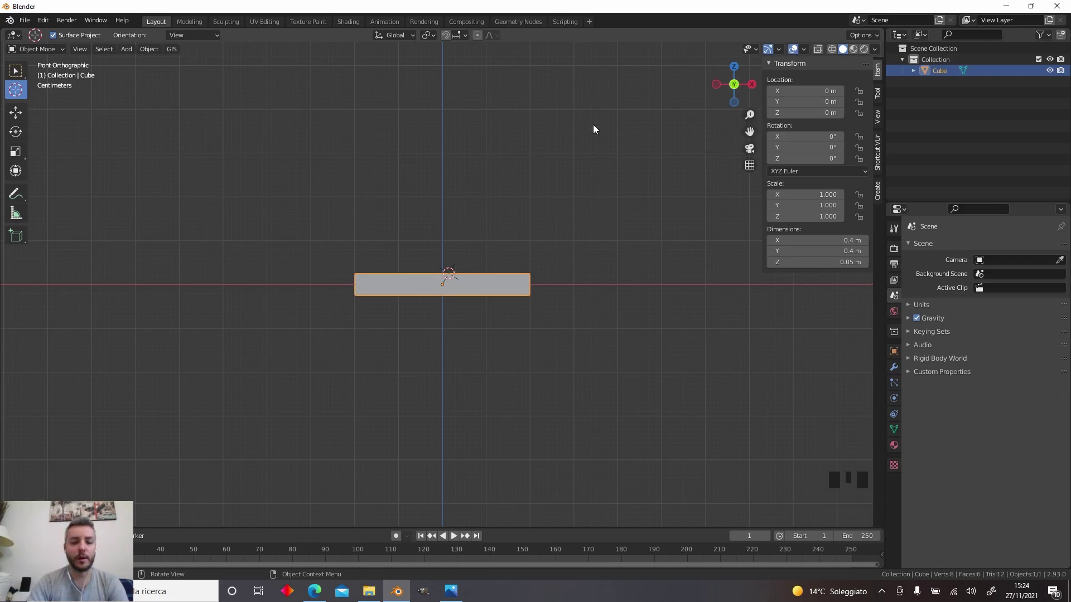
scroll(551, 285, "up", 1)
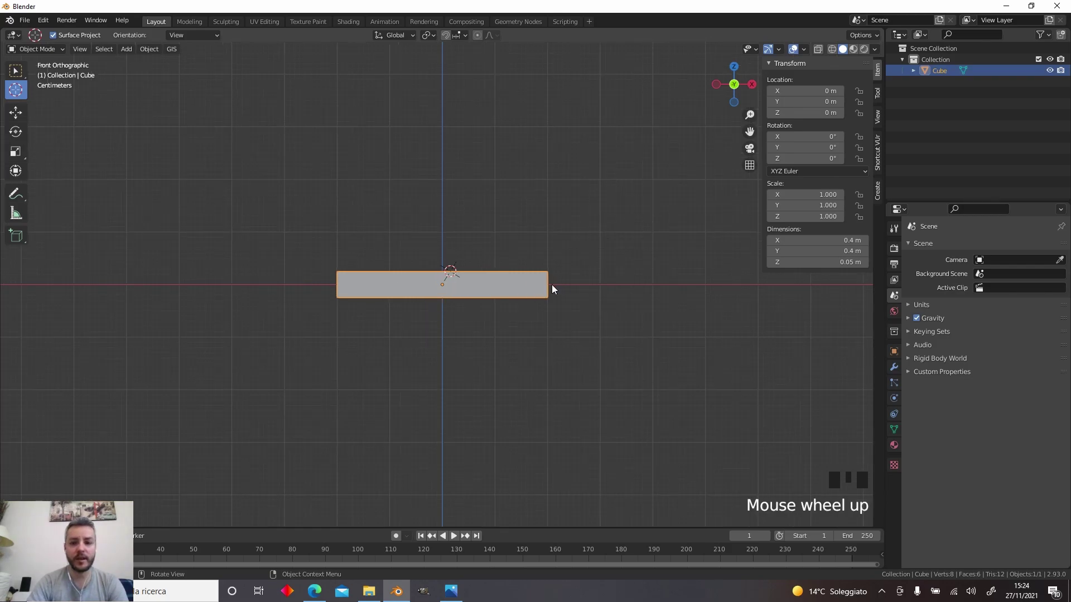
left_click(501, 286)
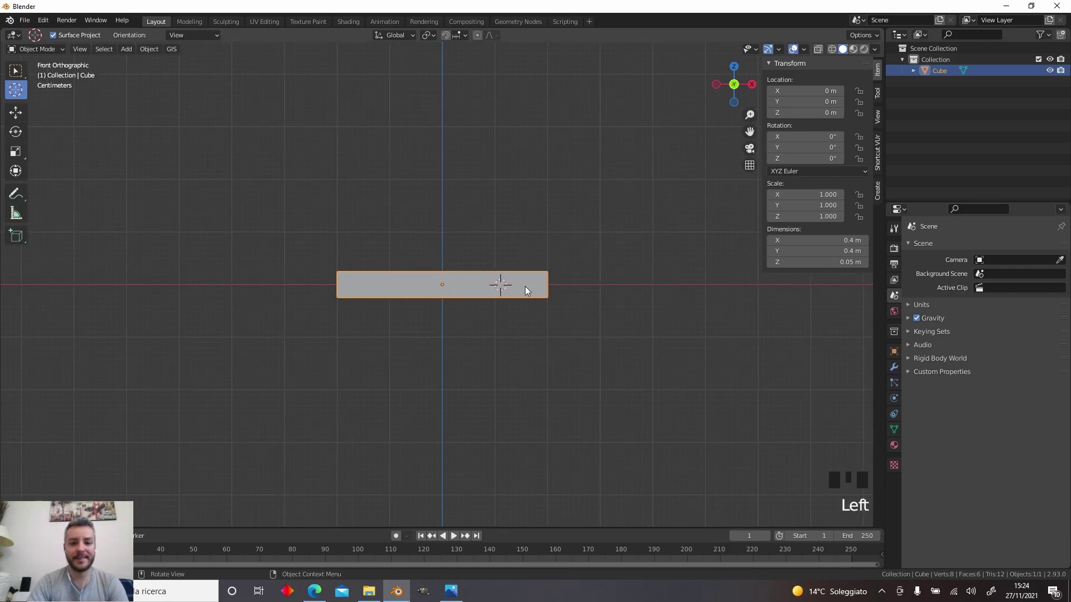
left_click(16, 70)
left_click(453, 276)
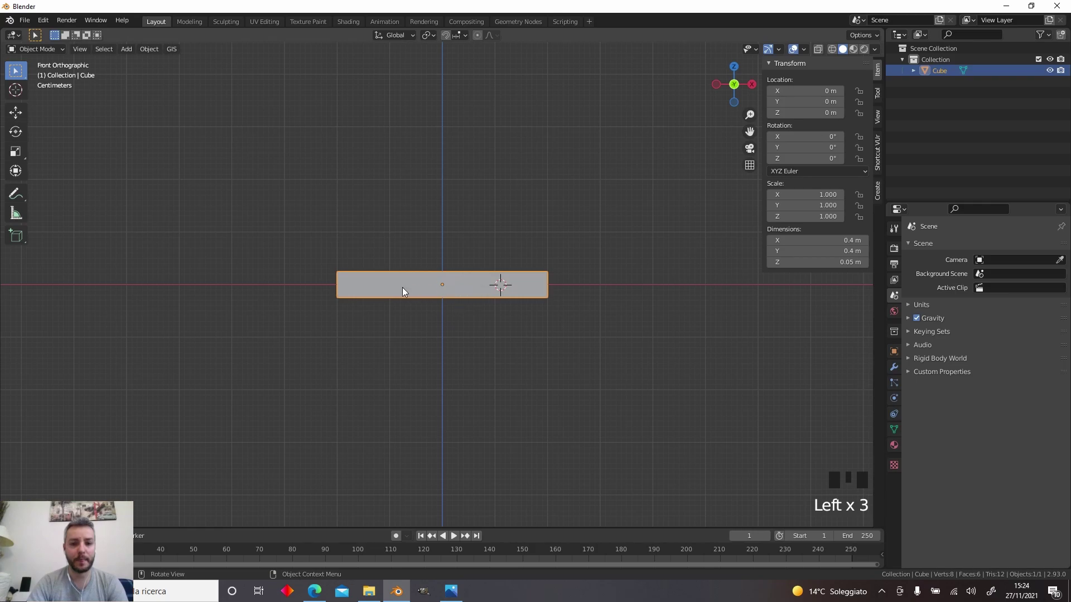
Raise the slab about 0.025 m along Z so that its underside rests on the ground line
scroll(321, 257, "up", 2)
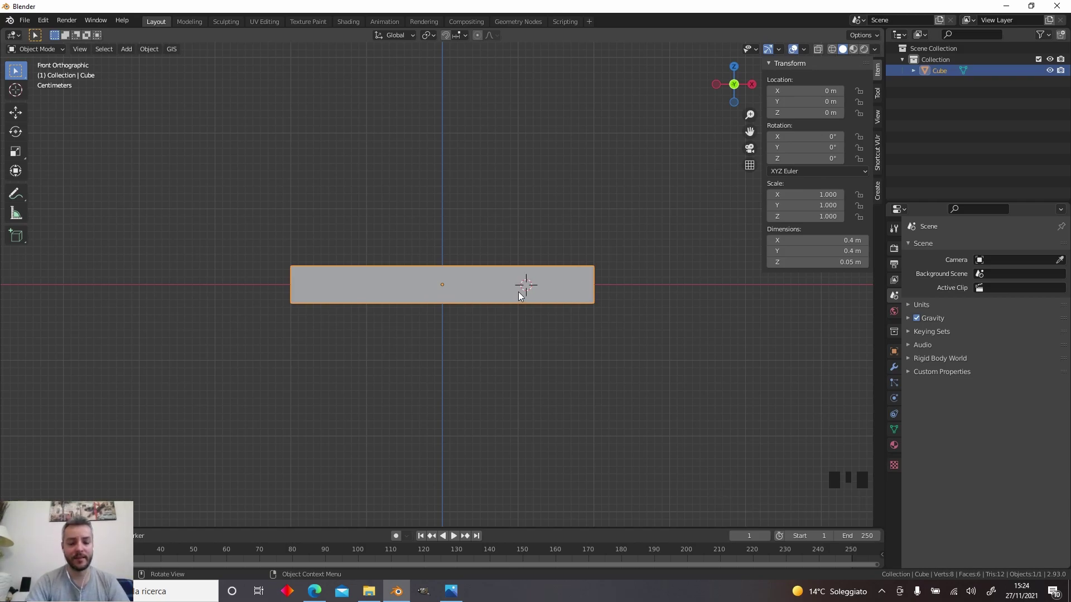
key("g")
key("z")
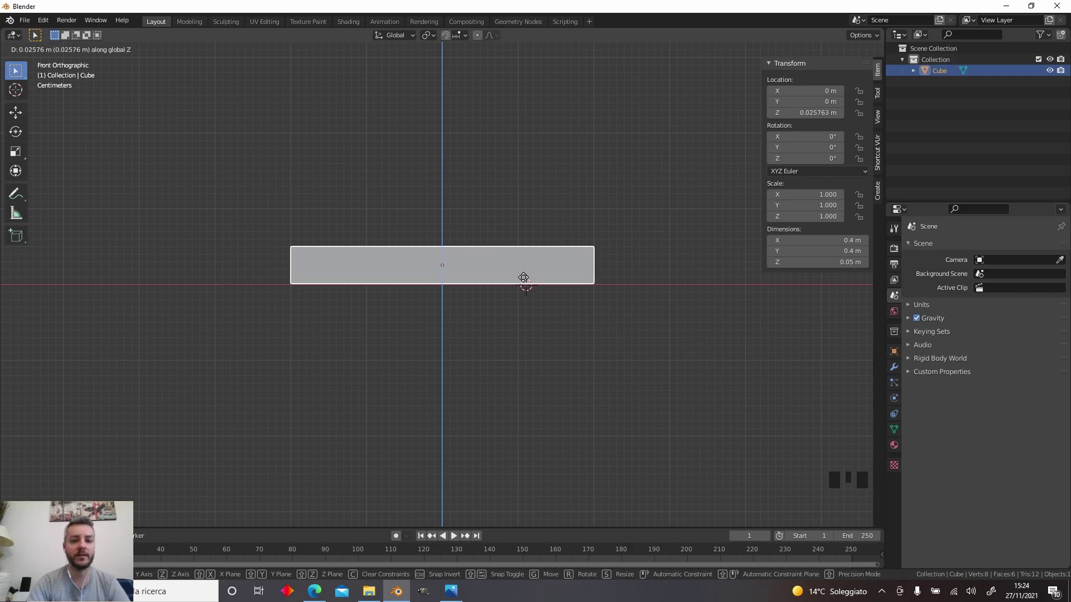
left_click(519, 273)
scroll(447, 273, "up", 11)
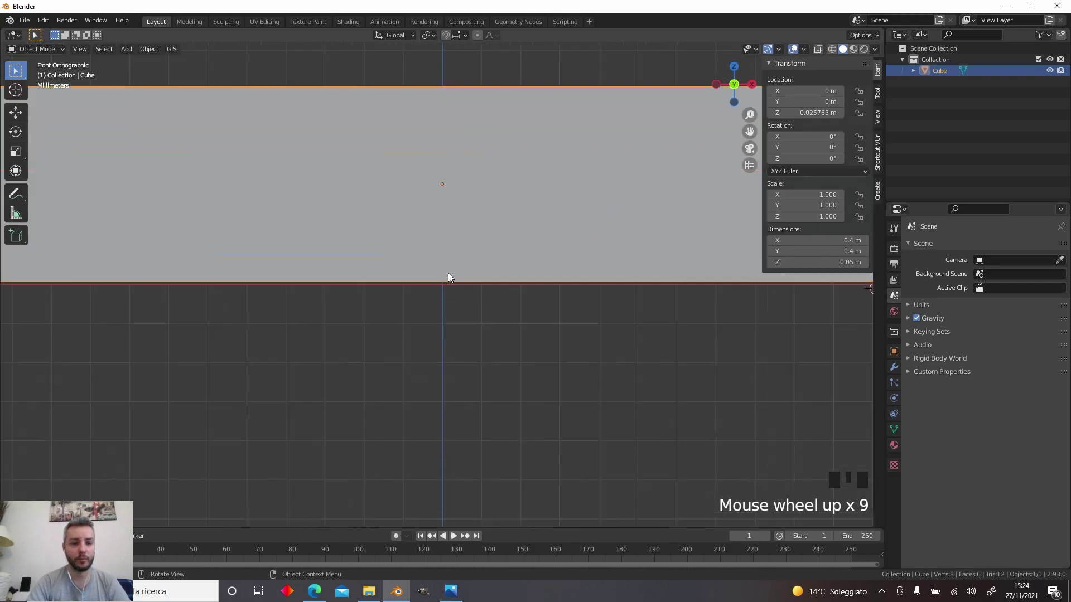
key("g")
left_click(505, 219)
scroll(505, 216, "down", 12)
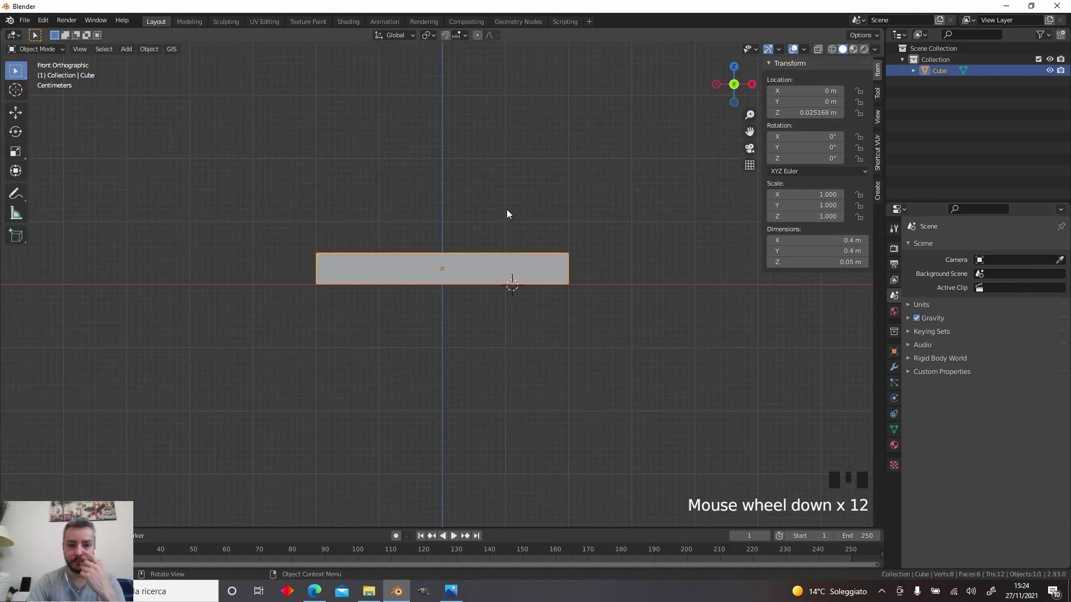
Apply the raised slab's transforms to reset its origin to the world origin, and hide the viewport sidebar
left_click(792, 195)
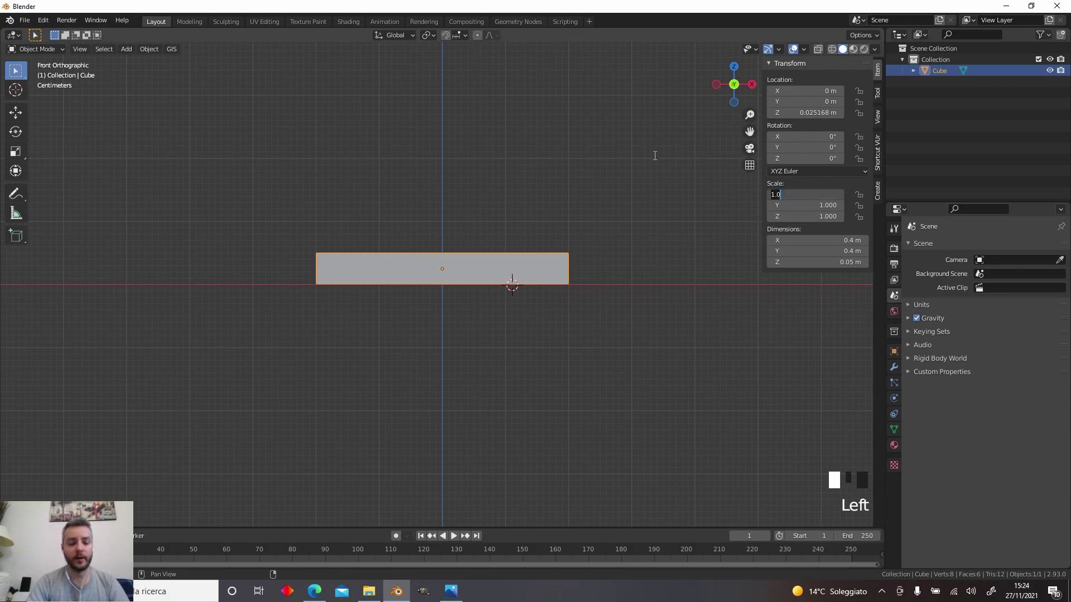
key("Return")
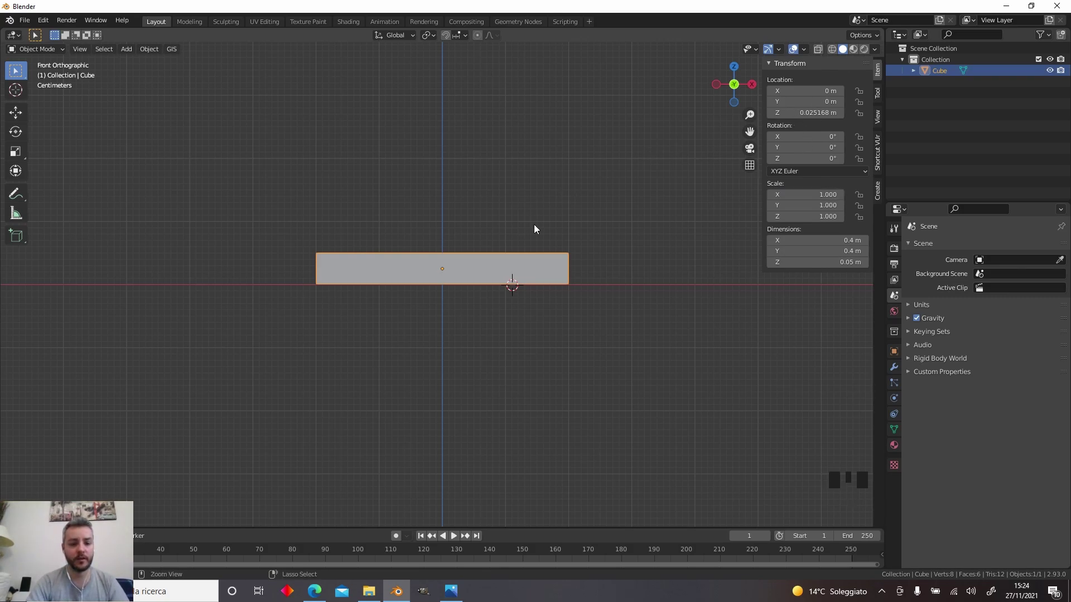
key("ctrl+a")
left_click(534, 224)
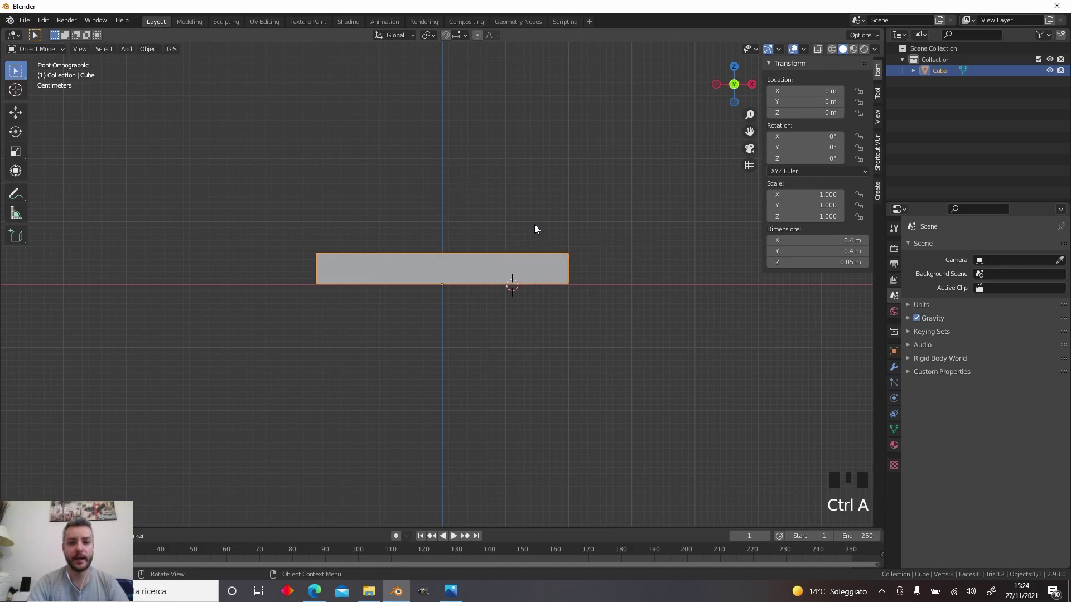
left_click(878, 72)
key("n")
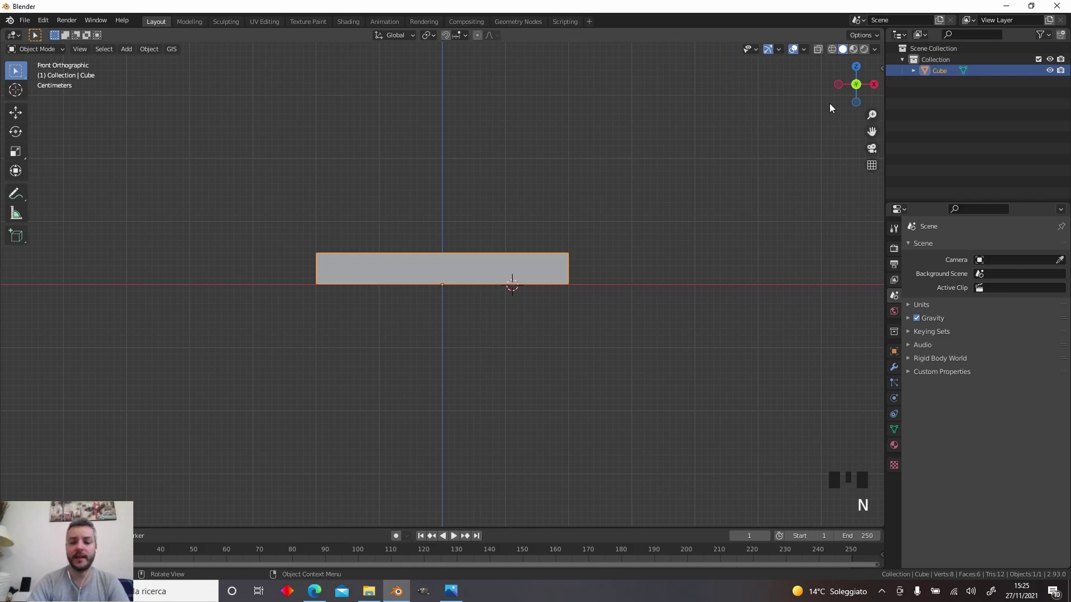
middle_click_drag(437, 269, 564, 292)
scroll(472, 266, "down", 3)
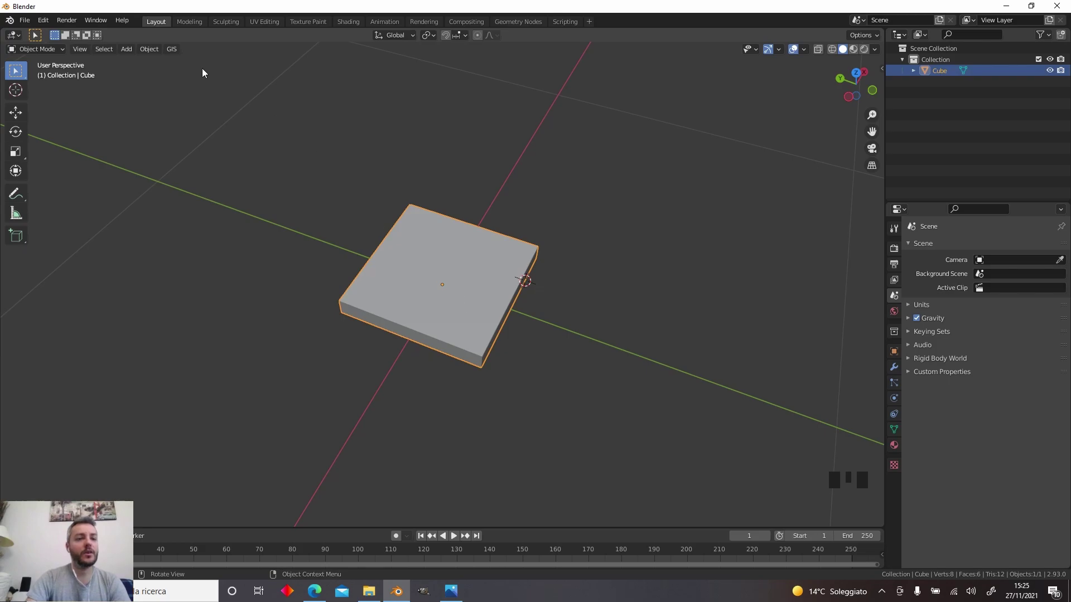
Add a mesh cylinder with a radius of 0.15 m and a depth of 0.4 m
left_click(122, 48)
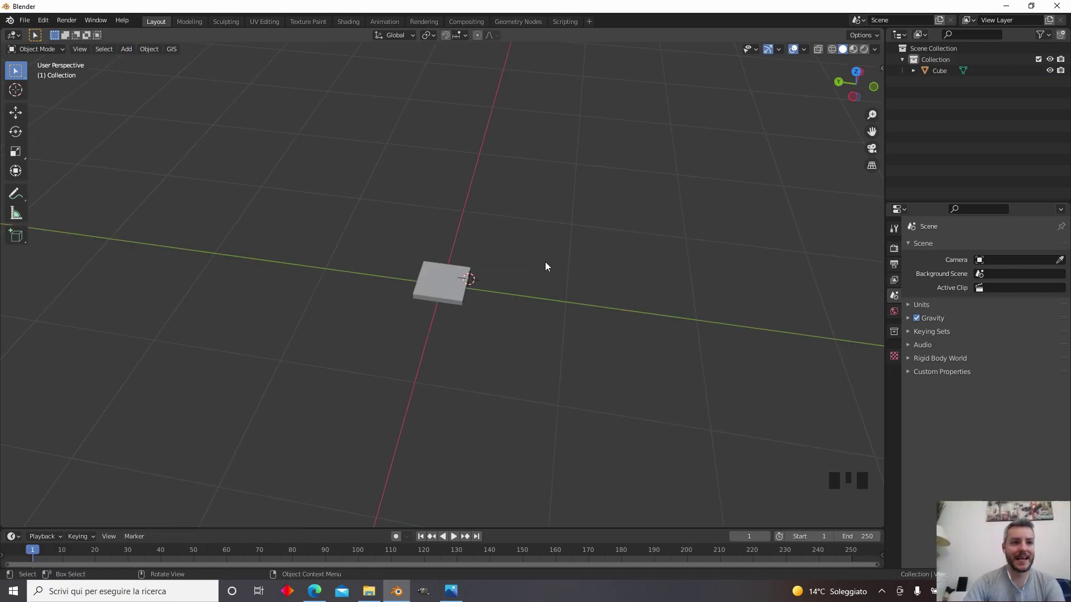
left_click(125, 50)
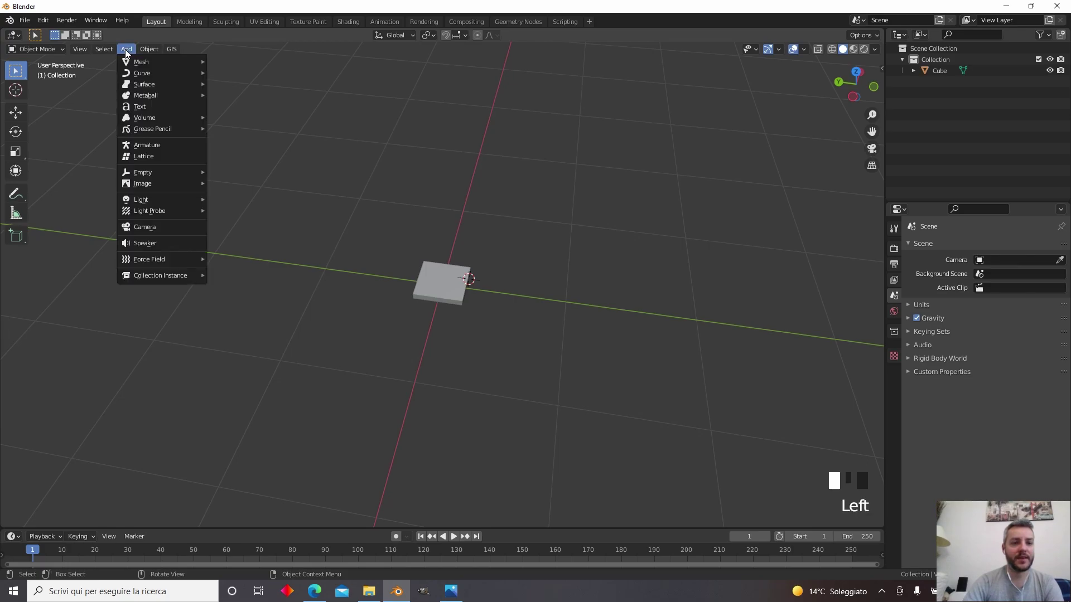
mouse_move(135, 61)
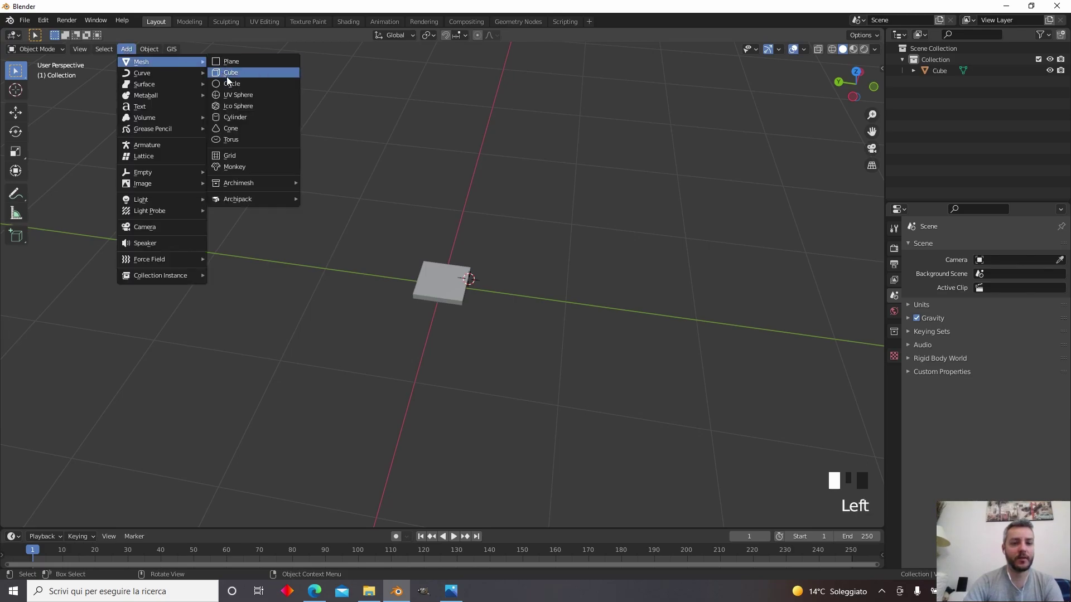
left_click(242, 117)
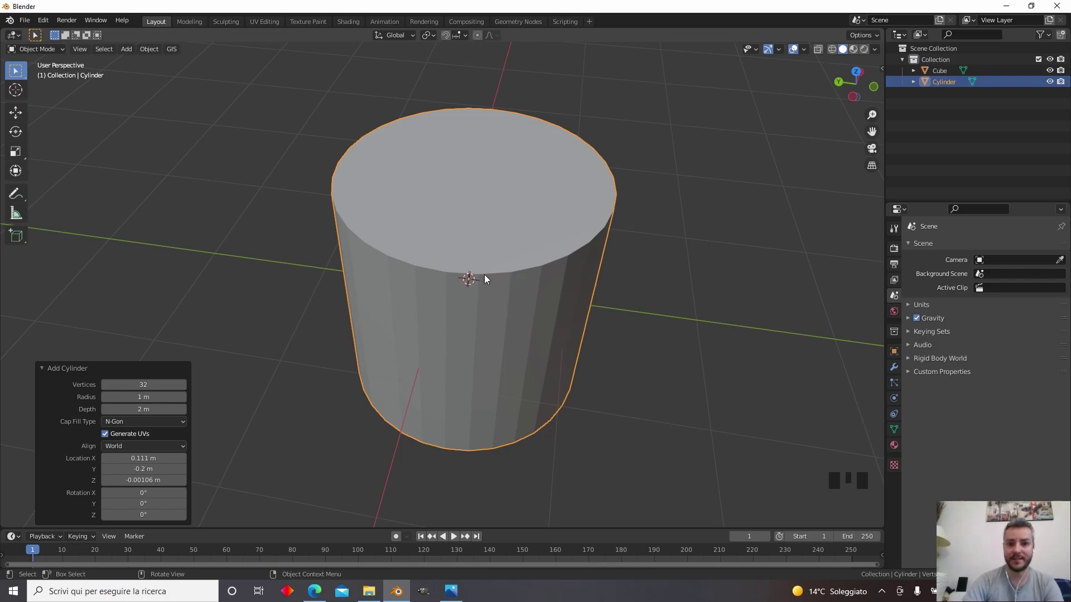
left_click(157, 397)
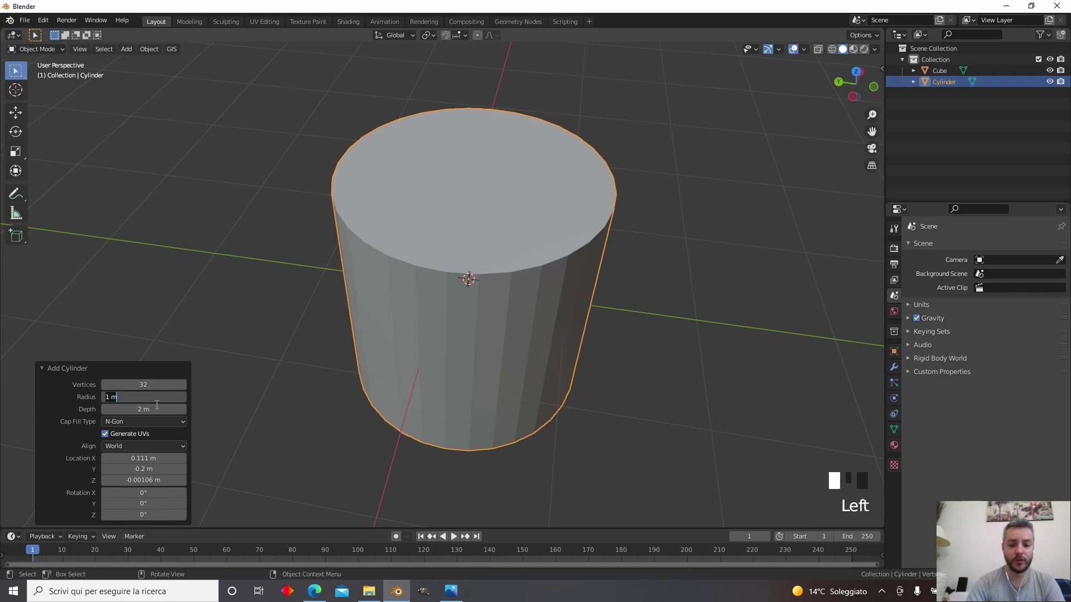
type("0")
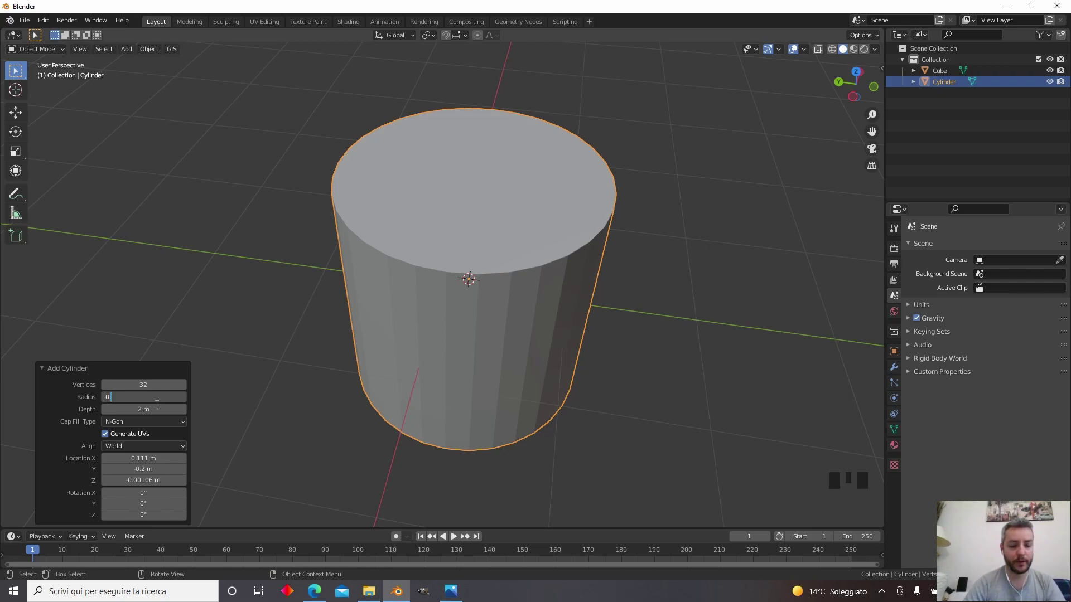
type(".15")
key("Return")
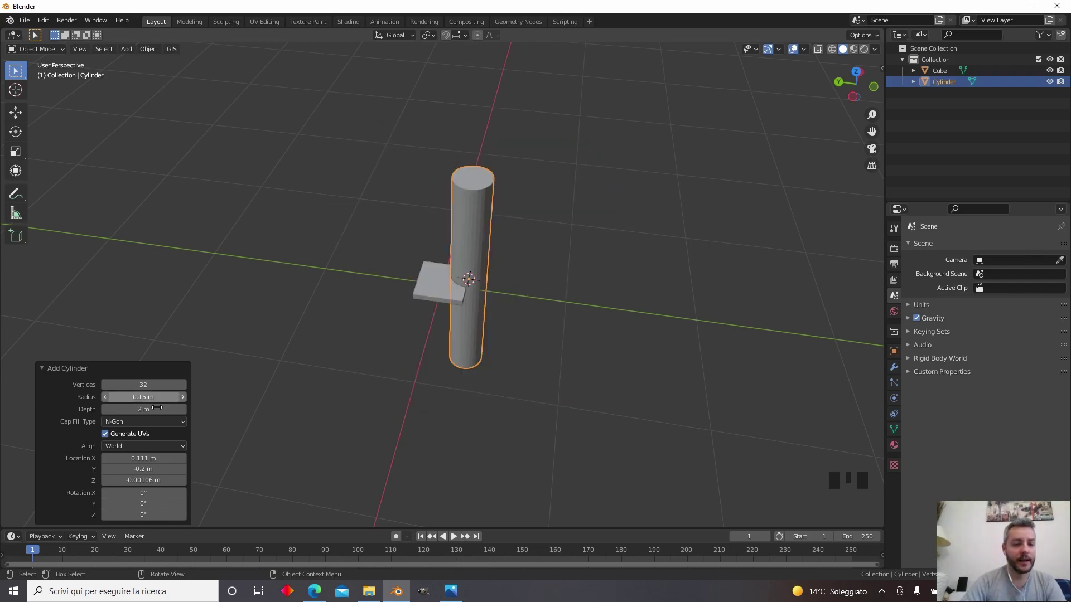
left_click(155, 410)
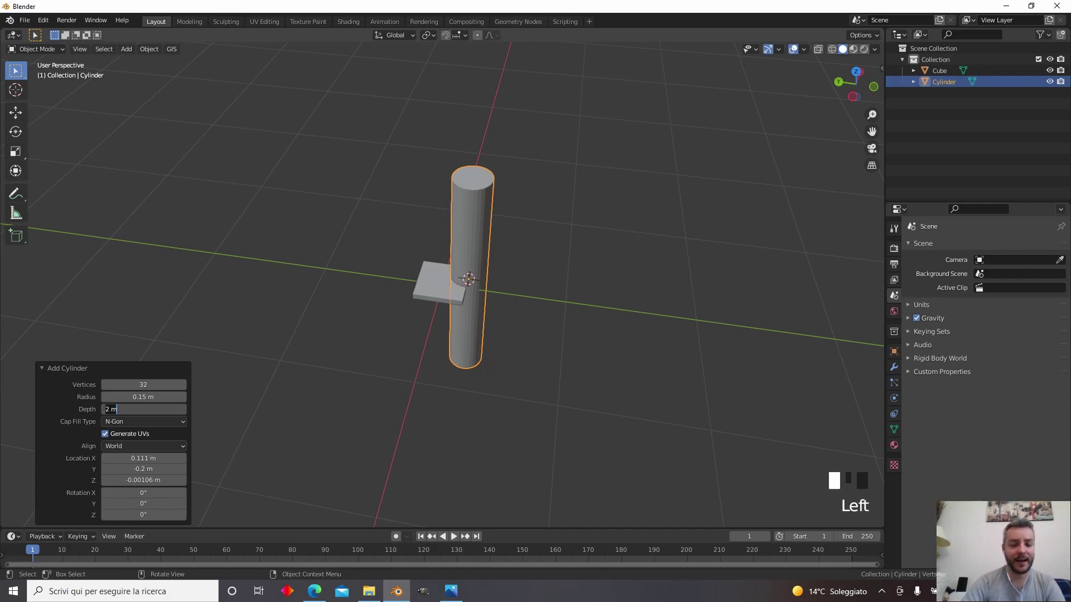
type(".4")
key("Return")
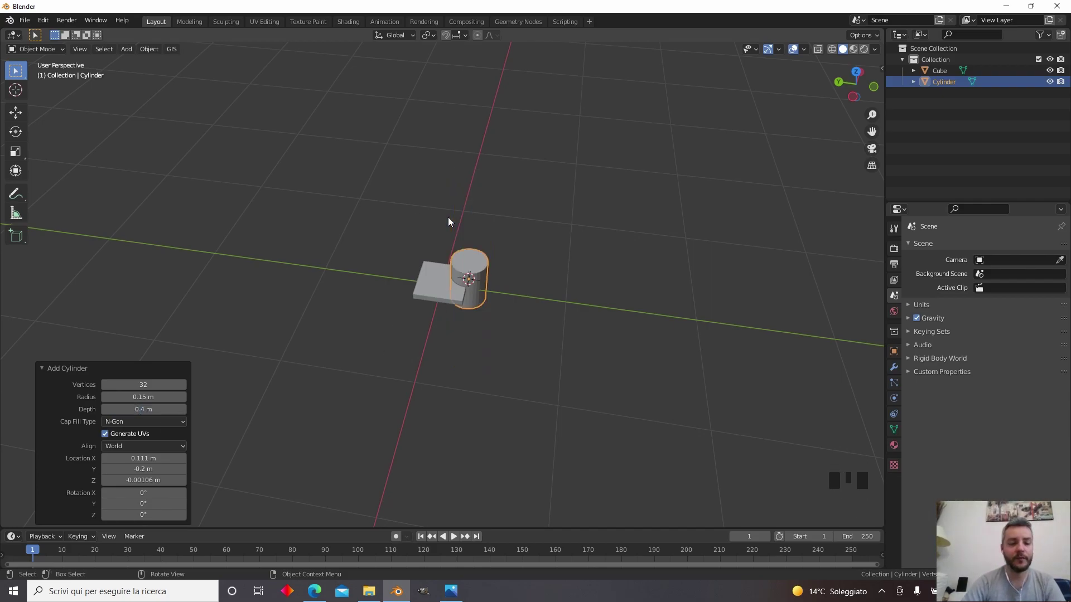
Set the new cylinder's vertex count to 20
scroll(452, 286, "up", 8)
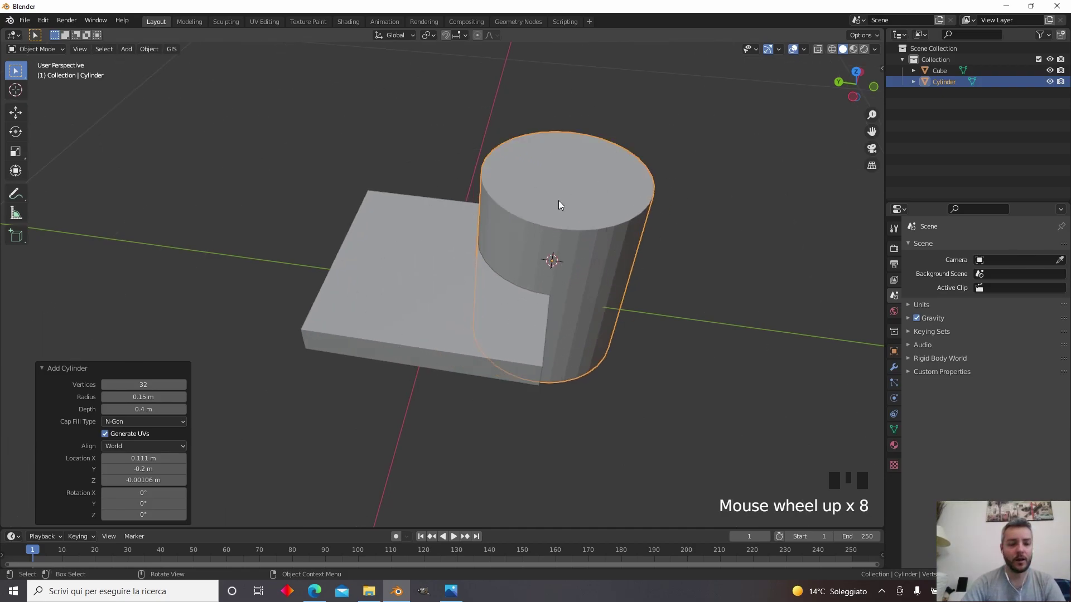
left_click(151, 389)
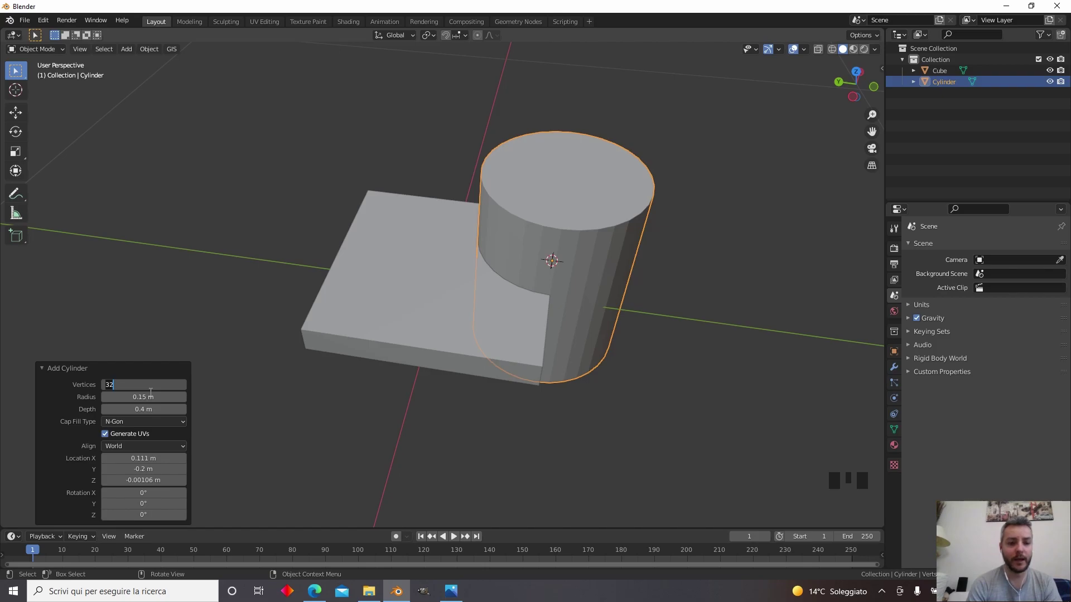
type("20")
key("Return")
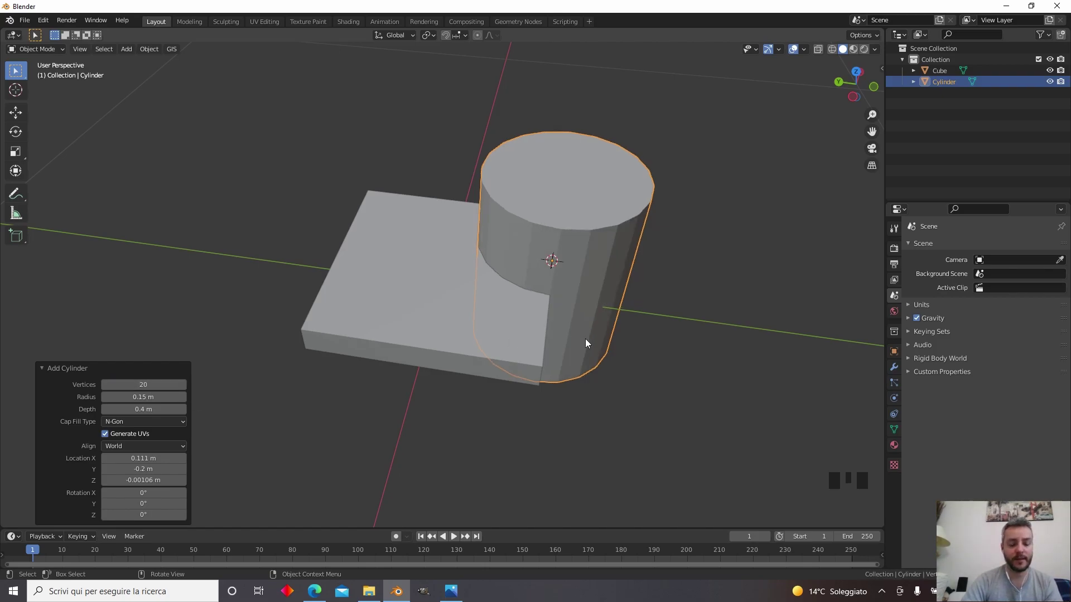
Raise the cylinder about 0.254 m along Z so that its underside sits just above the slab's upper face
middle_click_drag(557, 354, 575, 347)
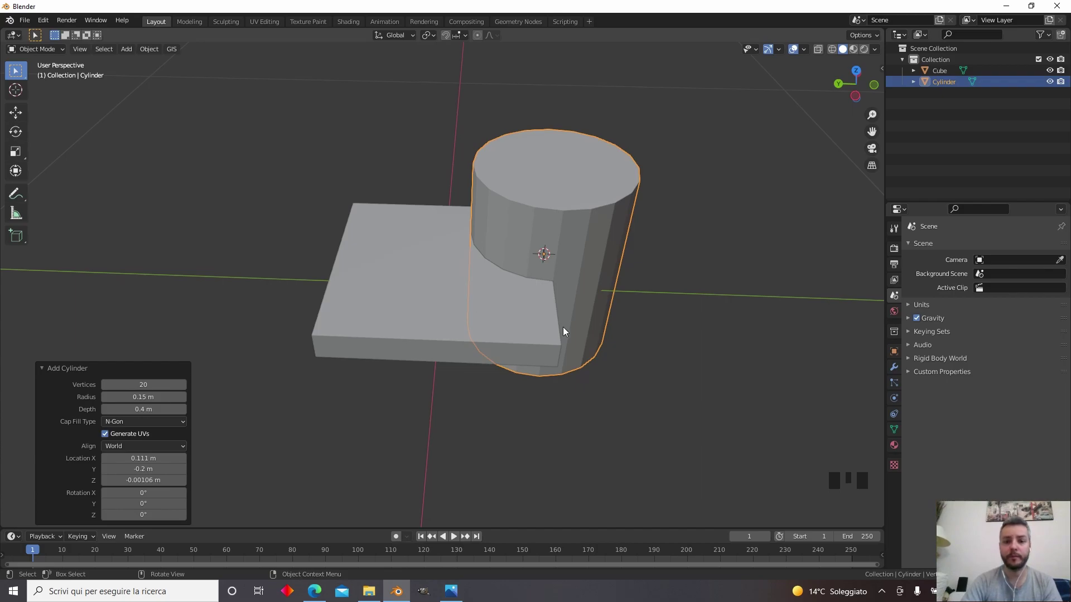
middle_click_drag(624, 341, 586, 280, "alt")
key("g")
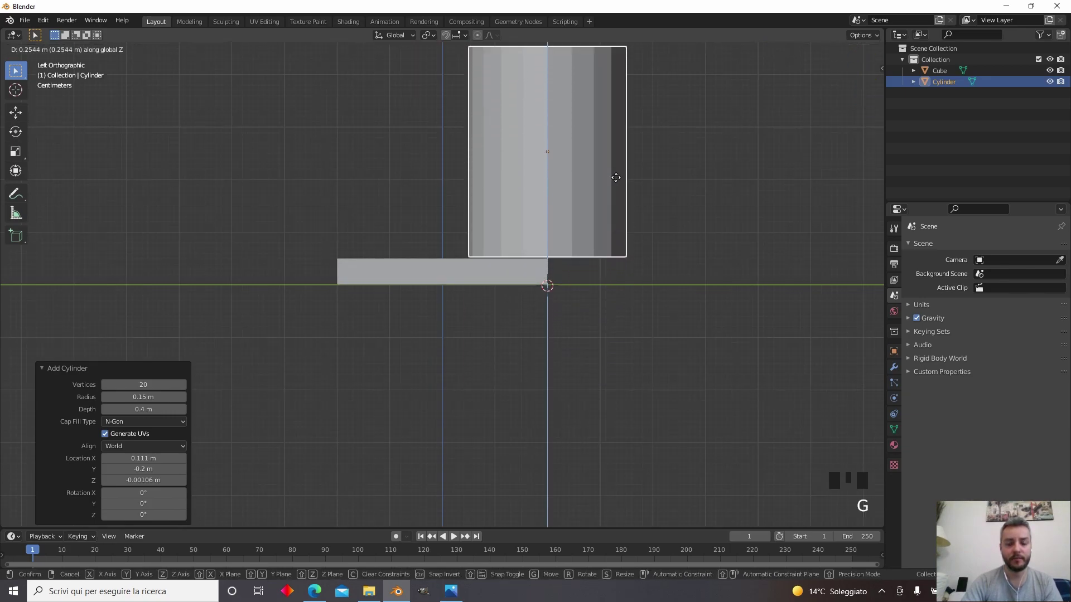
left_click(615, 179)
Centre the cylinder over the slab by moving it about 0.191 m along Y and about -0.111 m along X
key("g")
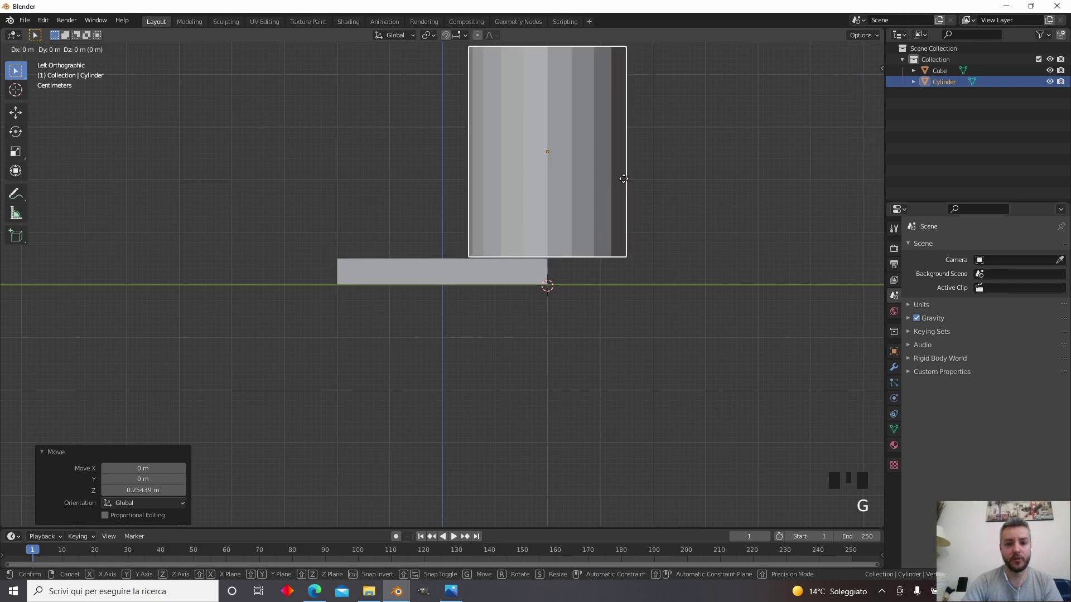
key("y")
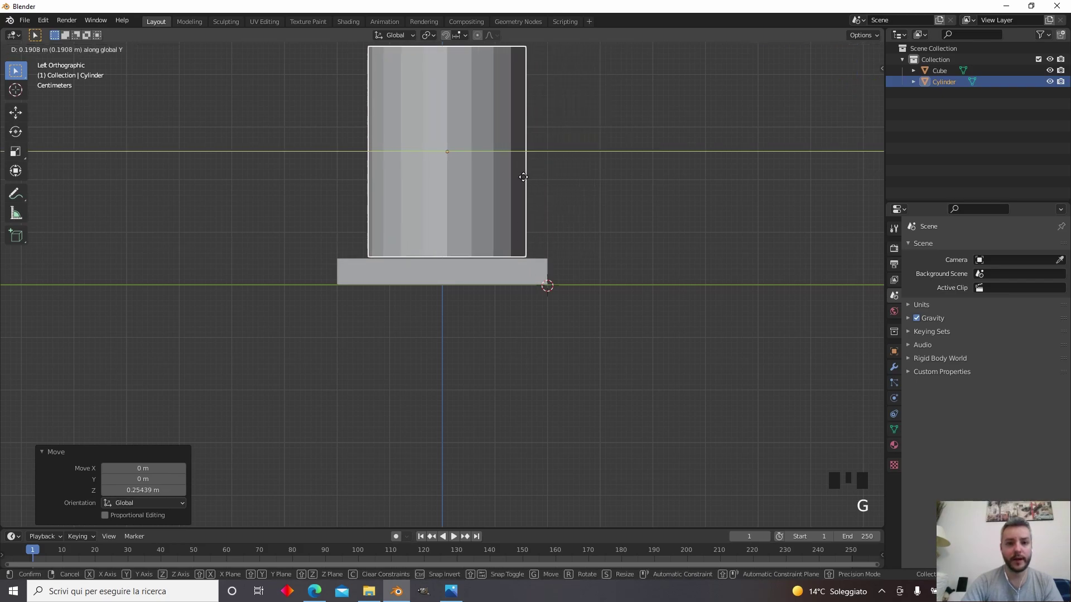
left_click(522, 177)
middle_click_drag(510, 178, 535, 312, "alt")
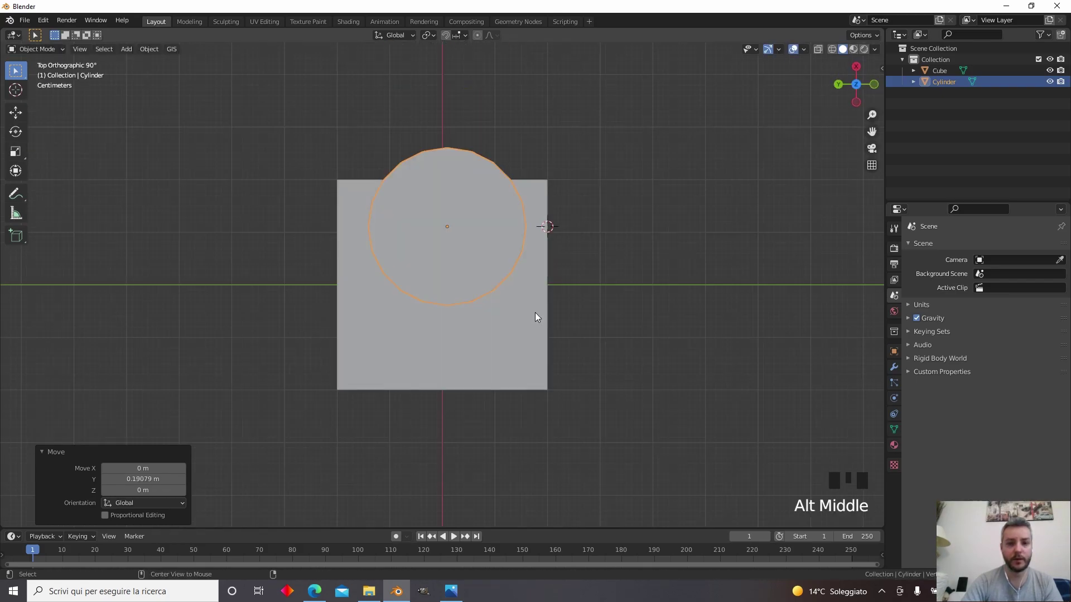
key("g")
key("x")
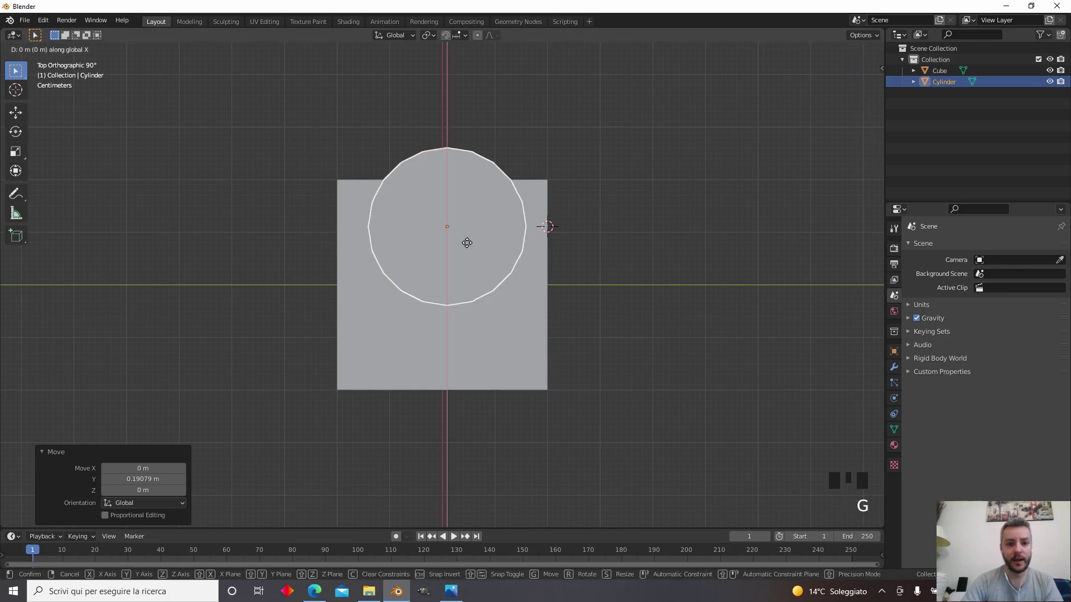
left_click(471, 302)
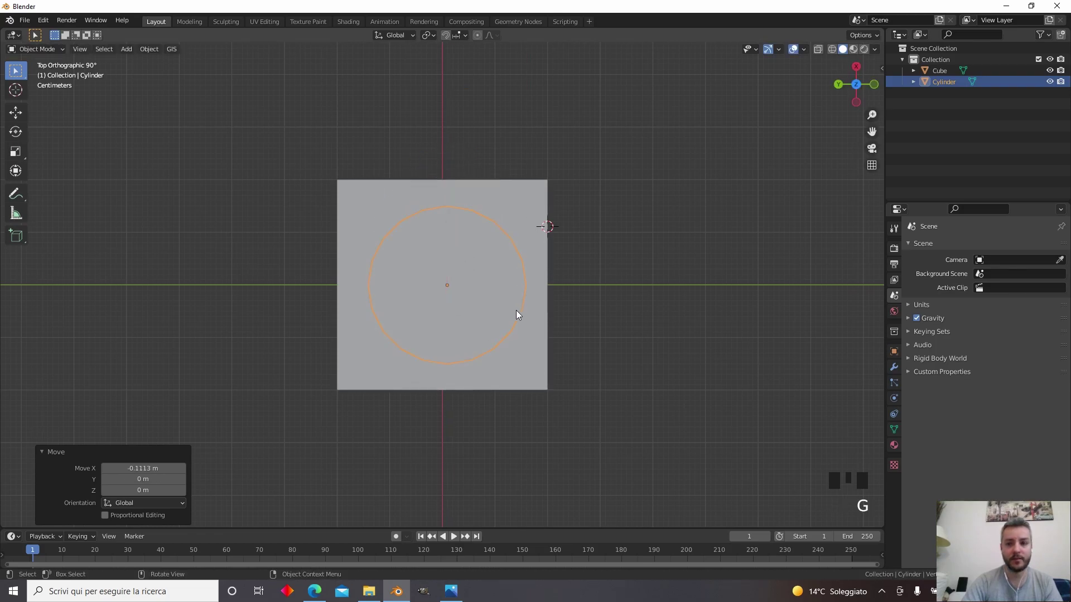
Select both the slab and the cylinder, apply their location, rotation and scale, and check the transform values
left_click(560, 280, "shift")
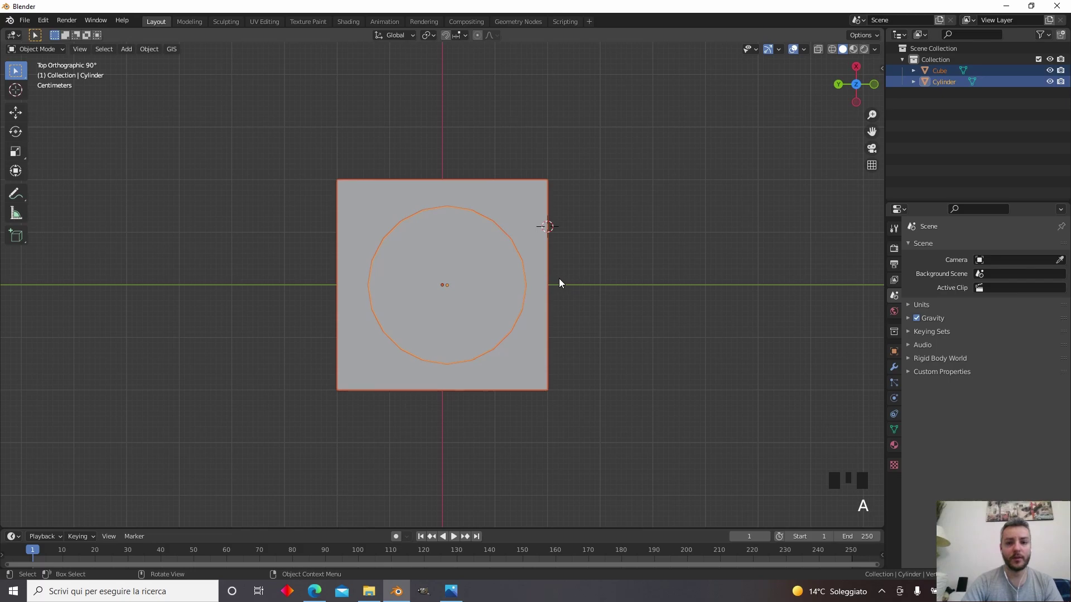
key("ctrl+a")
left_click(555, 279)
middle_click_drag(510, 358, 653, 263)
key("n")
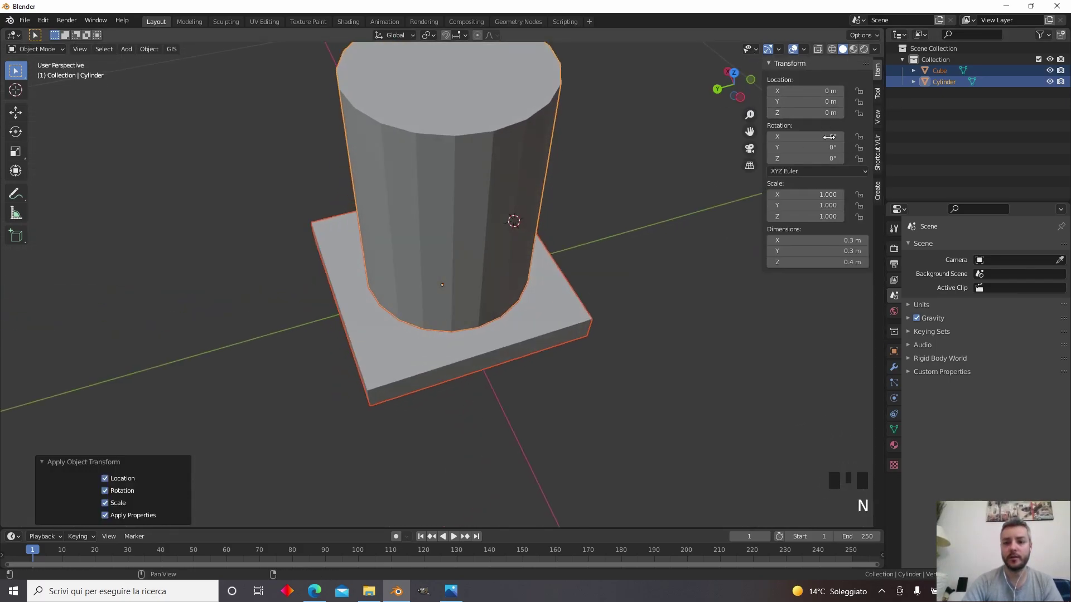
key("n")
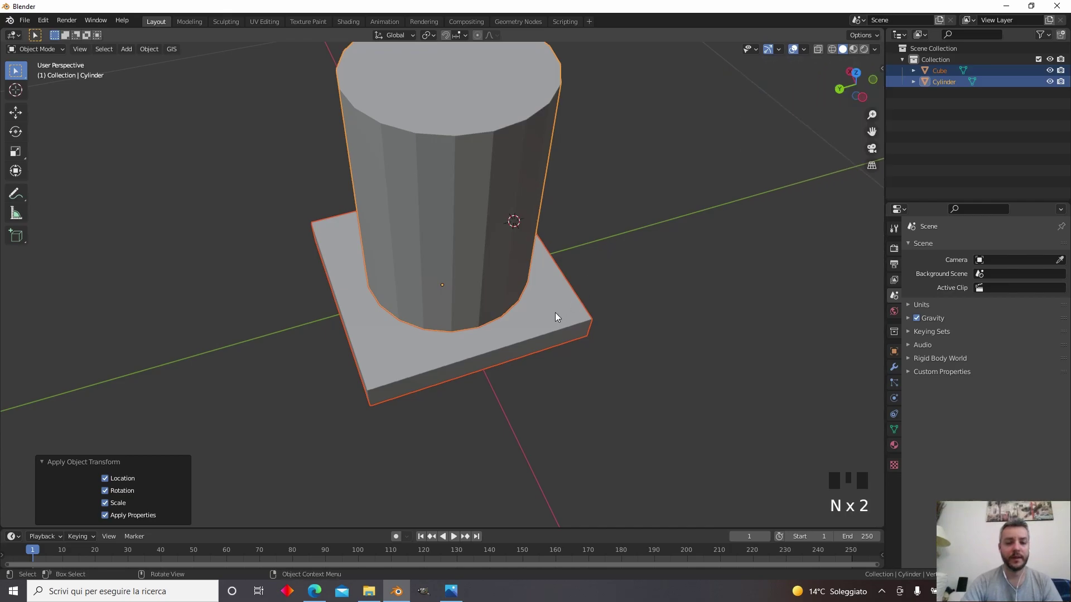
Deselect the slab so that only the cylinder is selected, and switch the cylinder to Edit Mode
middle_click_drag(554, 313, 512, 219)
scroll(529, 149, "up", 1, "alt")
scroll(515, 223, "down", 3)
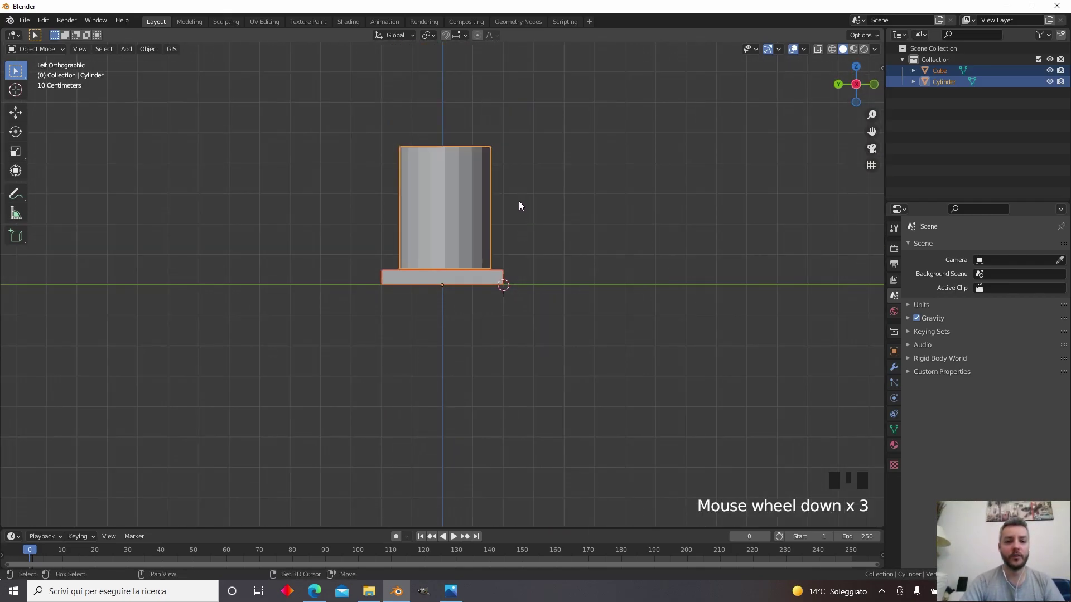
scroll(495, 267, "up", 4)
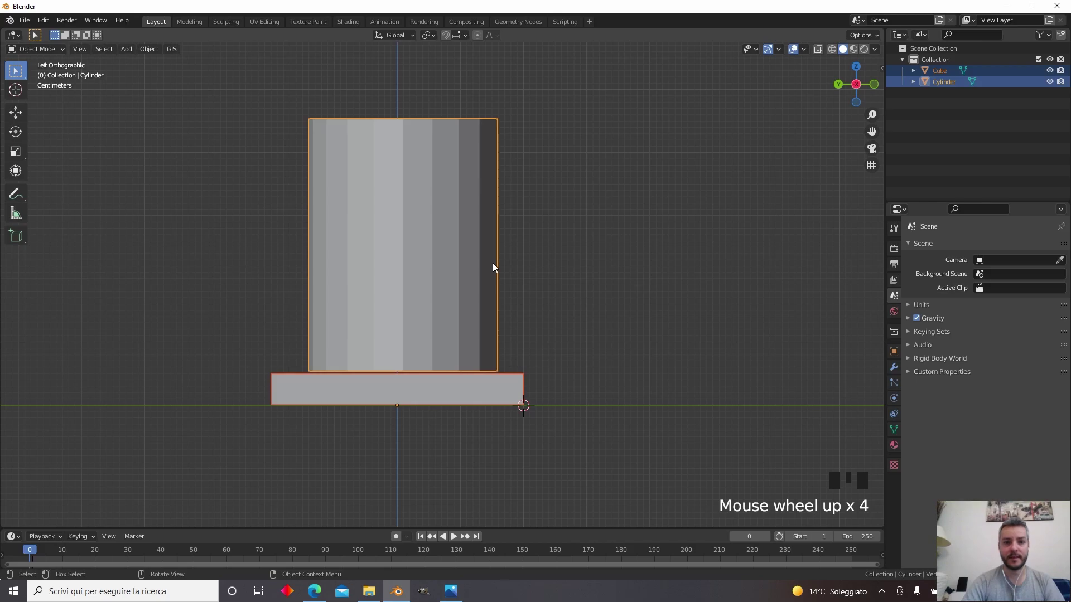
key("g")
right_click(457, 255)
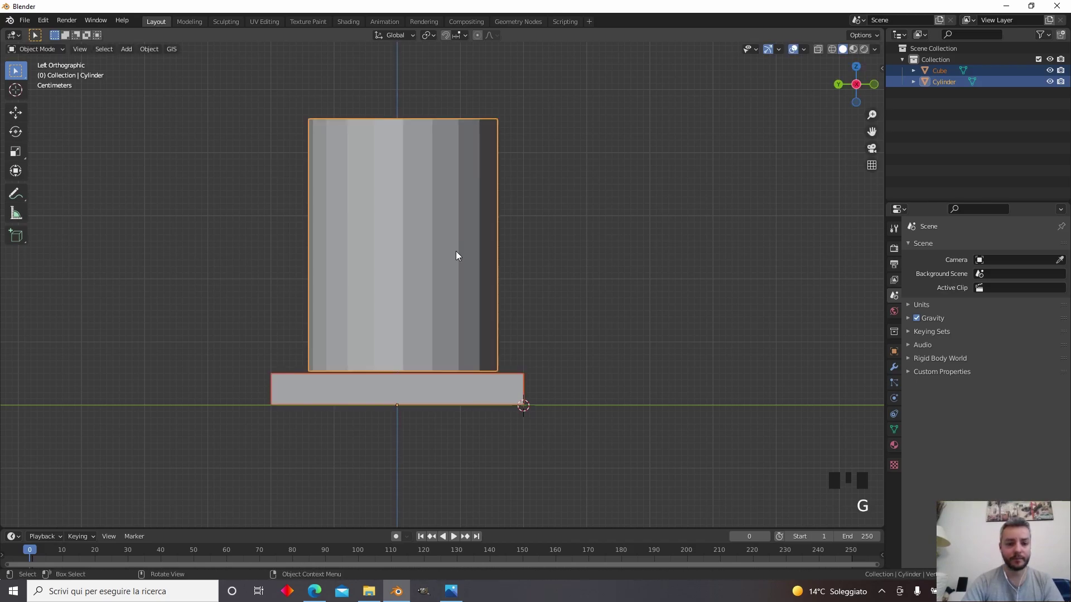
left_click(627, 268)
left_click(383, 283)
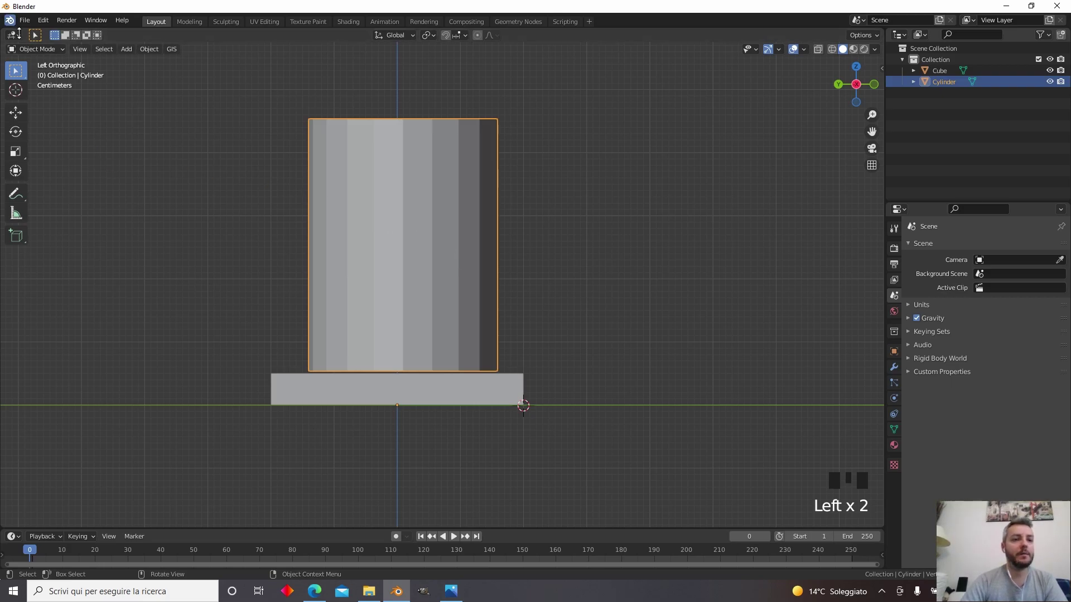
left_click(51, 49)
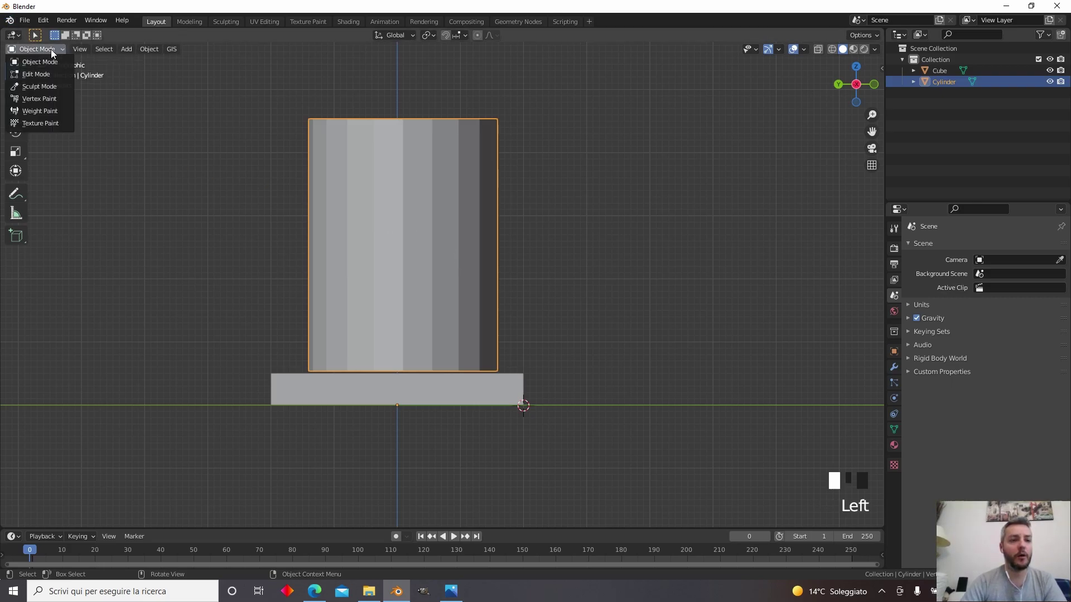
left_click(48, 74)
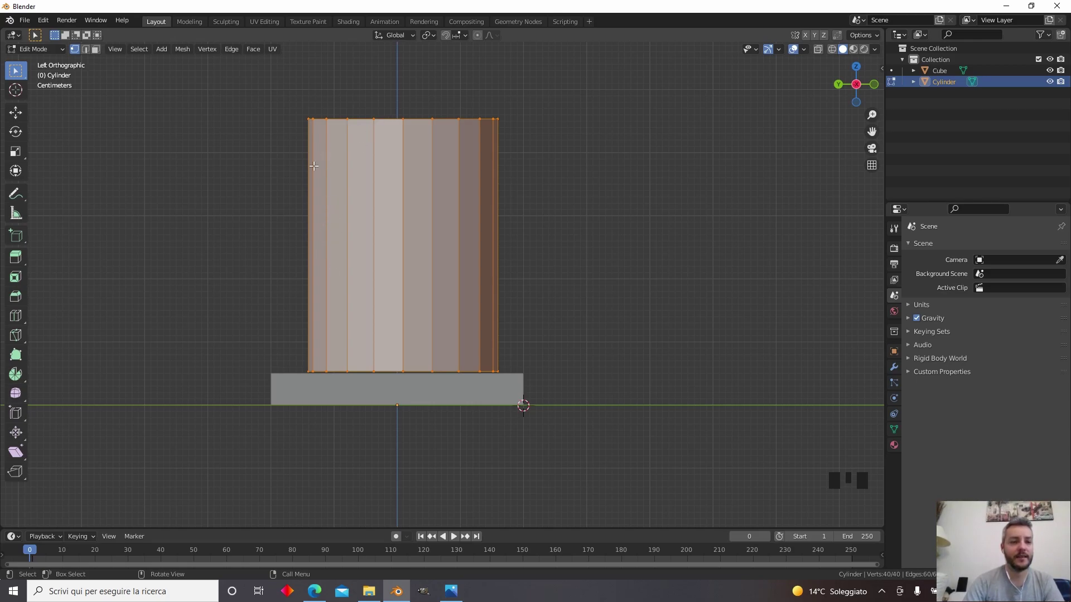
Switch to edge selection and select individual vertical edges of the cylinder
left_click(86, 51)
left_click(371, 197)
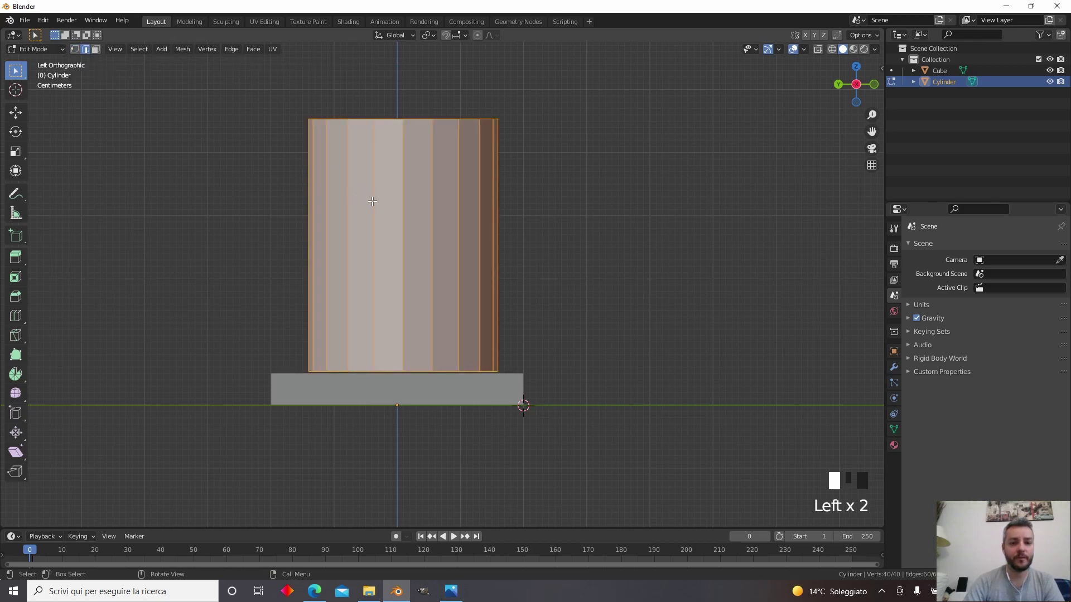
left_click(397, 207)
left_click(439, 208)
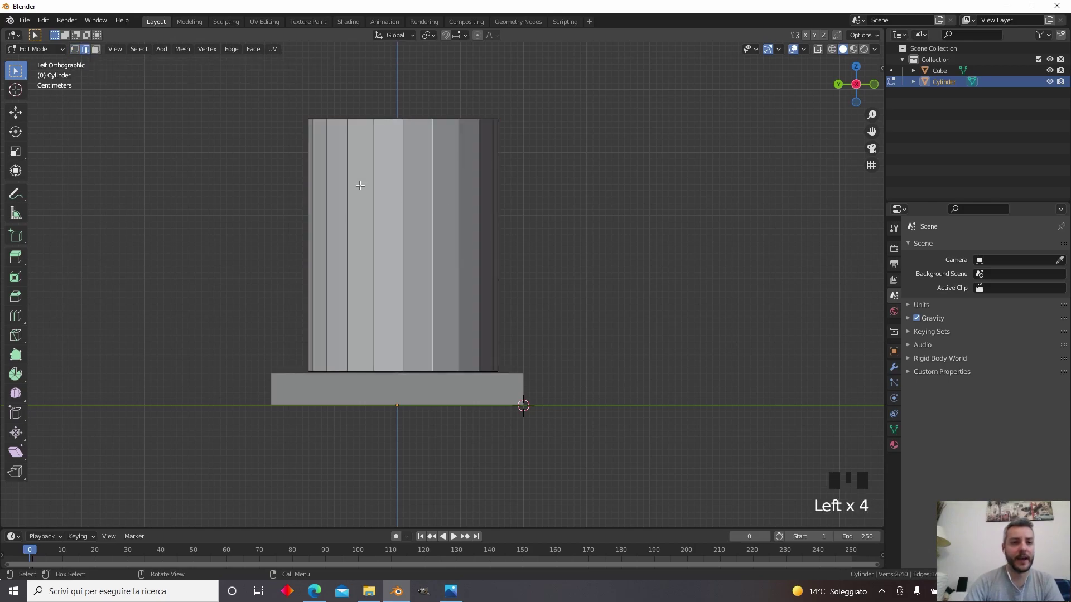
Use face selection to pick the cylinder's side faces one after another, and return to vertex selection
left_click(96, 49)
left_click(377, 189)
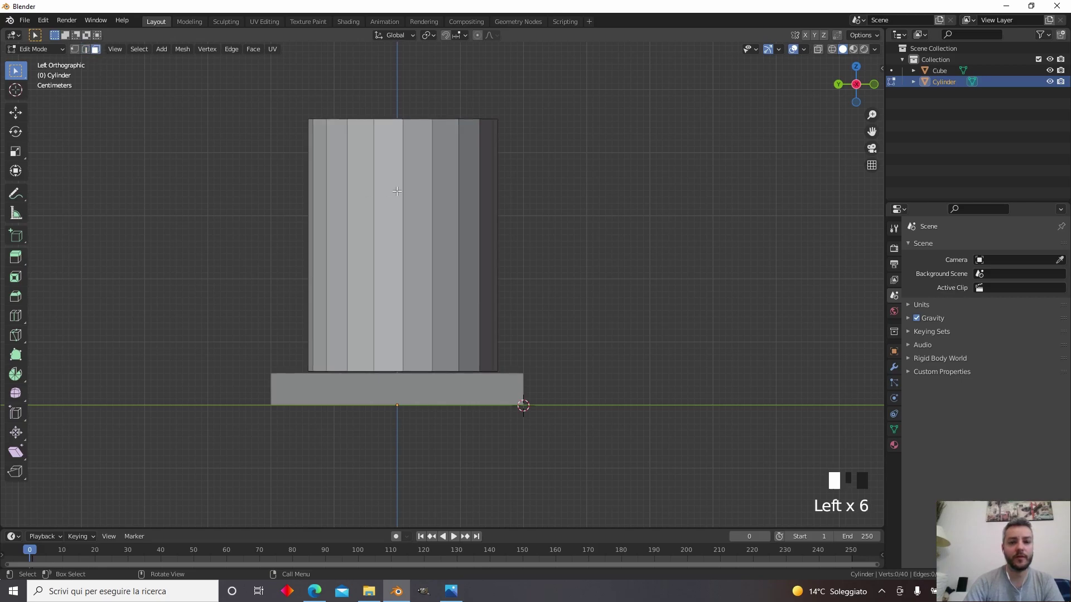
left_click(391, 200)
left_click(445, 204)
left_click(468, 202)
left_click(486, 201)
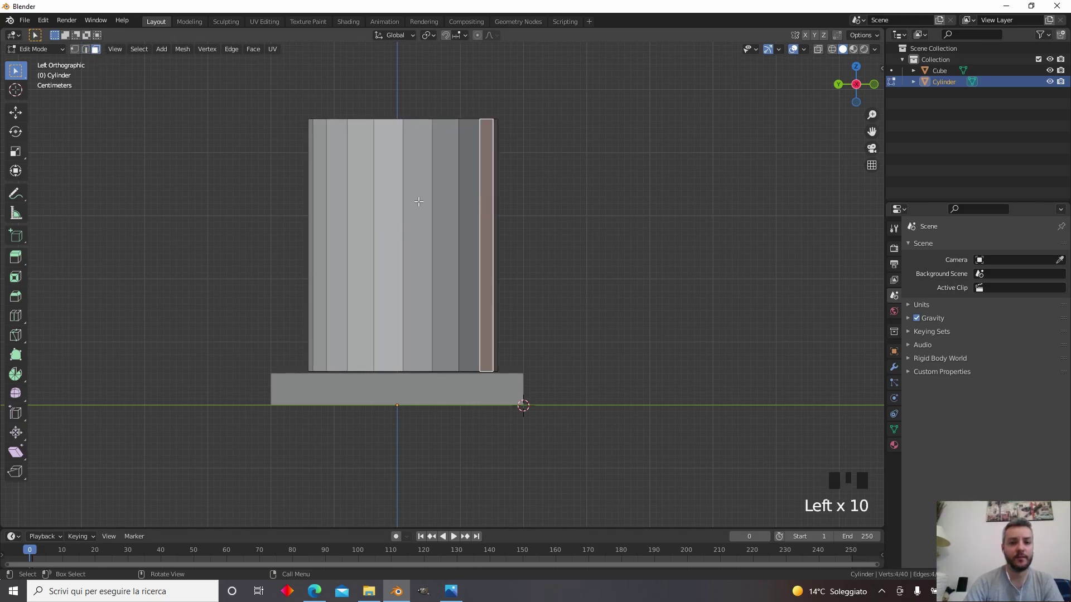
left_click(381, 199)
left_click(360, 202)
left_click(337, 206)
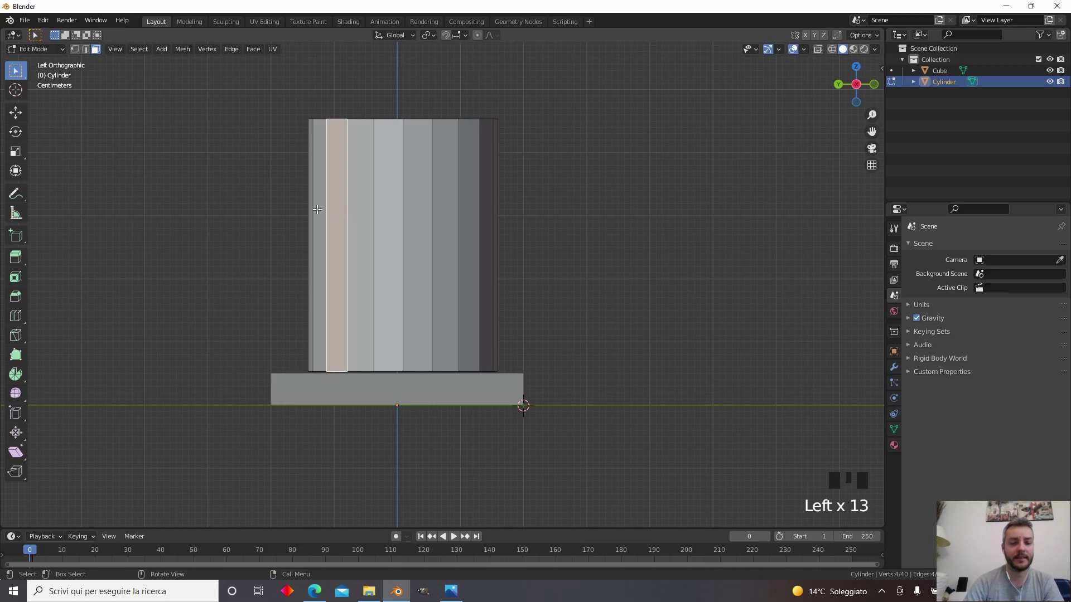
left_click(319, 210)
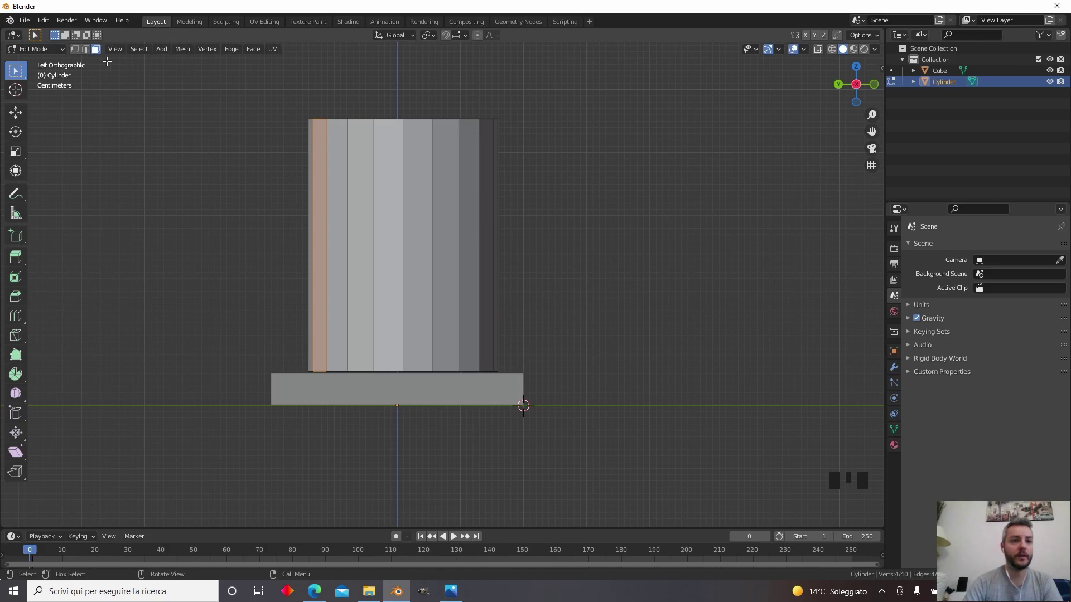
left_click(75, 50)
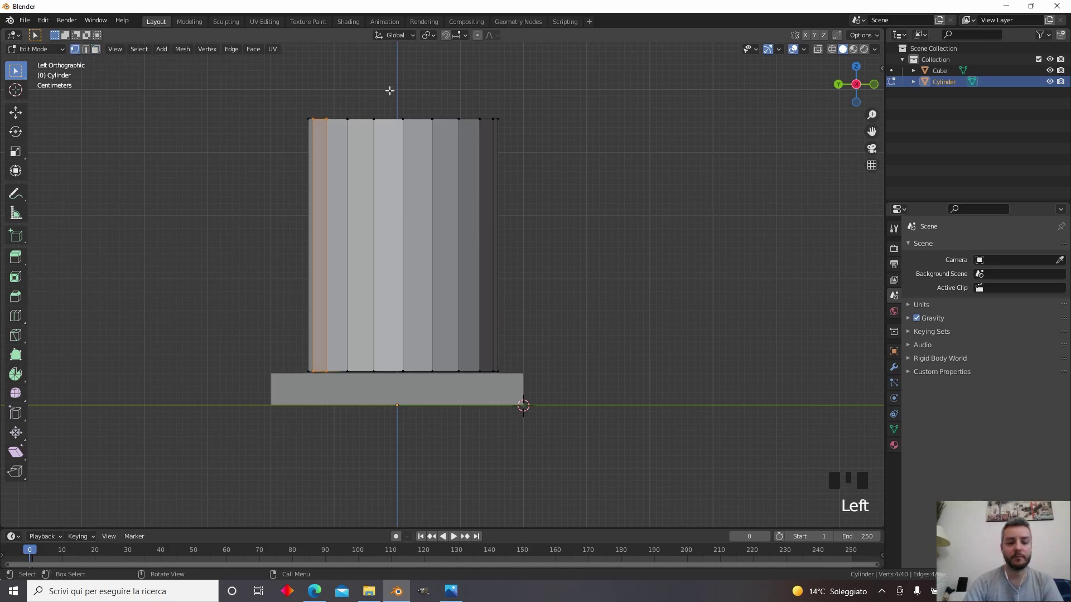
Try to narrow the cylinder's top by box-selecting only its visible upper vertices and scaling them inward
left_click_drag(178, 85, 743, 130)
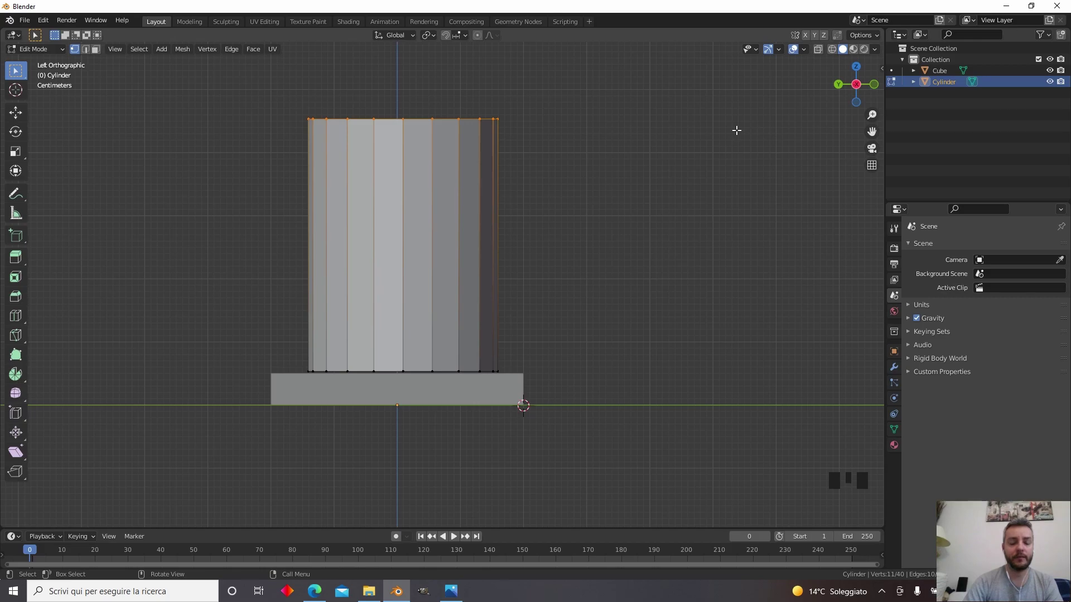
key("s")
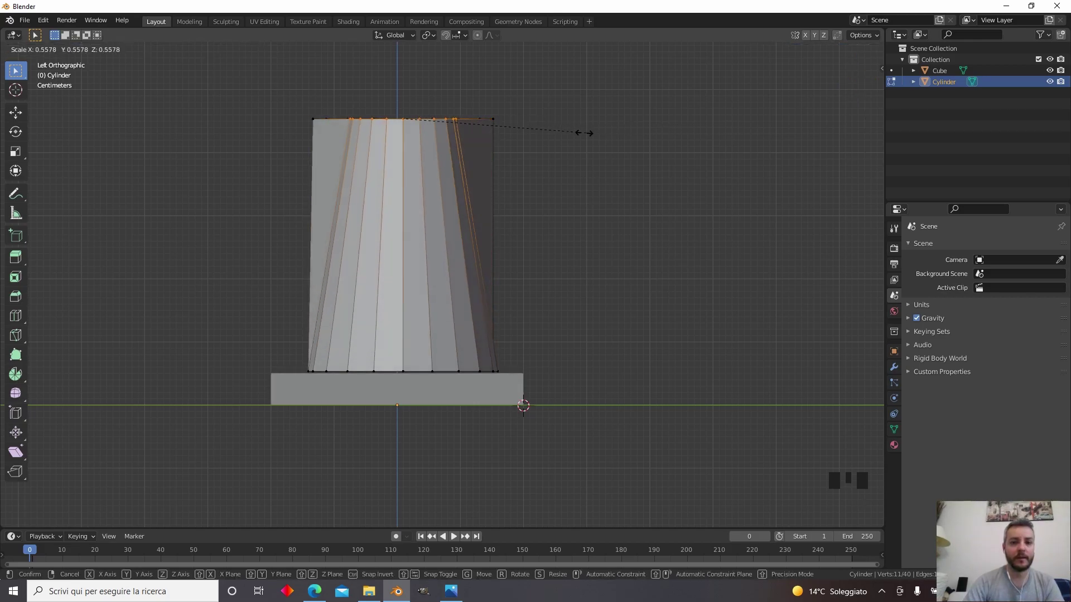
left_click(456, 135)
middle_click_drag(460, 138, 844, 51)
middle_click_drag(844, 51, 845, 51, "shift")
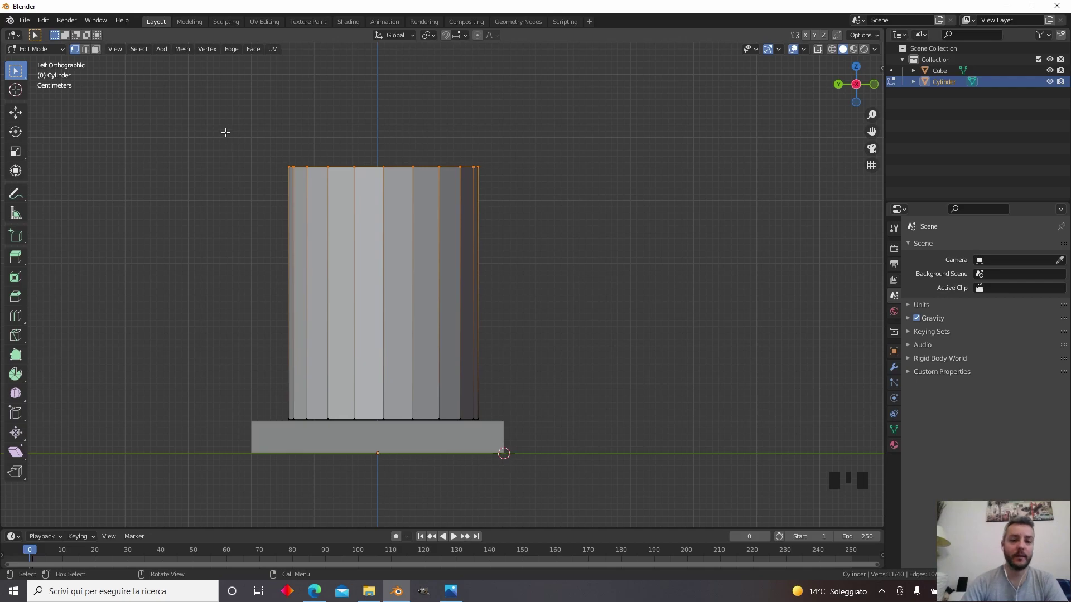
Turn on X-ray, select all upper vertices of the cylinder and scale them to about 0.114 to form a cone
left_click(817, 49)
left_click_drag(98, 121, 651, 195)
middle_click_drag(458, 185, 402, 197)
middle_click_drag(601, 289, 542, 295)
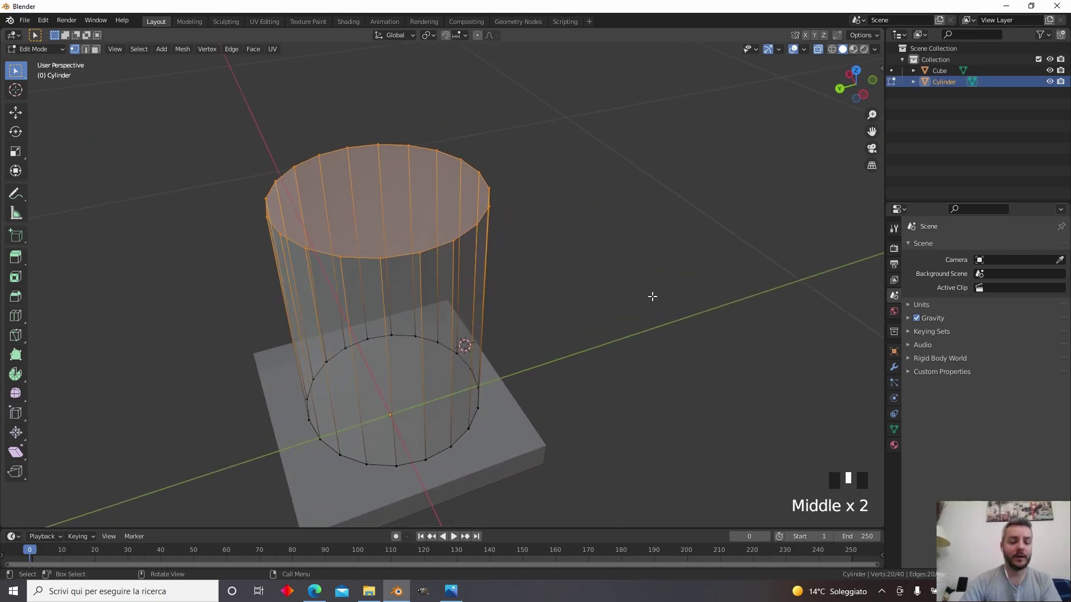
key("s")
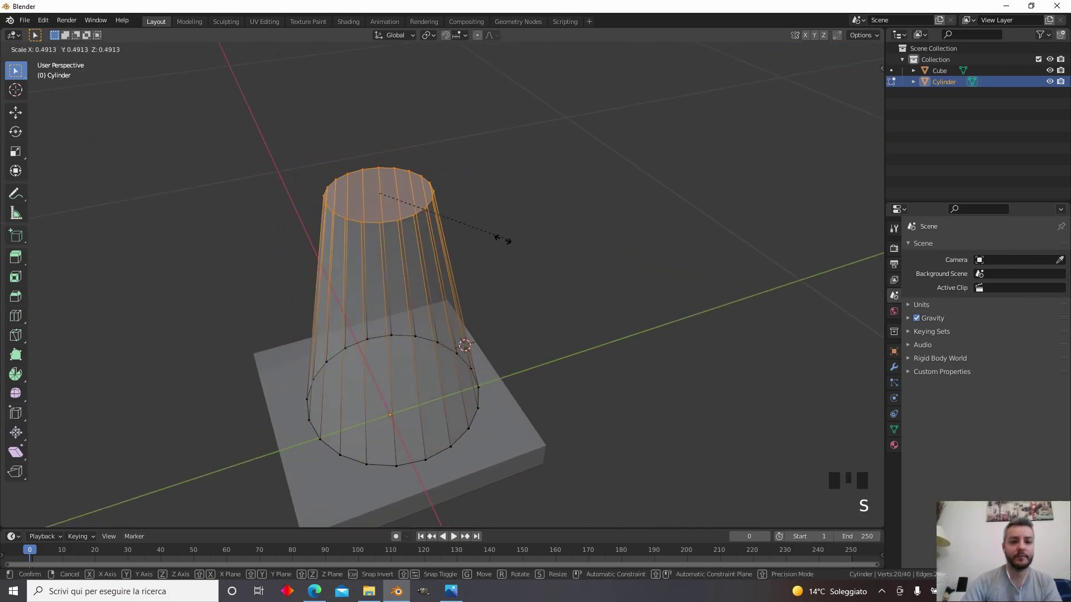
left_click(412, 202)
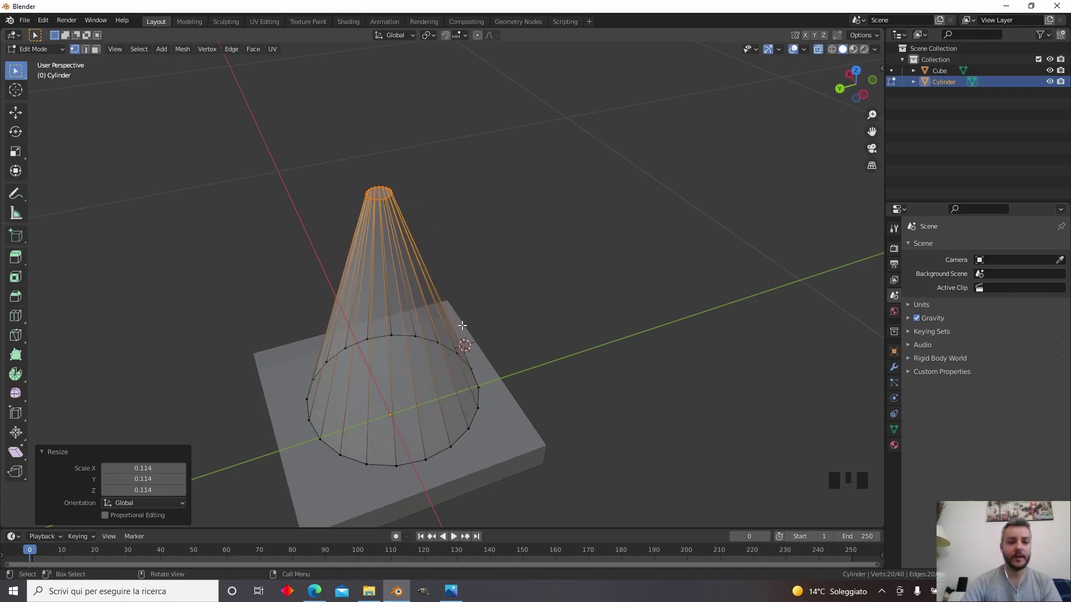
middle_click_drag(446, 302, 437, 328)
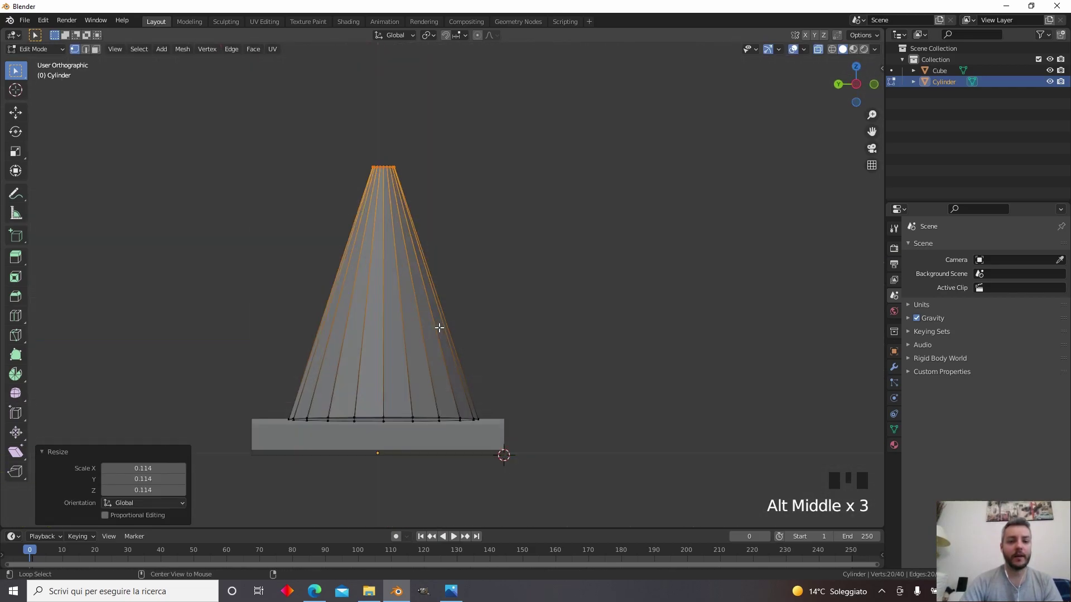
scroll(500, 231, "down", 1)
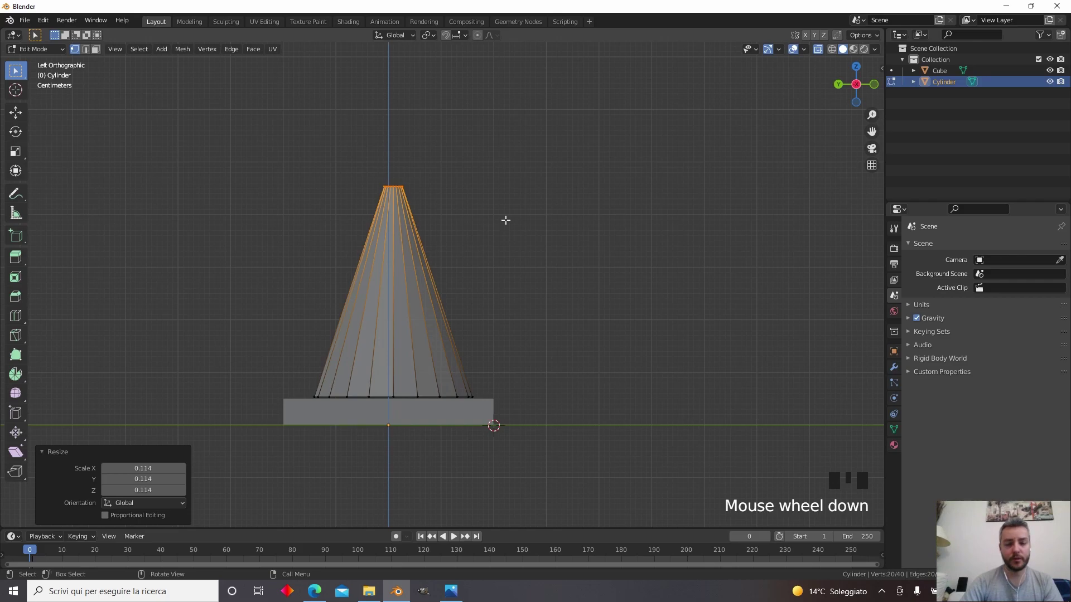
Switch to the reference photo and the runway cone image results to compare cone proportions, and return to Blender
left_click(451, 591)
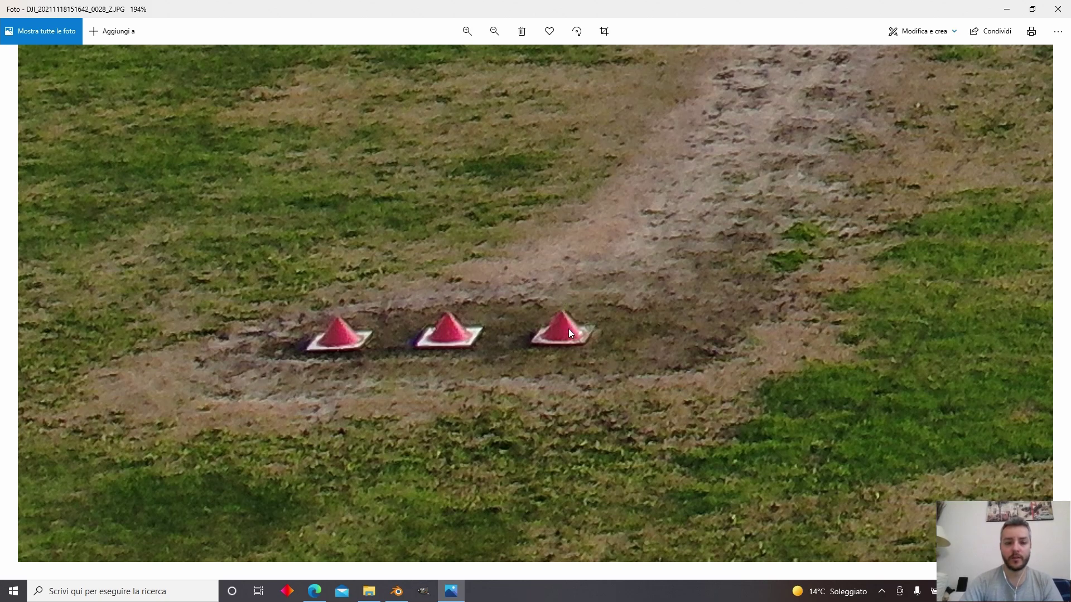
left_click(314, 591)
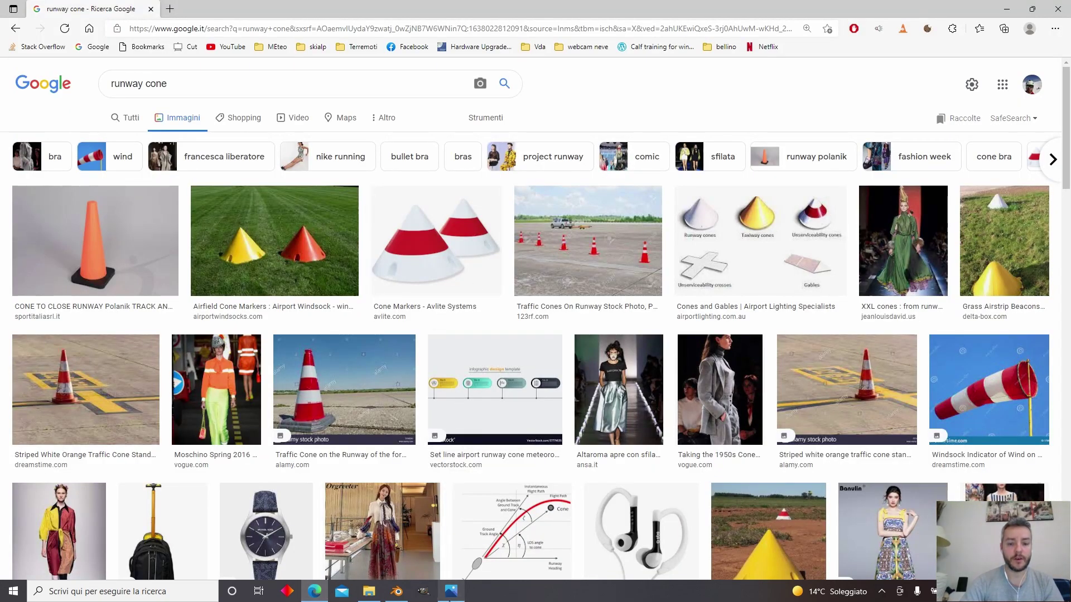
left_click(395, 594)
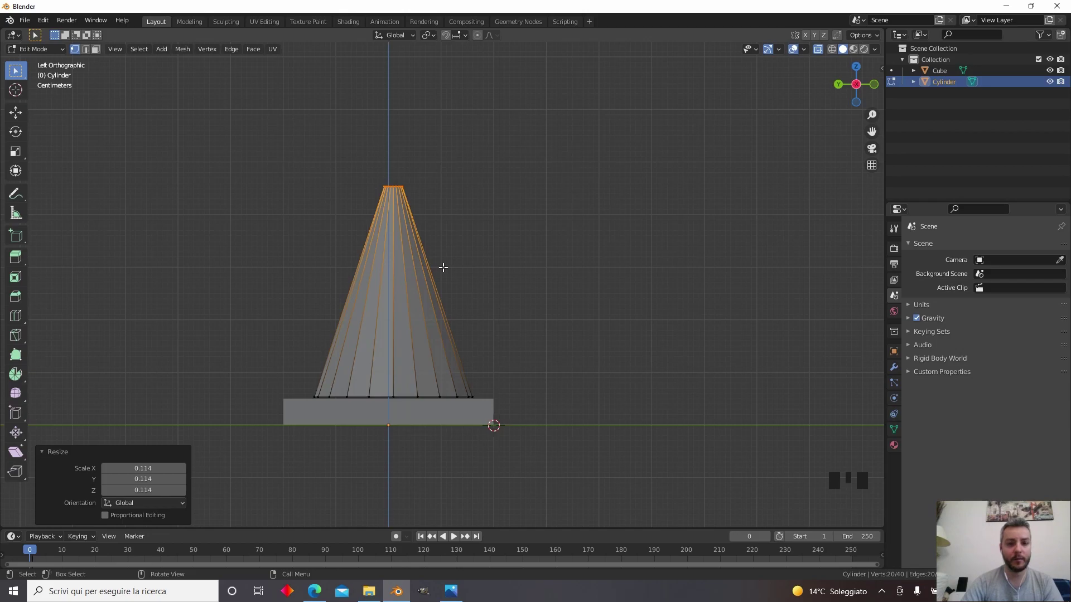
Lower the cone's top vertices along Z to a little over half the cone's height, and return to Object Mode
key("g")
key("z")
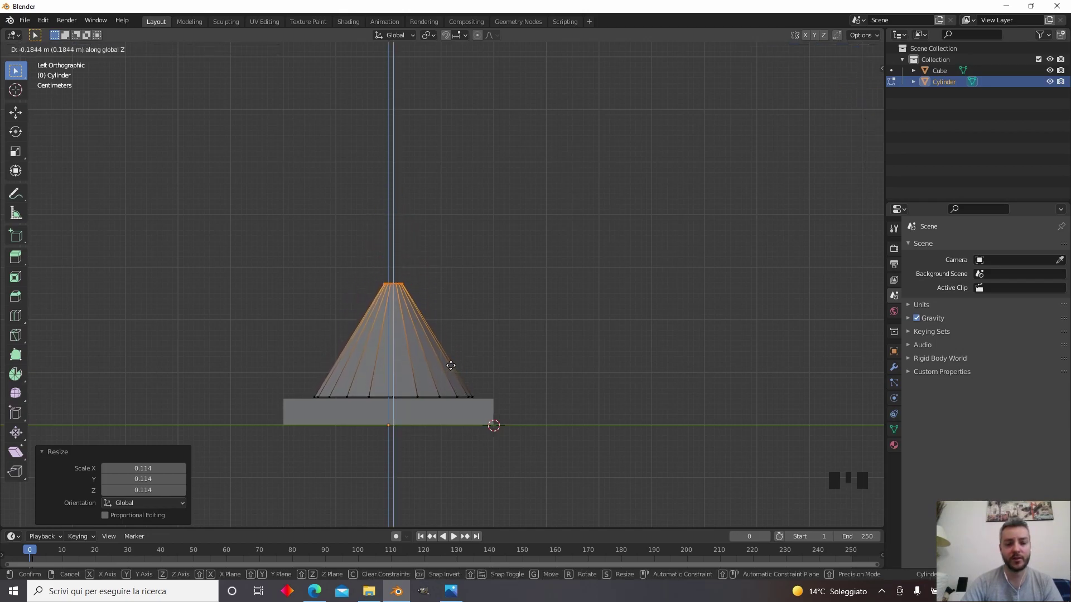
left_click(450, 360)
key("Tab")
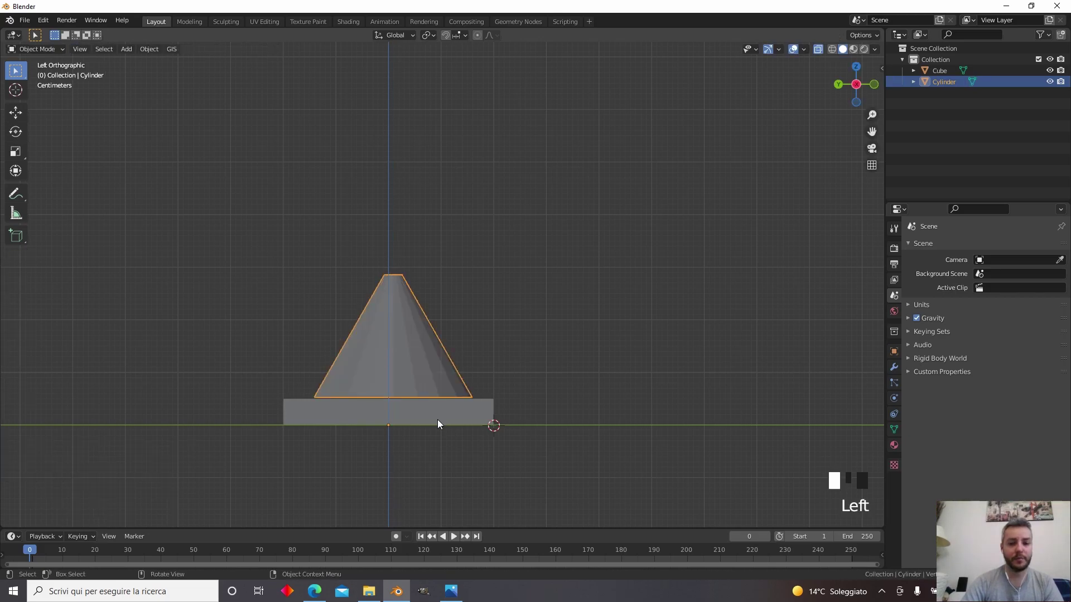
Thin the square slab by raising its lower vertices about 0.03 m along Z in Edit Mode, and return to Object Mode
left_click(438, 424)
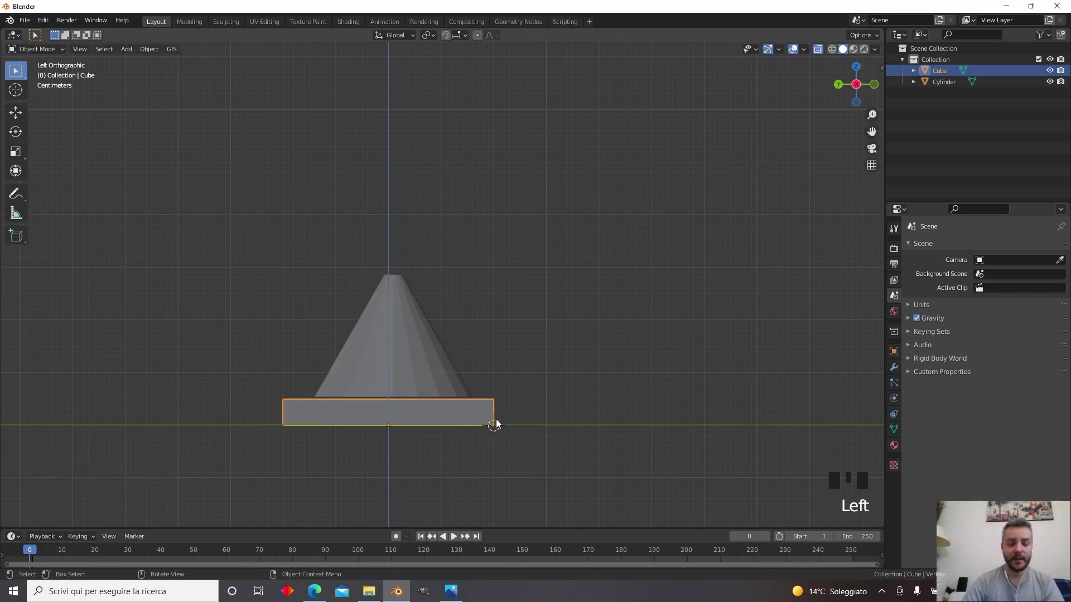
key("Tab")
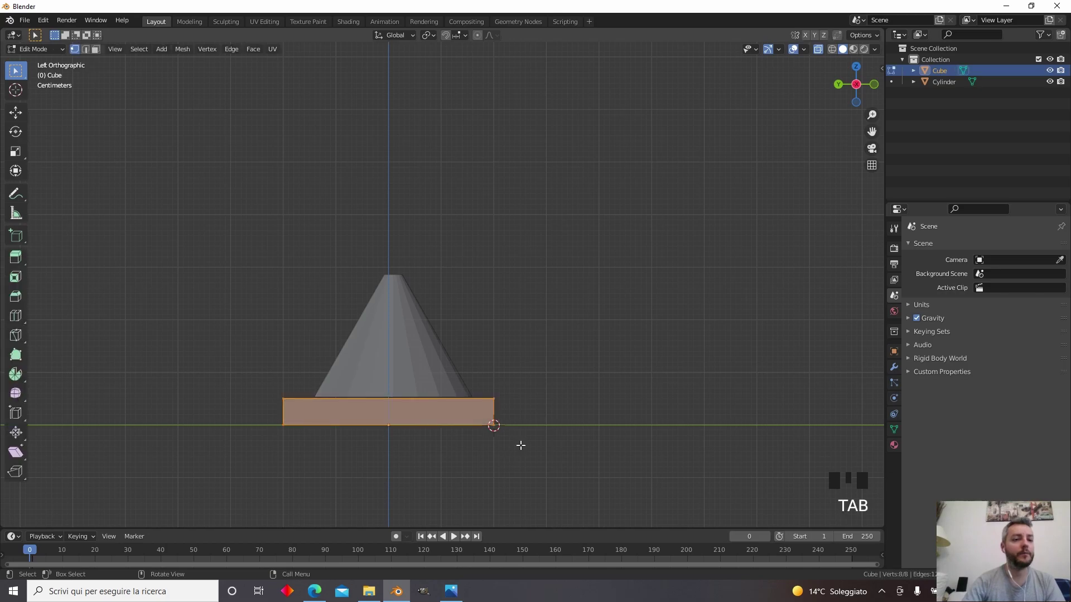
key("Tab")
key("Tab")
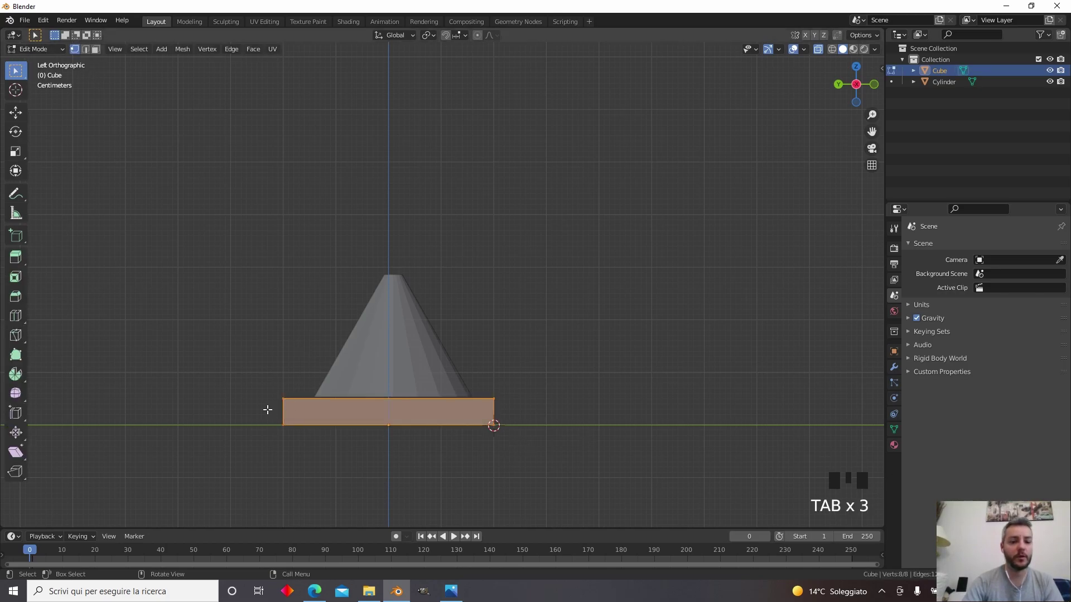
left_click_drag(242, 419, 641, 457)
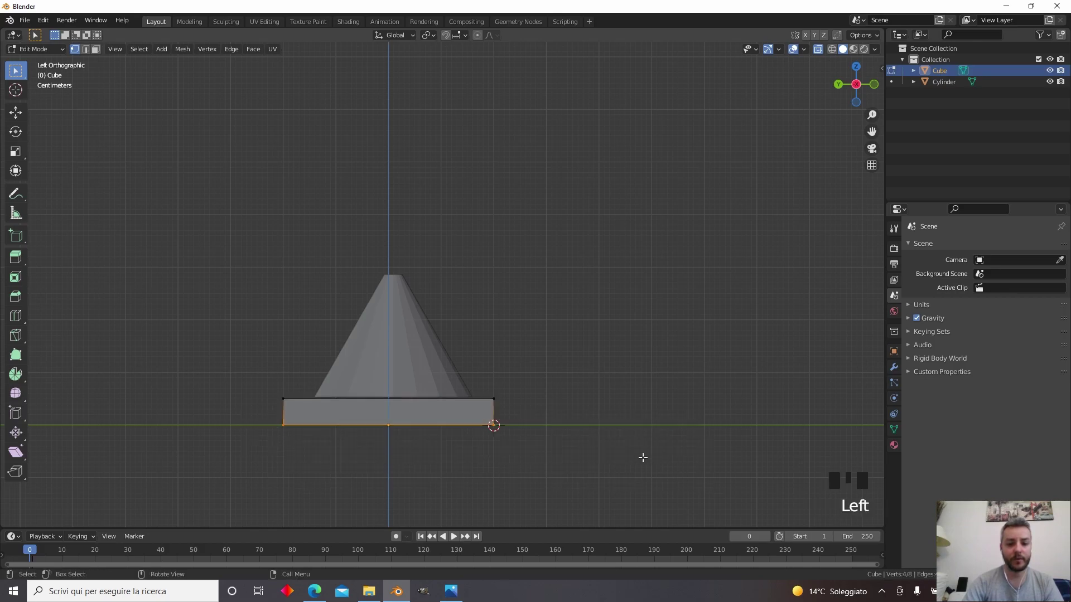
key("g")
key("z")
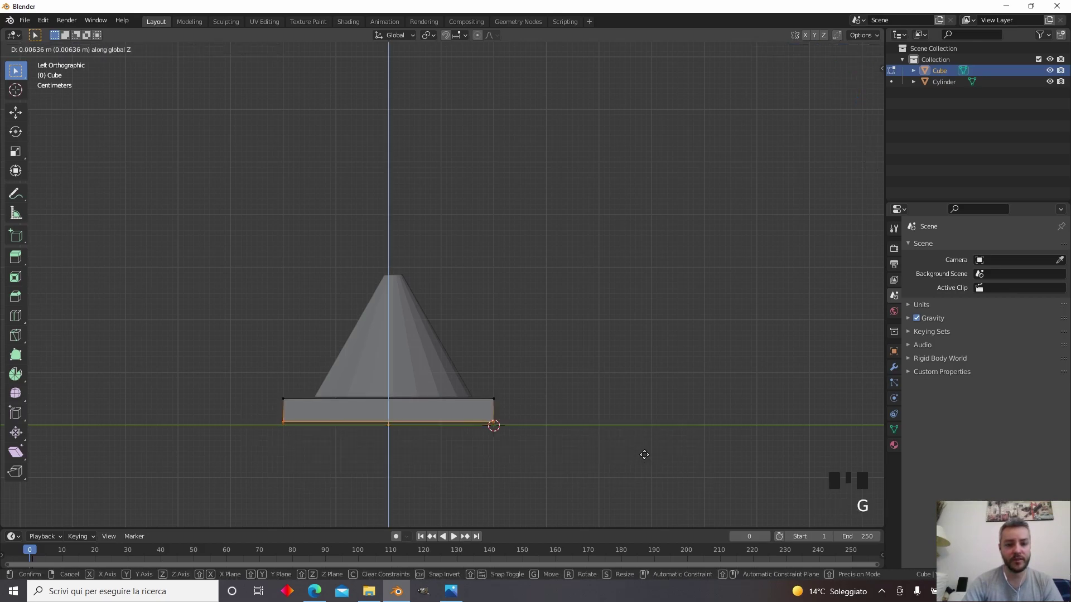
left_click(645, 443)
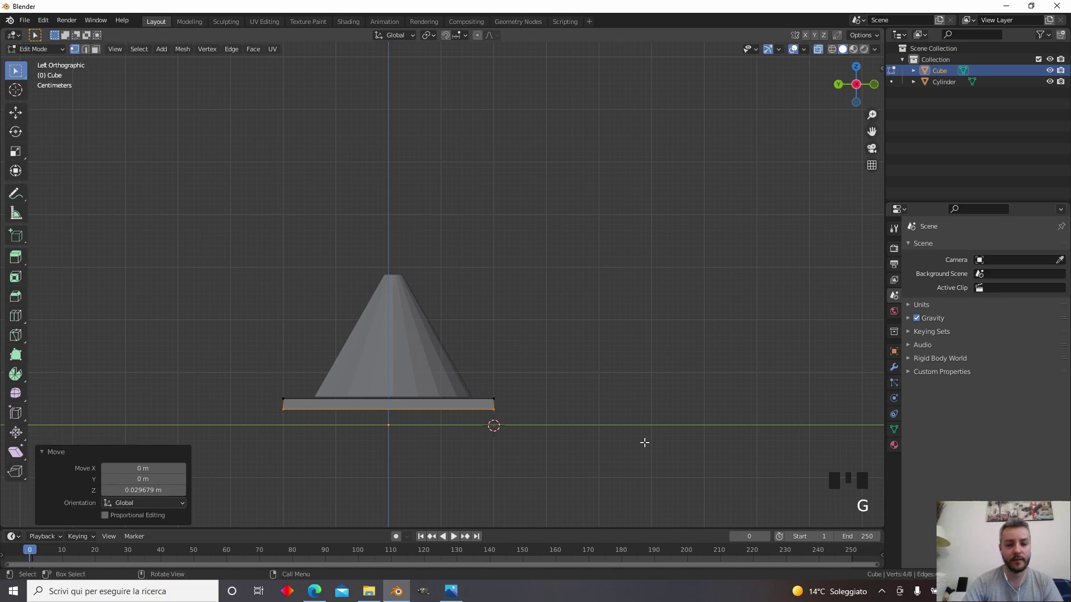
key("Tab")
Select the cone and move it down about 0.003 m along Z to close the gap above the slab
scroll(450, 416, "up", 4)
middle_click_drag(450, 415, 519, 78, "shift")
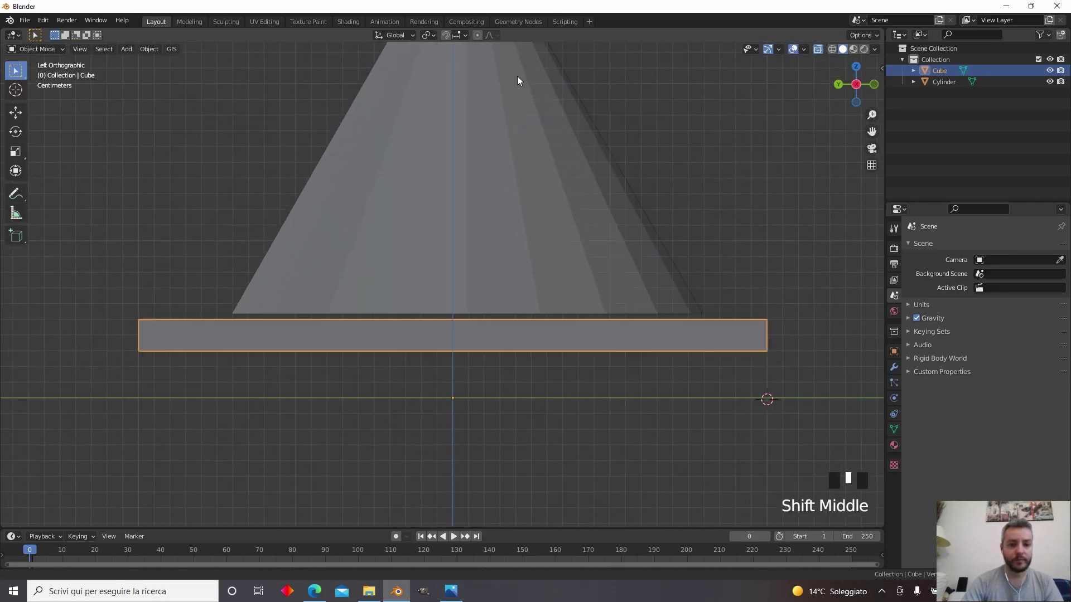
scroll(485, 236, "up", 3)
scroll(507, 266, "down", 3)
left_click(519, 264)
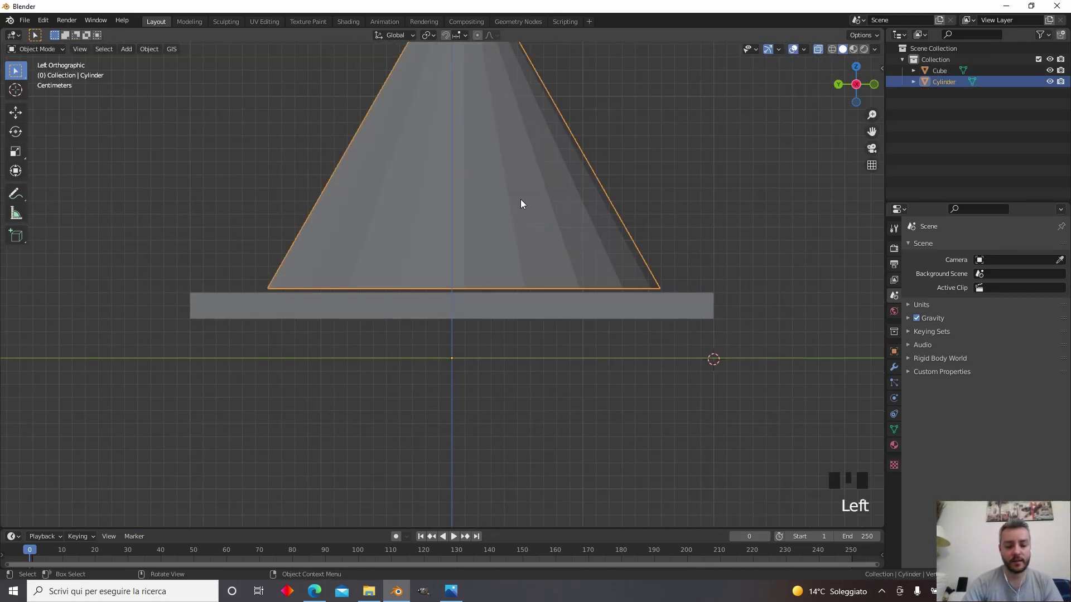
scroll(495, 263, "up", 7)
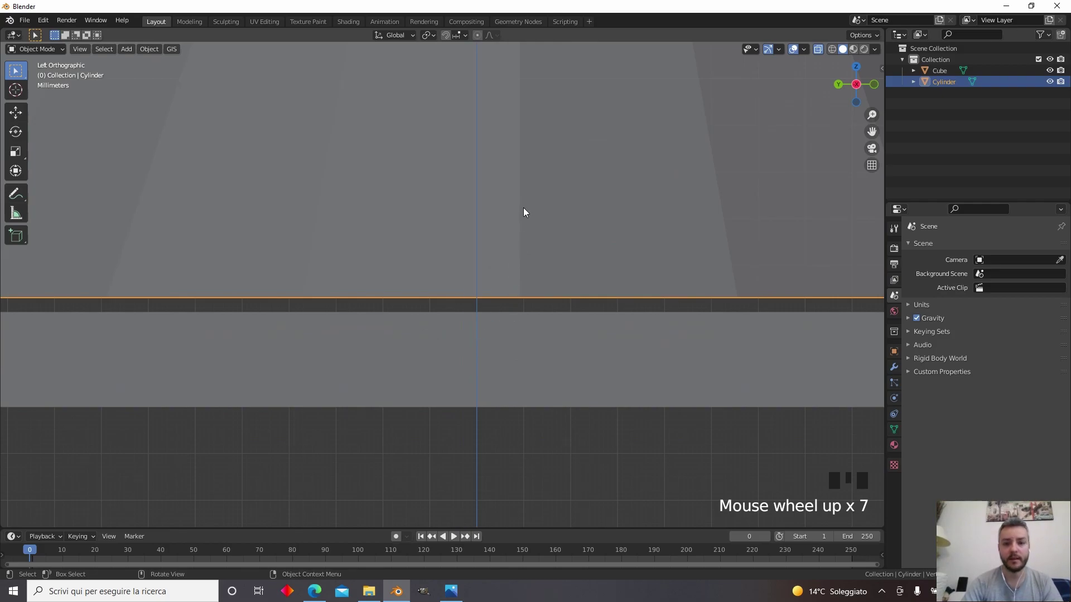
scroll(524, 213, "down", 2)
key("g")
key("z")
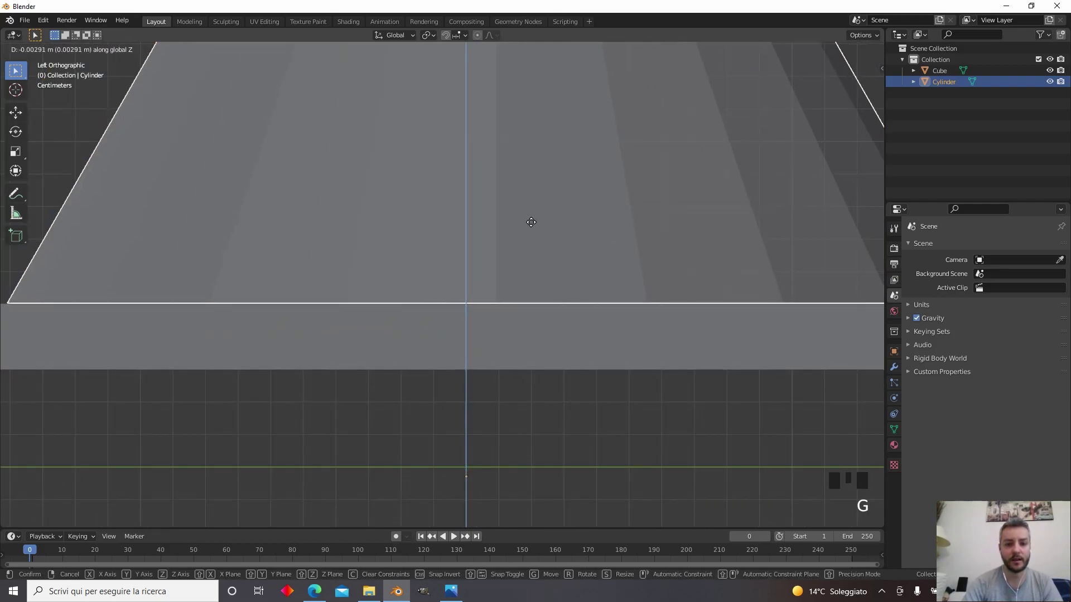
left_click(531, 222)
scroll(526, 223, "down", 6)
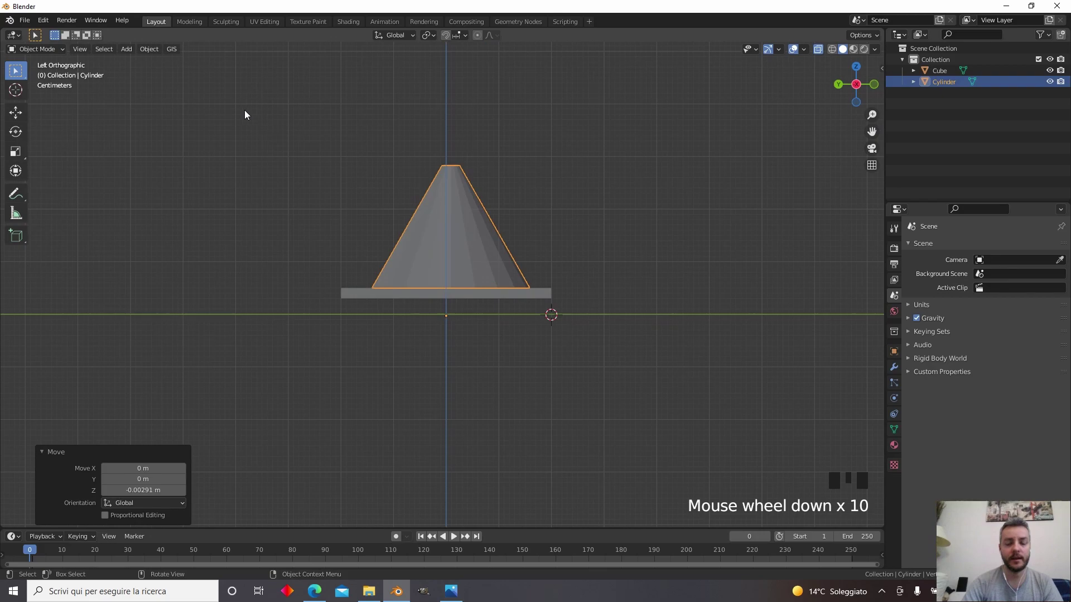
Lower the cone and slab together about 0.027 m along Z towards the ground line, apply all their transforms, and deselect them
left_click_drag(244, 109, 621, 341)
key("g")
key("z")
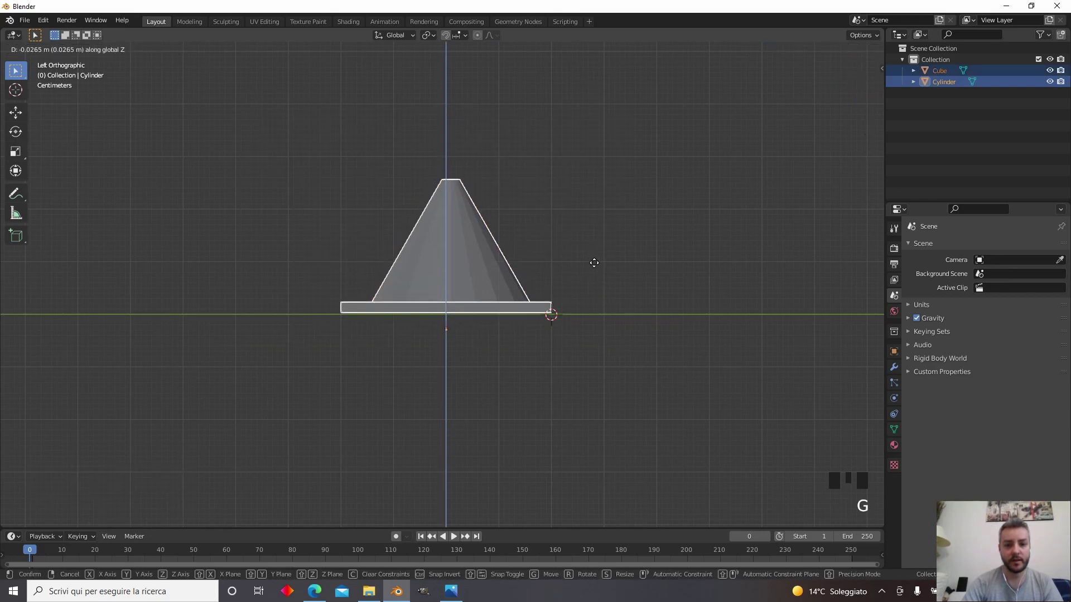
left_click(594, 263)
key("a")
key("ctrl+a")
left_click(631, 270)
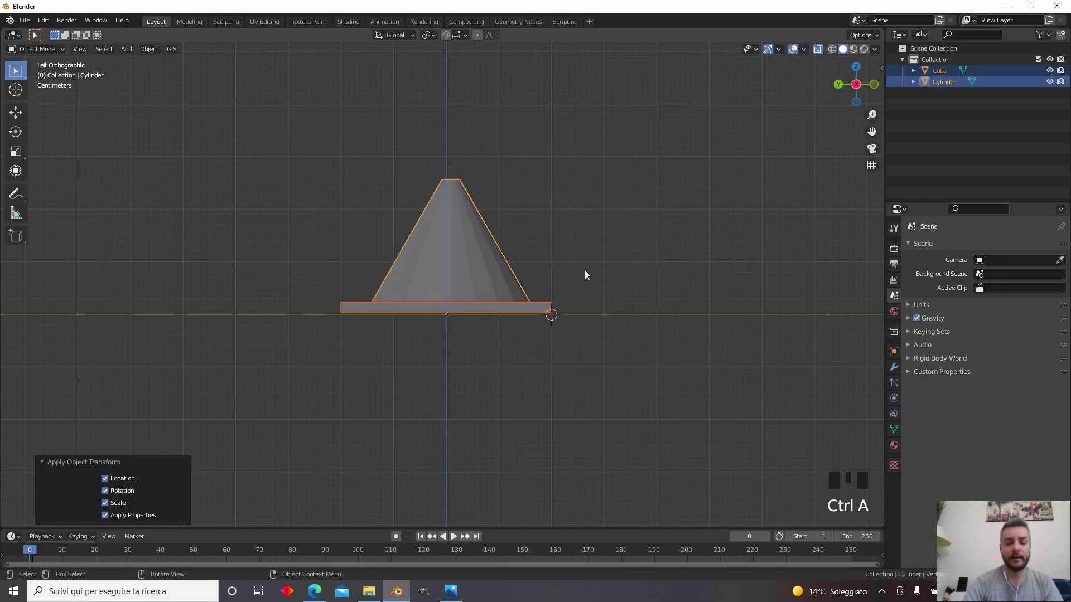
left_click(555, 297)
Try moving the cone and slab together freely away from the world origin
middle_click_drag(555, 297, 574, 339)
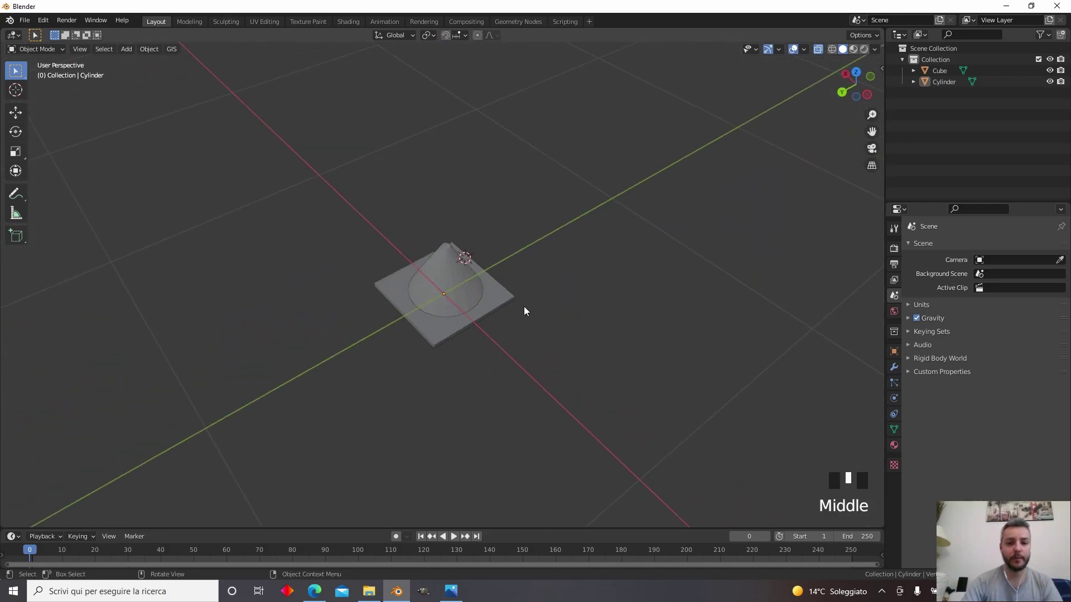
key("a")
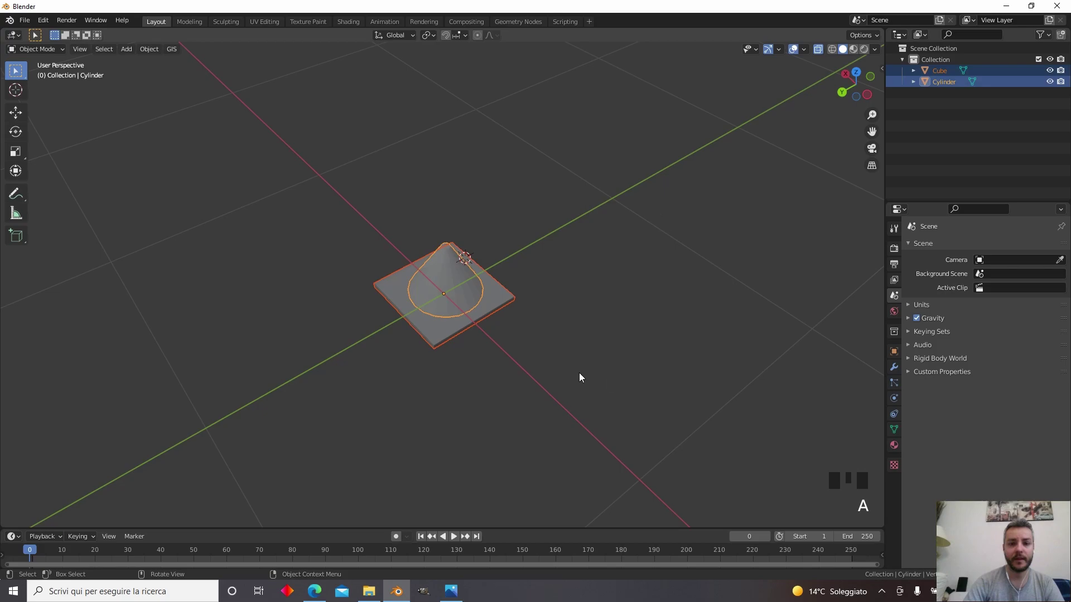
key("g")
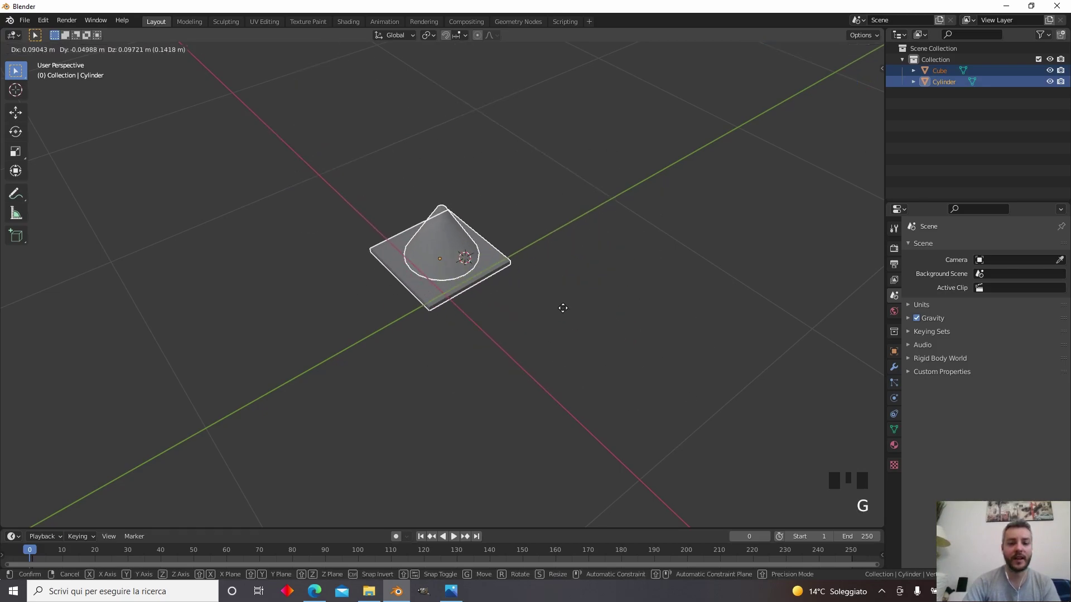
left_click(559, 306)
Nudge the cone slightly down along Z onto the slab's upper face, and deselect it
scroll(475, 306, "up", 13)
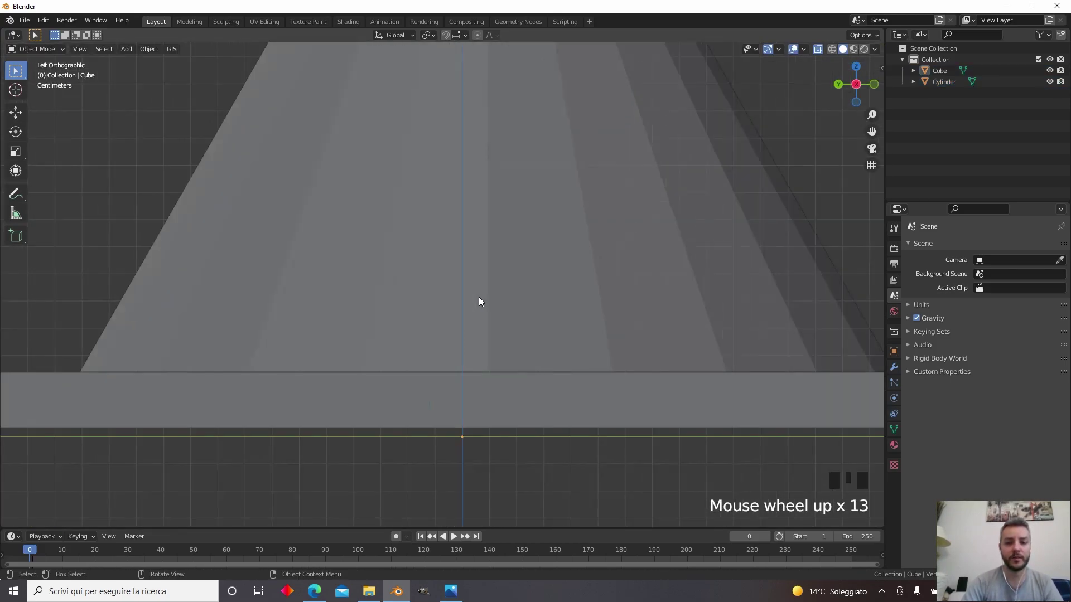
left_click(478, 301)
key("g")
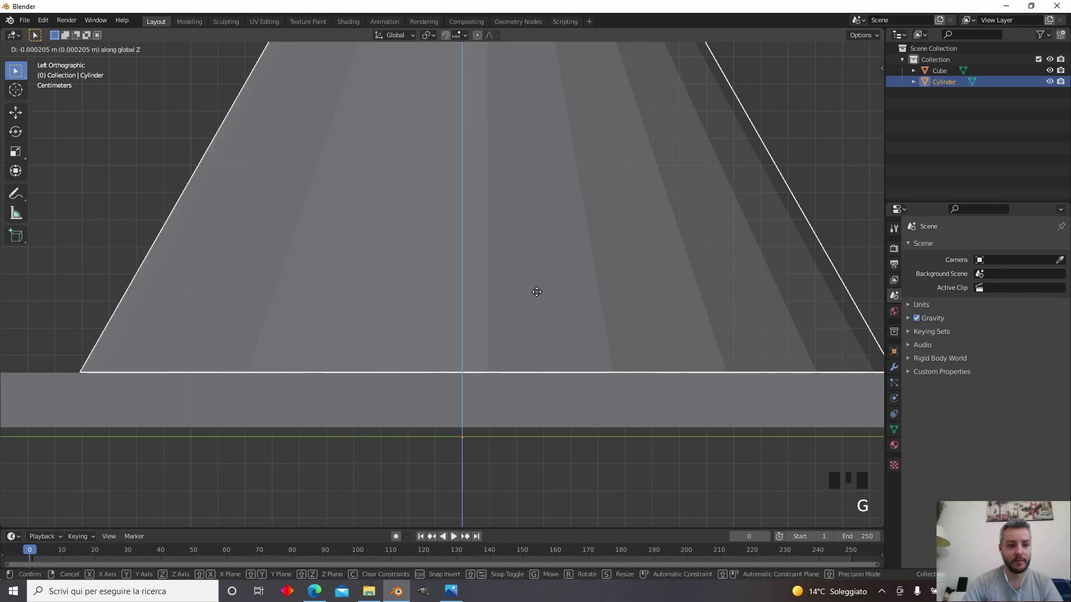
left_click(530, 302)
middle_click_drag(524, 313, 561, 351)
scroll(572, 366, "down", 3)
left_click(567, 477)
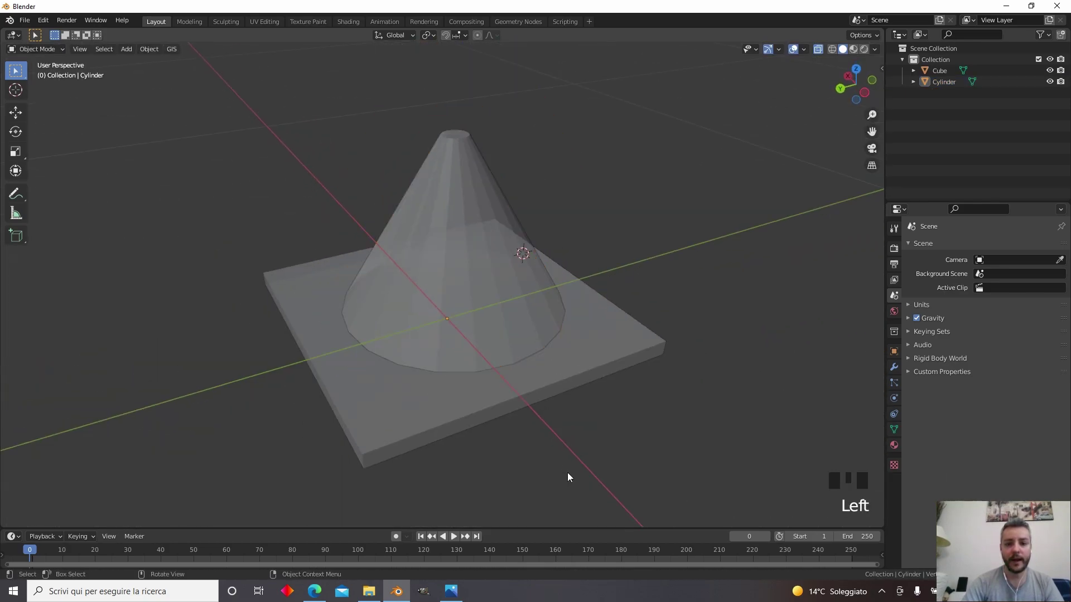
Inspect the slab's corner and its contact with the cone up close, and select the slab
middle_click_drag(567, 478, 433, 418)
scroll(586, 446, "up", 3)
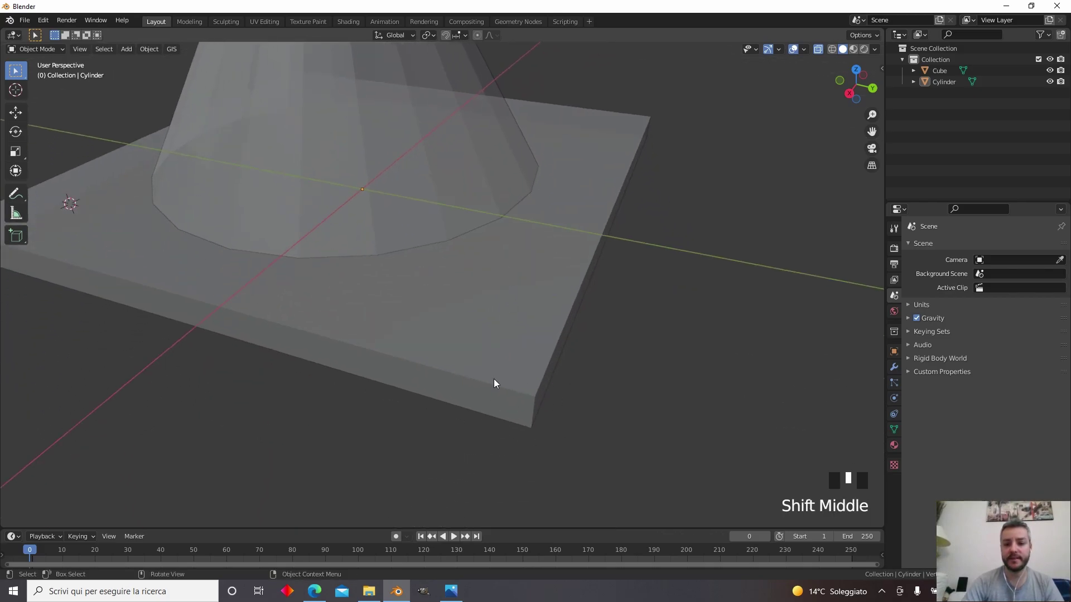
left_click(489, 364)
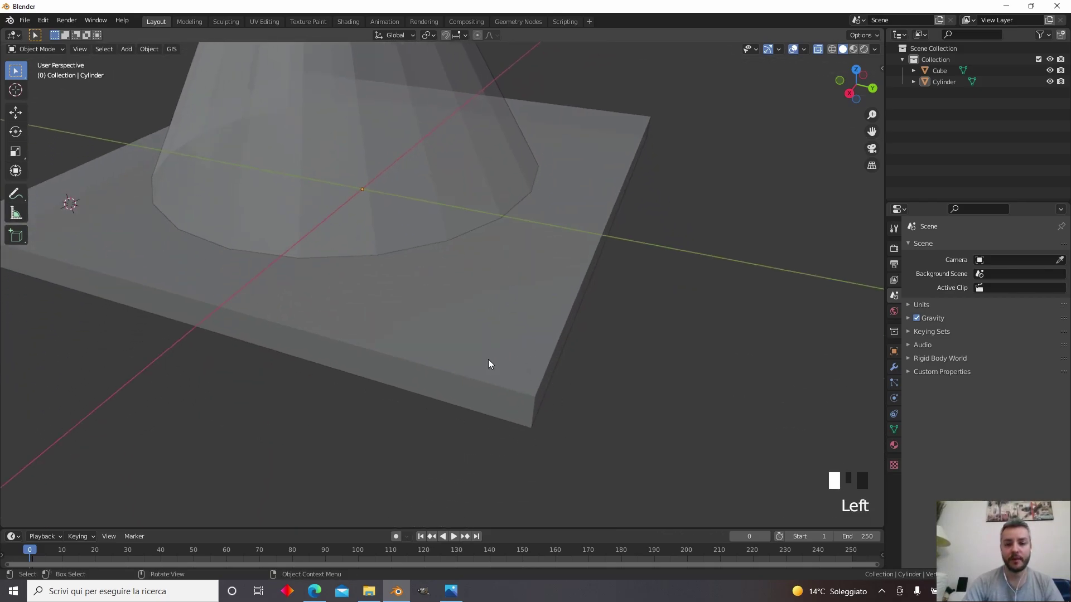
scroll(454, 363, "down", 4)
middle_click_drag(454, 363, 526, 380)
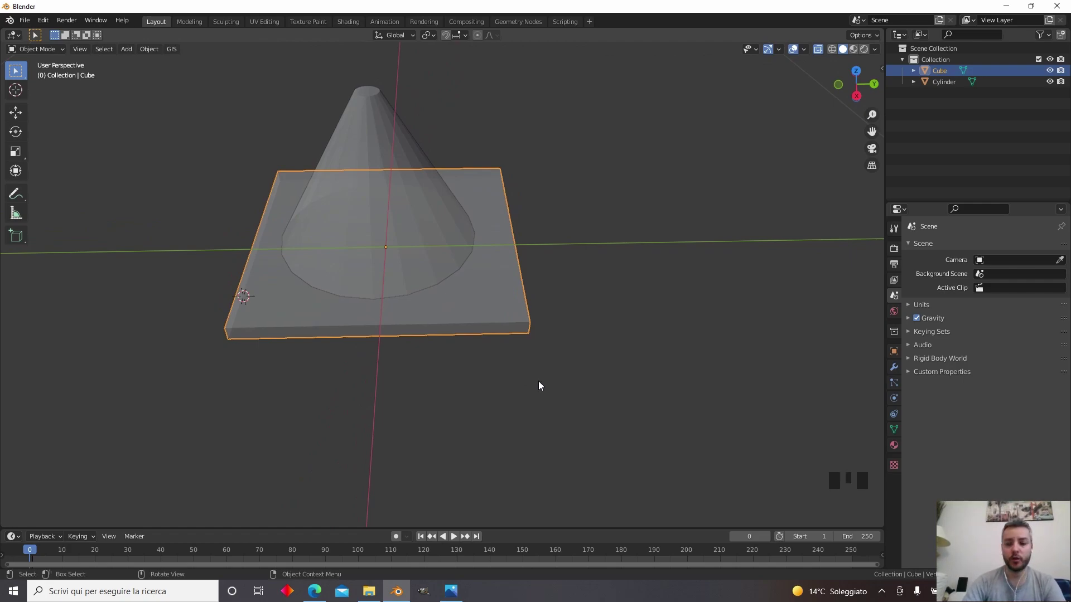
Select the slab's entire mesh in Edit Mode and activate the Bevel tool
key("Tab")
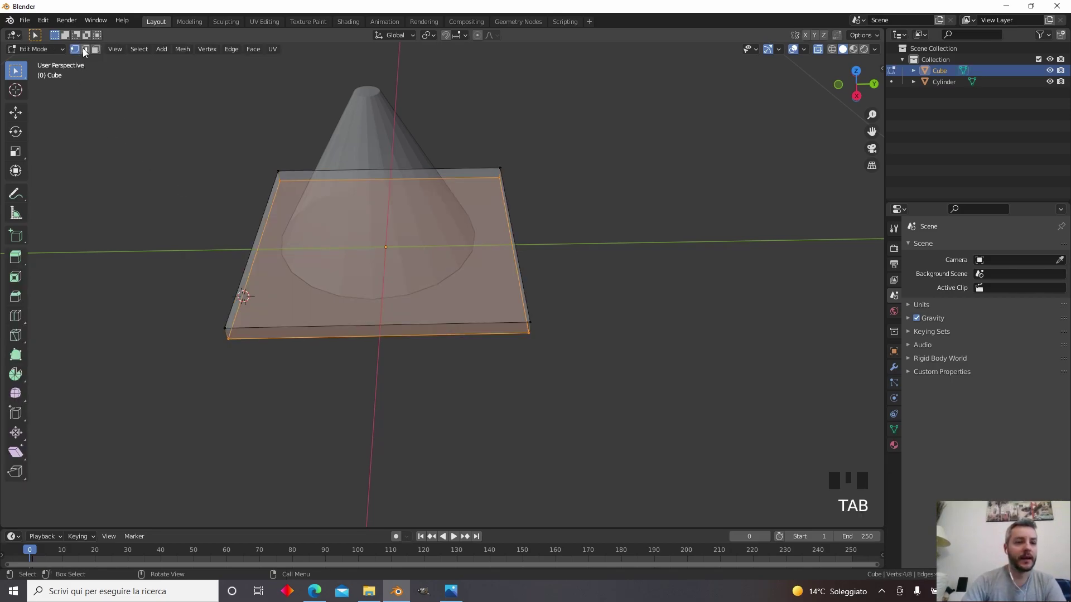
key("a")
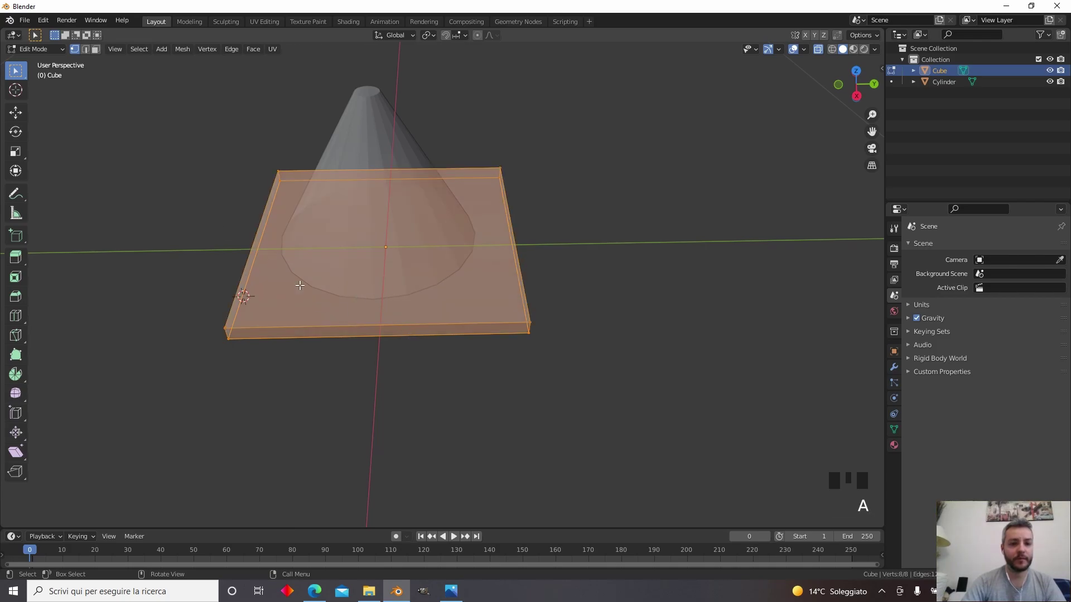
middle_click_drag(301, 275, 323, 267)
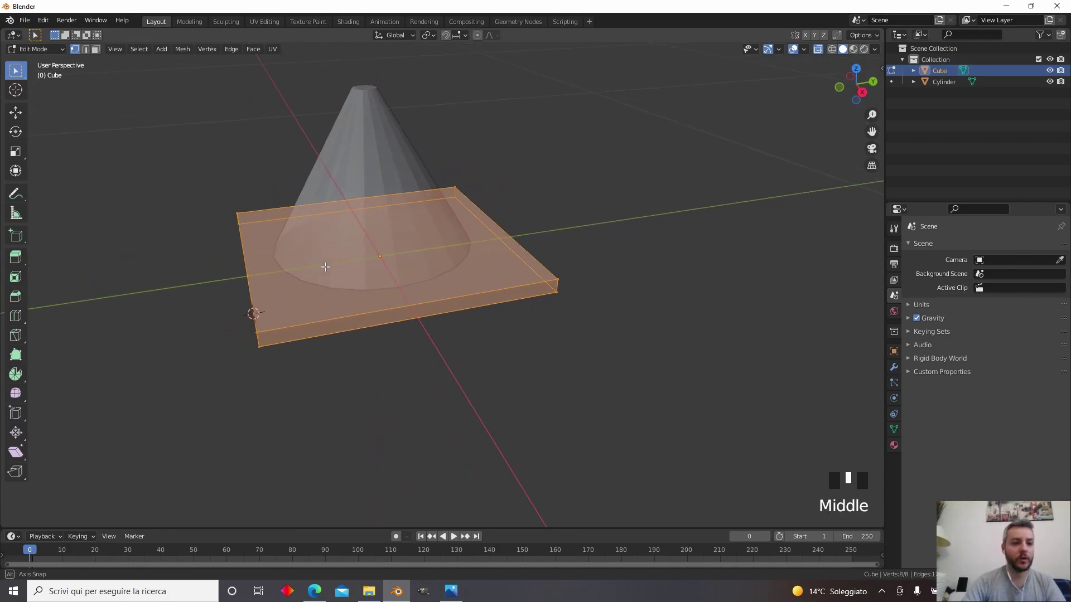
left_click(18, 296)
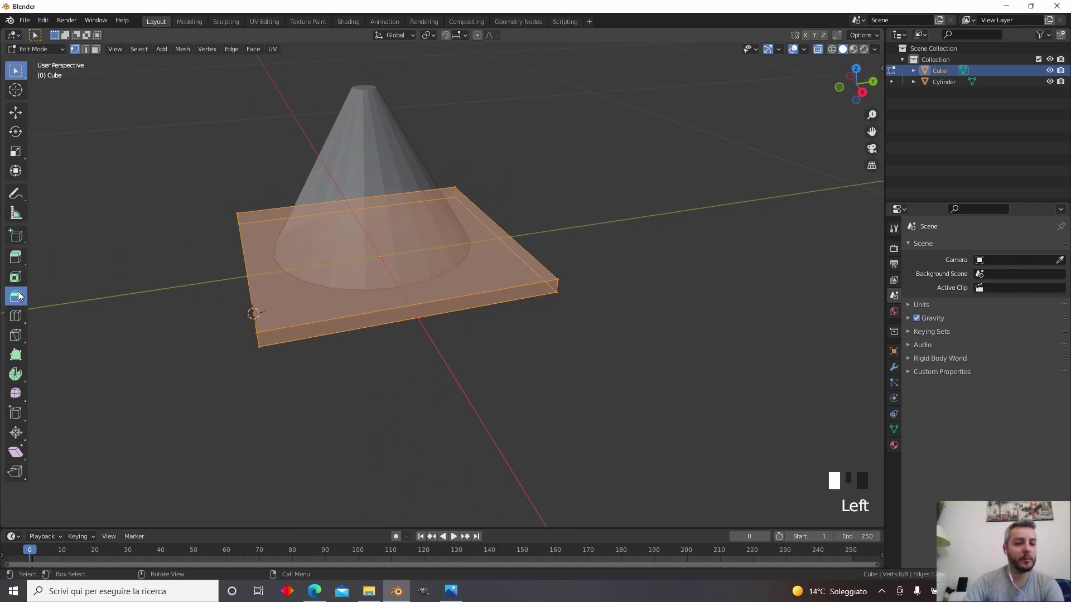
Try bevelling all the slab's edges by about 0.0046 m with a single segment, and undo it
left_click_drag(376, 192, 380, 192)
scroll(380, 191, "up", 3)
middle_click_drag(379, 191, 367, 225)
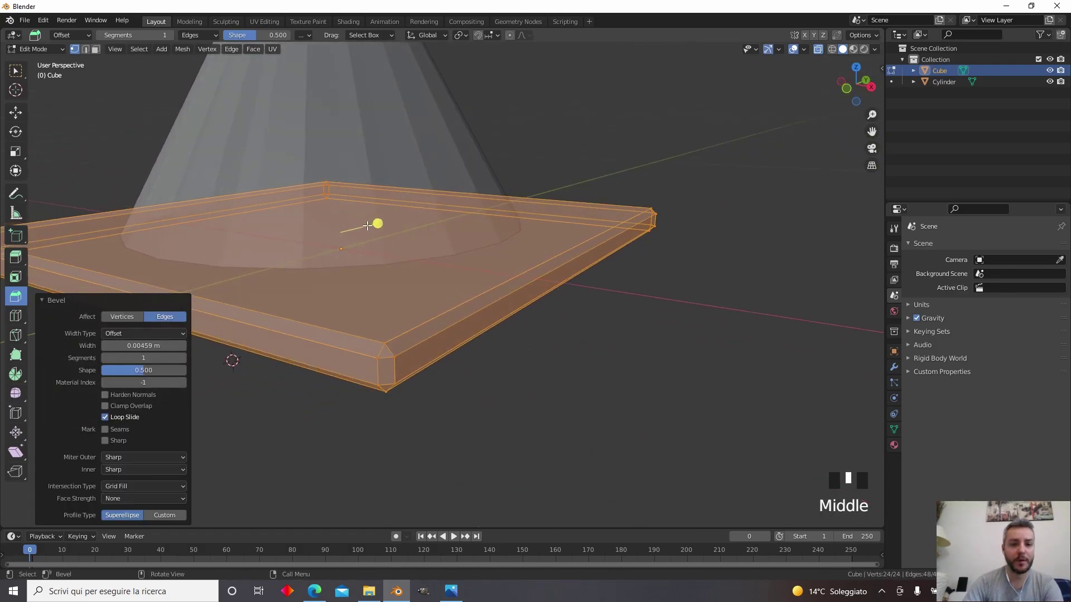
key("ctrl+z")
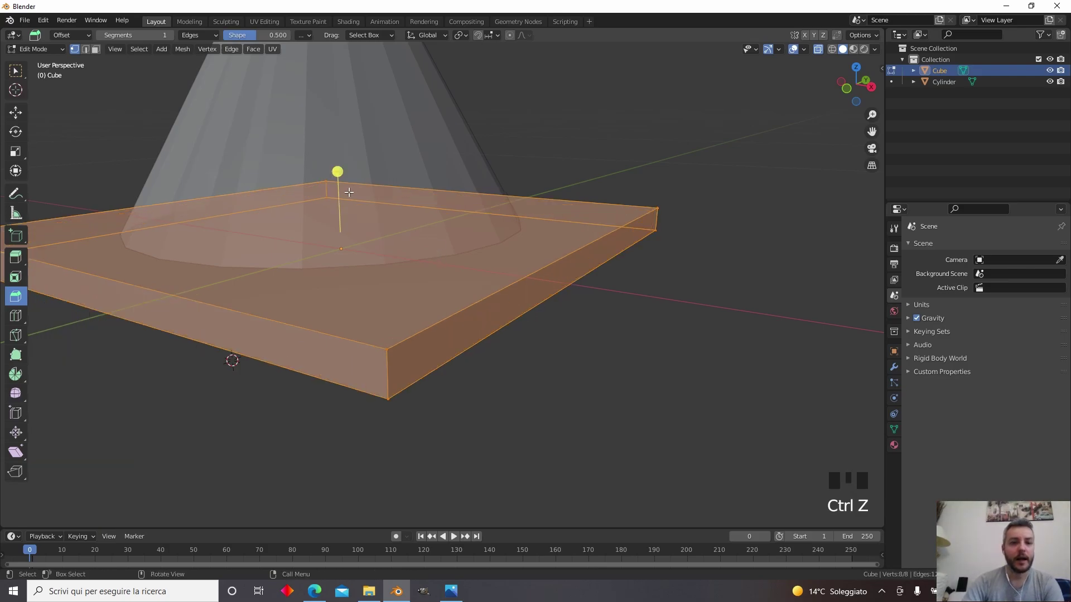
Bevel all the slab's edges by about 0.004 m with two segments, deselect the mesh and return to Object Mode
left_click_drag(338, 172, 345, 174)
scroll(345, 171, "up", 1)
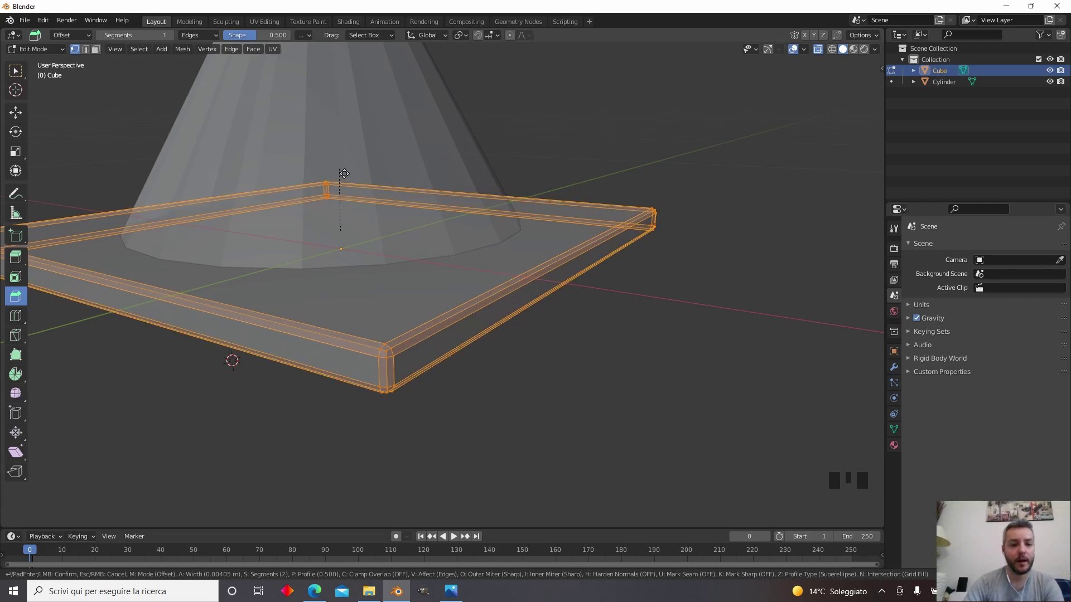
left_click_drag(344, 173, 344, 173)
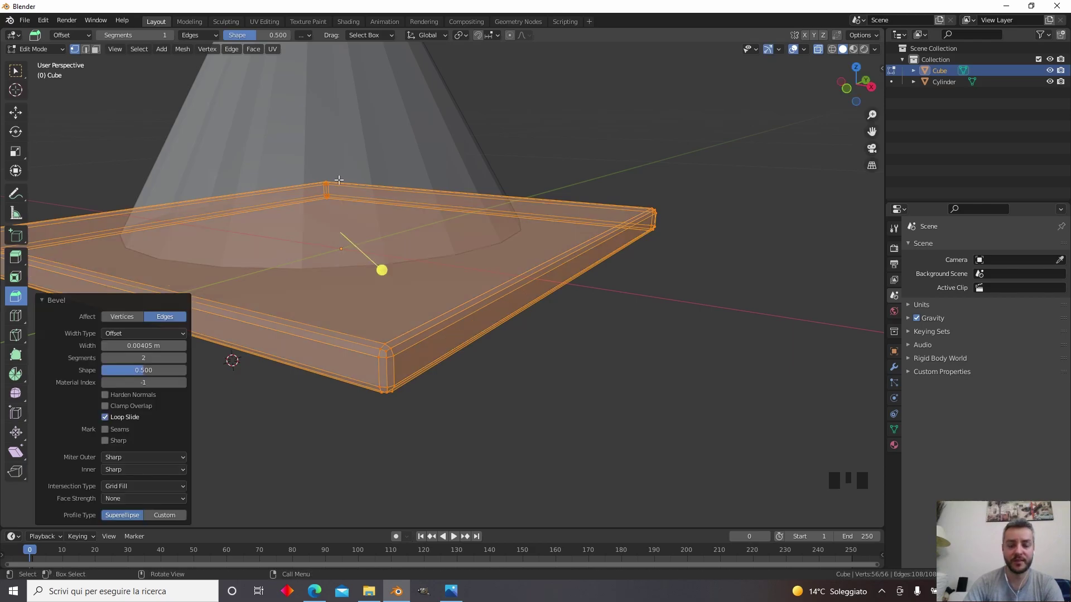
left_click(507, 397)
middle_click_drag(507, 397, 567, 389)
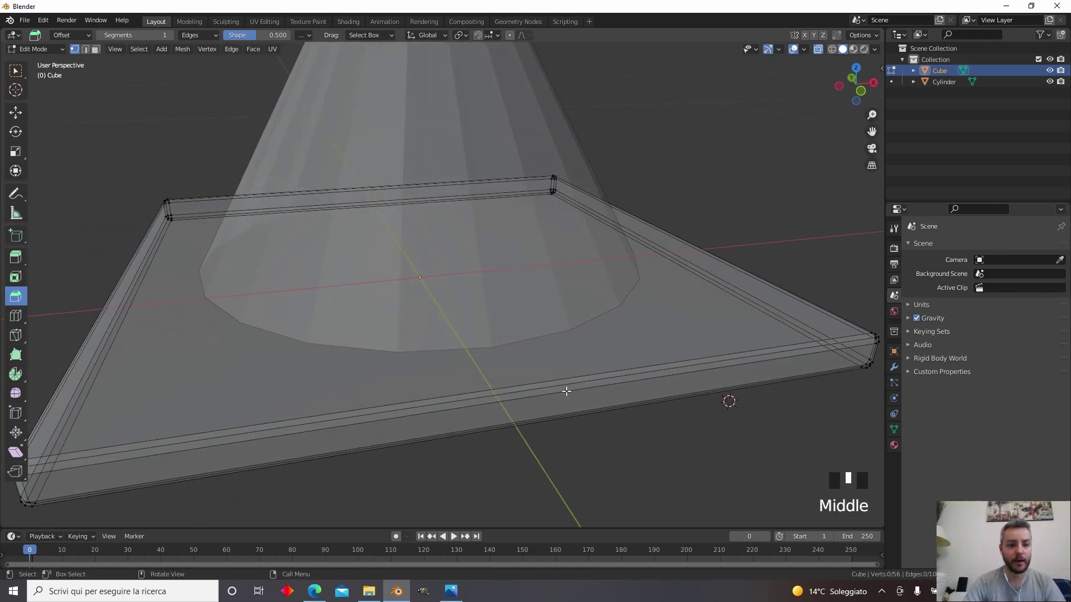
key("Tab")
Apply Shade Smooth to the bevelled slab and to the cone
middle_click_drag(381, 383, 574, 365)
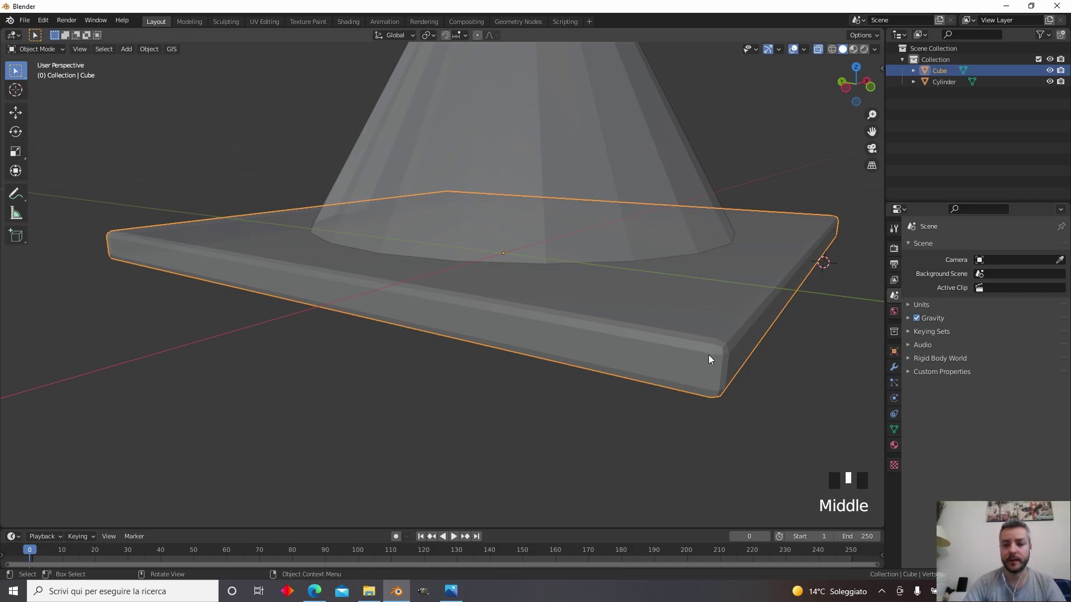
scroll(704, 357, "up", 3)
middle_click_drag(698, 354, 687, 381)
scroll(598, 381, "down", 2)
scroll(522, 302, "down", 2)
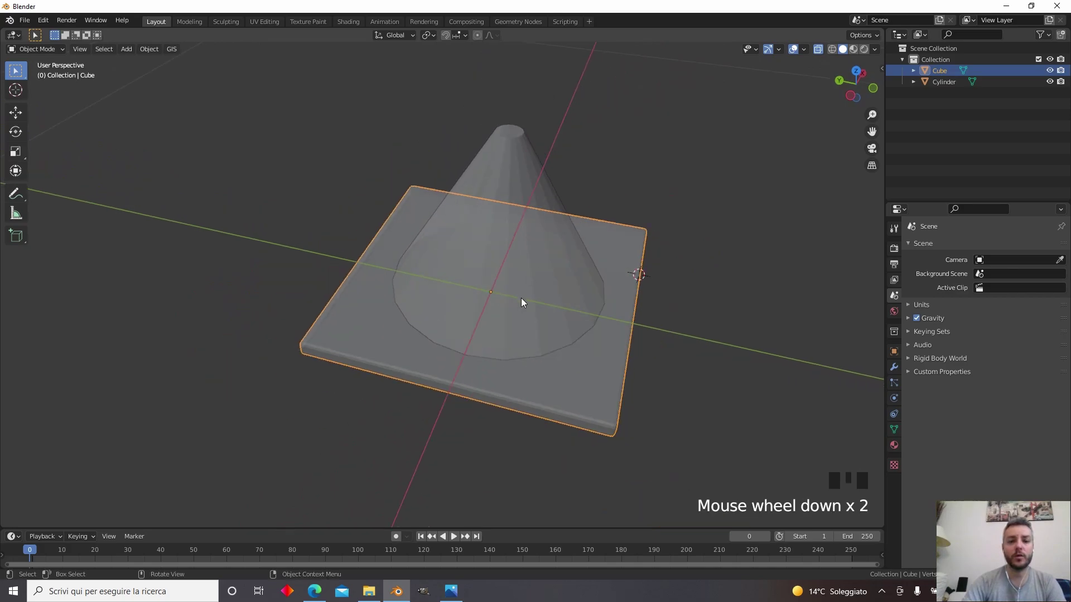
middle_click_drag(562, 297, 540, 363)
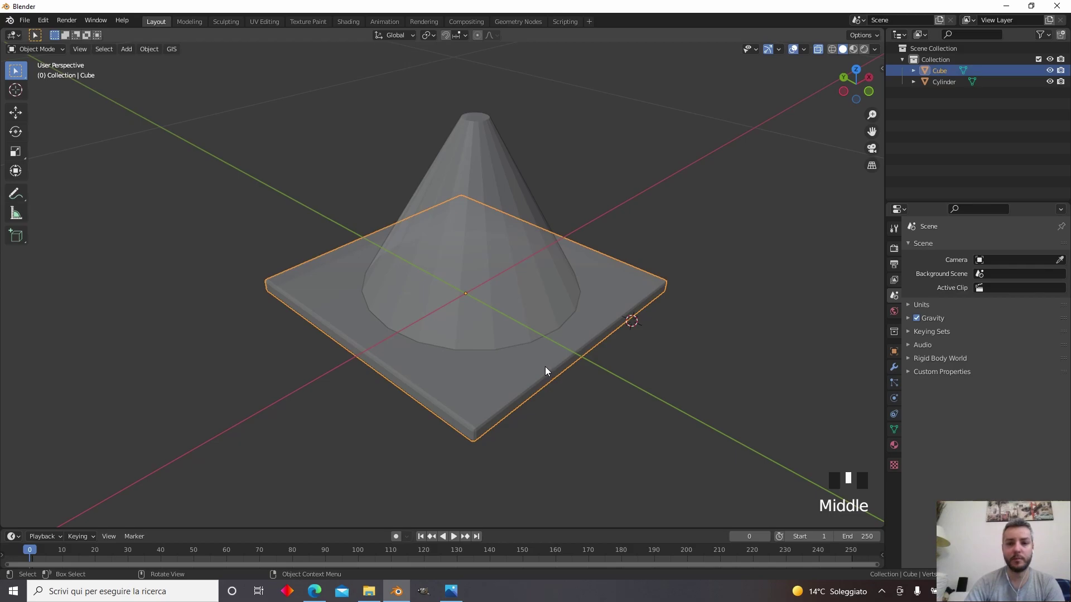
right_click(500, 370)
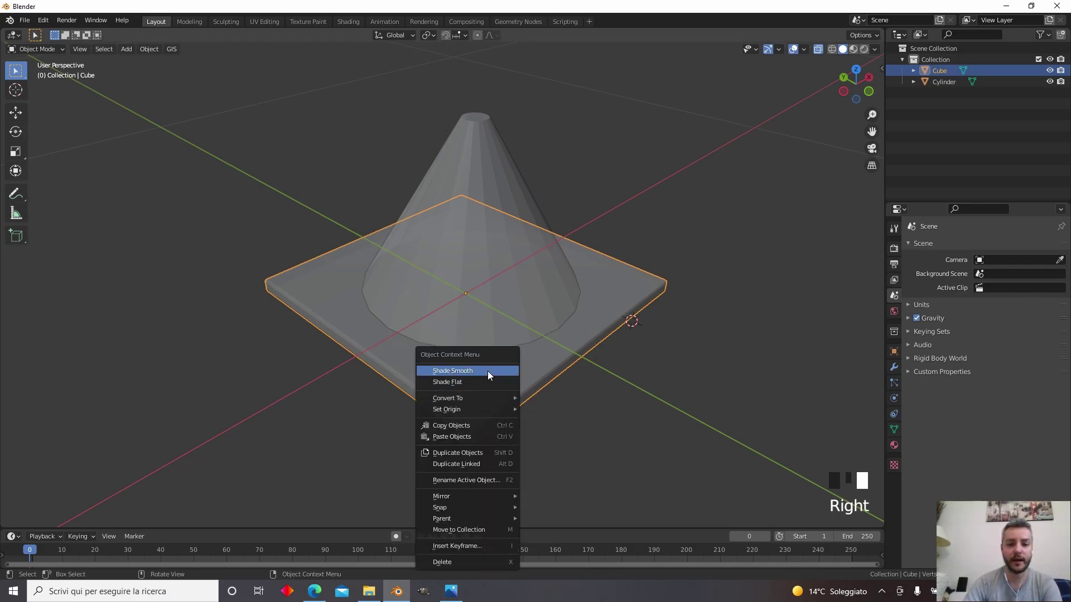
left_click(487, 371)
left_click(481, 163)
right_click(482, 161)
left_click(481, 160)
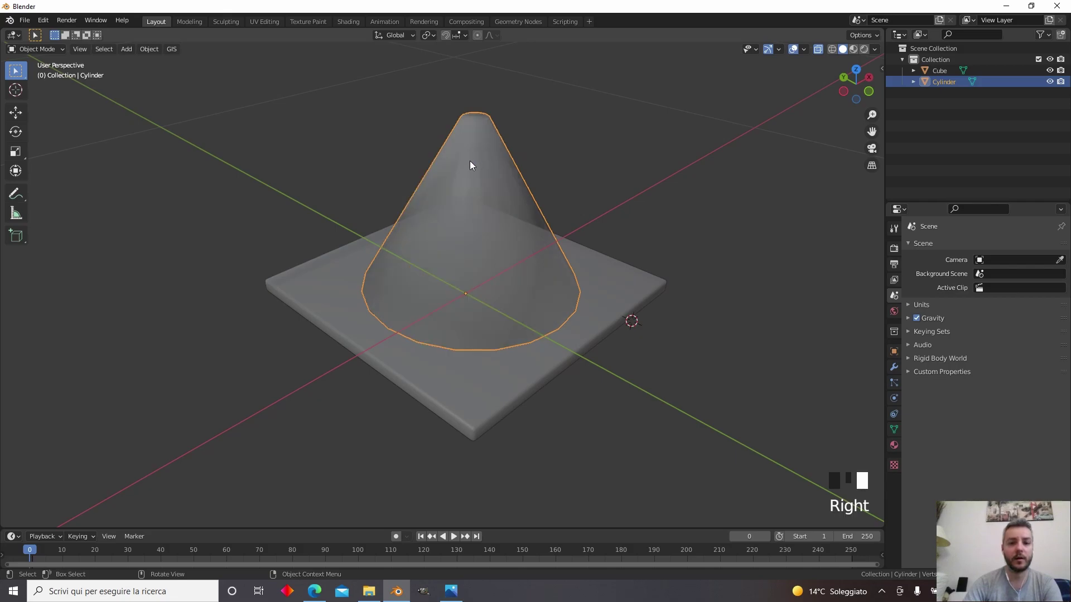
Switch the viewport to Material Preview shading and view the smoothed cone and slab from the front
middle_click_drag(469, 161, 461, 287)
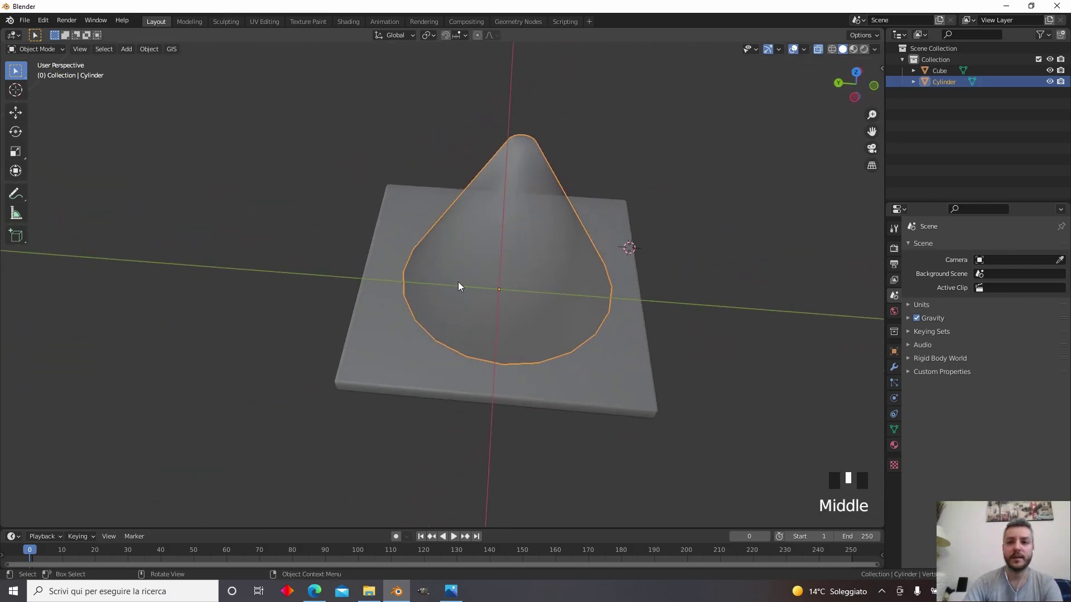
left_click(853, 50)
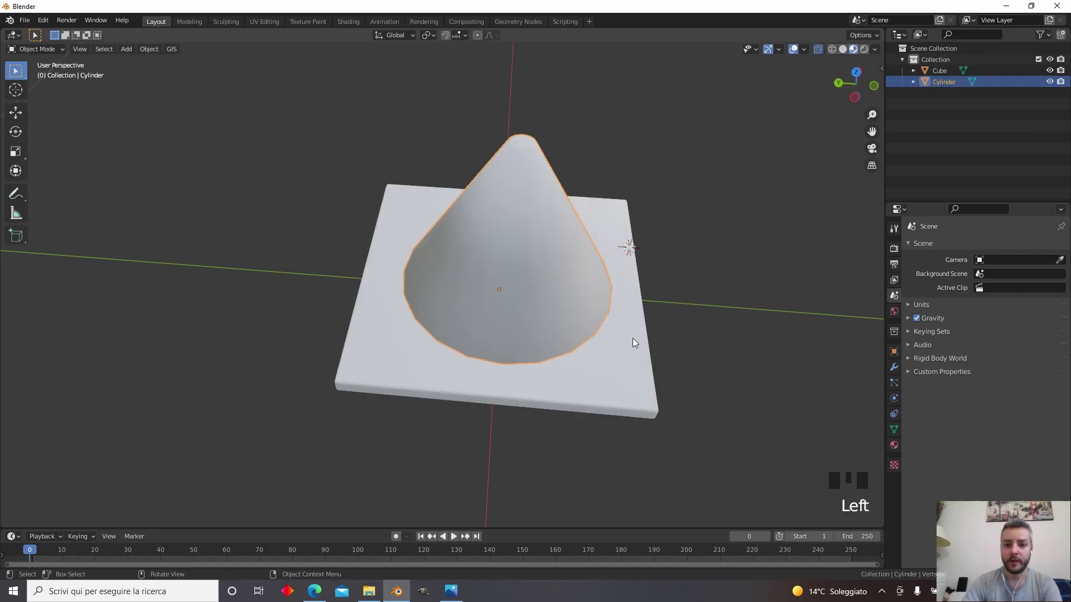
mouse_move(632, 338)
middle_mouse_down()
mouse_move(537, 281)
mouse_move(516, 303)
middle_mouse_up()
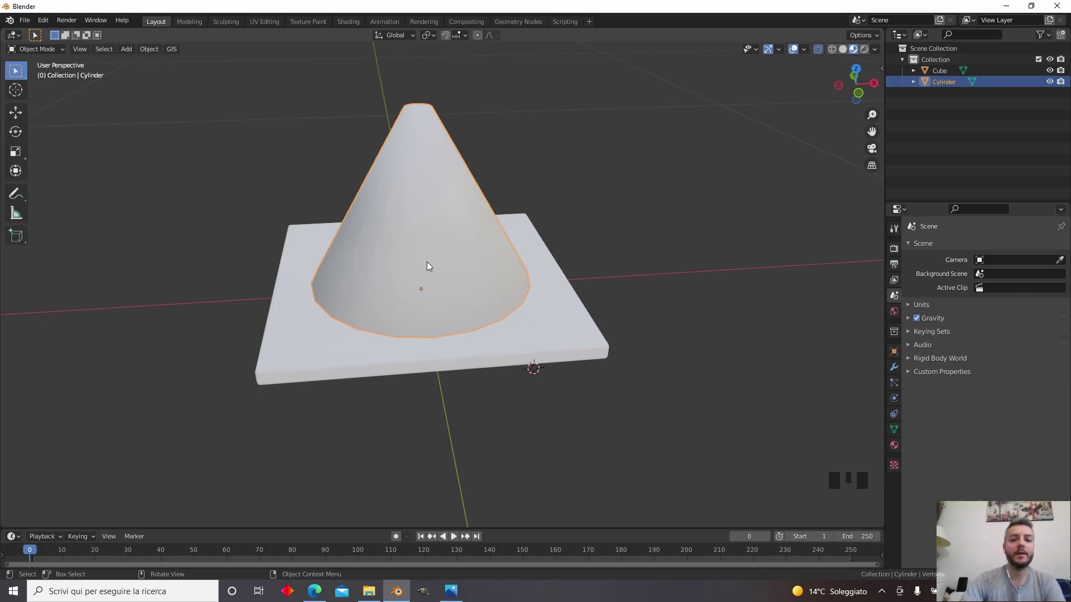
scroll(427, 262, "down", 2)
middle_click_drag(423, 267, 420, 295)
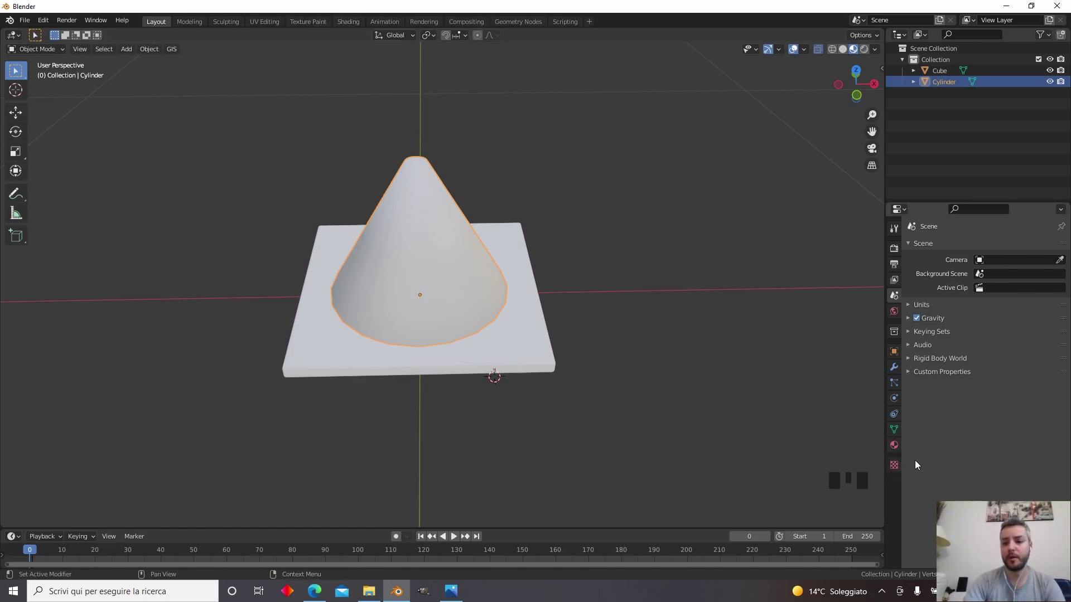
Create a new material on the cone and name it cone_white
left_click(895, 445)
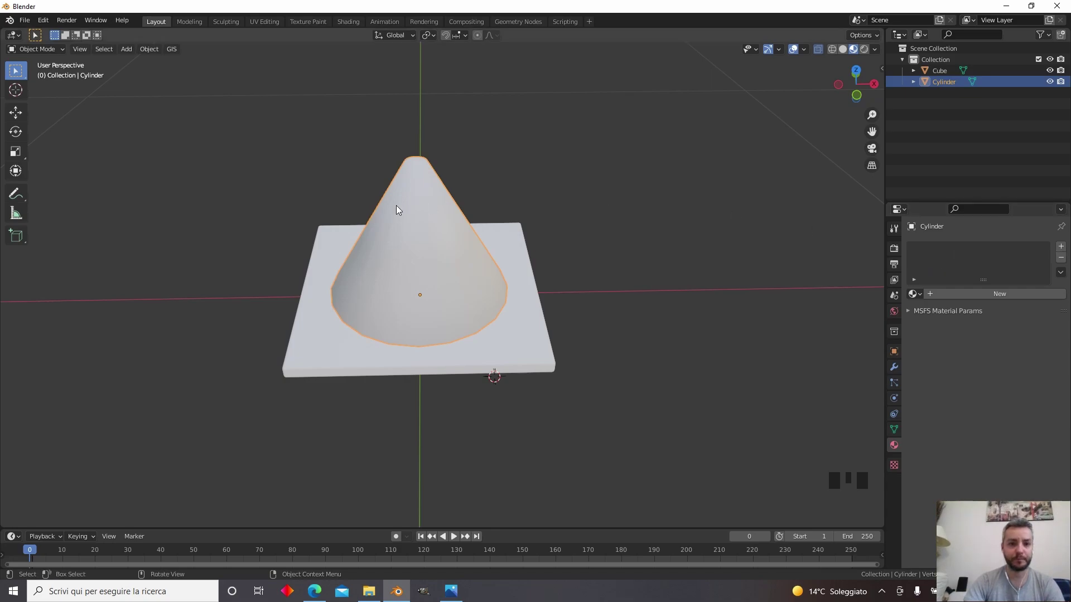
left_click(992, 295)
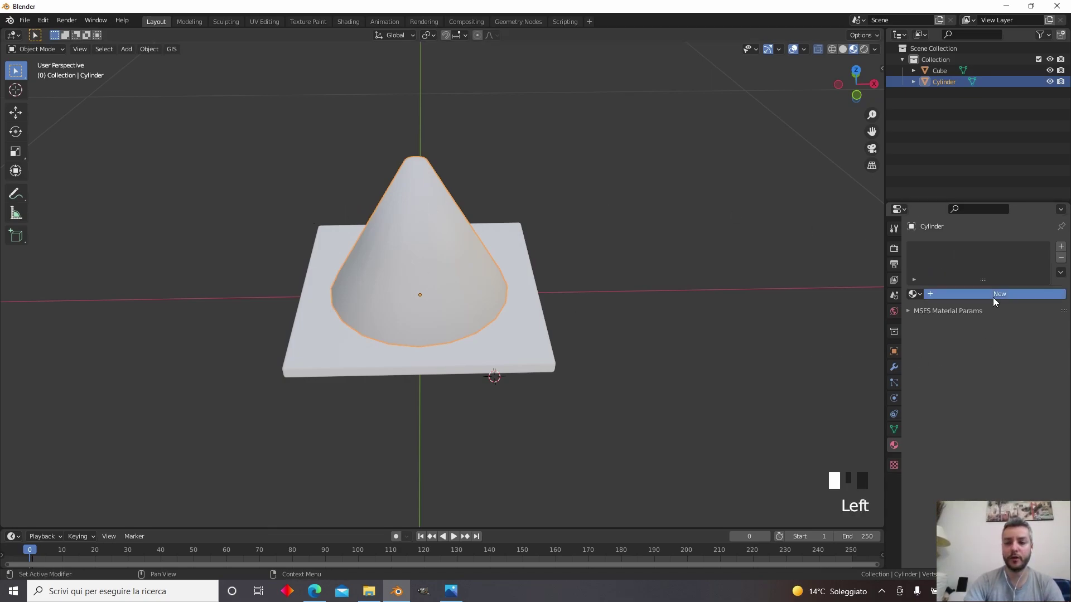
left_click(982, 294)
type("cone_white")
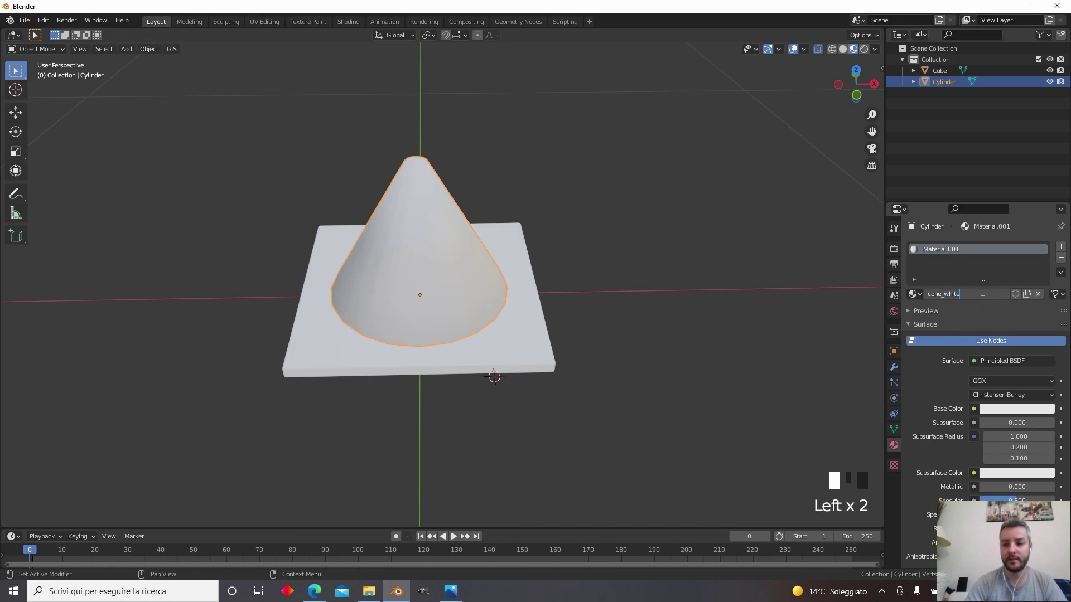
key("Return")
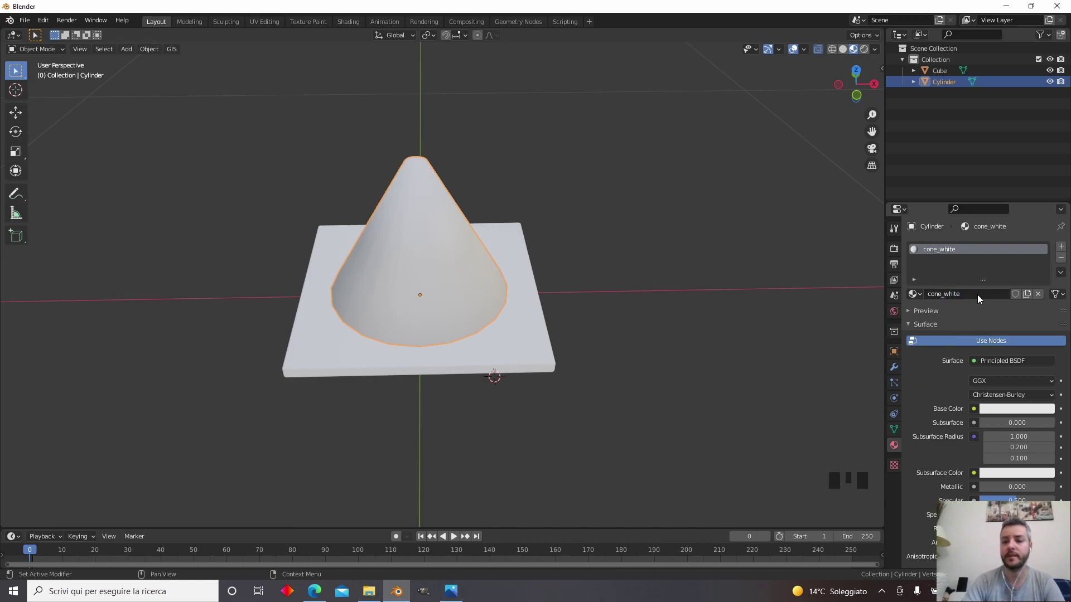
Rename the Cylinder object as cone and the Cube object as base
double_click(928, 82)
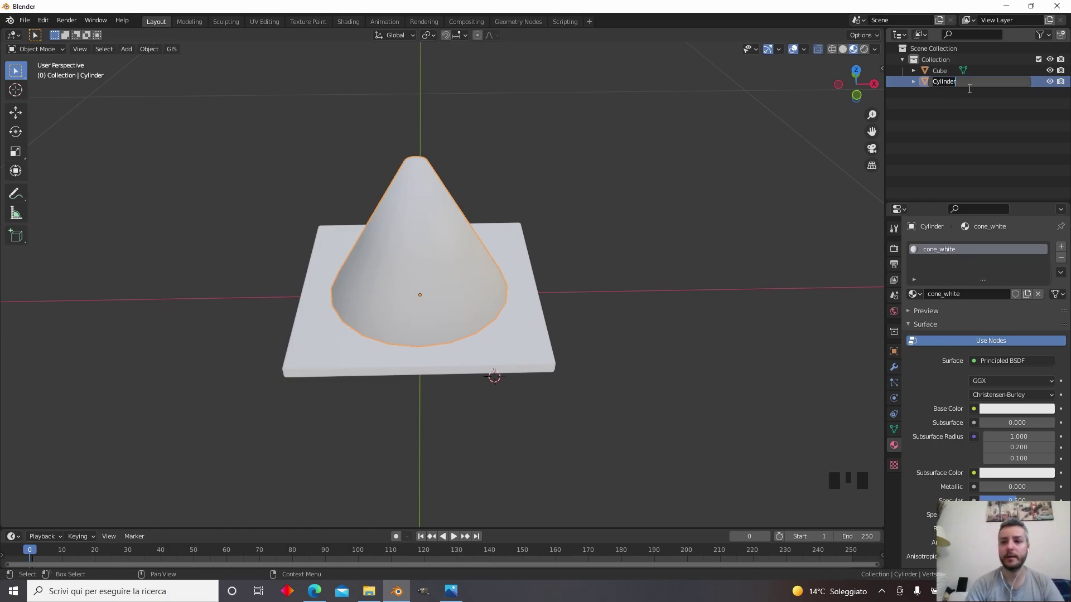
key("ctrl+a")
type("cone")
key("Return")
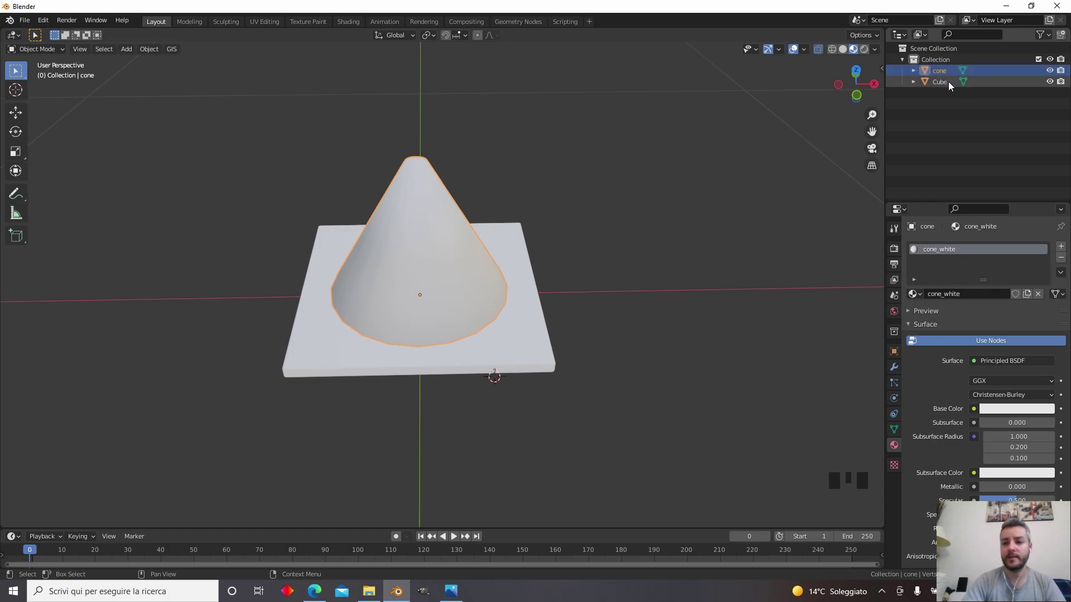
double_click(949, 82)
type("base")
key("Return")
Set the MSFS material mode of the base's material to MSFS Standard
scroll(925, 391, "down", 6)
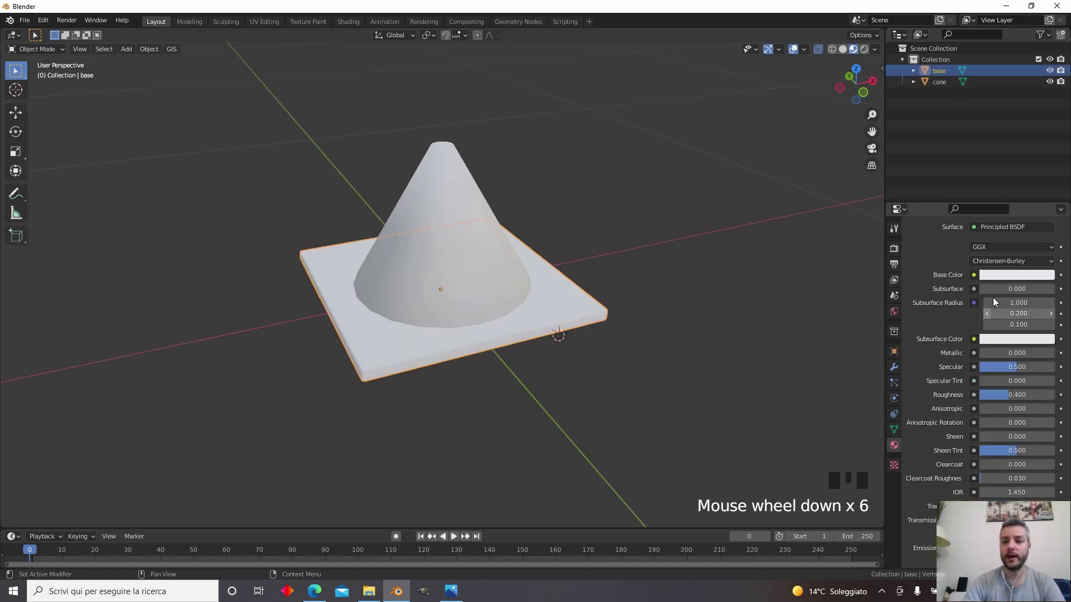
scroll(985, 298, "up", 8)
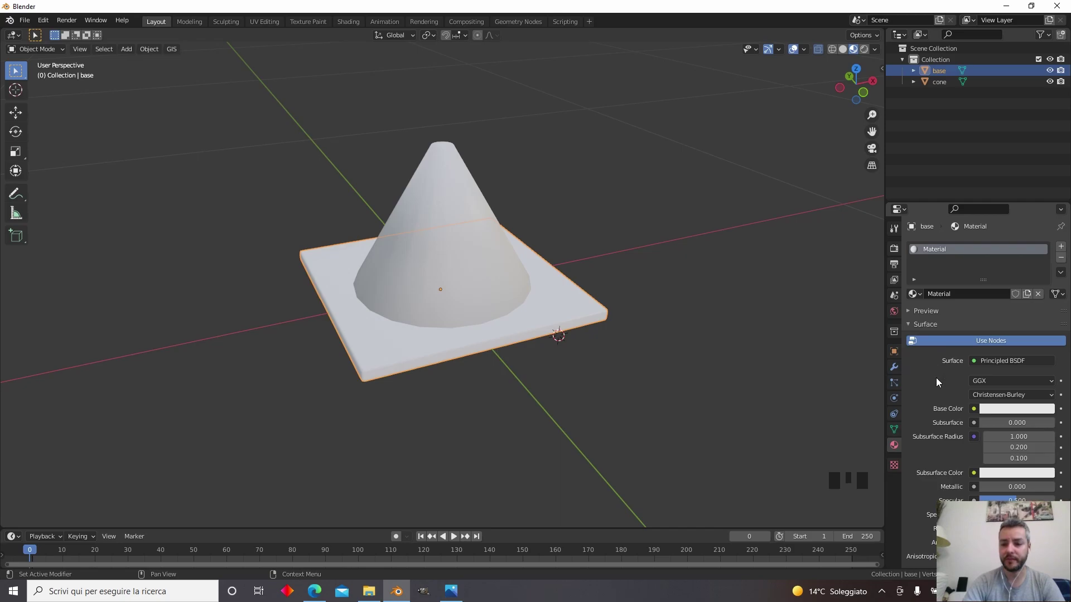
scroll(959, 368, "down", 4)
scroll(1019, 363, "down", 2)
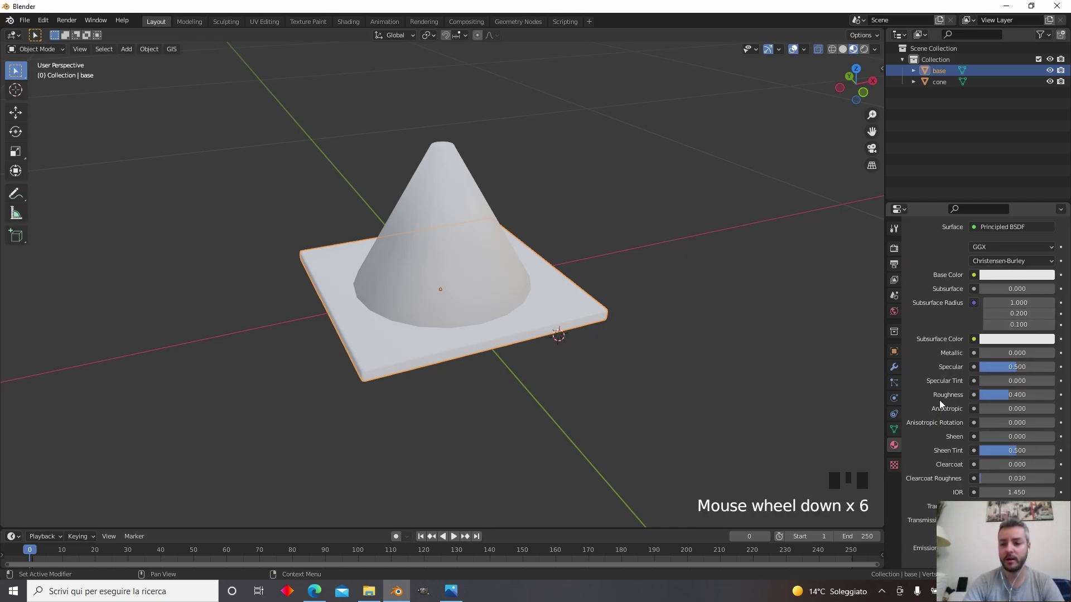
scroll(955, 347, "down", 16)
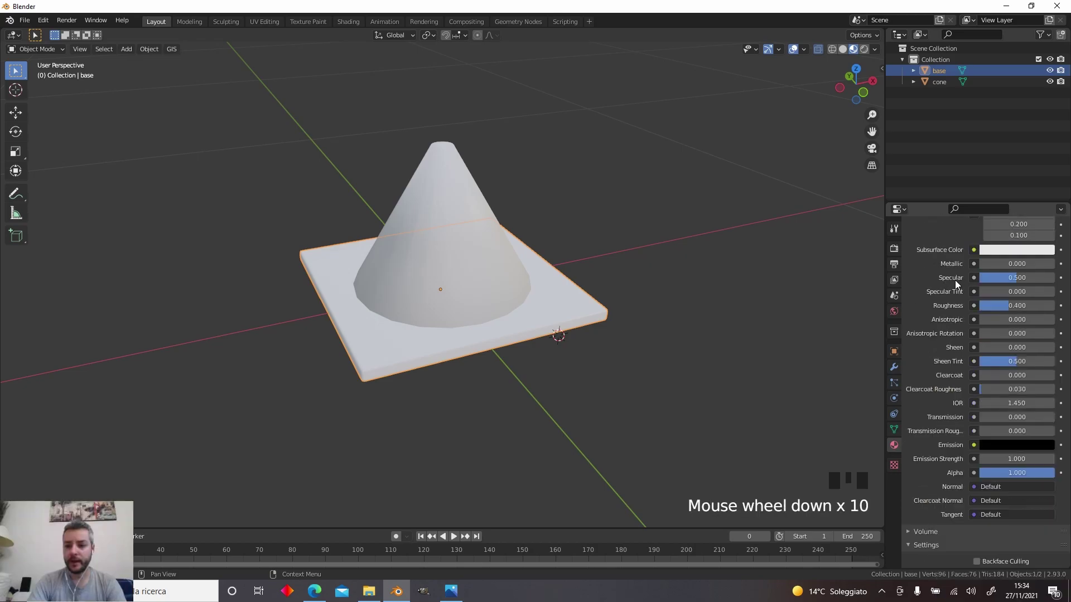
scroll(952, 279, "down", 11)
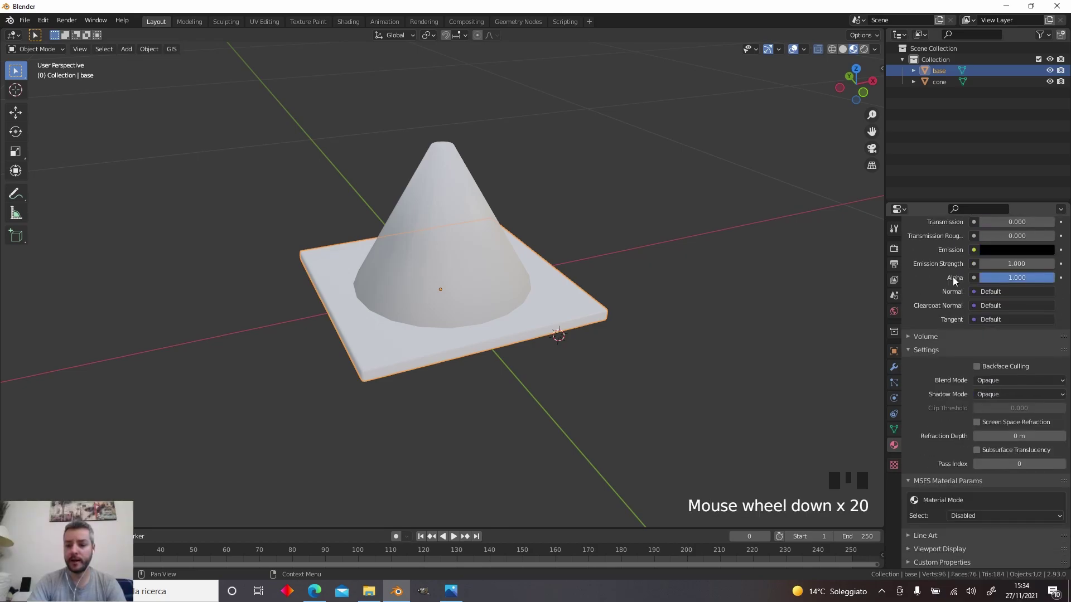
left_click(983, 516)
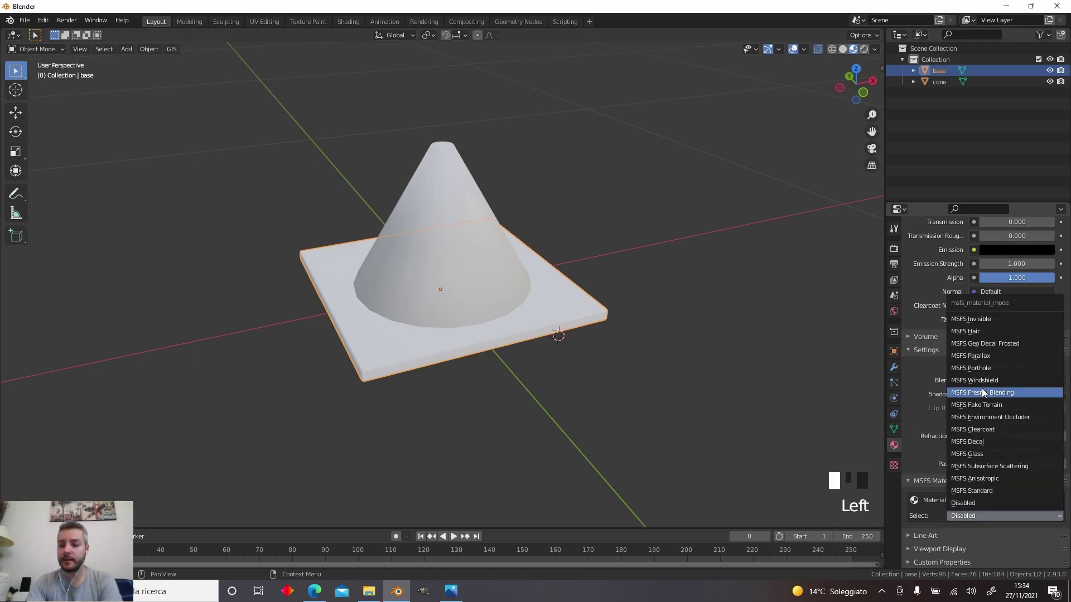
left_click(980, 491)
Examine the color multipliers, texture map slots and render parameters of the base's MSFS Standard material
scroll(938, 413, "down", 6)
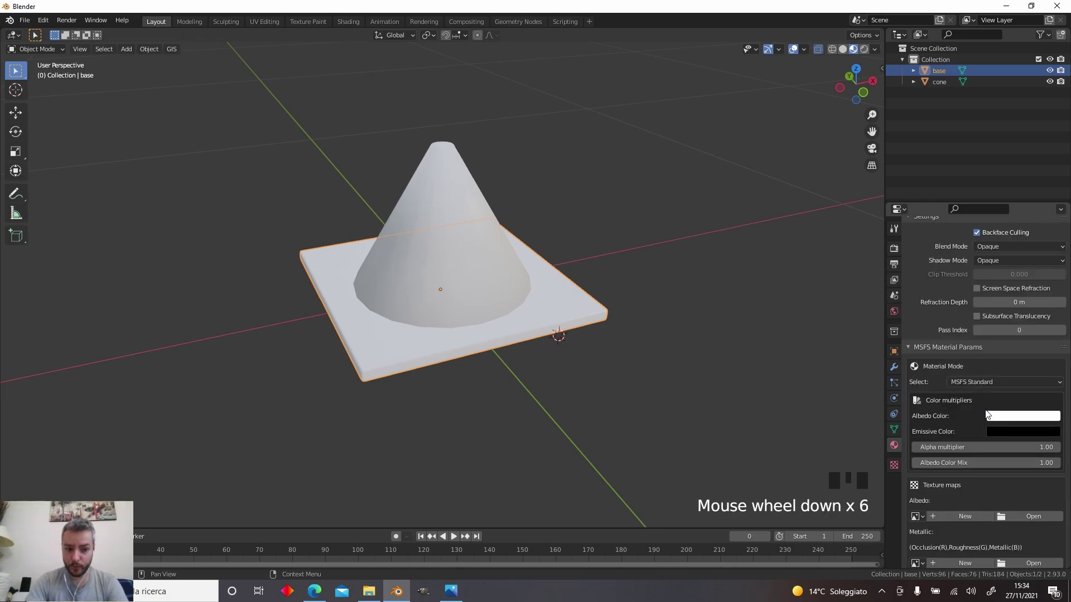
scroll(981, 453, "down", 4)
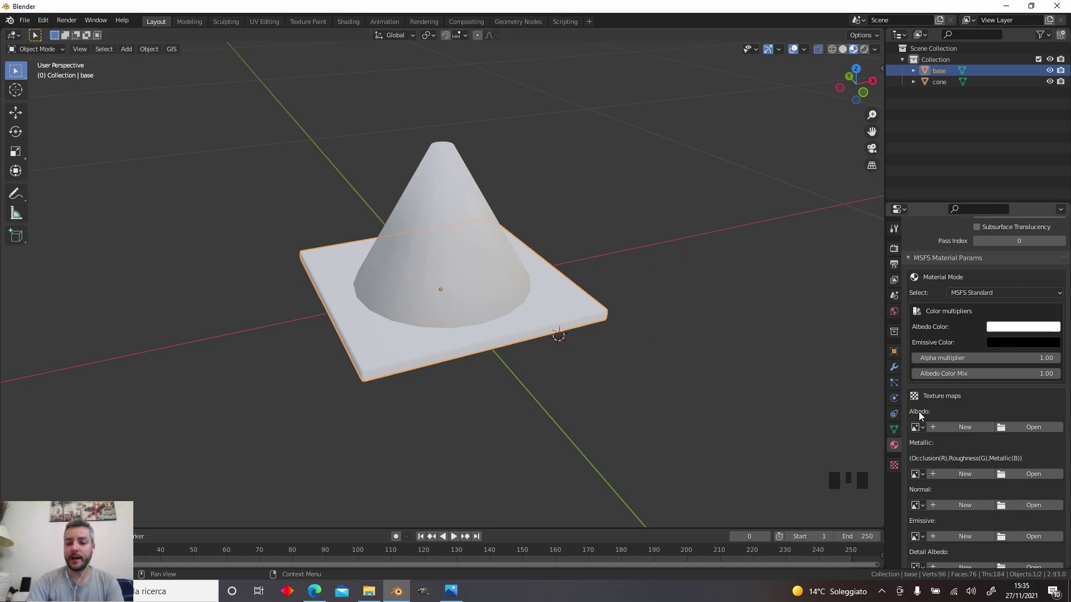
scroll(951, 412, "down", 2)
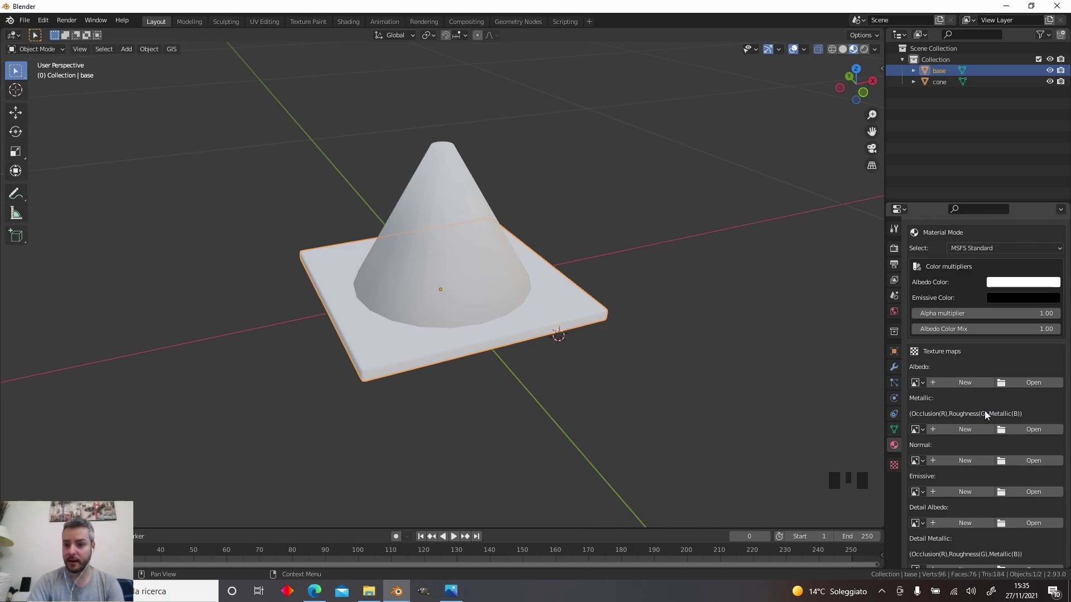
scroll(985, 411, "down", 2)
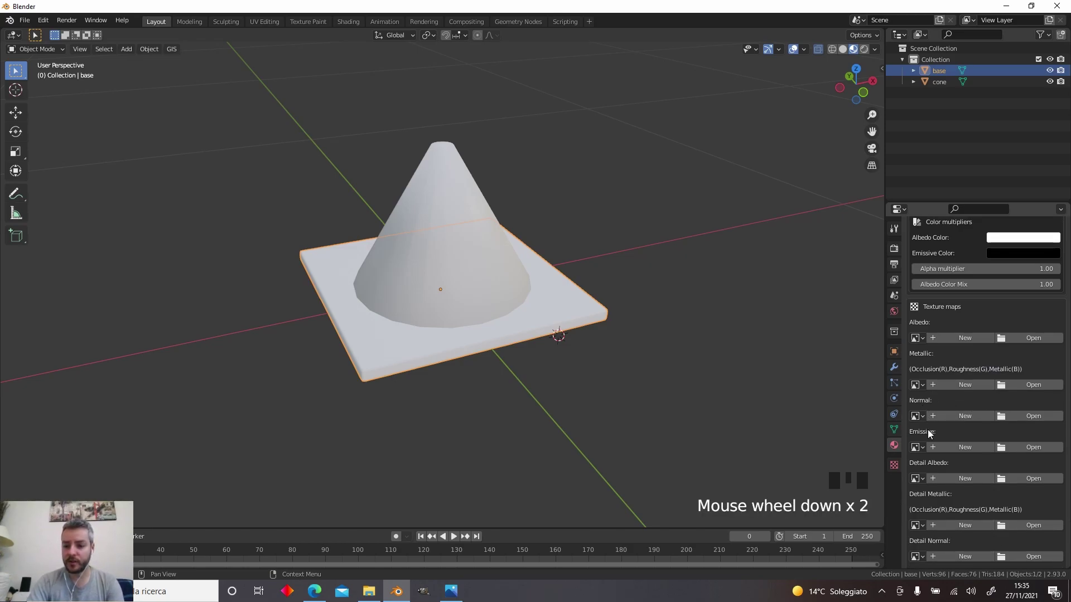
scroll(929, 433, "down", 5)
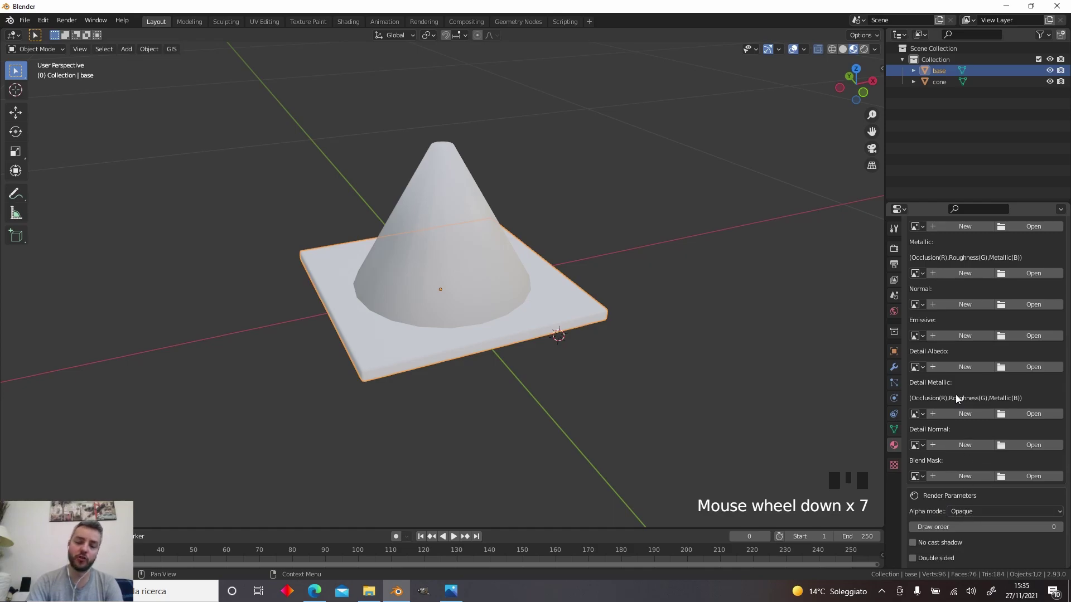
Set the base material's Base Color to a bright red with hue 0, saturation about 0.98 and value 0.8
scroll(950, 380, "up", 12)
scroll(947, 383, "up", 14)
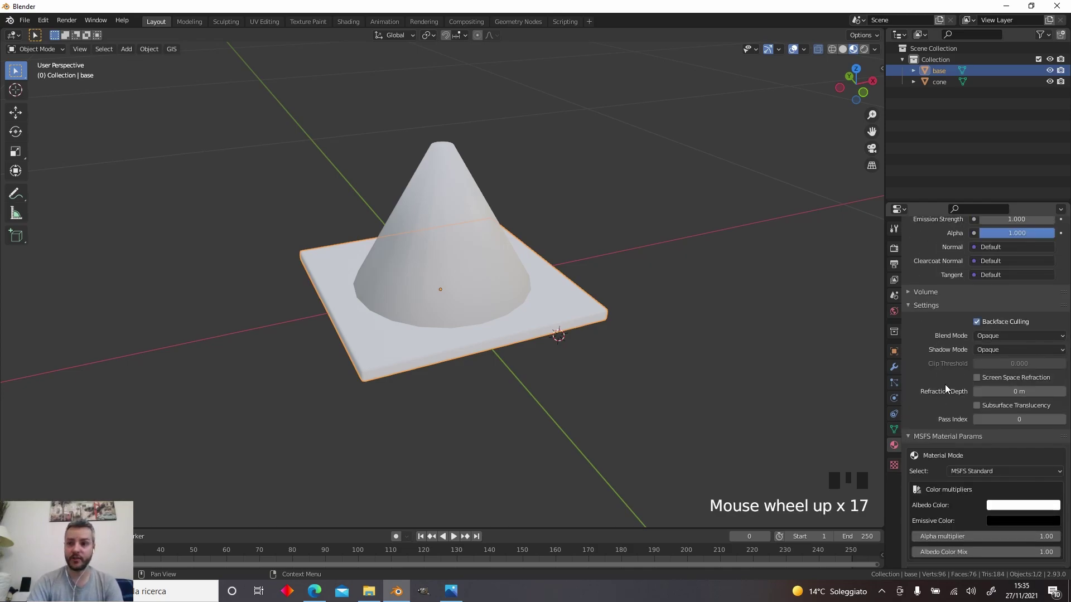
scroll(908, 396, "down", 3)
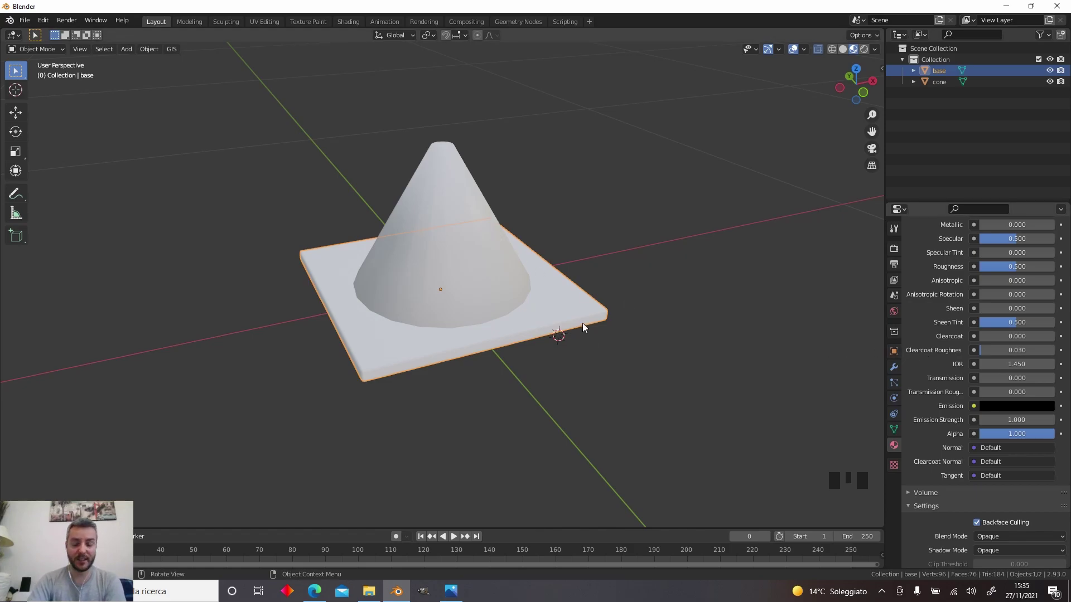
scroll(922, 446, "down", 4)
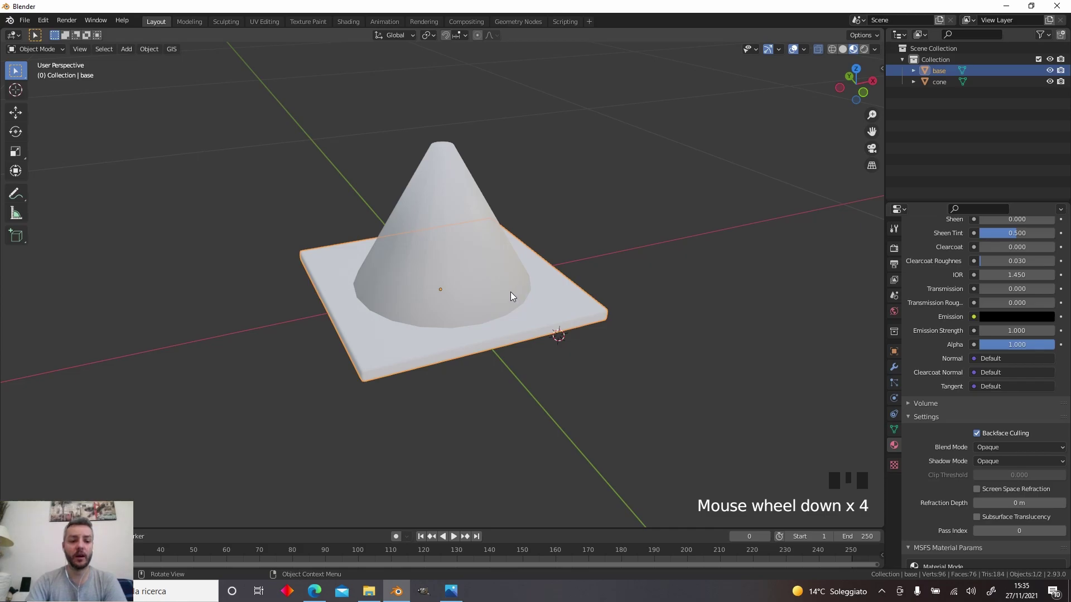
scroll(942, 286, "up", 9)
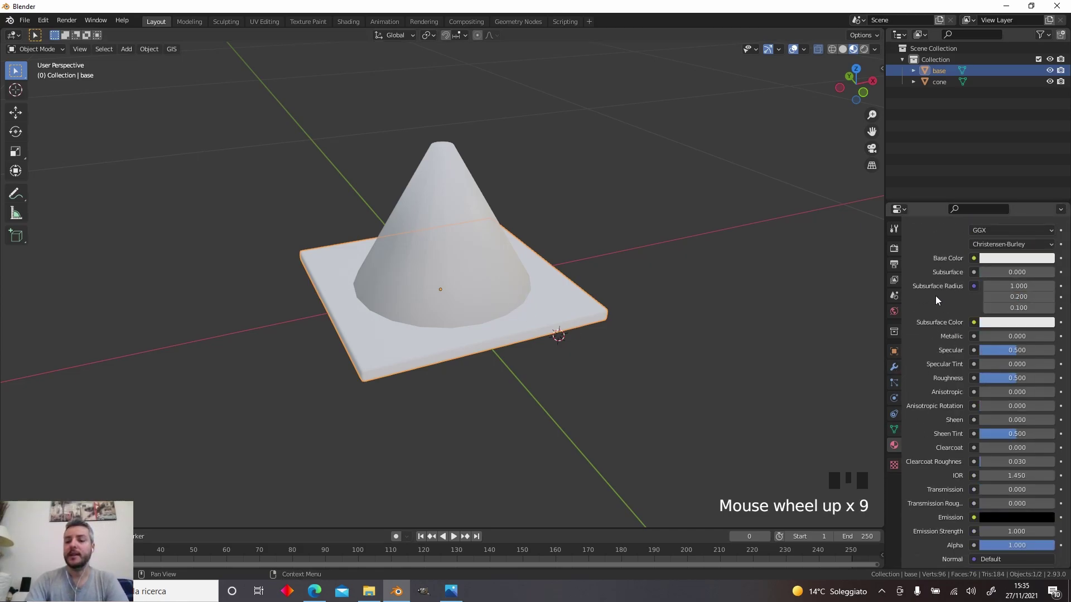
left_click(1011, 260)
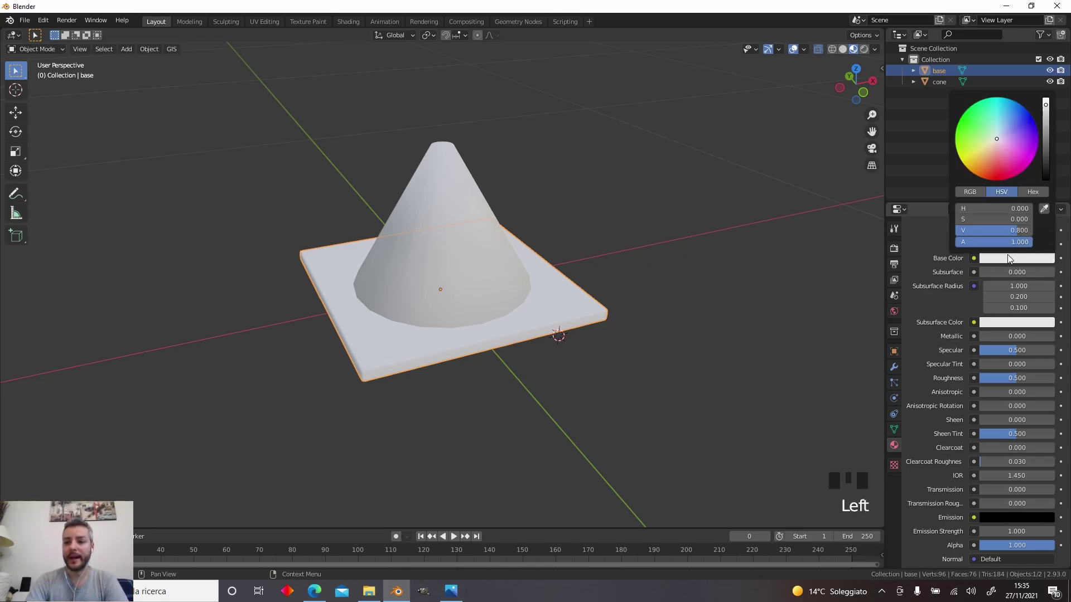
left_click_drag(996, 137, 997, 174)
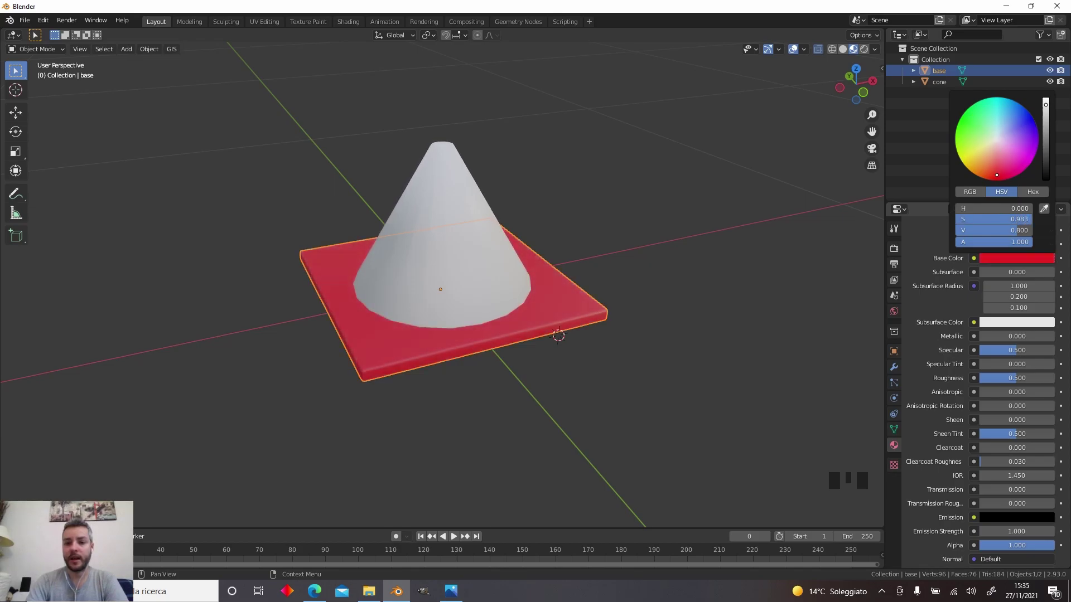
scroll(386, 359, "up", 3)
scroll(457, 403, "down", 2)
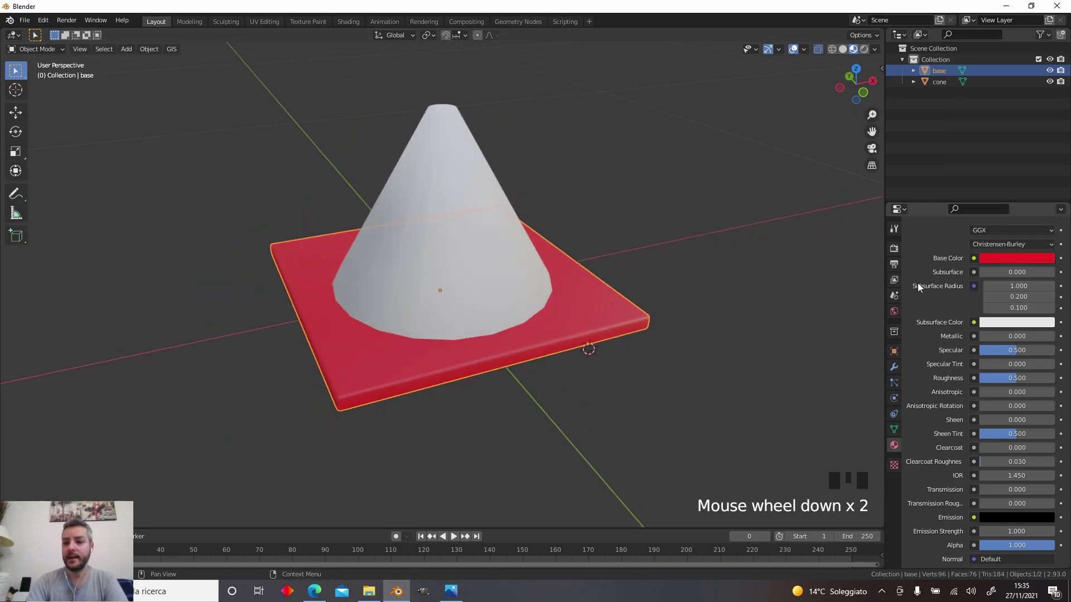
Darken the base material's red Base Color to a value of about 0.39 and reduce its saturation for a muted red
left_click(1016, 259)
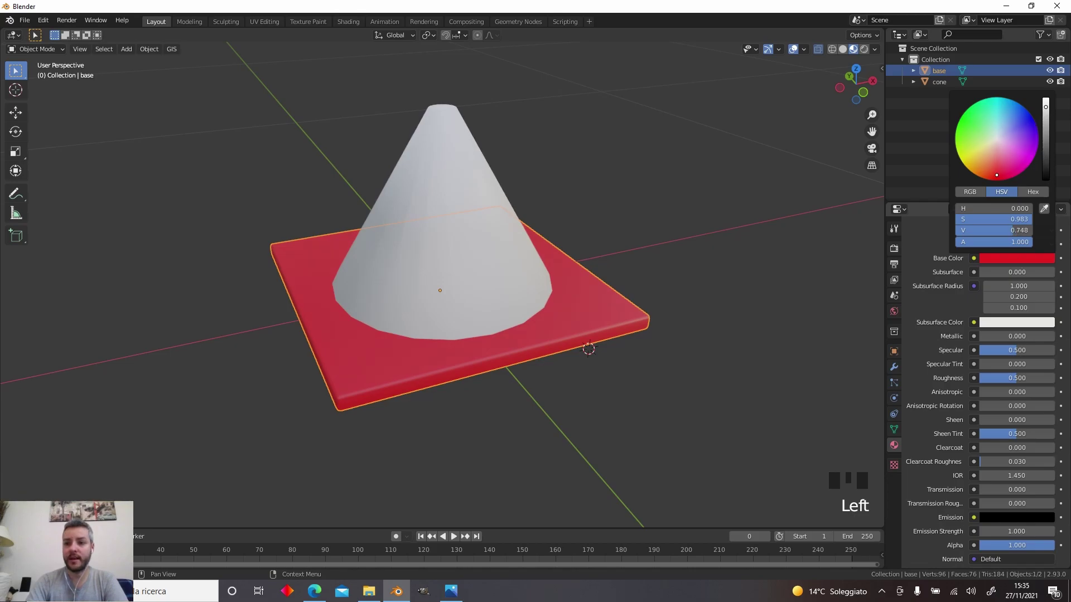
left_click_drag(1018, 230, 1004, 231)
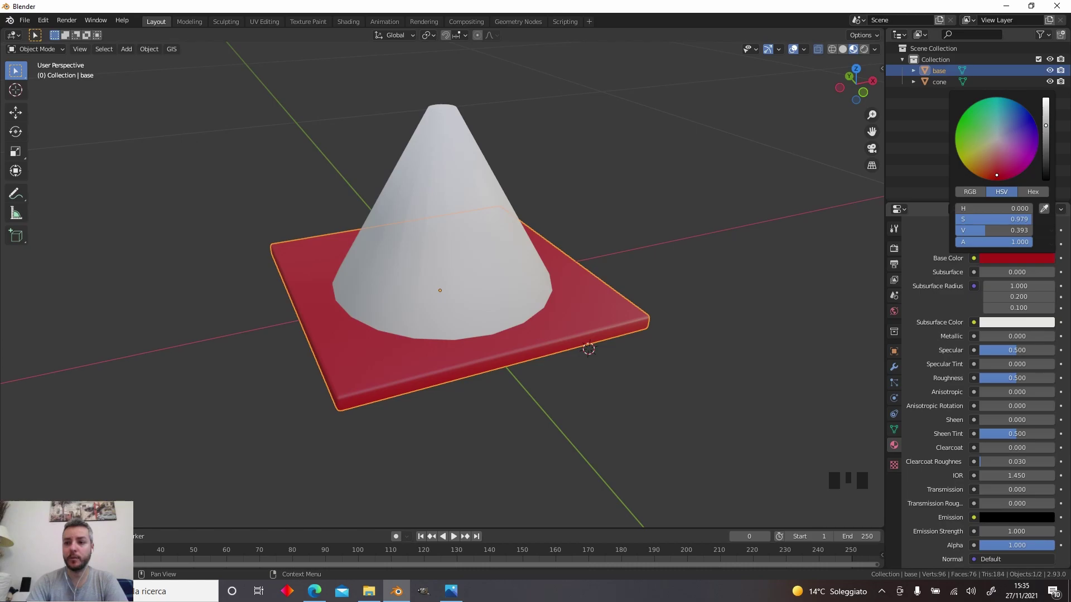
left_click_drag(1016, 221, 1008, 221)
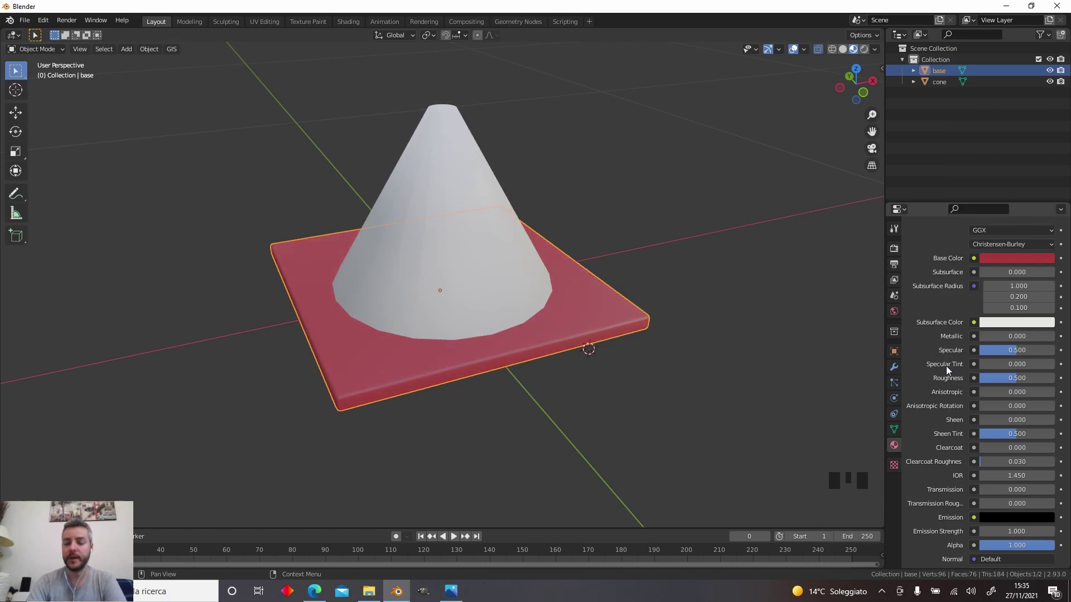
Lower the base material's Roughness to 0 and inspect the surface of the base up close
middle_click_drag(524, 345, 555, 361)
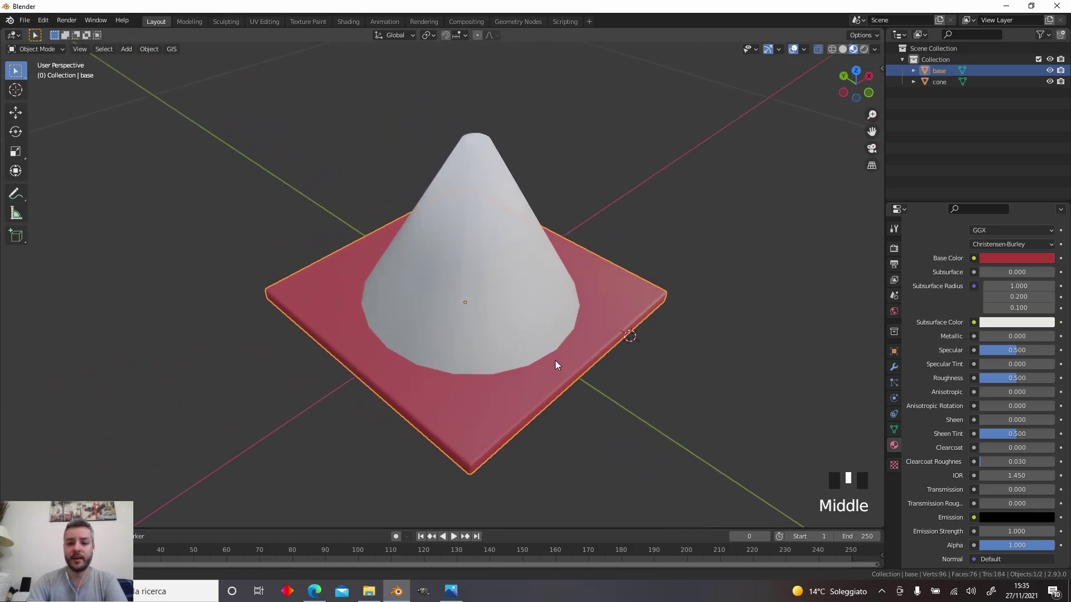
scroll(580, 407, "up", 2)
middle_click_drag(580, 407, 608, 365)
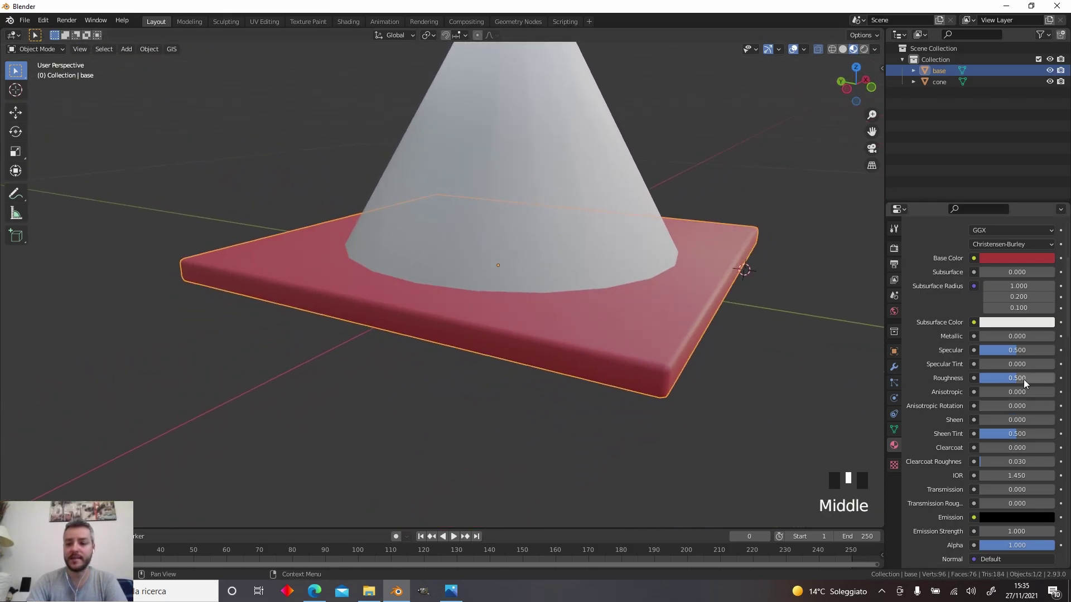
left_click_drag(1016, 378, 979, 378)
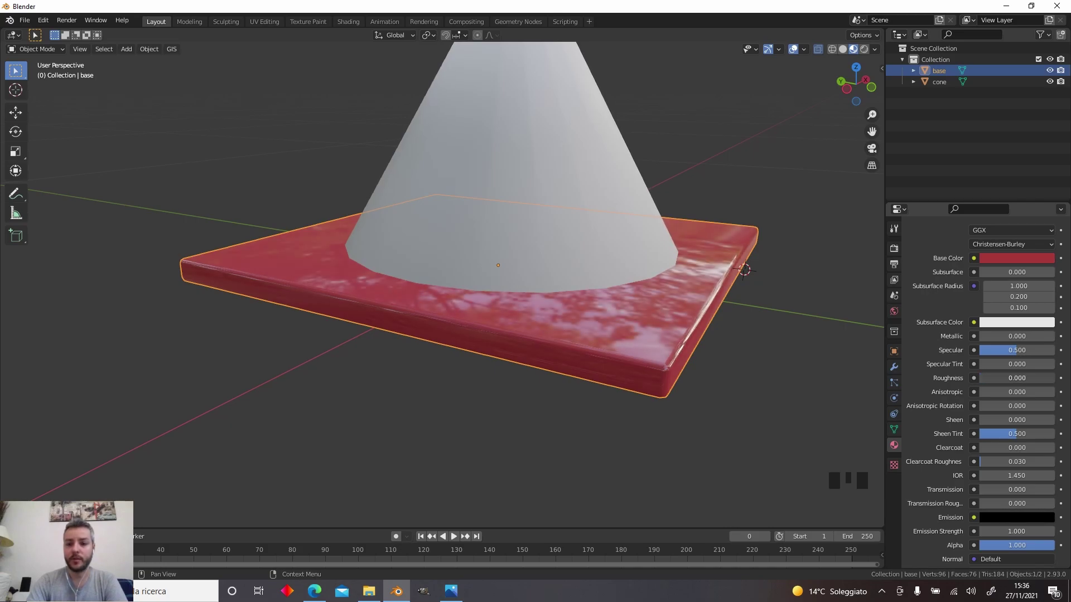
middle_click_drag(596, 304, 567, 348)
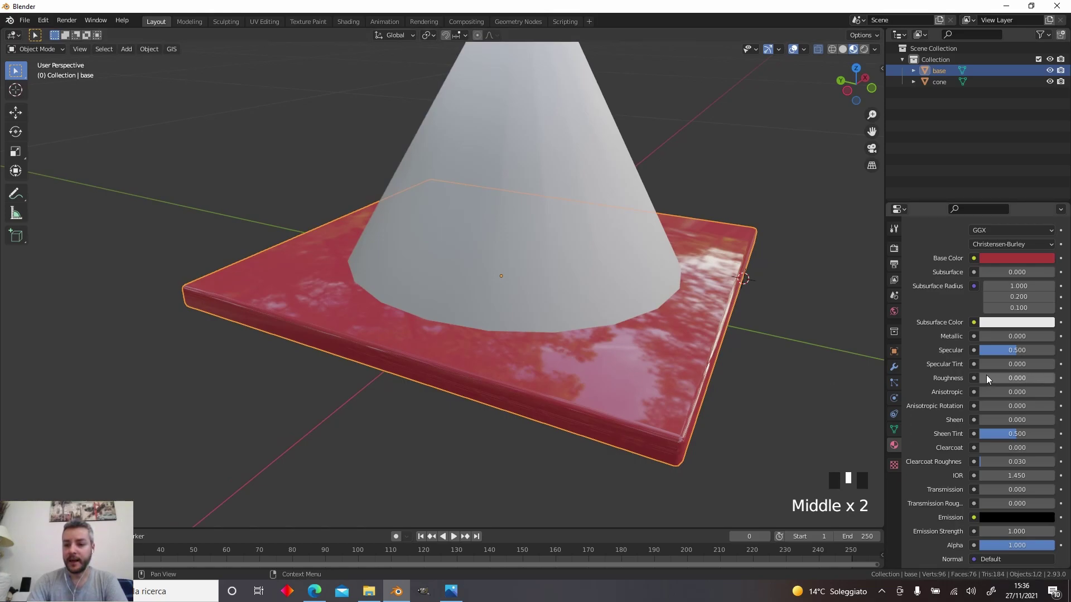
Raise the base material's Roughness to 1.0 and check the base's surface from several angles
left_click_drag(986, 378, 1051, 378)
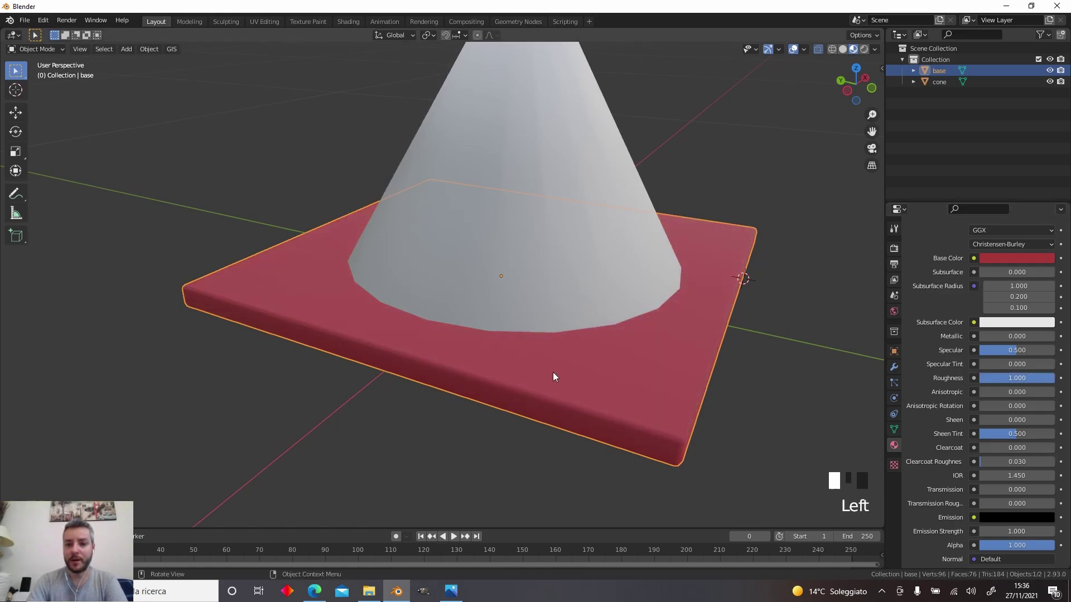
middle_click_drag(554, 372, 441, 387)
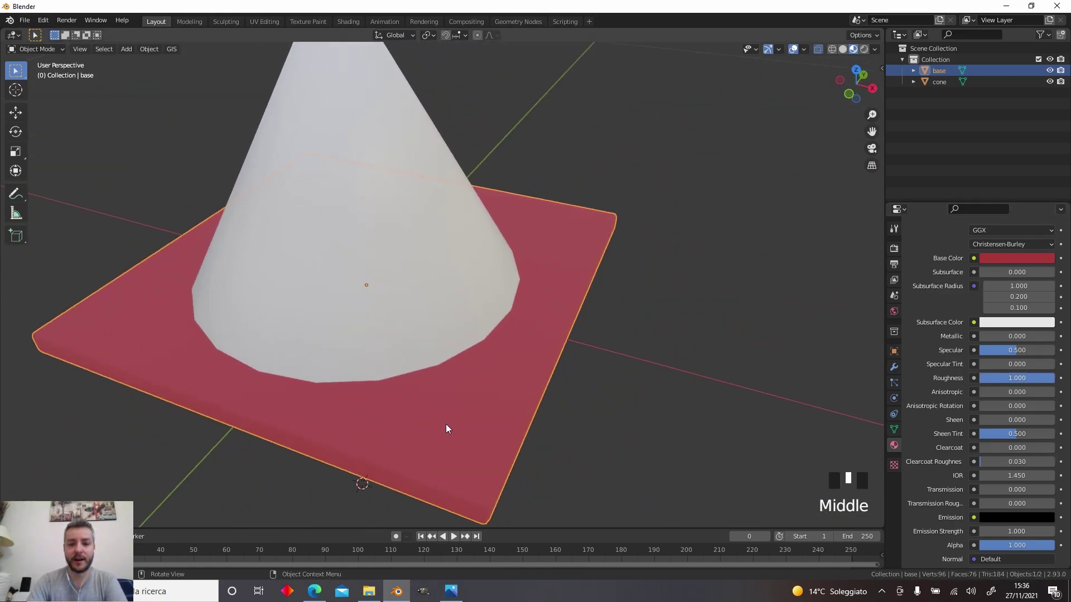
middle_click_drag(446, 425, 607, 395)
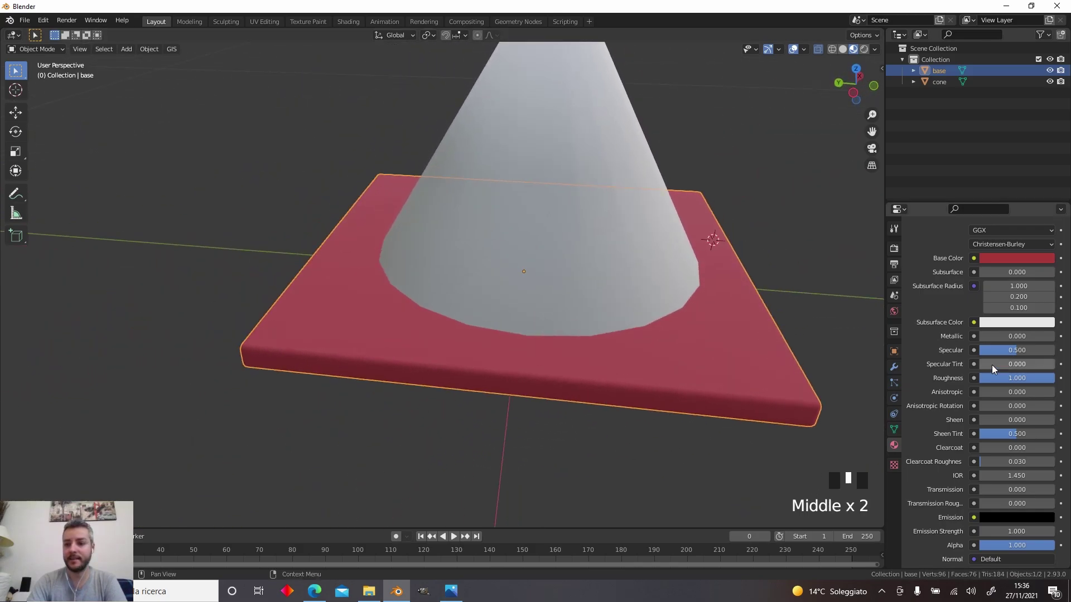
Lower the red base material's roughness to 0.140 and its specular value to 0.243
left_click_drag(1047, 378, 994, 351)
middle_click_drag(592, 312, 669, 335)
mouse_move(985, 339)
left_mouse_down()
mouse_move(1055, 336)
mouse_move(982, 338)
left_mouse_up()
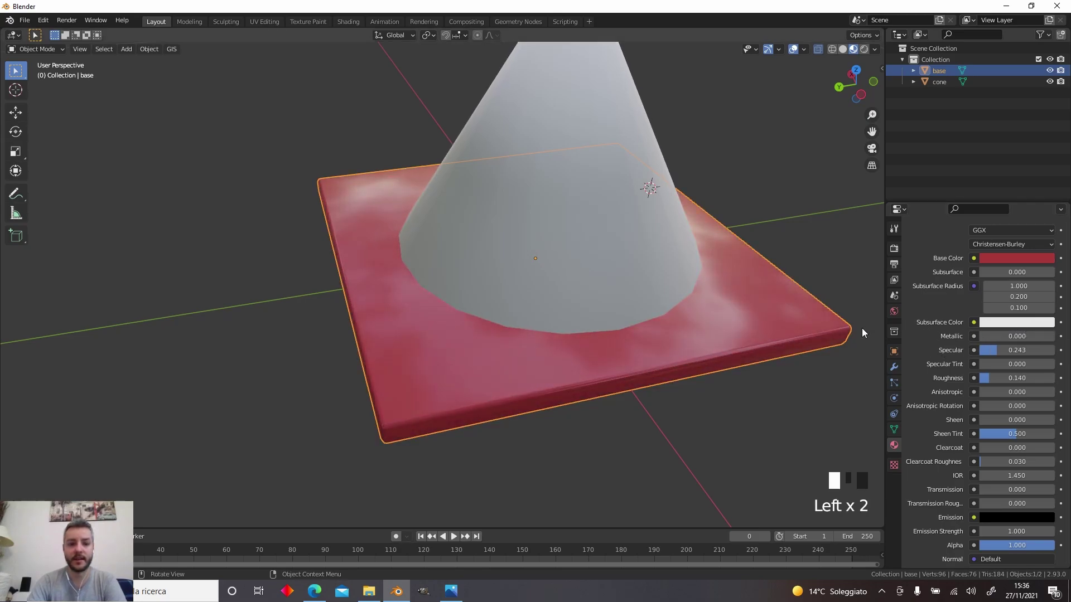
scroll(864, 335, "down", 4)
middle_click_drag(563, 246, 637, 269)
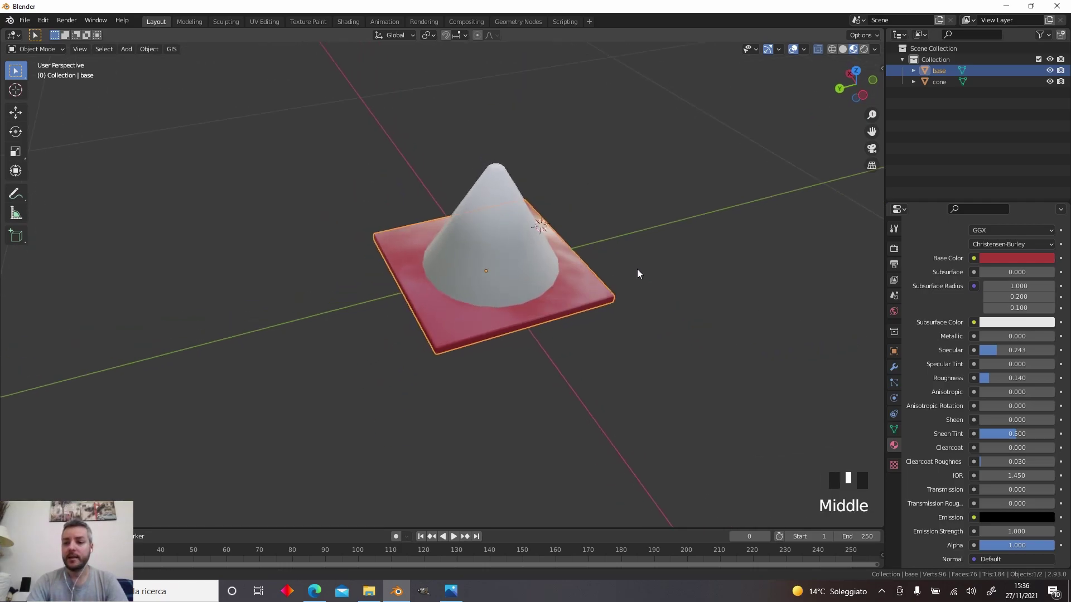
Rename the base object's red material to cone_red
scroll(923, 262, "up", 5)
scroll(922, 262, "up", 6)
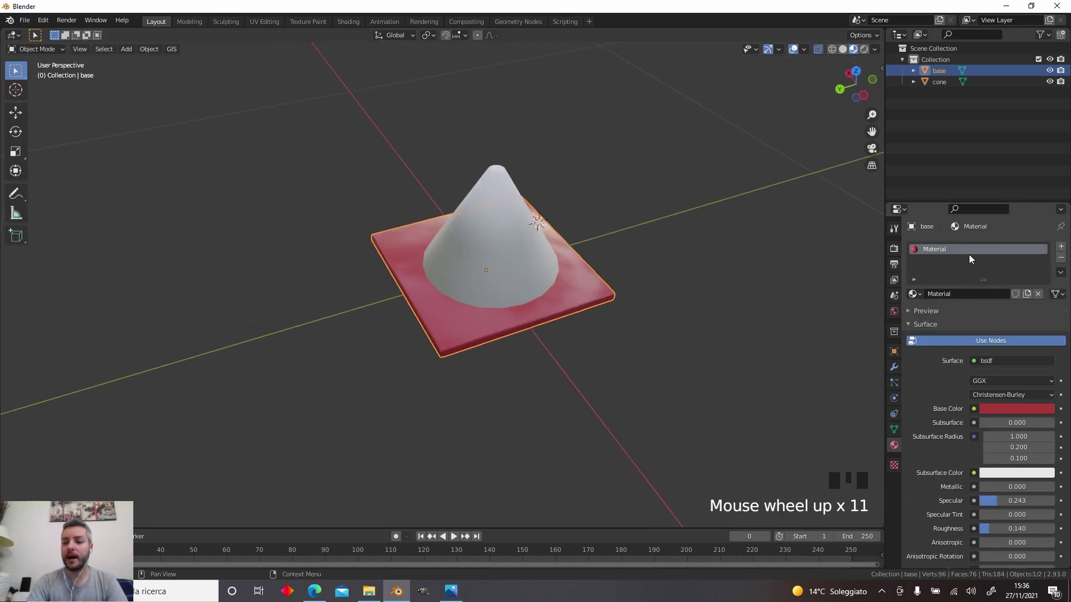
left_click(952, 294)
type("cone")
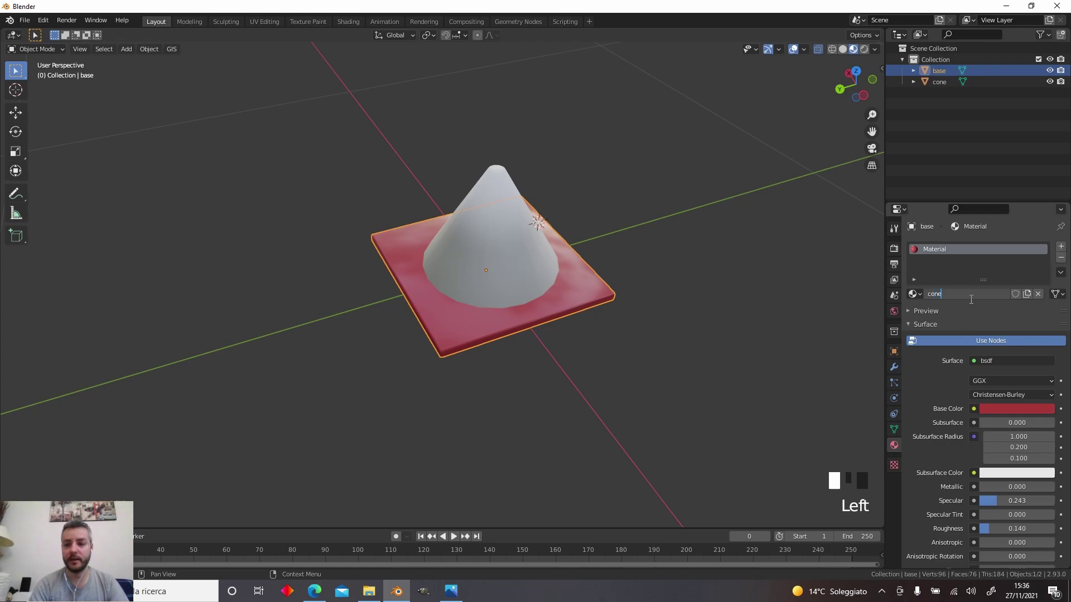
type("-red")
key("BackSpace")
key("BackSpace")
key("BackSpace")
key("BackSpace")
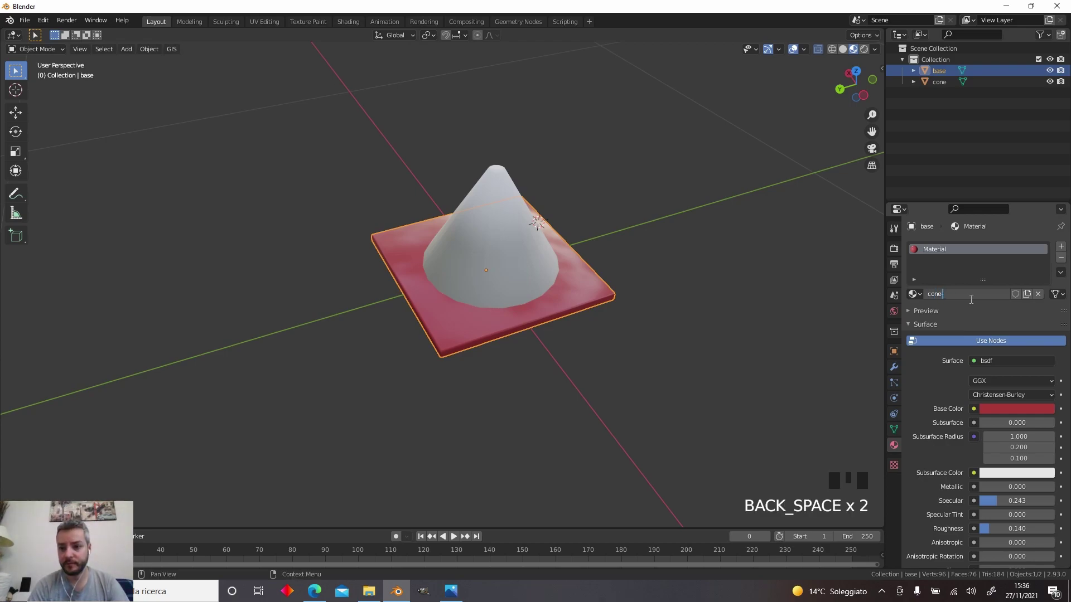
type("_red")
key("Return")
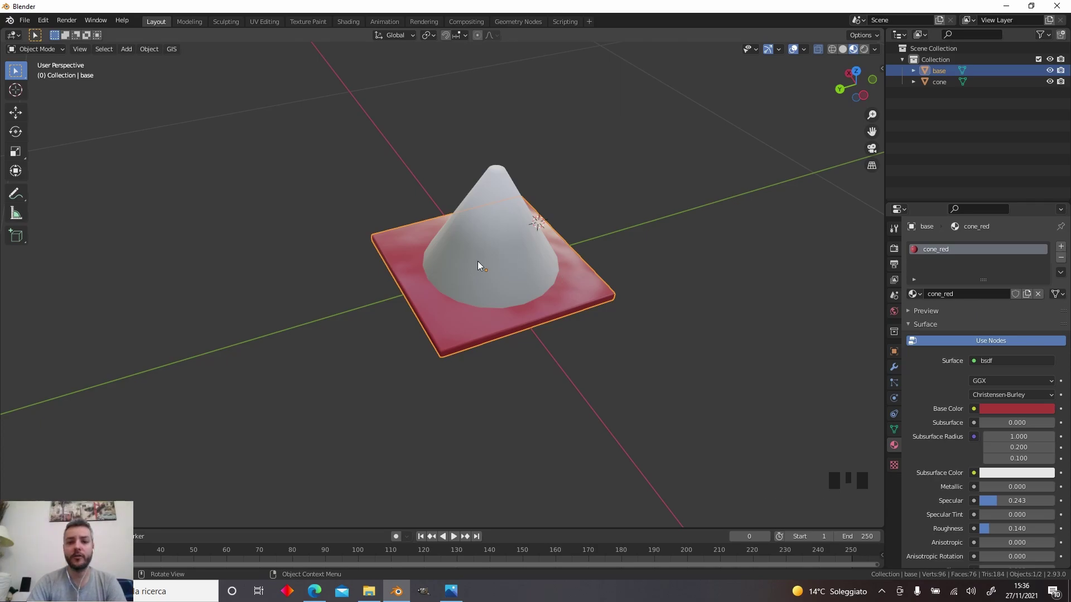
Assign the existing cone_red material to the cone object in place of cone_white
middle_click_drag(477, 261, 584, 300)
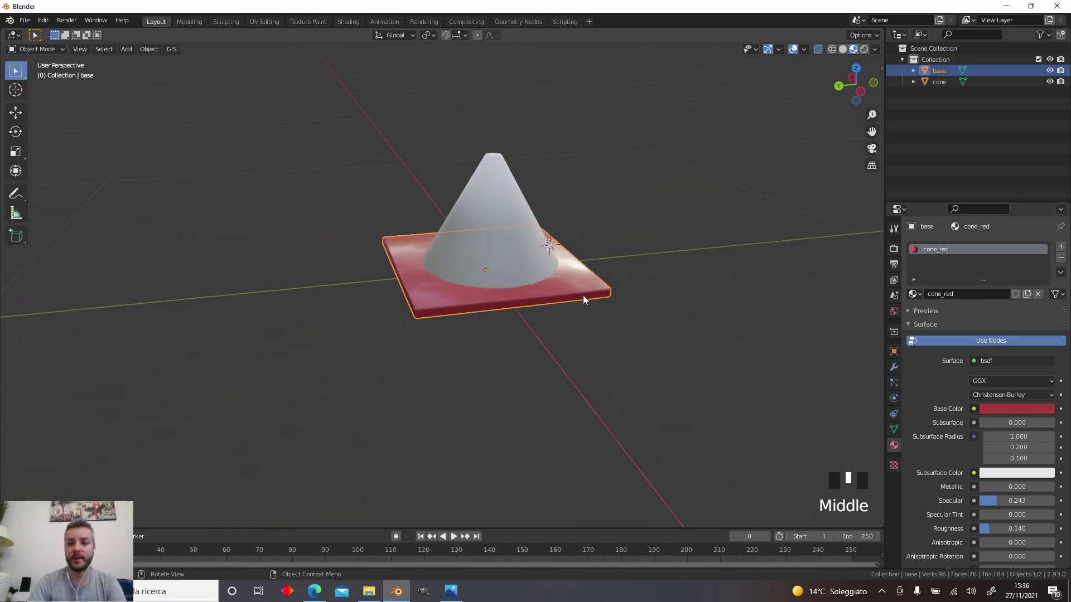
left_click(481, 199)
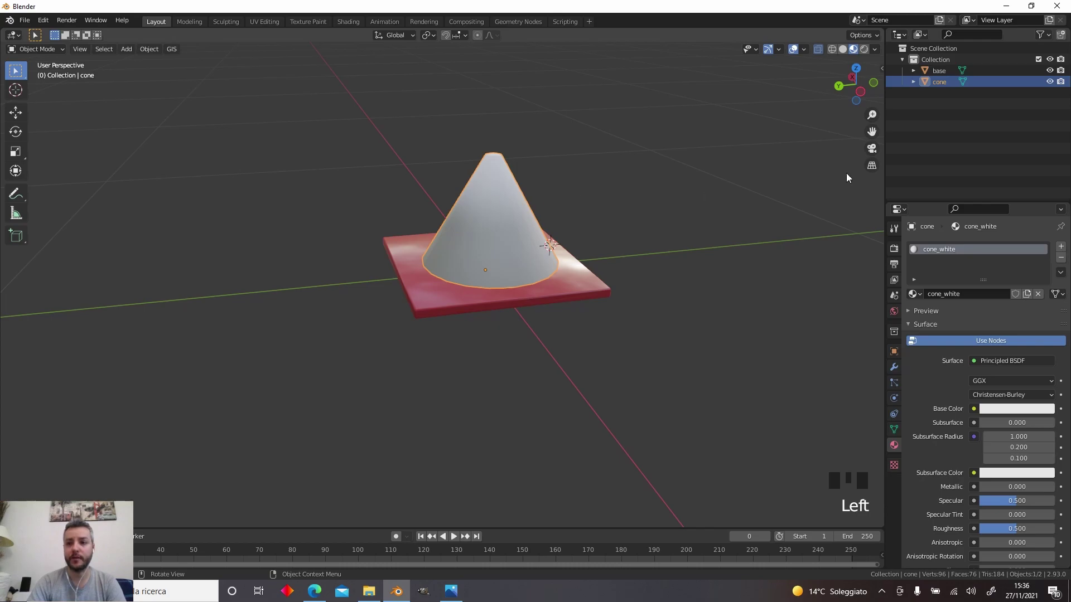
left_click(913, 294)
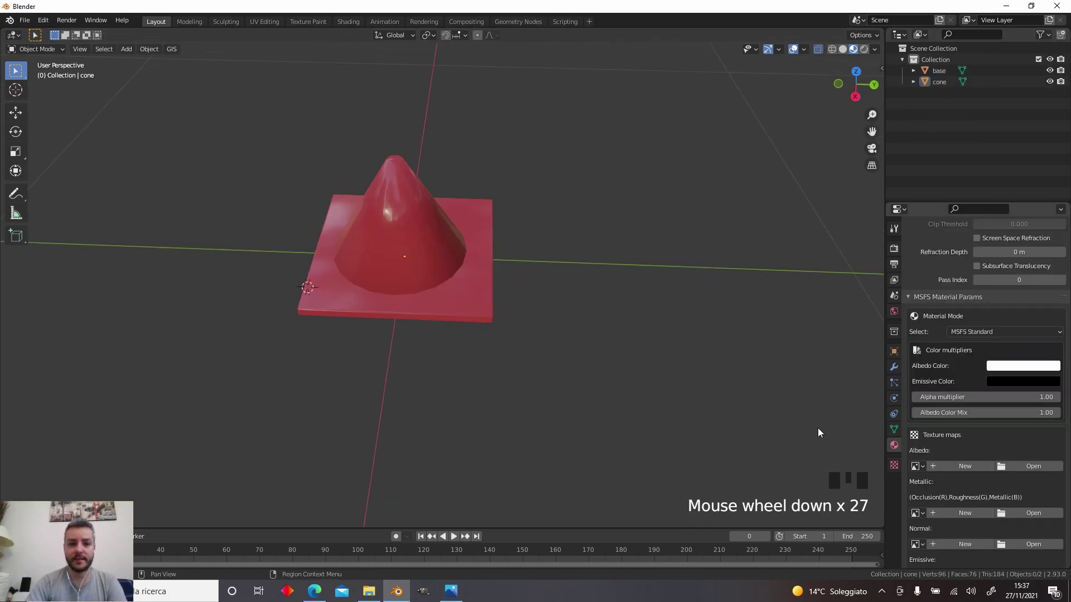
scroll(389, 305, "up", 5)
middle_click_drag(389, 306, 514, 269)
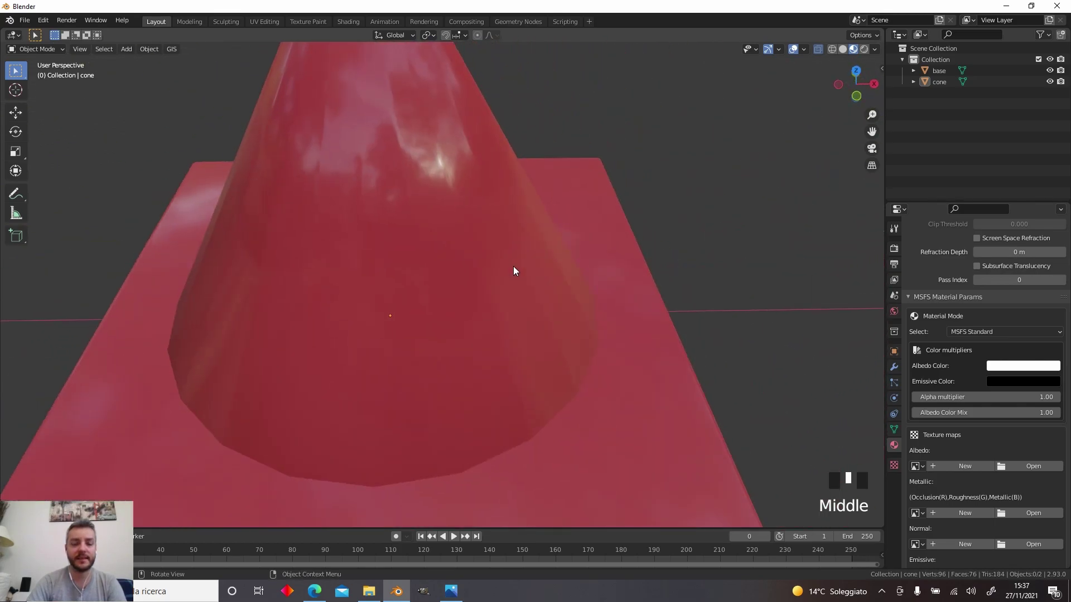
scroll(514, 270, "down", 2)
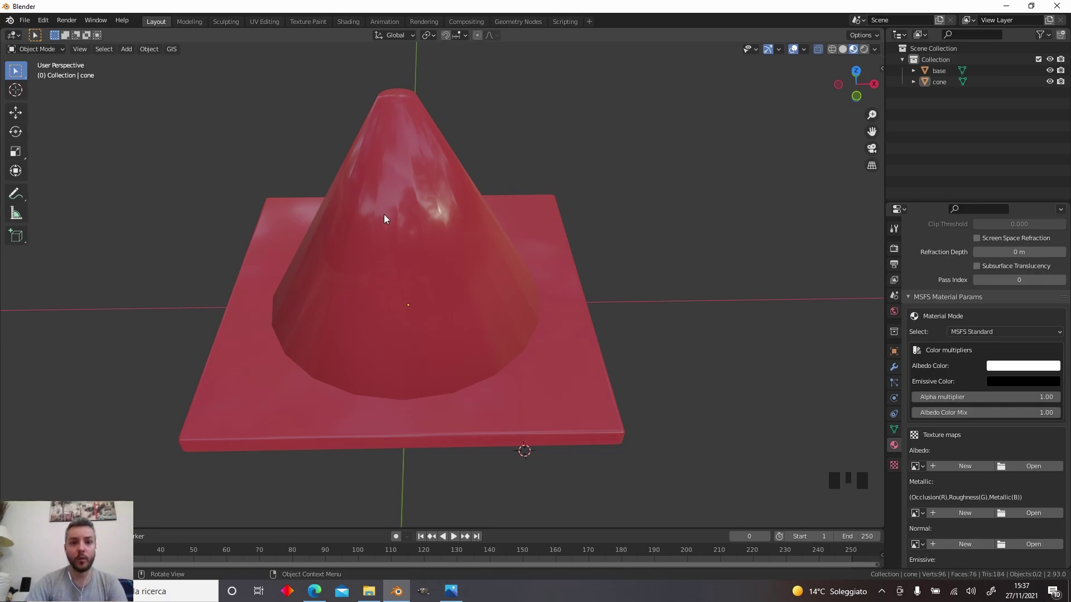
Switch to the web browser and open the textures.com texture library
mouse_move(321, 591)
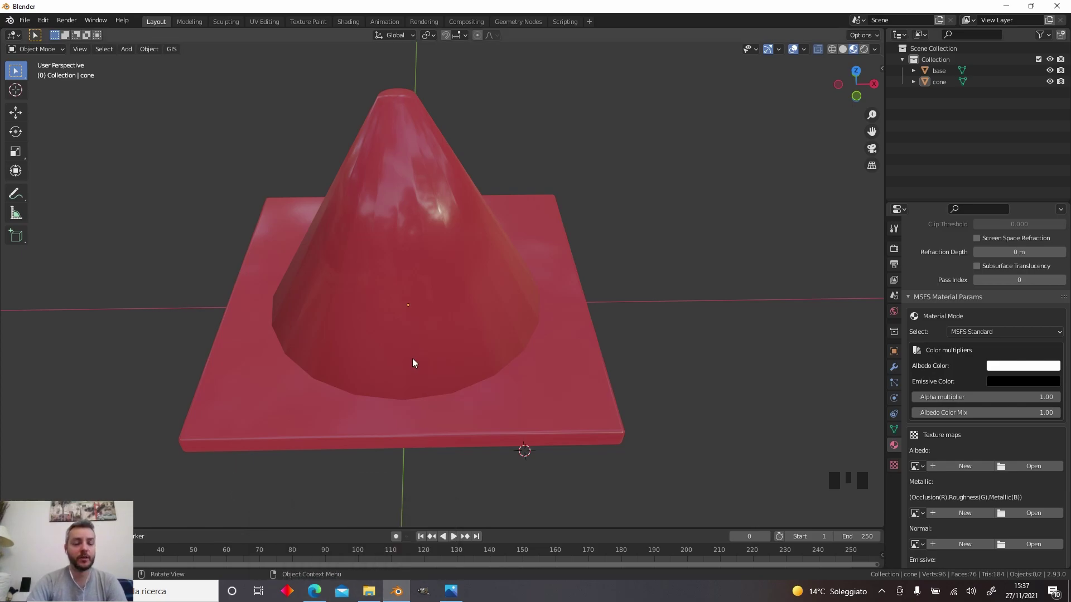
key("alt+Tab")
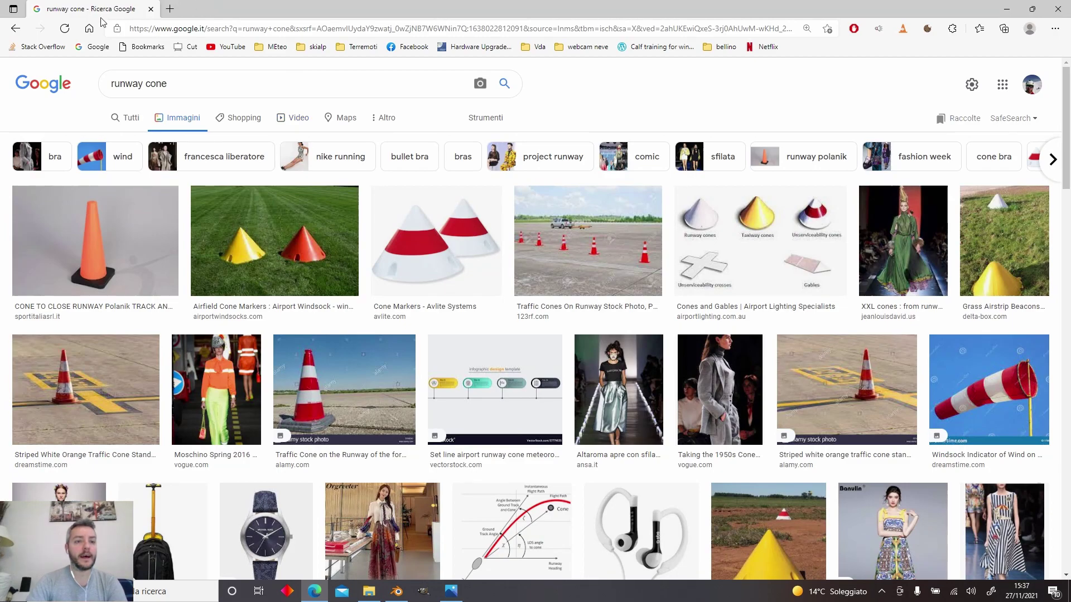
left_click(99, 48)
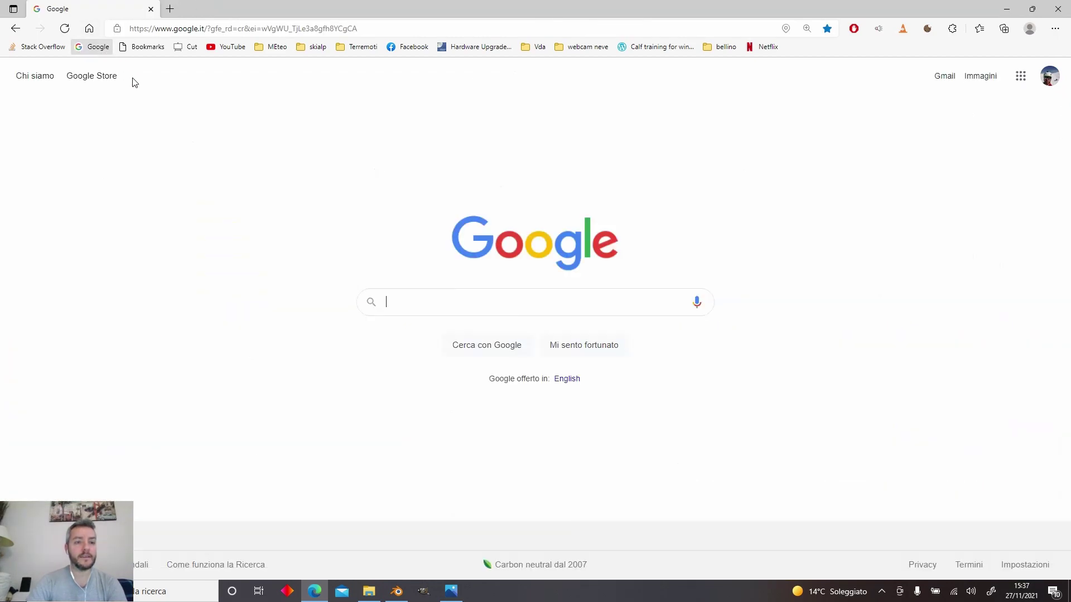
left_click(288, 28)
type("texture")
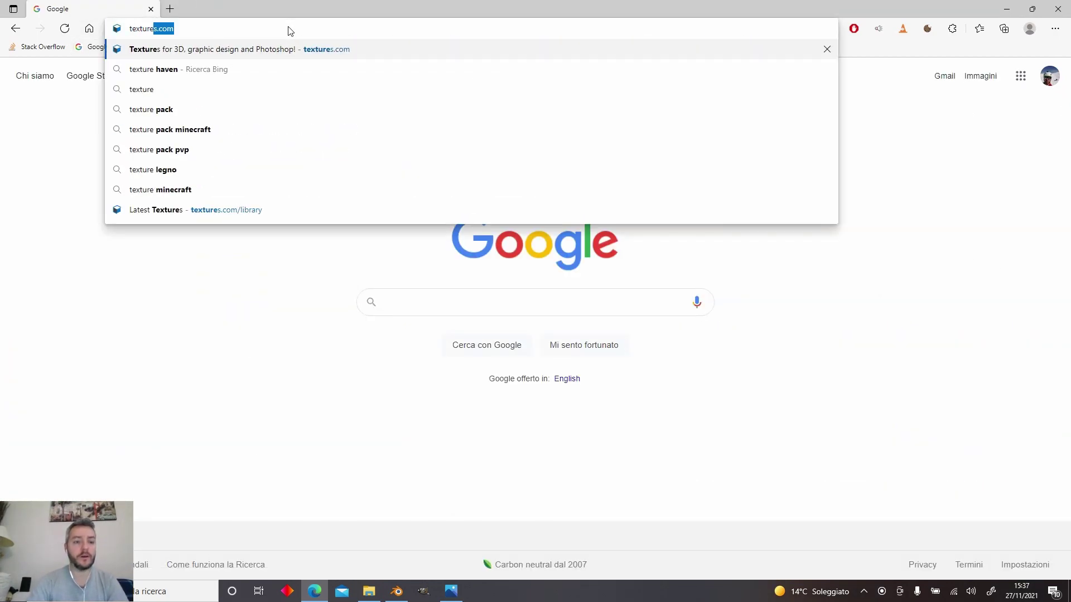
left_click(312, 50)
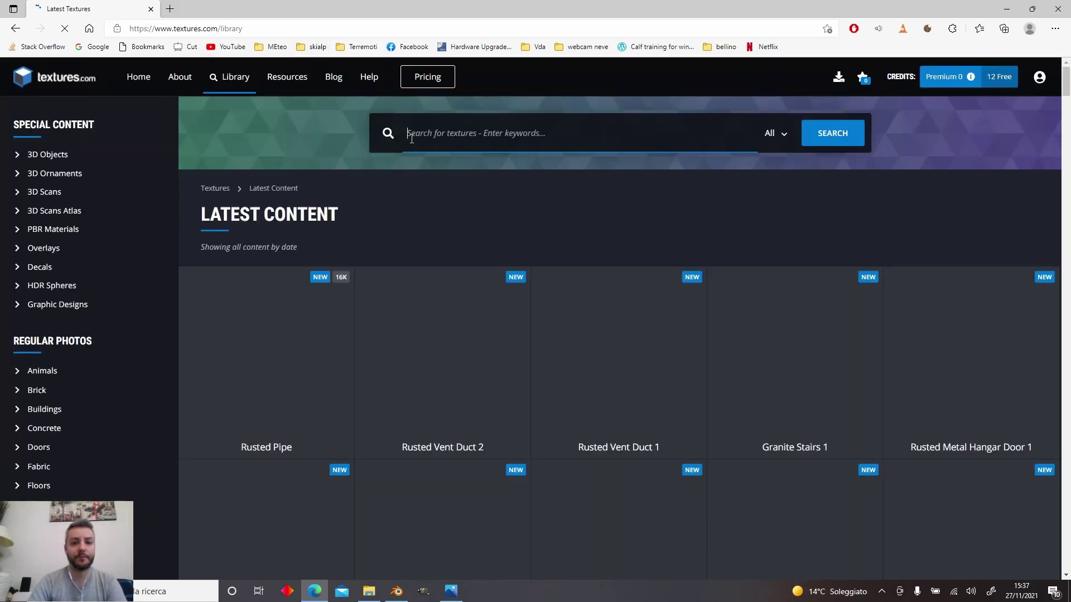
Search the texture library for "plastic" and open the Scratched Plastic material
type("plastic")
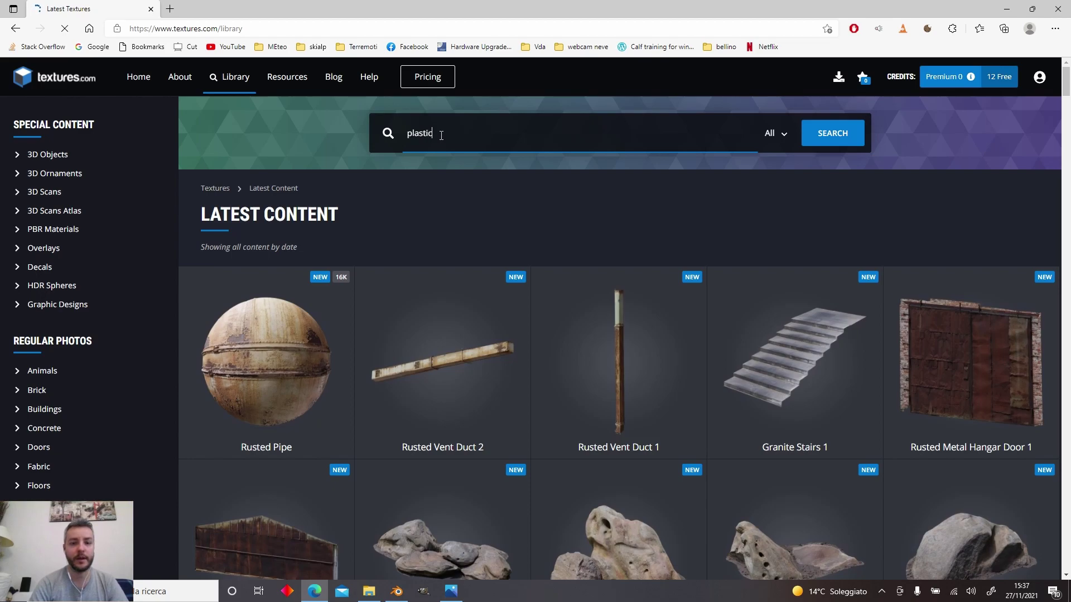
key("Return")
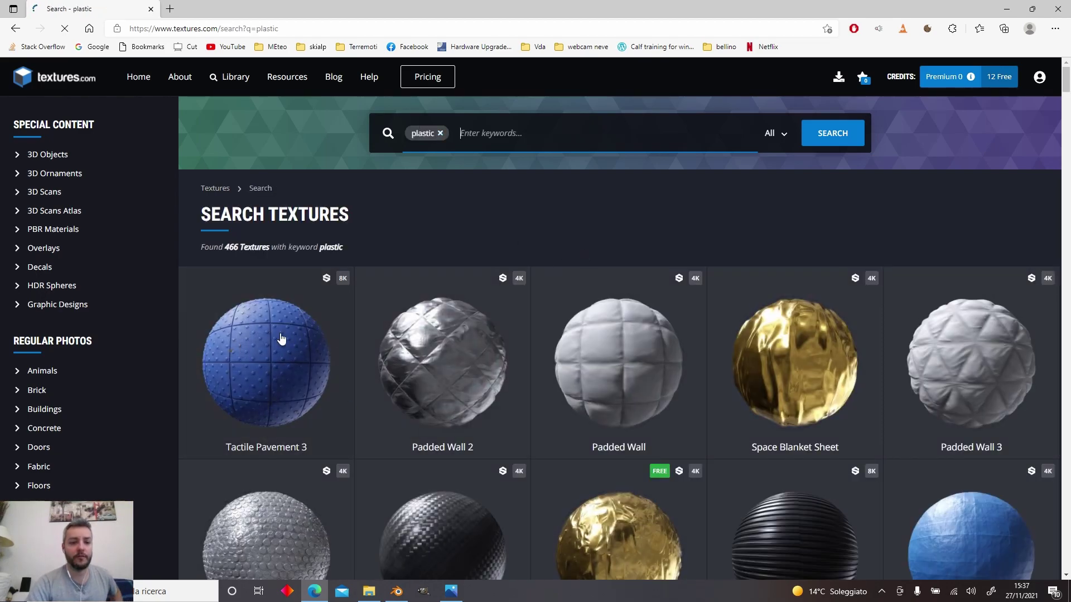
scroll(607, 334, "down", 4)
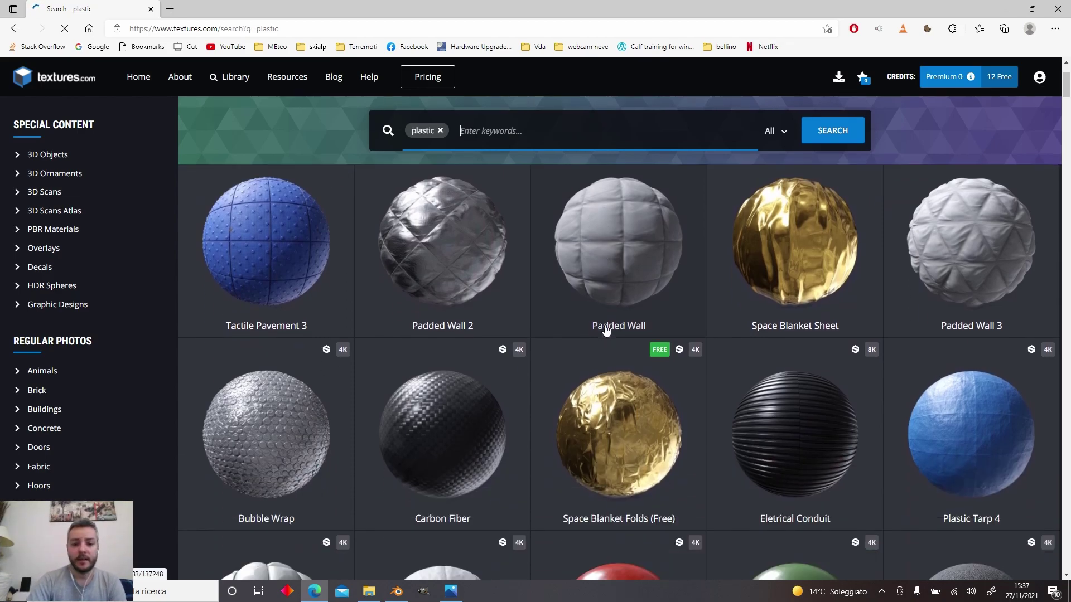
scroll(617, 309, "down", 2)
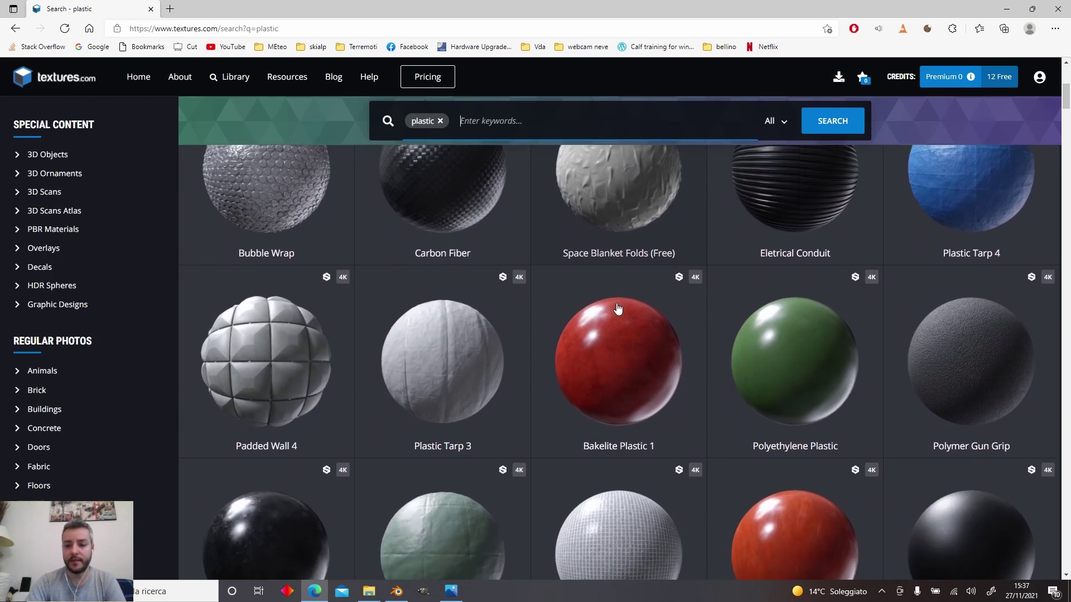
scroll(502, 254, "down", 3)
scroll(478, 249, "down", 3)
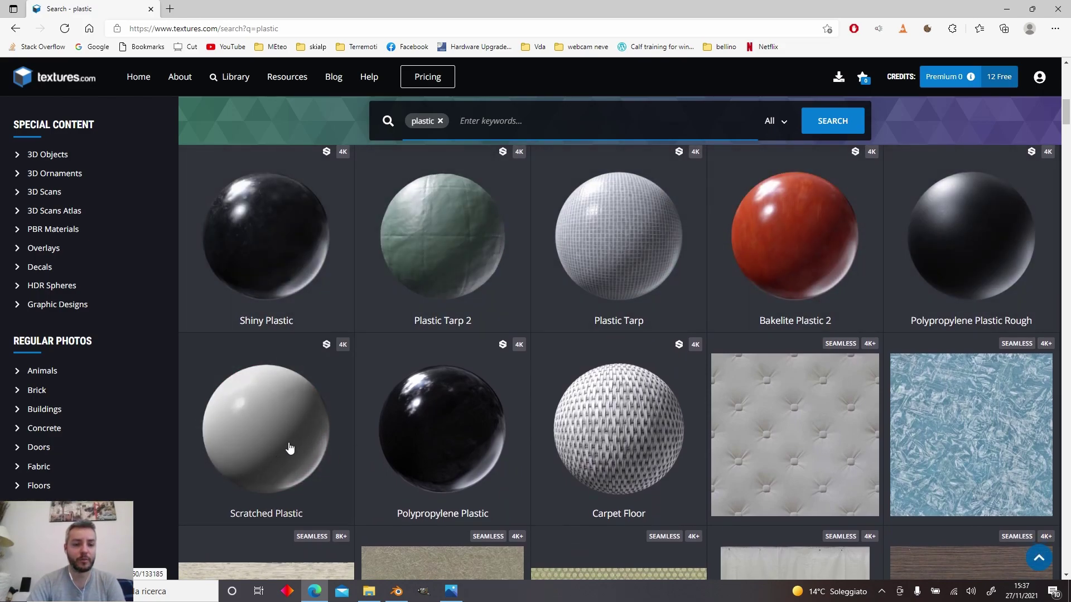
left_click(255, 409)
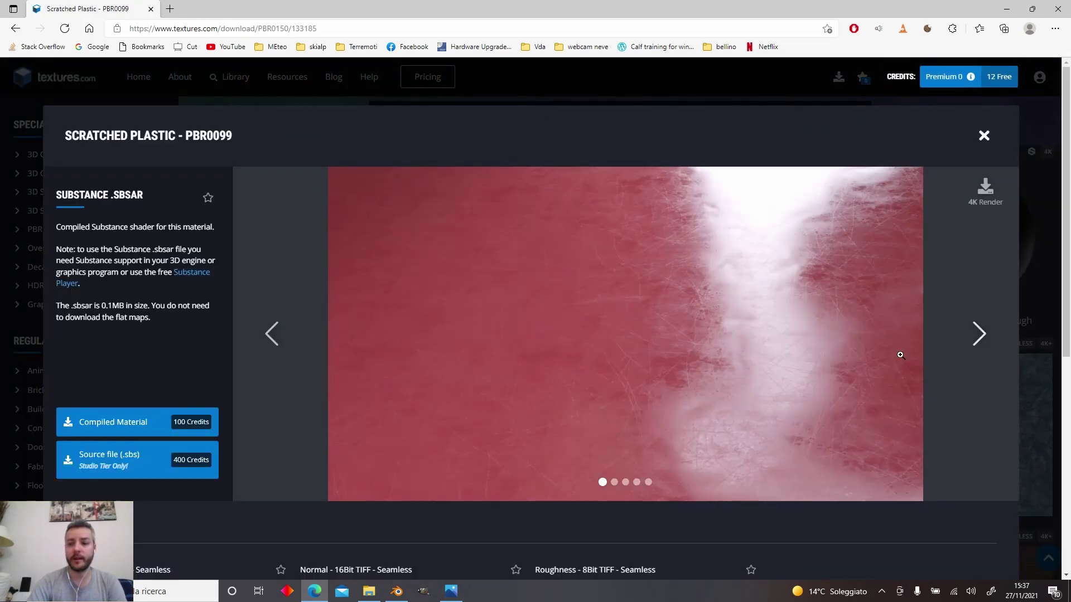
Examine the Scratched Plastic render at full size and its albedo, normal and roughness flat maps with their download sizes
left_click(716, 333)
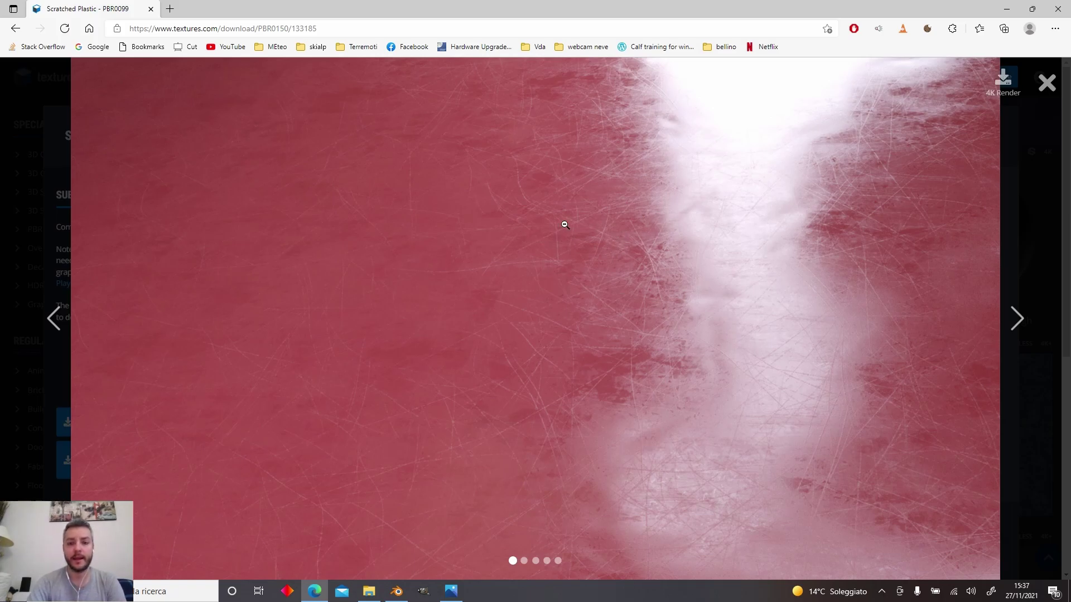
left_click(702, 265)
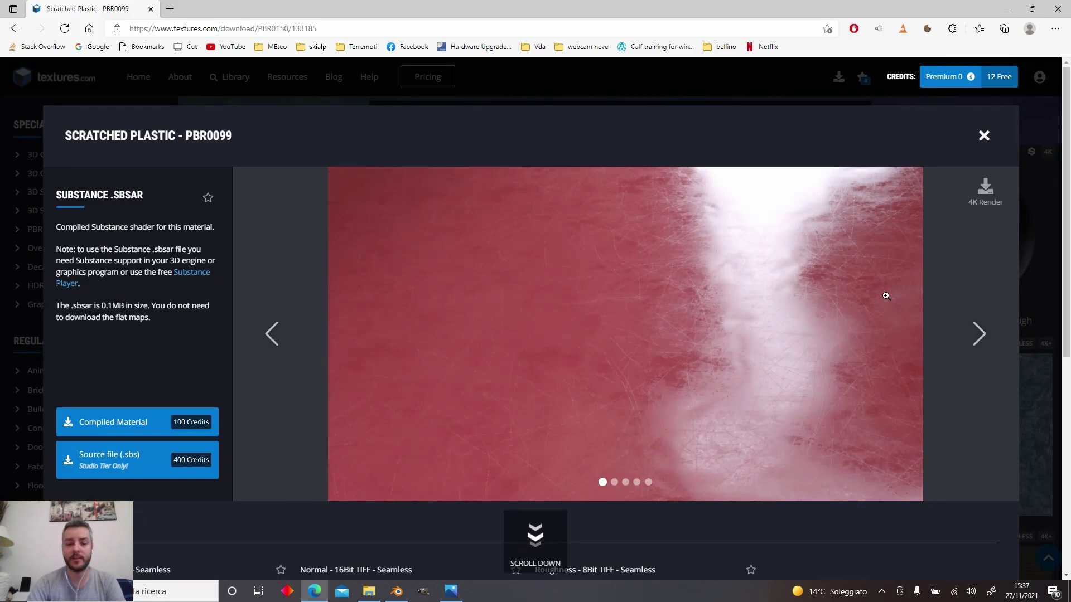
scroll(941, 290, "down", 6)
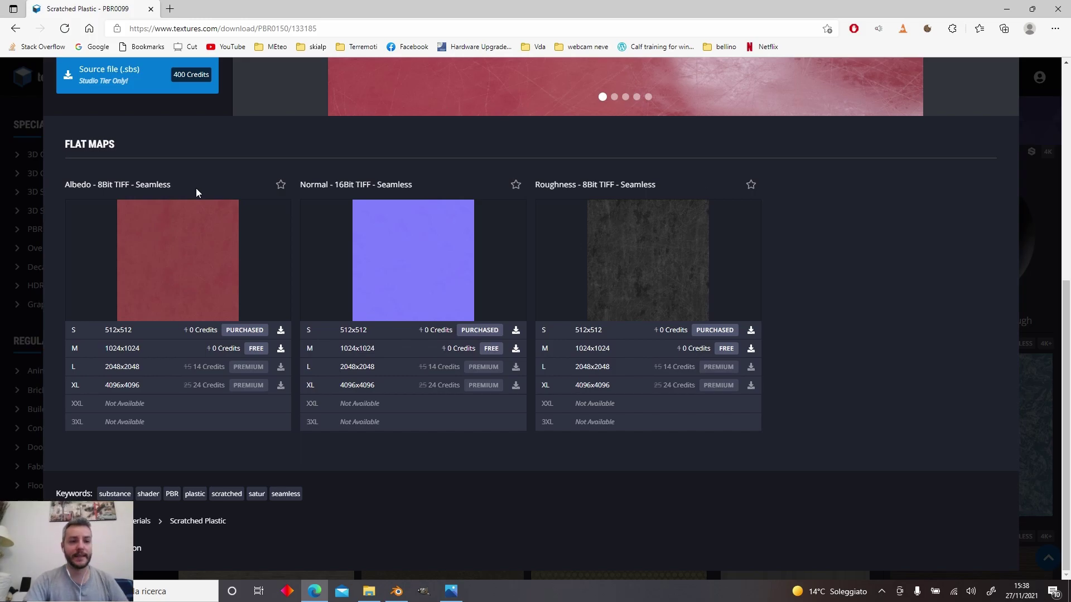
mouse_move(196, 300)
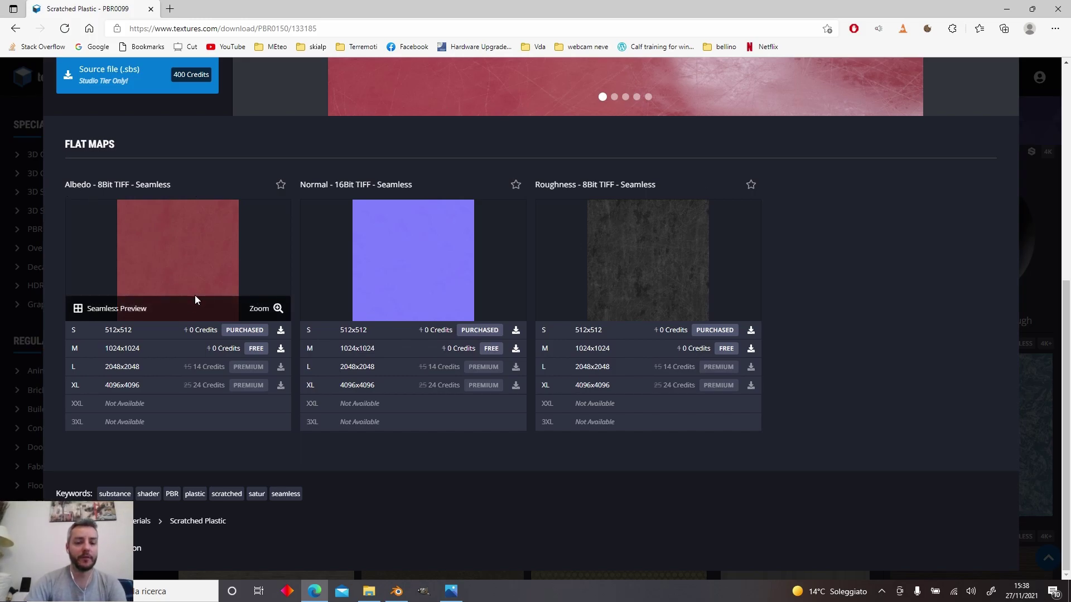
mouse_move(428, 262)
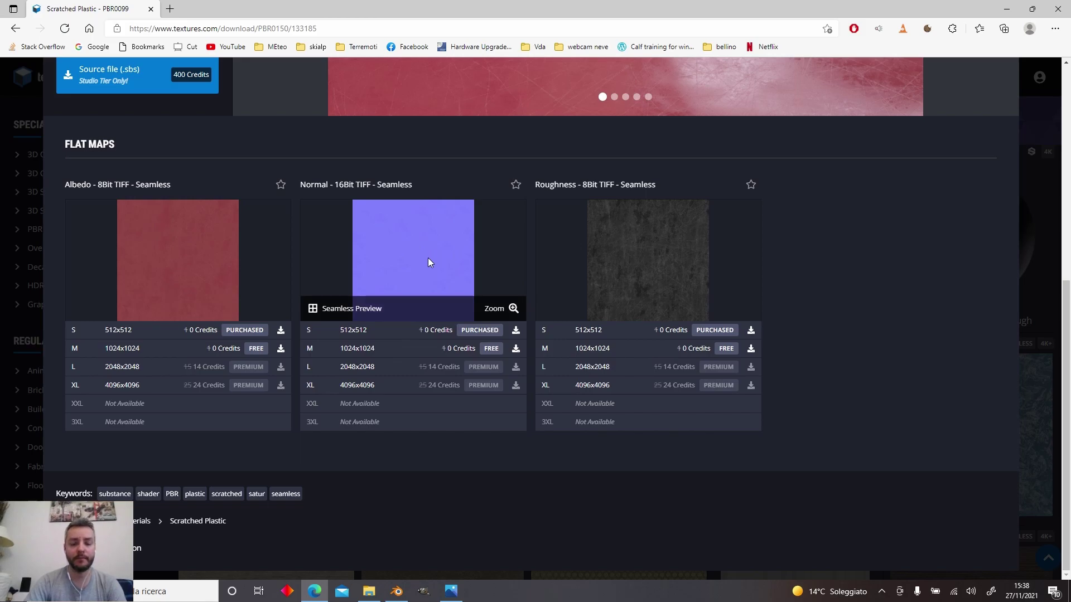
mouse_move(679, 251)
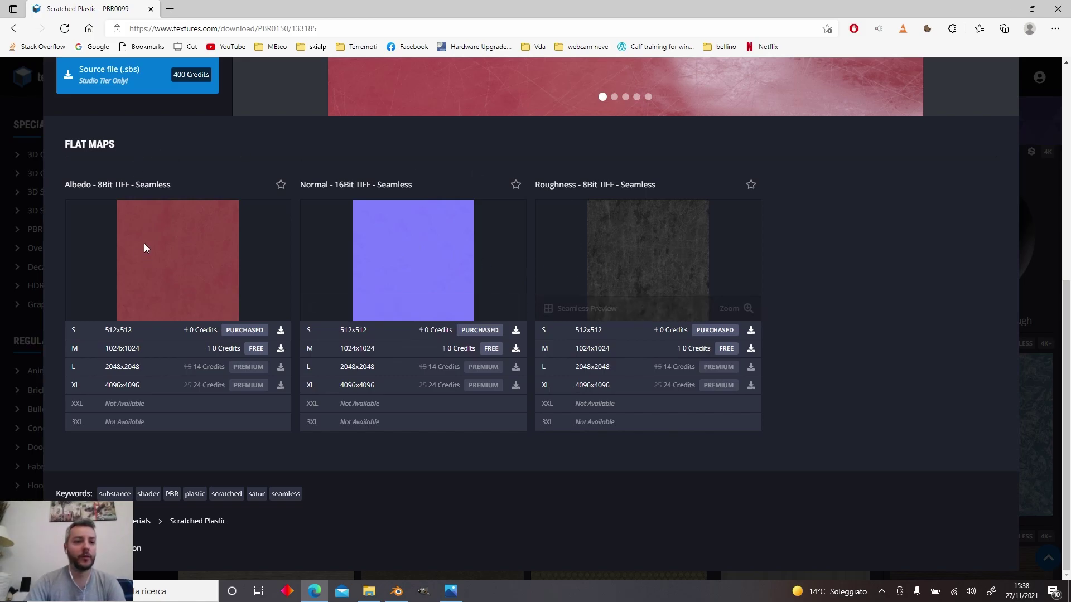
mouse_move(202, 261)
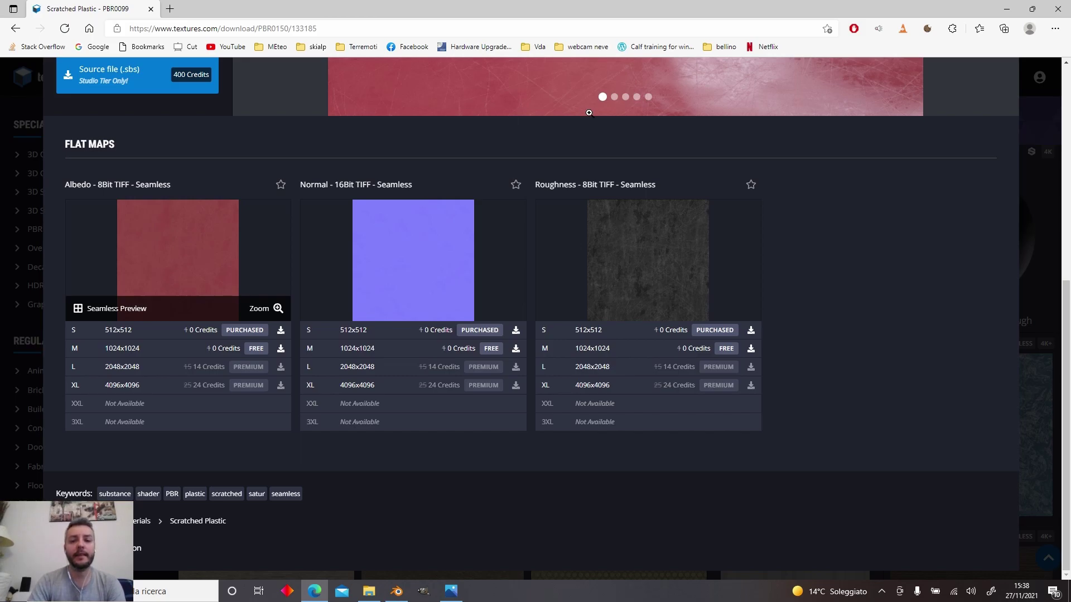
mouse_move(645, 237)
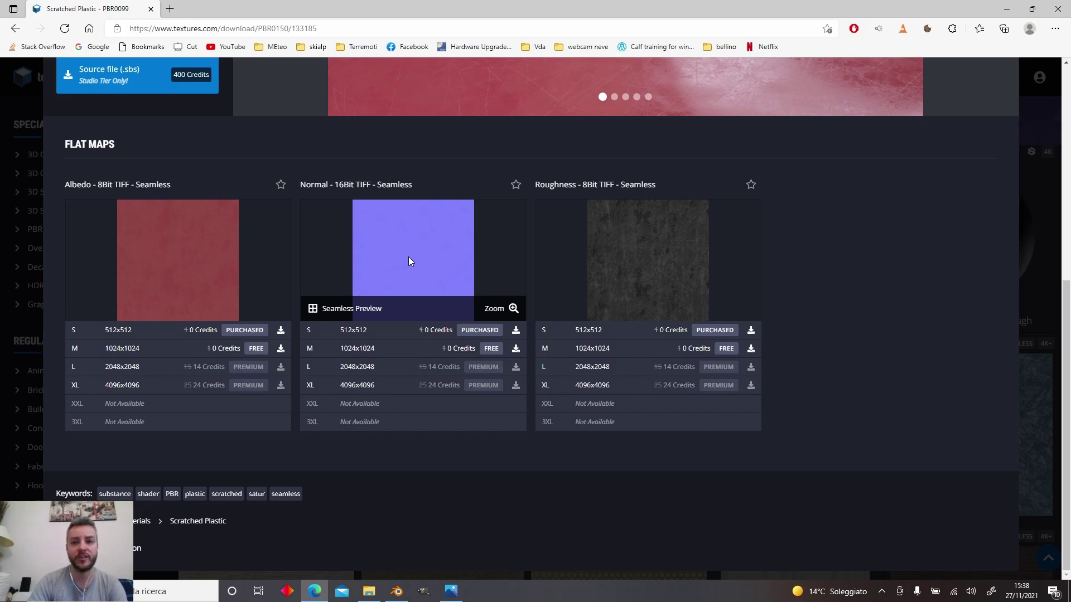
scroll(641, 179, "up", 3)
left_click(632, 160)
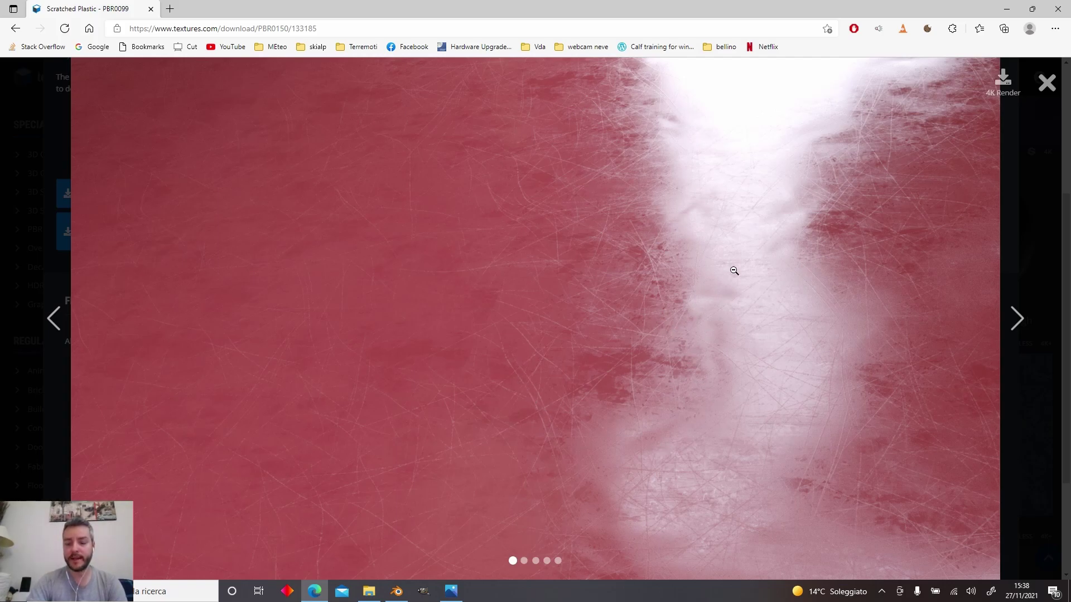
left_click(639, 258)
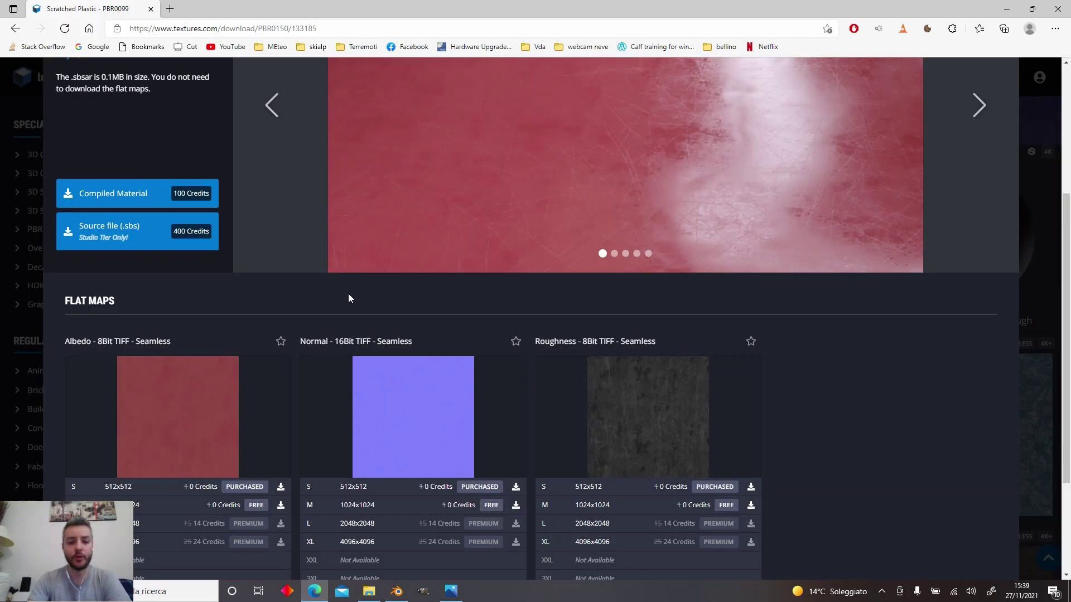
scroll(348, 294, "down", 3)
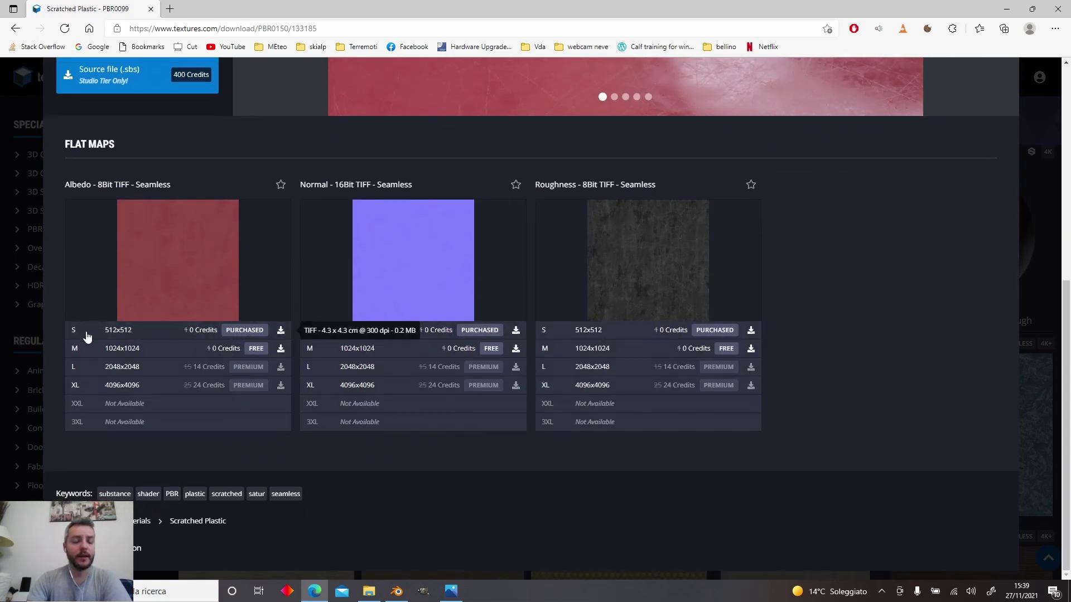
mouse_move(128, 272)
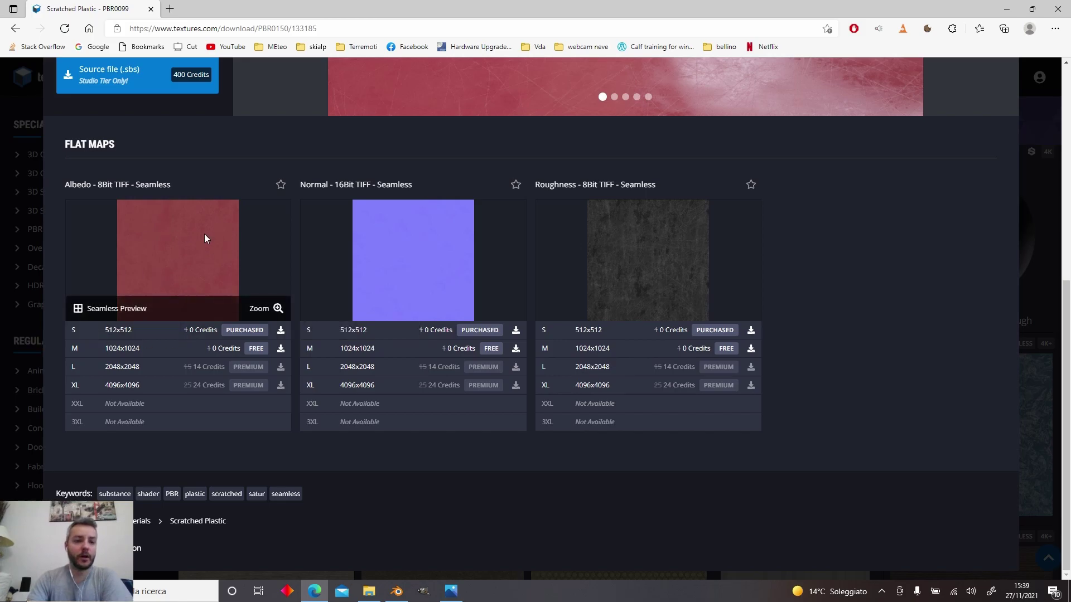
mouse_move(113, 336)
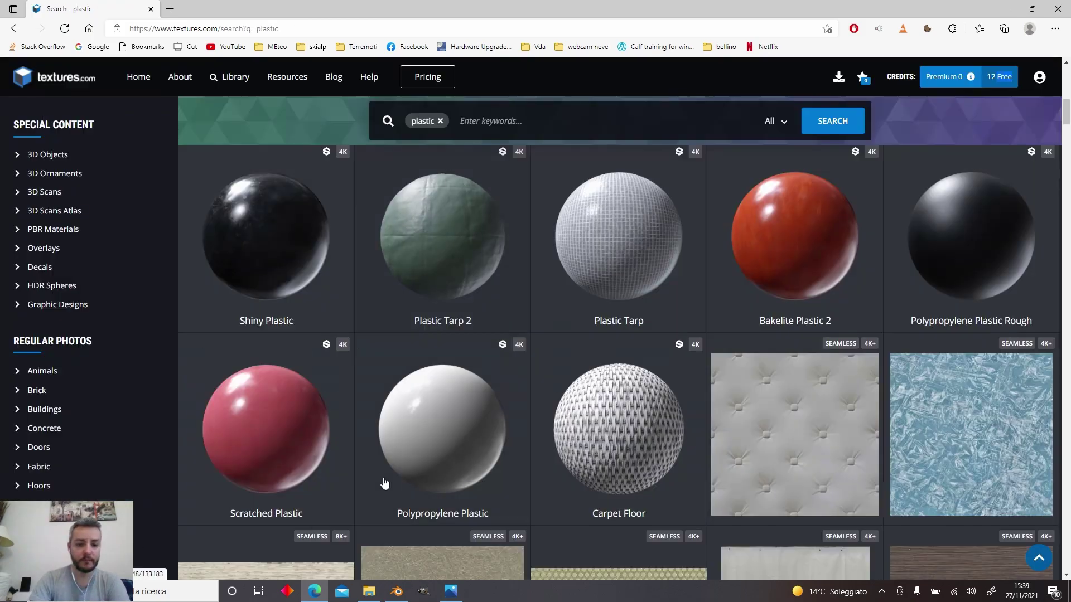
Switch to the file manager and locate the downloaded Plastic_Scratched_512 albedo, normal and roughness maps in the textures folder
key("alt+Left")
left_click(369, 592)
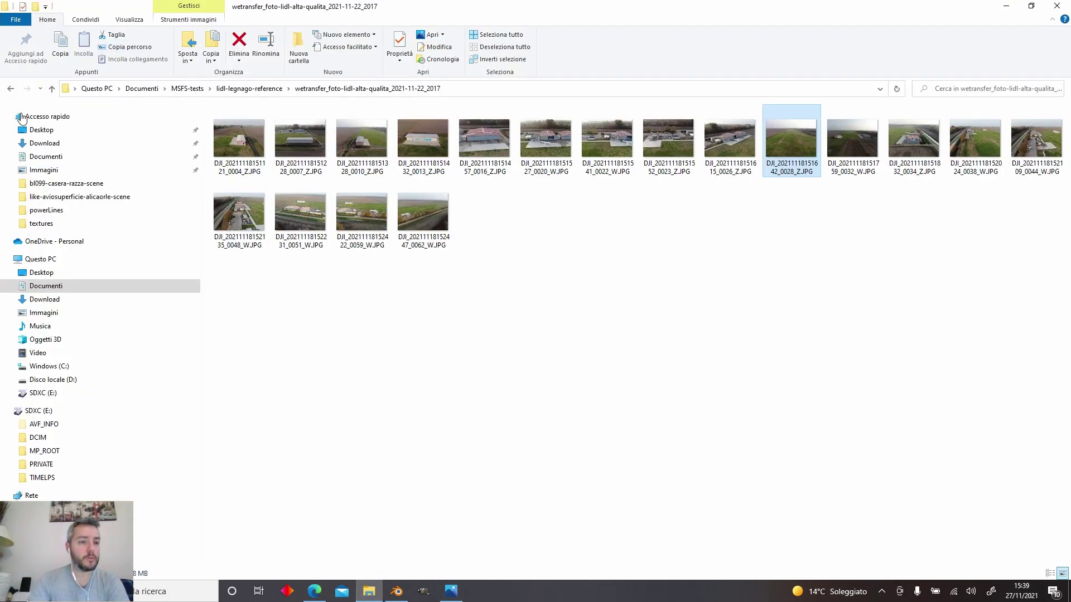
left_click(42, 224)
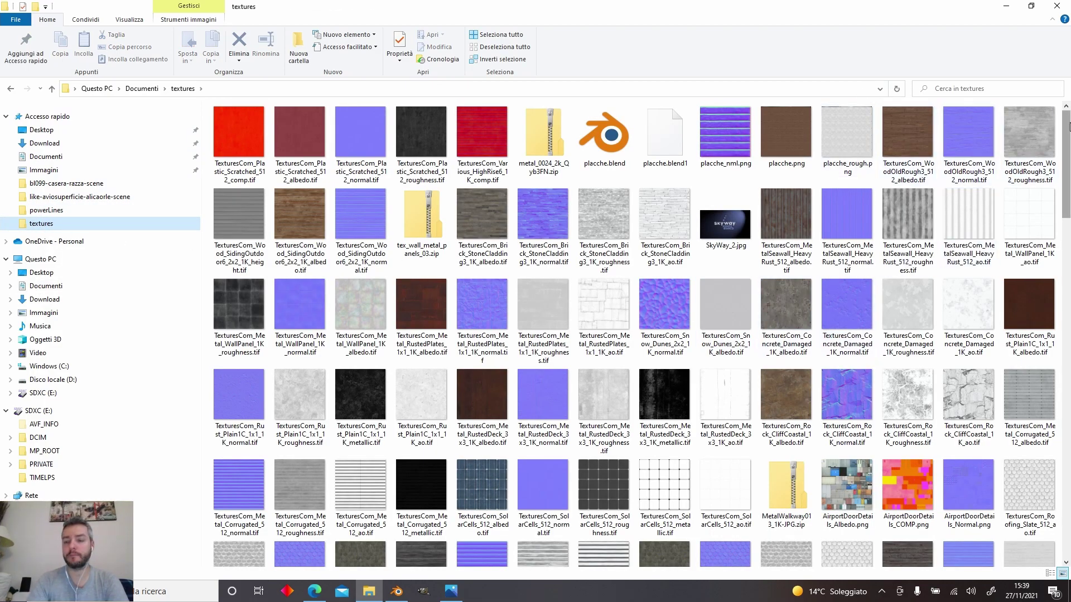
left_click_drag(1067, 128, 428, 160)
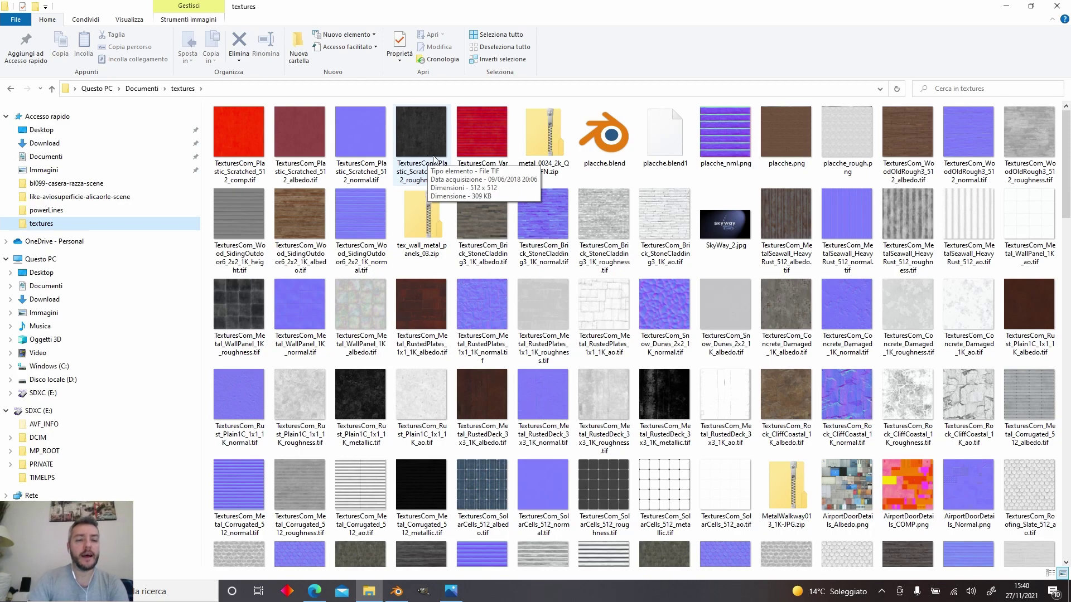
left_click(292, 126)
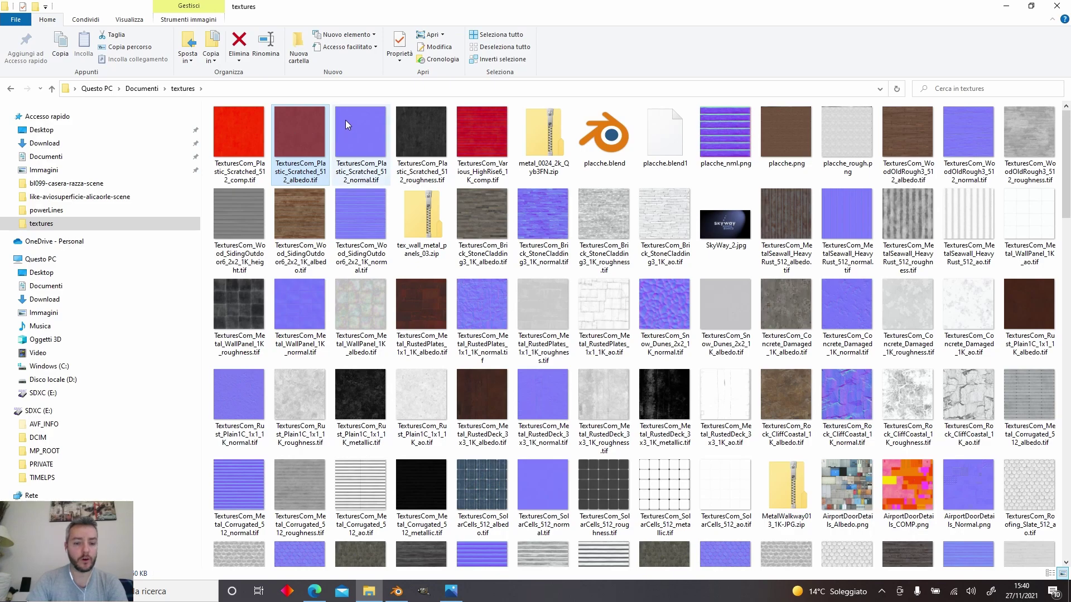
Switch to Blender and load TexturesCom_Plastic_Scratched_512_albedo.tif from the textures folder as the material's albedo map
left_click(397, 592)
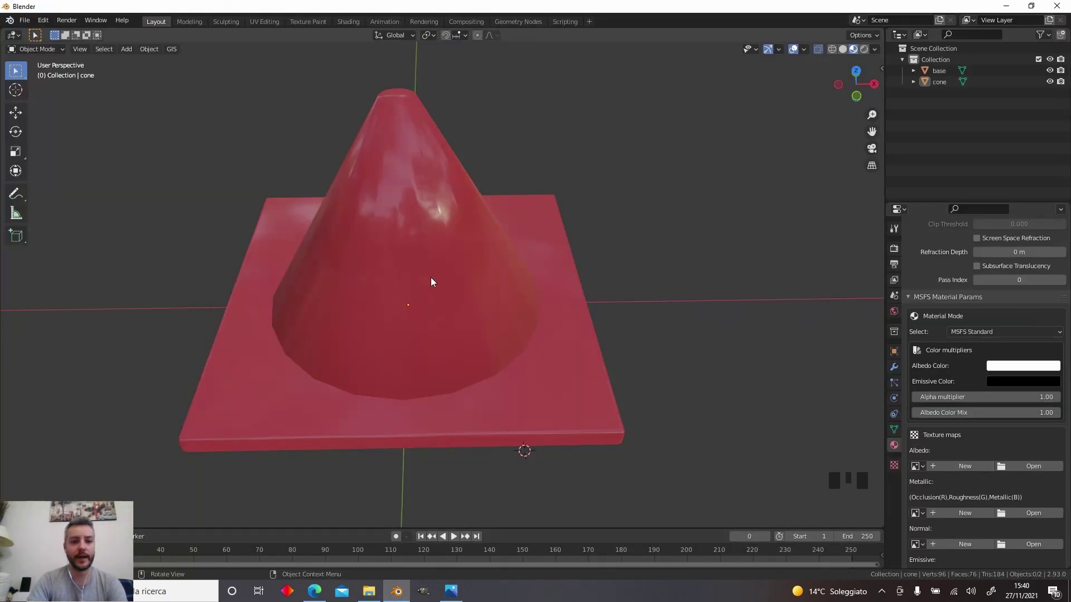
left_click(1047, 468)
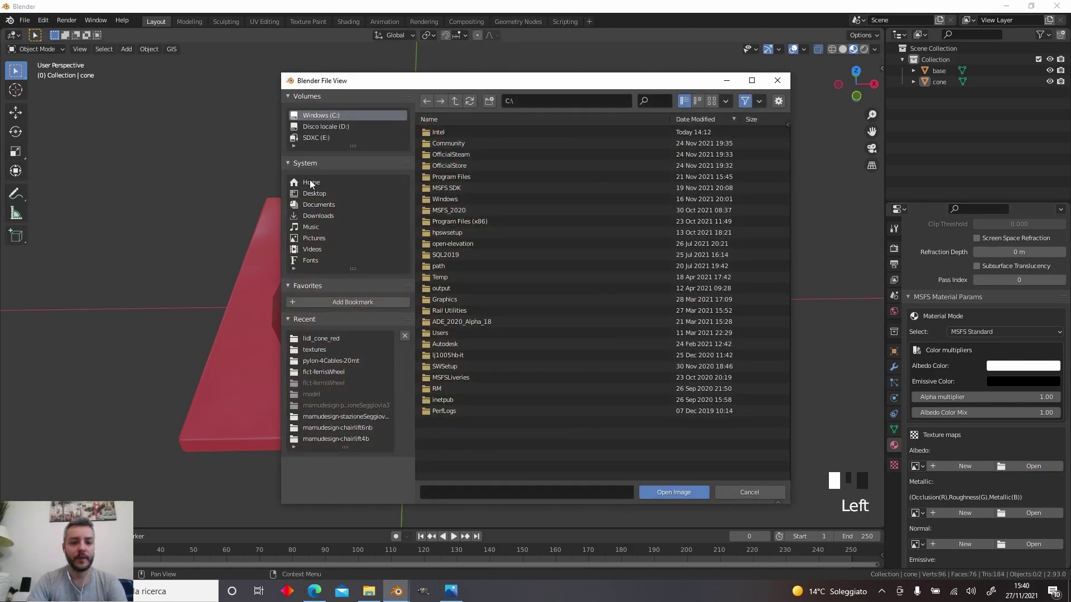
left_click(320, 350)
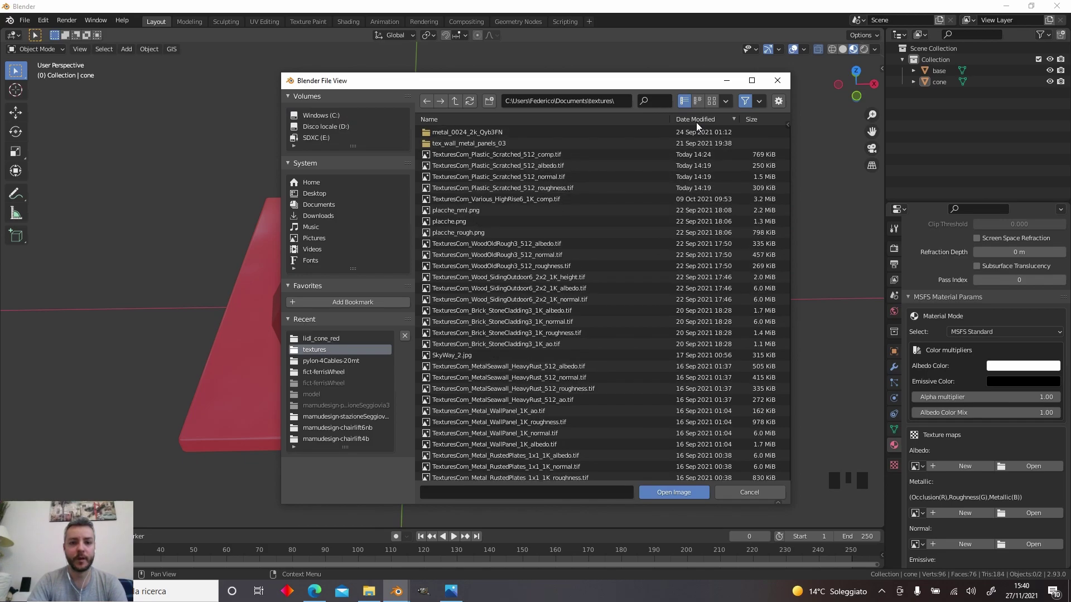
left_click(581, 166)
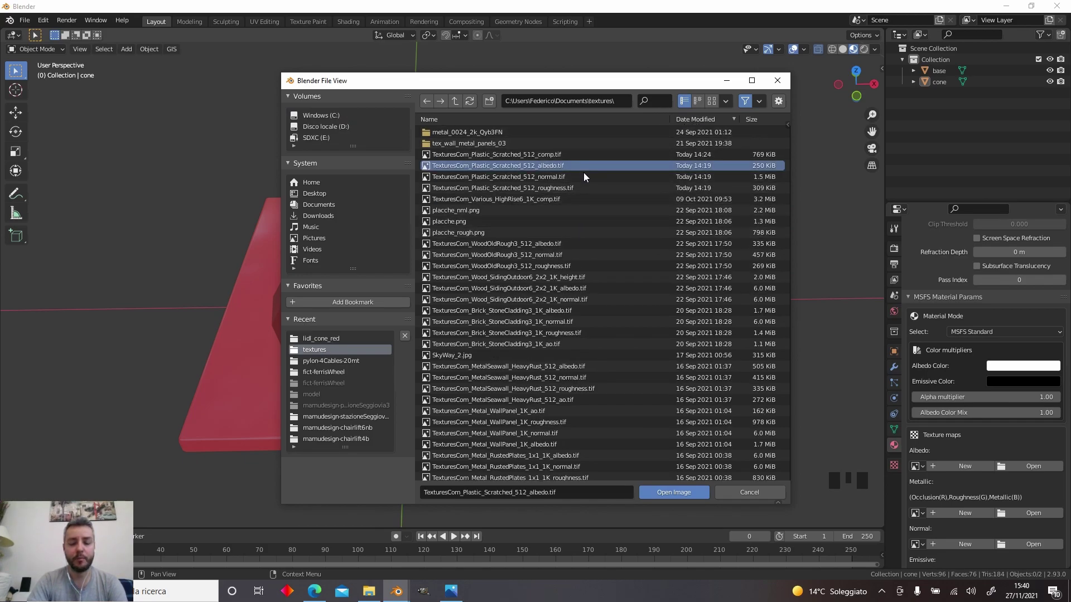
left_click(688, 493)
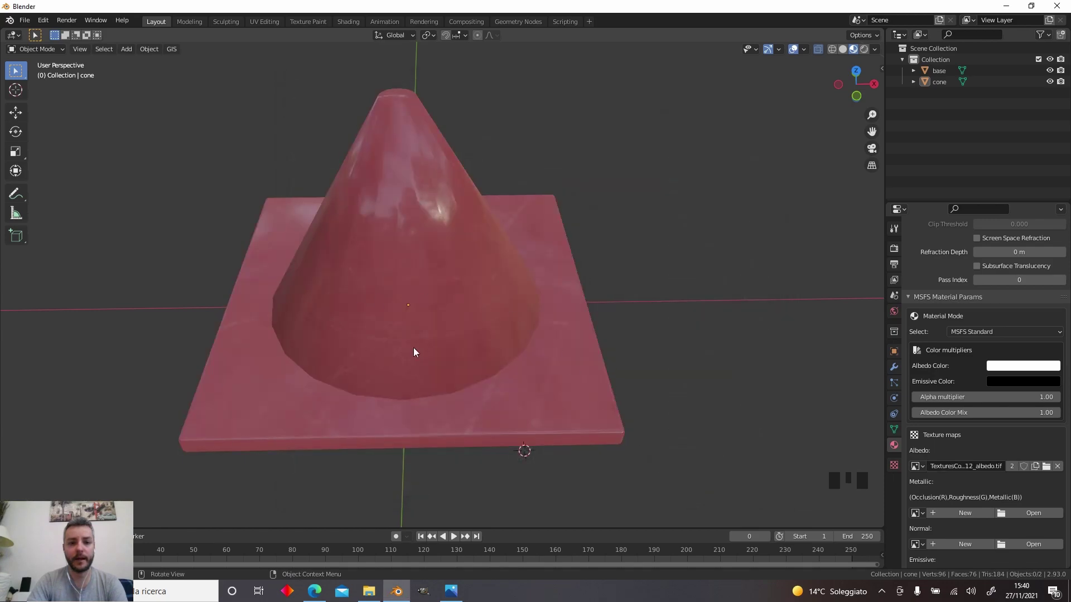
Load TexturesCom_Plastic_Scratched_512_normal.tif from the textures folder as the material's normal map
middle_click_drag(414, 351, 490, 338)
scroll(511, 234, "up", 2)
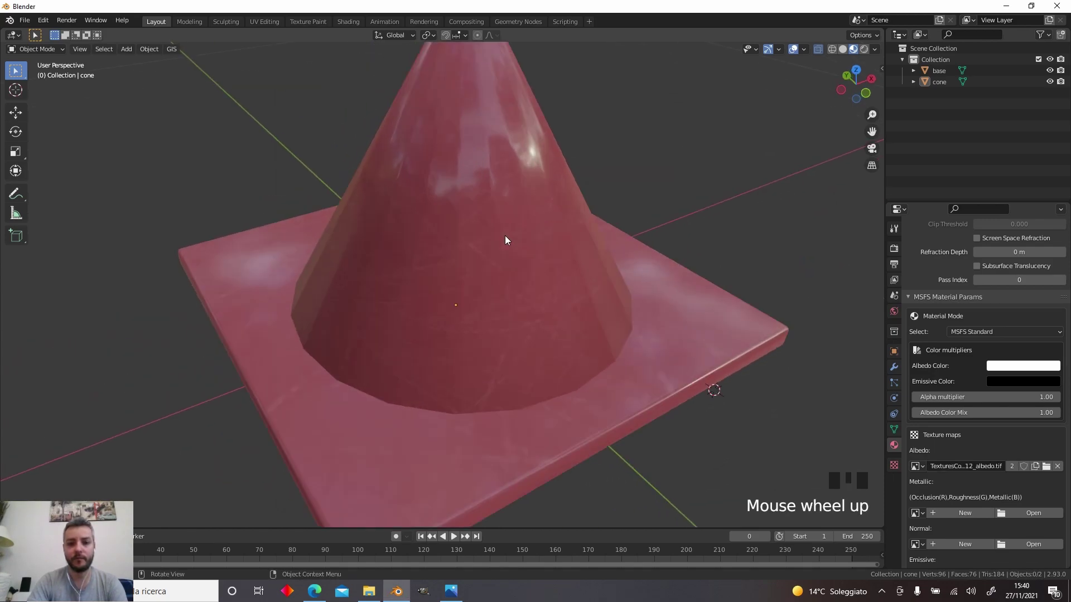
middle_click_drag(506, 239, 434, 348)
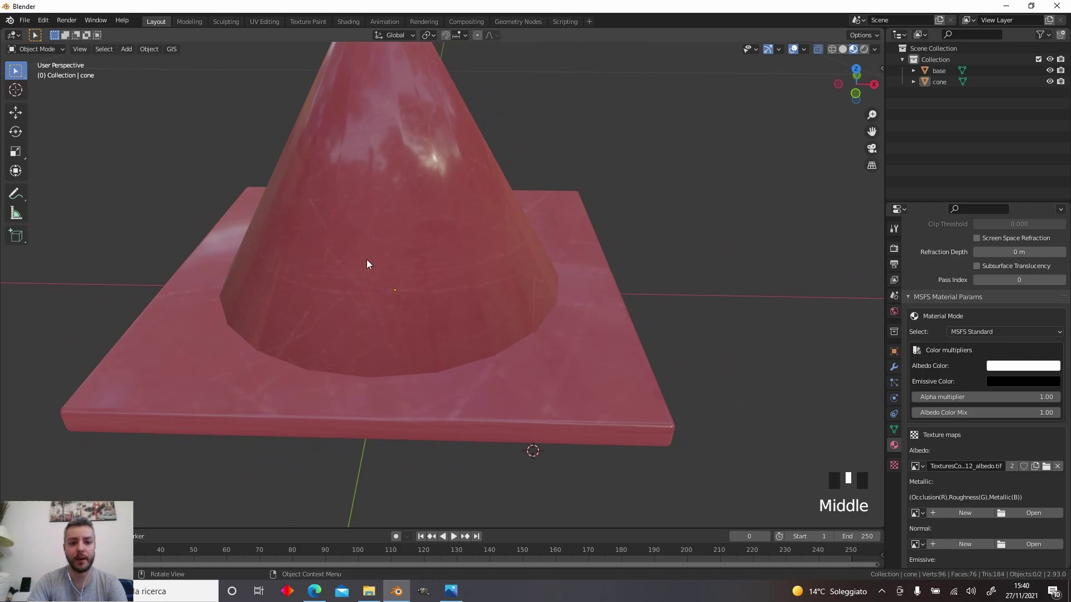
scroll(1027, 514, "down", 1)
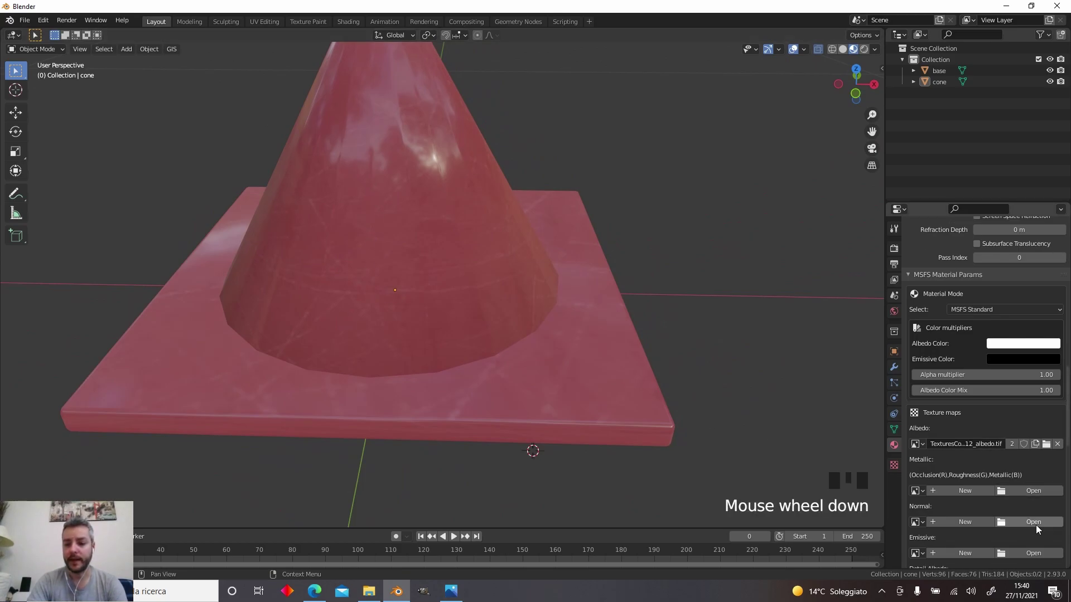
left_click(1033, 522)
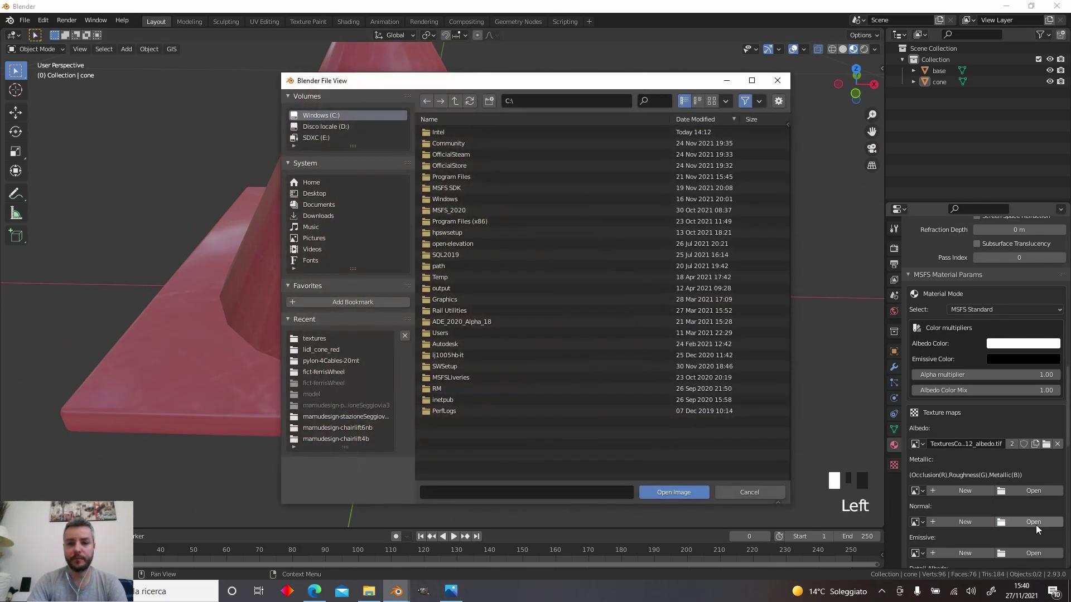
left_click(326, 339)
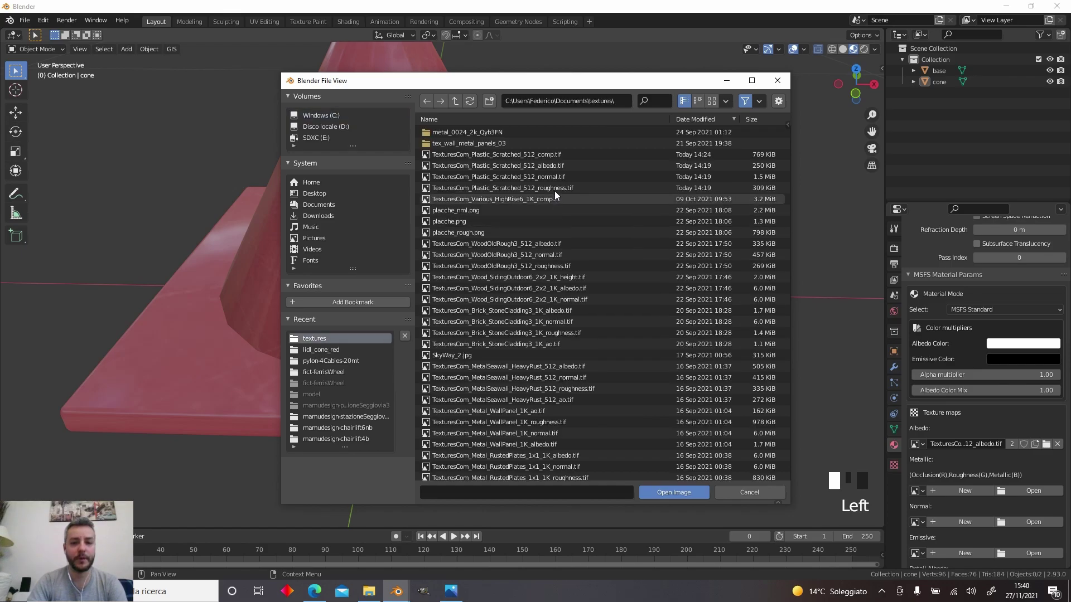
left_click(568, 176)
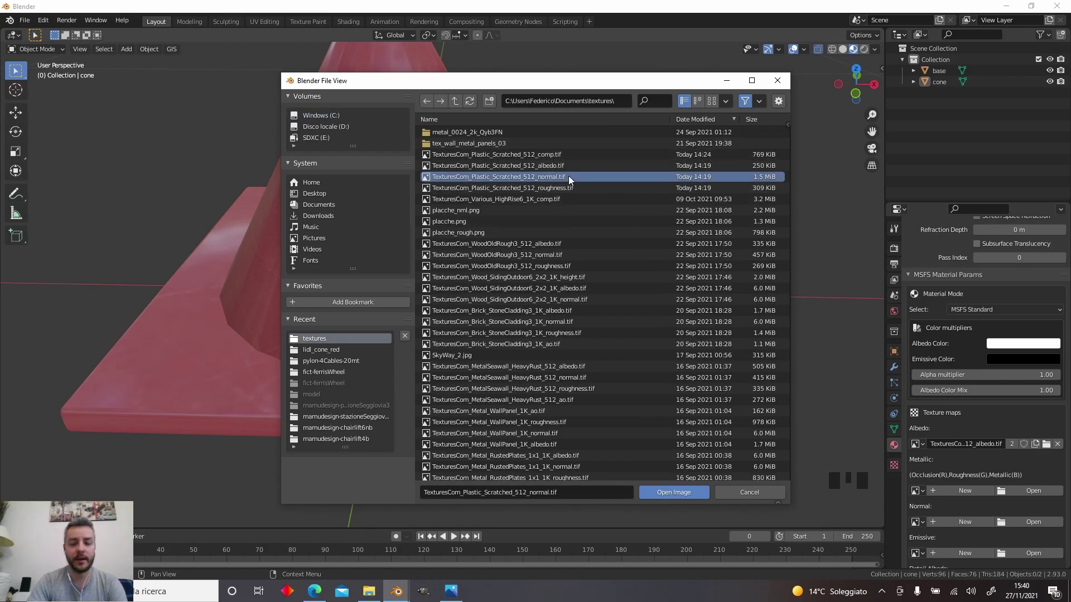
left_click(694, 491)
Set the normal scale in the MSFS material properties to 7.54
middle_click_drag(374, 229, 437, 239)
scroll(407, 259, "up", 2)
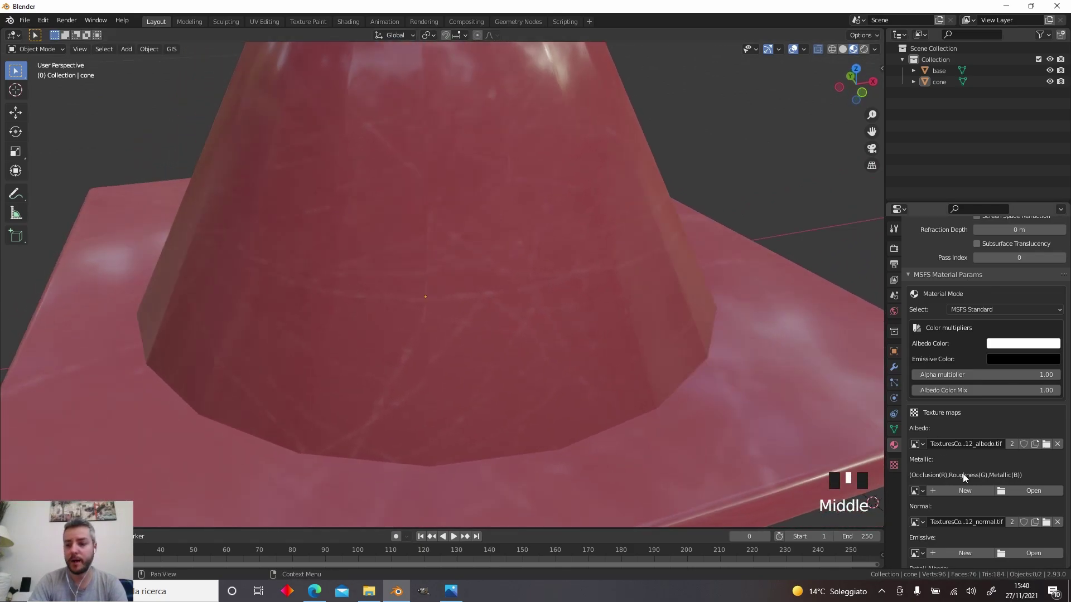
scroll(968, 477, "down", 17)
scroll(428, 269, "down", 3)
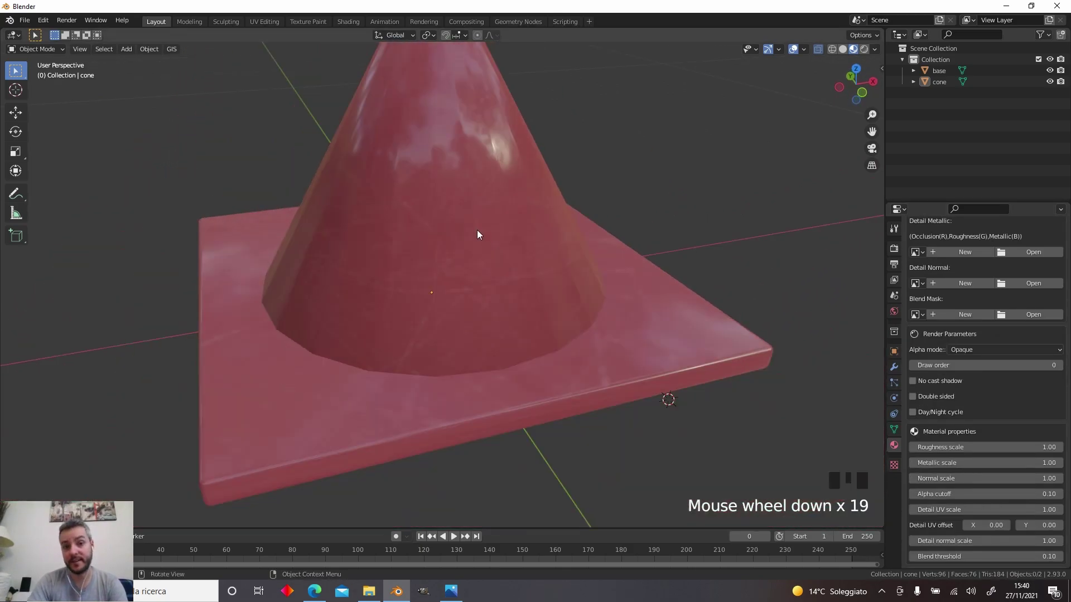
scroll(445, 274, "up", 1)
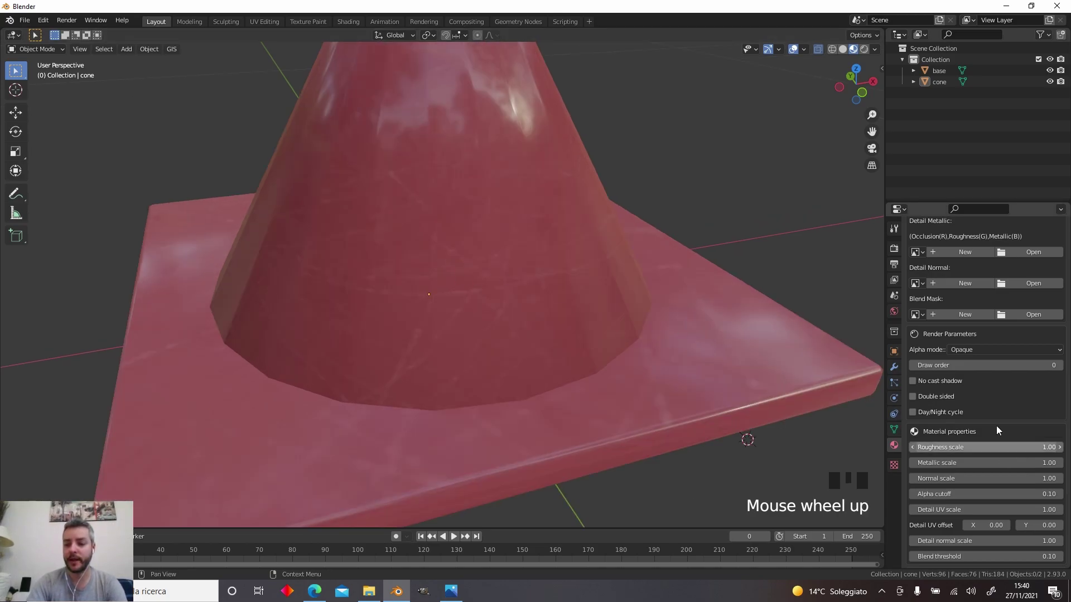
scroll(966, 363, "up", 6)
scroll(973, 357, "down", 4)
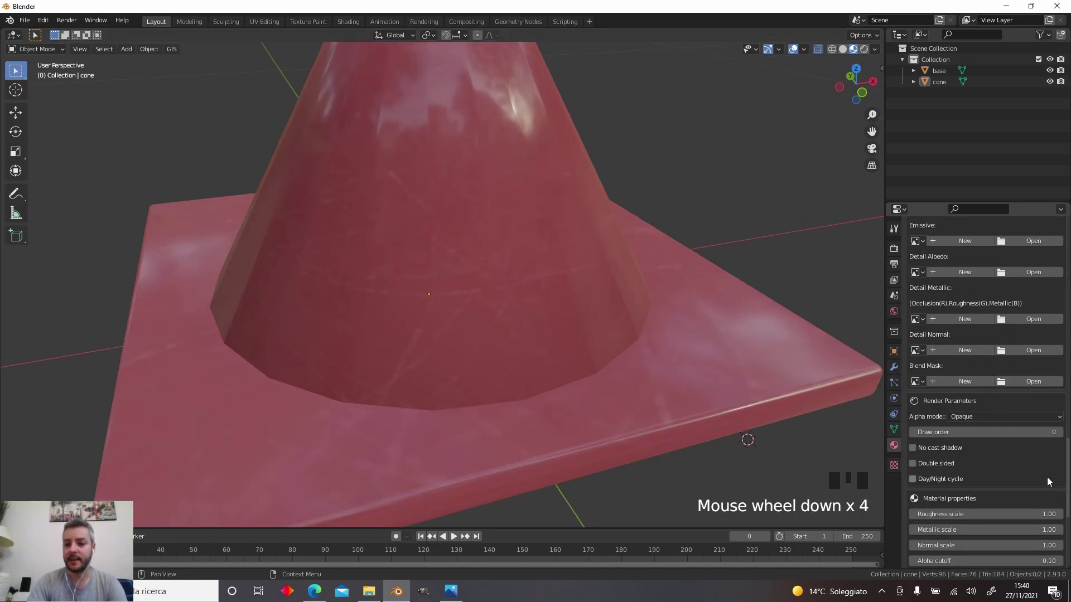
scroll(977, 361, "down", 2)
scroll(982, 335, "down", 2)
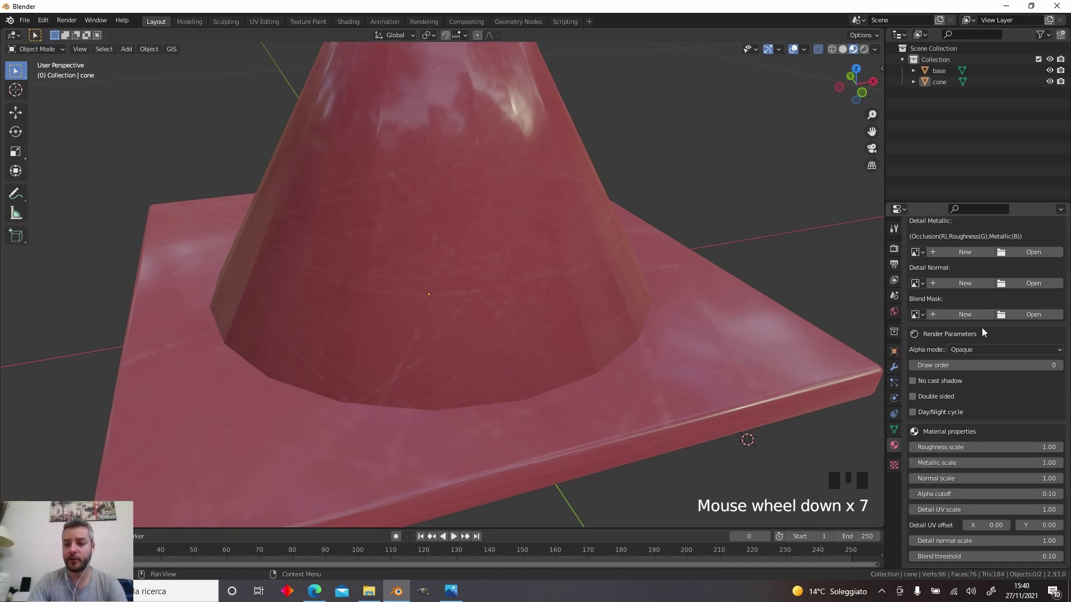
left_click(1044, 456)
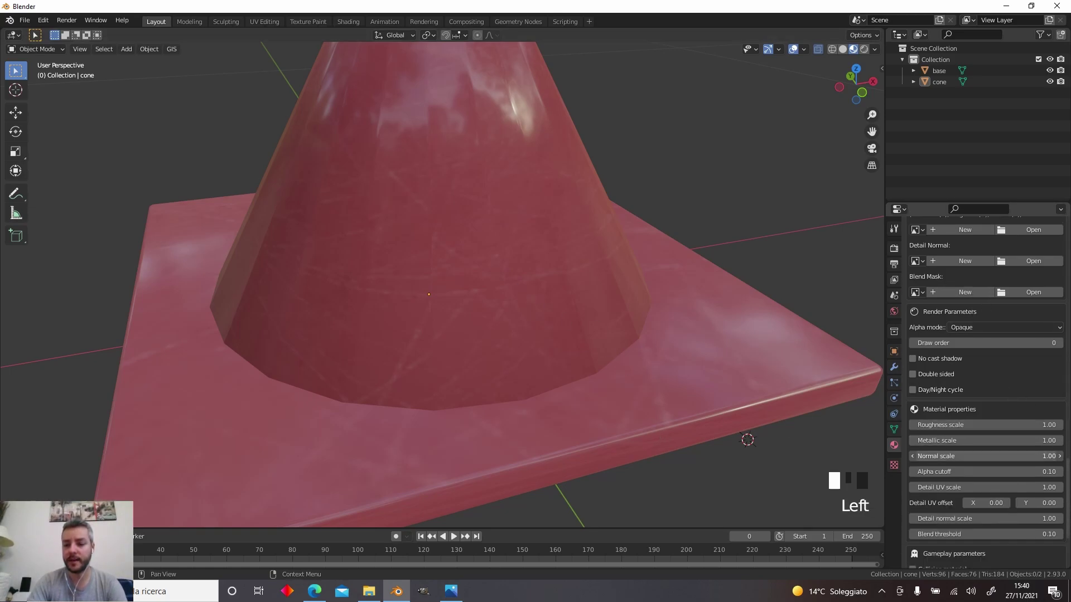
left_click_drag(1045, 455, 1059, 455)
Examine the scratched plastic surface of the cone up close and from several angles
middle_click_drag(474, 282, 354, 275)
scroll(538, 334, "down", 2)
scroll(399, 248, "up", 4)
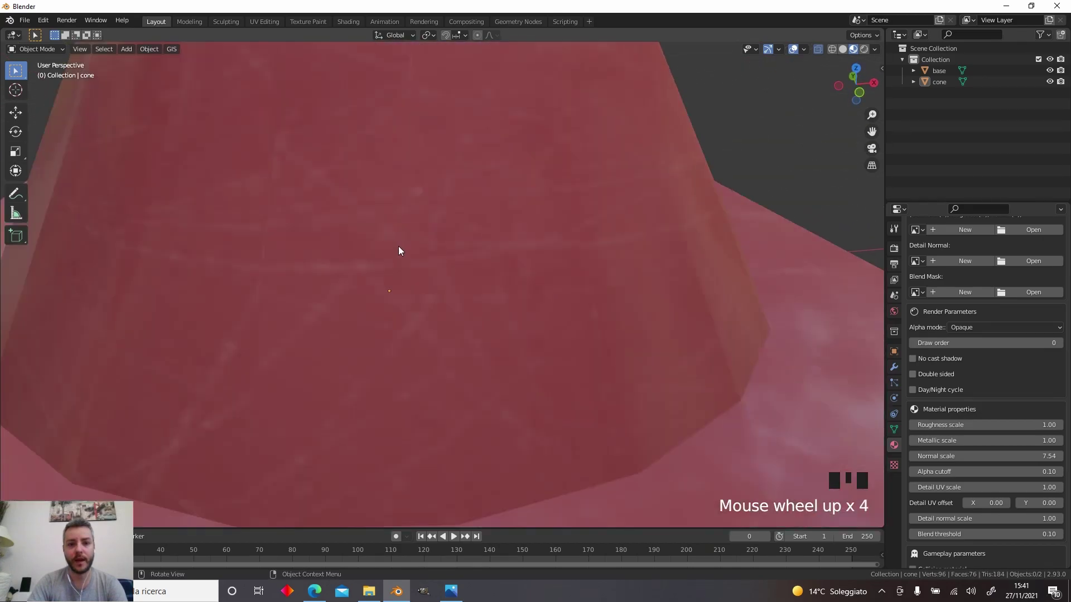
middle_click_drag(400, 249, 626, 204)
scroll(438, 249, "down", 2)
left_click(571, 220)
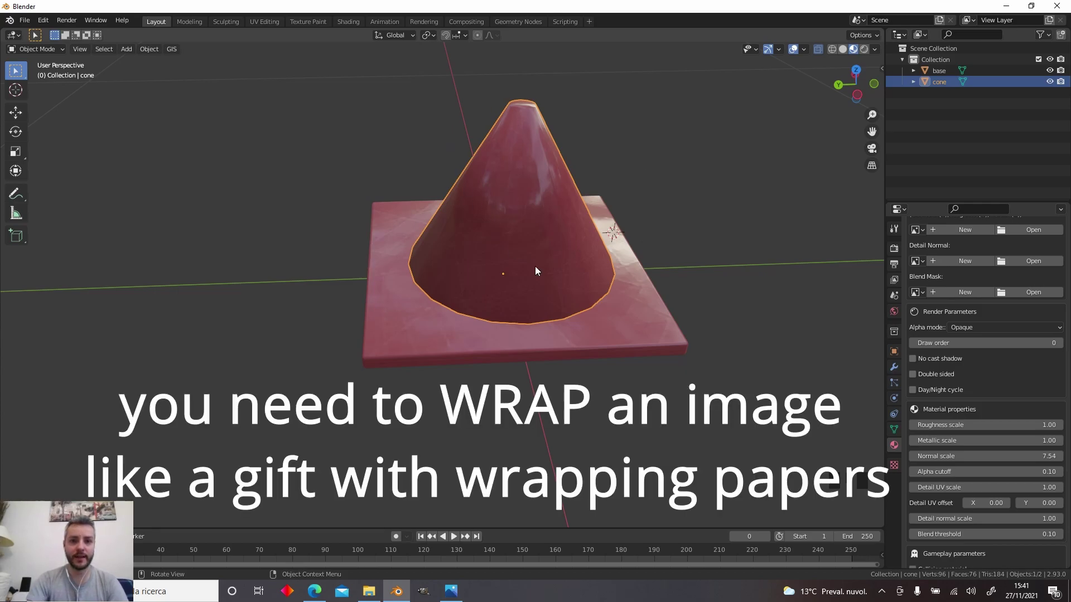
middle_click_drag(478, 281, 550, 254)
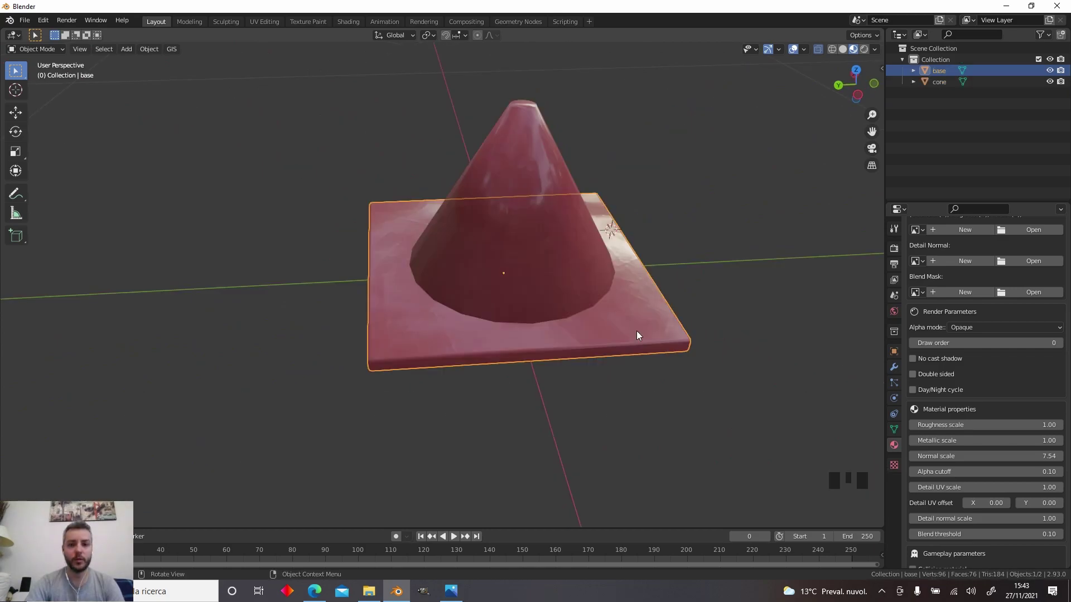
Unwrap all faces of the base object in Edit Mode with the standard Unwrap method
middle_click_drag(637, 334, 601, 314)
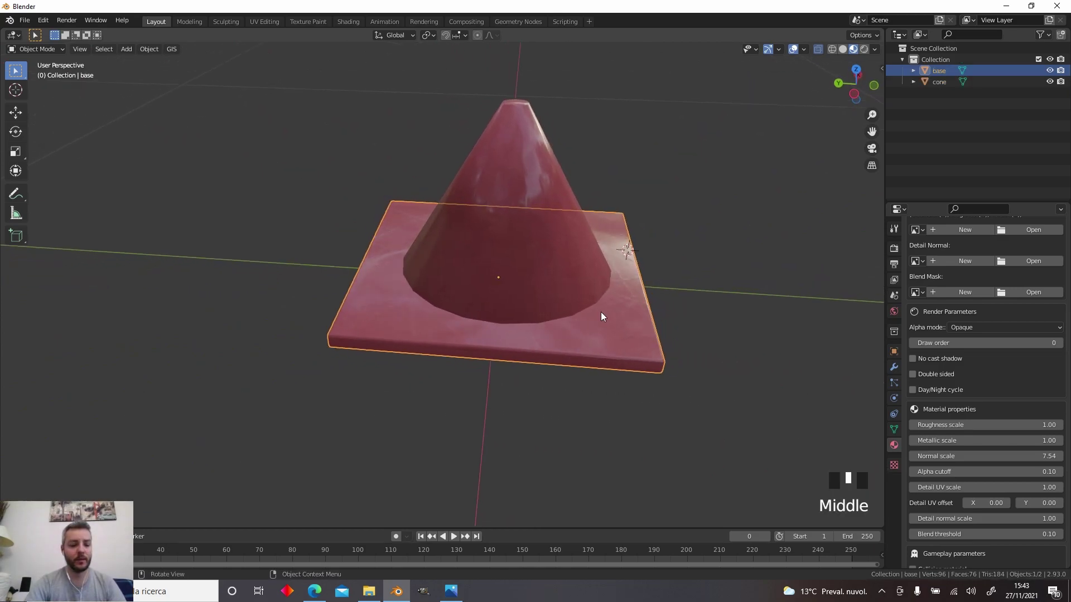
key("Tab")
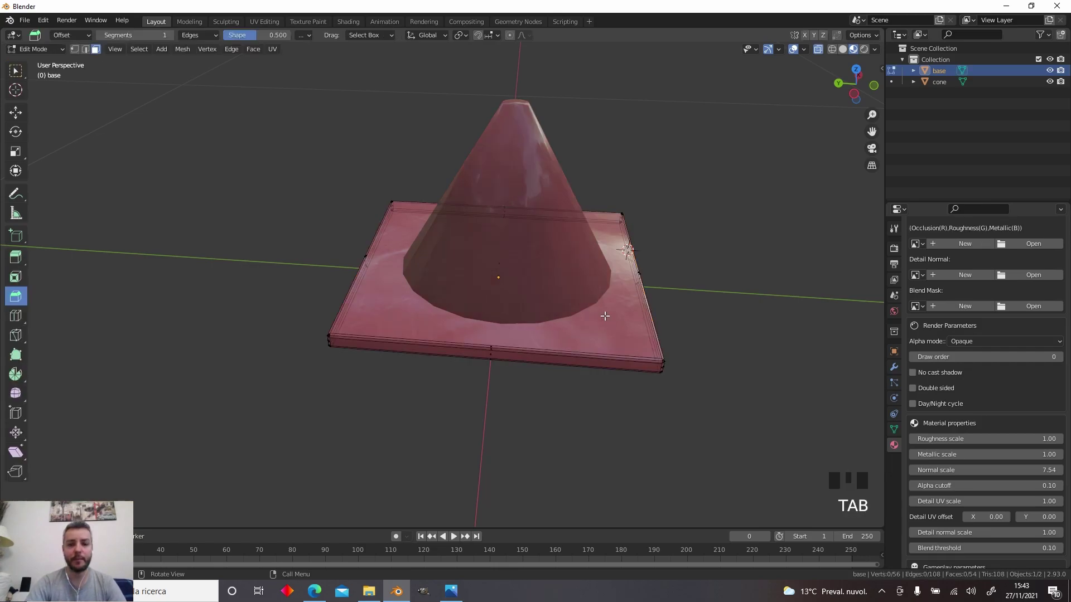
key("a")
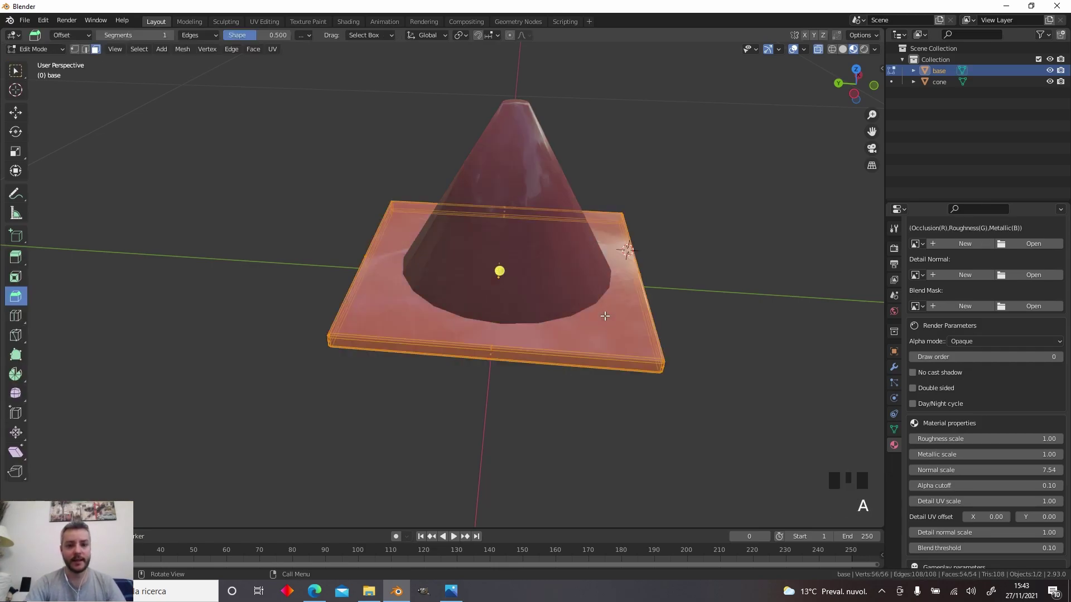
key("u")
left_click(572, 288)
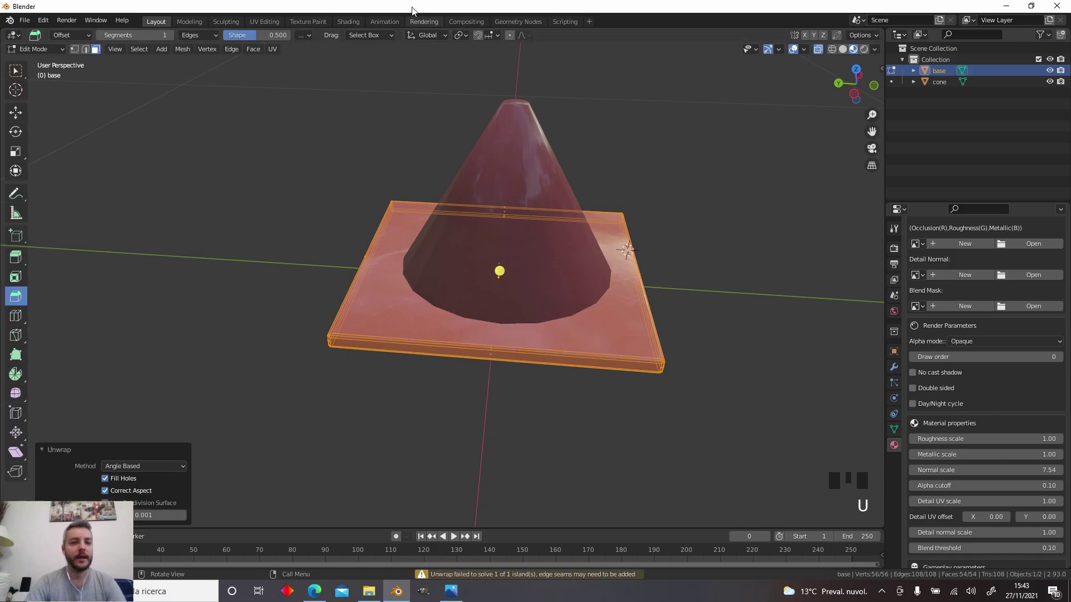
Switch to the UV Editing workspace and show the model there in material preview shading
left_click(257, 22)
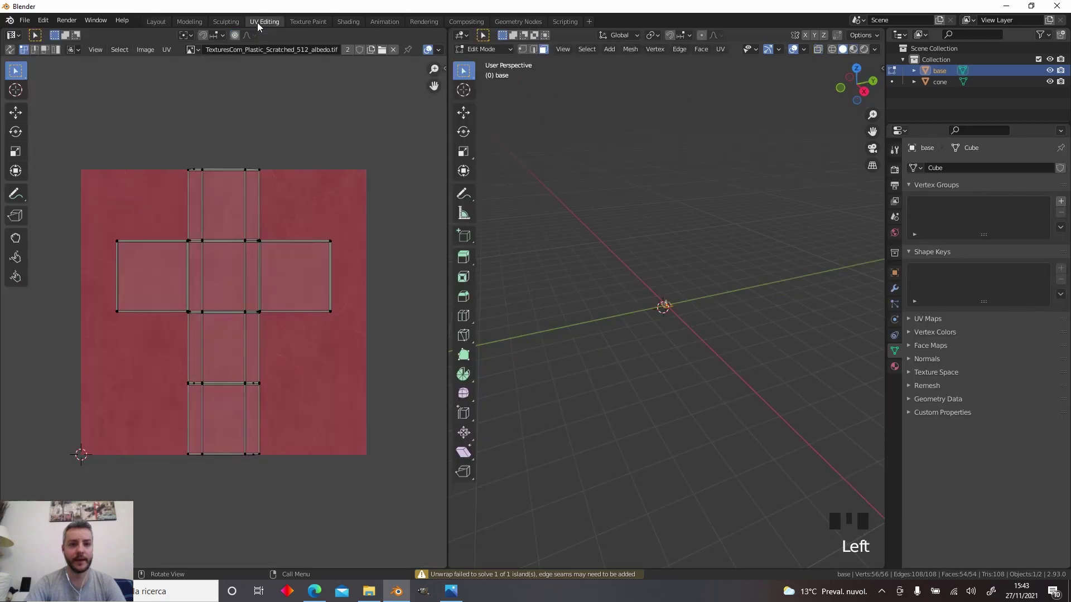
scroll(676, 340, "up", 4)
scroll(676, 340, "up", 11)
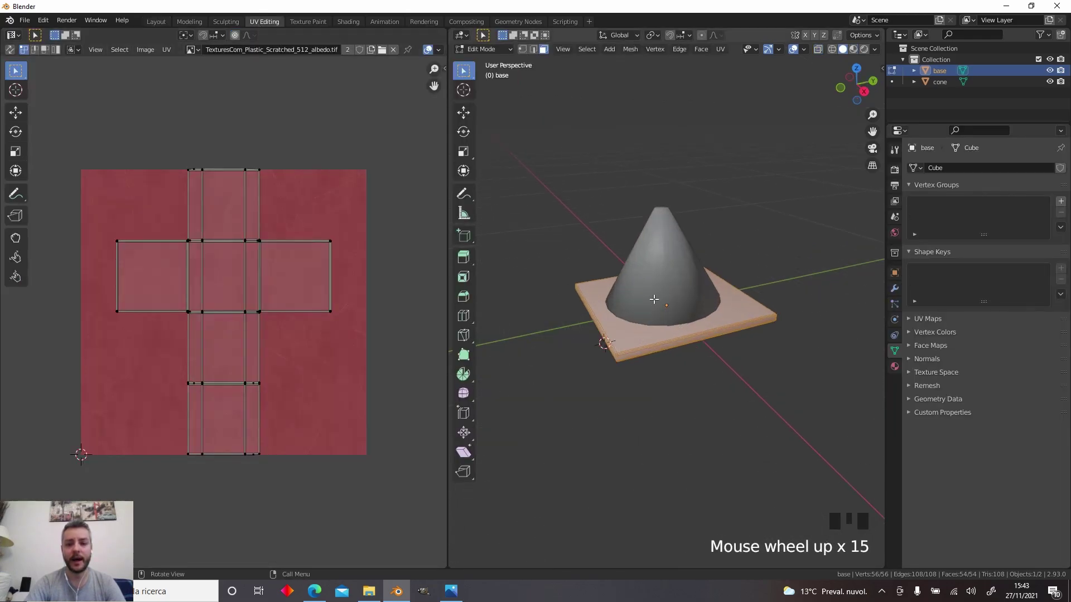
left_click(854, 49)
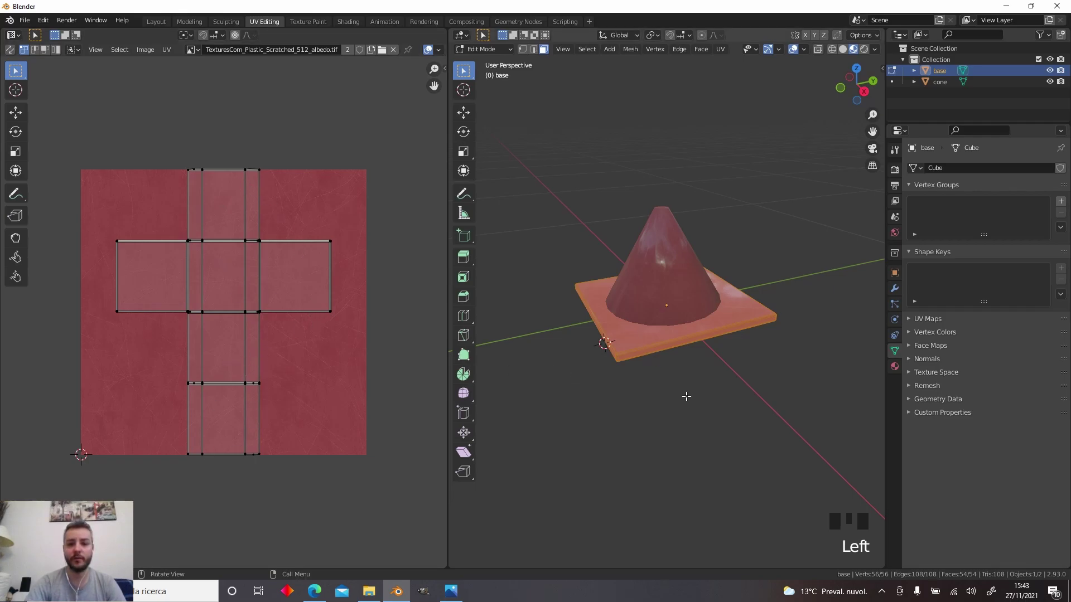
Check which UV islands belong to the base's top and bottom faces, and reselect all of its faces
left_click(648, 350)
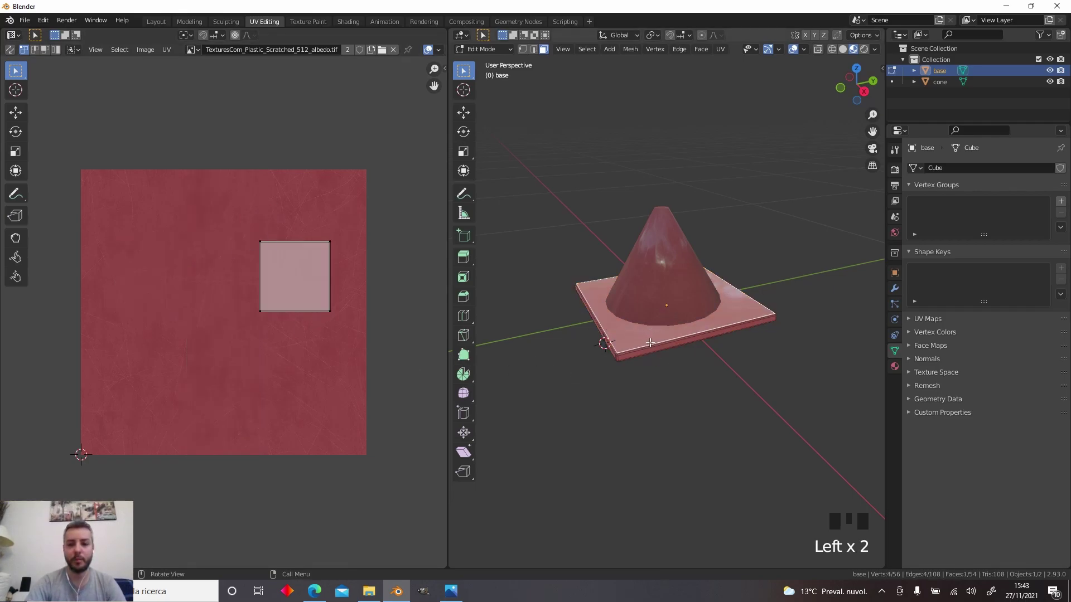
middle_click_drag(597, 321, 656, 289)
left_click(675, 299)
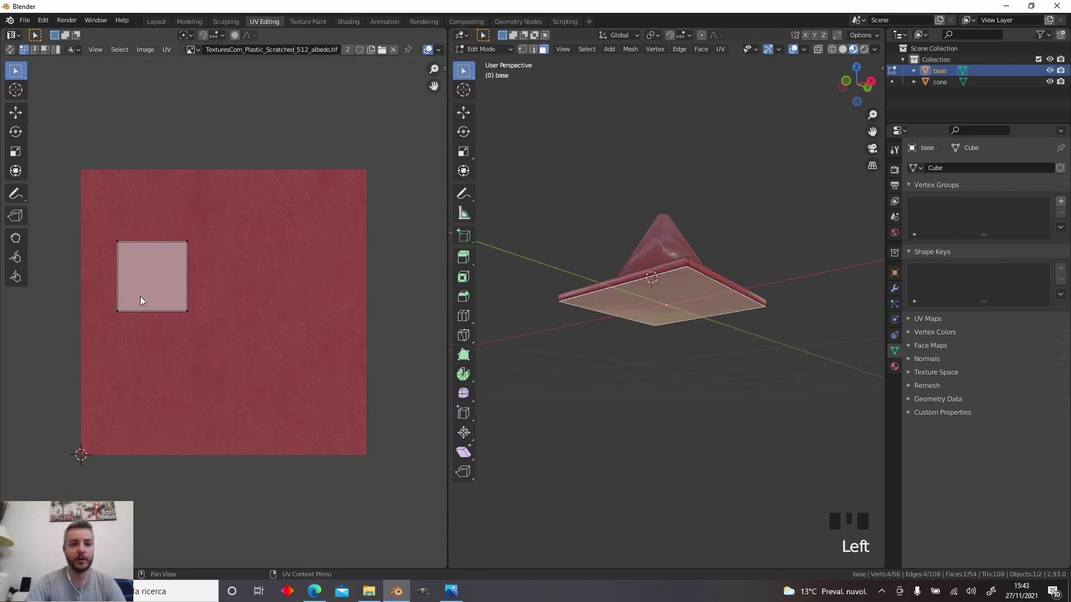
key("a")
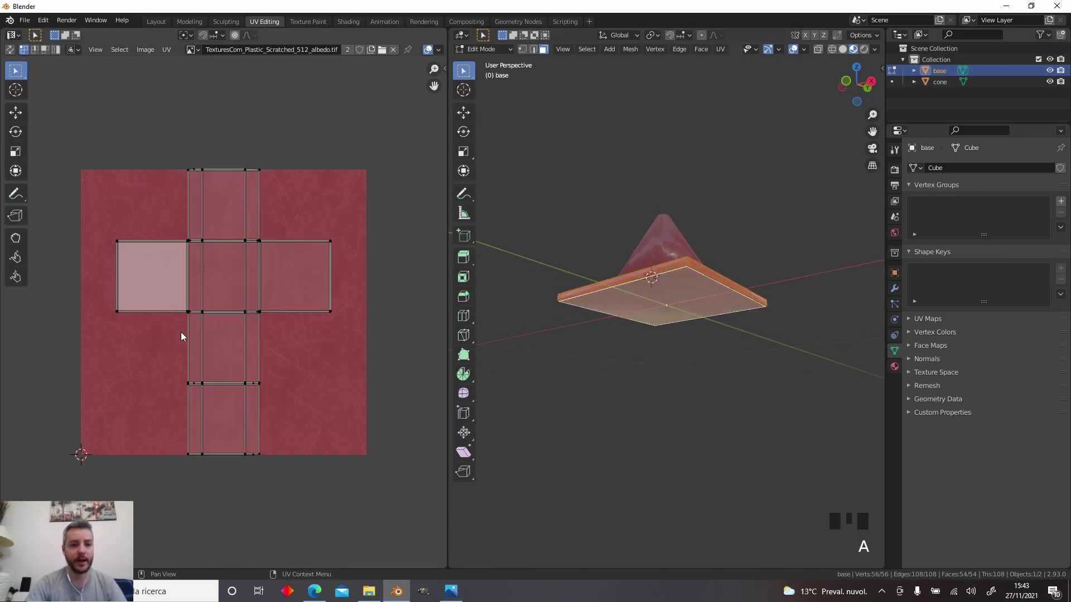
middle_click_drag(770, 256, 661, 334)
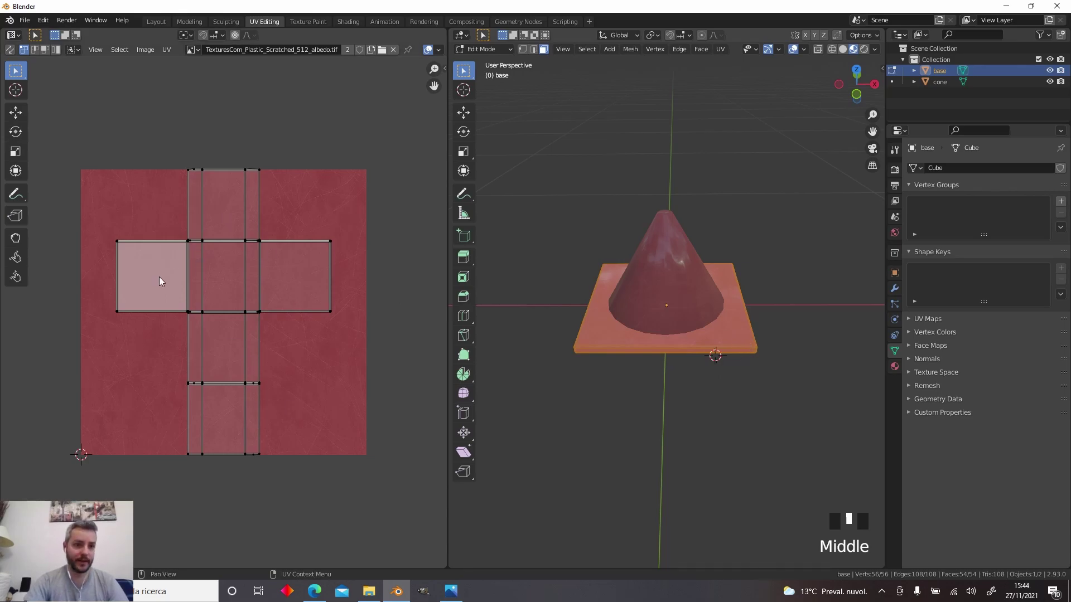
Select only the top and bottom faces of the base and view the model straight from the top
left_click(733, 333)
scroll(731, 334, "up", 2, "alt")
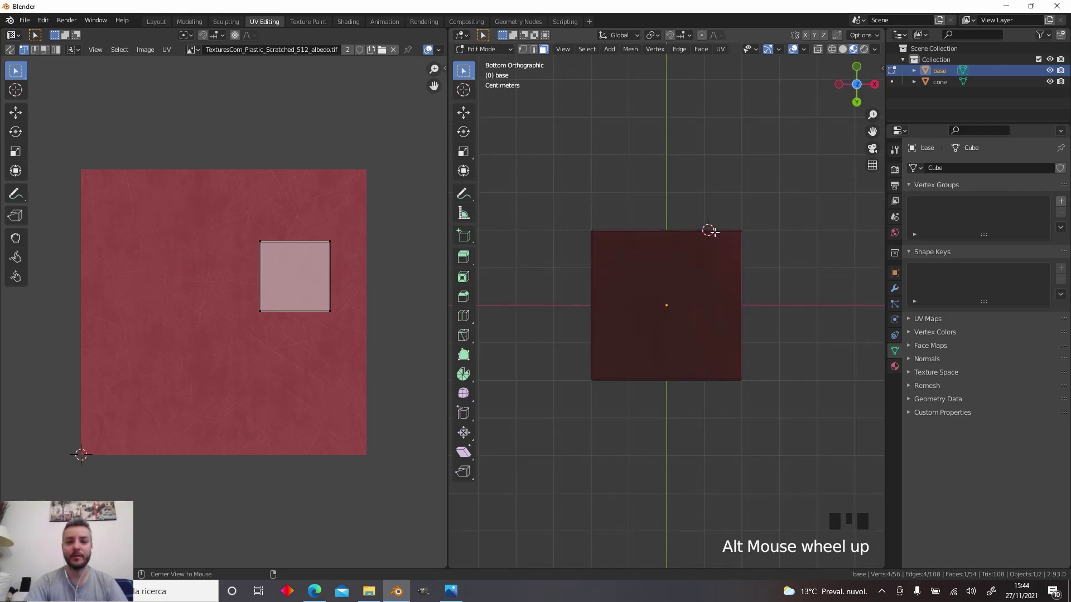
middle_click_drag(710, 229, 693, 220, "alt")
middle_click_drag(695, 275, 684, 297)
left_click(691, 285, "alt")
double_click(737, 321)
middle_click_drag(736, 321, 710, 299)
left_click(707, 299, "shift")
middle_click(696, 339, "alt")
middle_click_drag(696, 339, 694, 310, "alt")
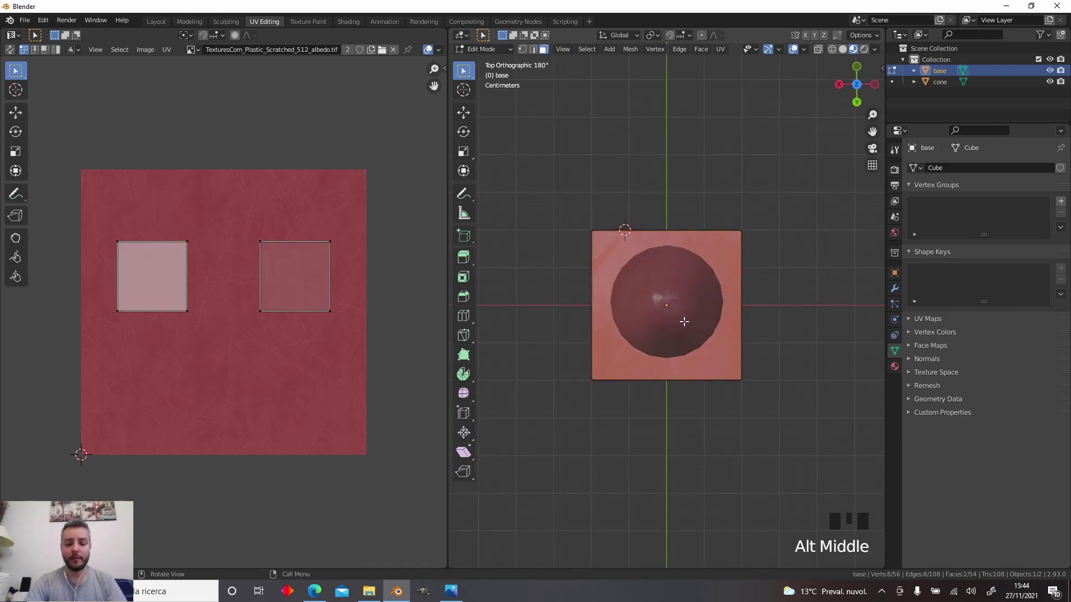
Project the base's top and bottom faces from the top view onto the UV map with Project from View
key("u")
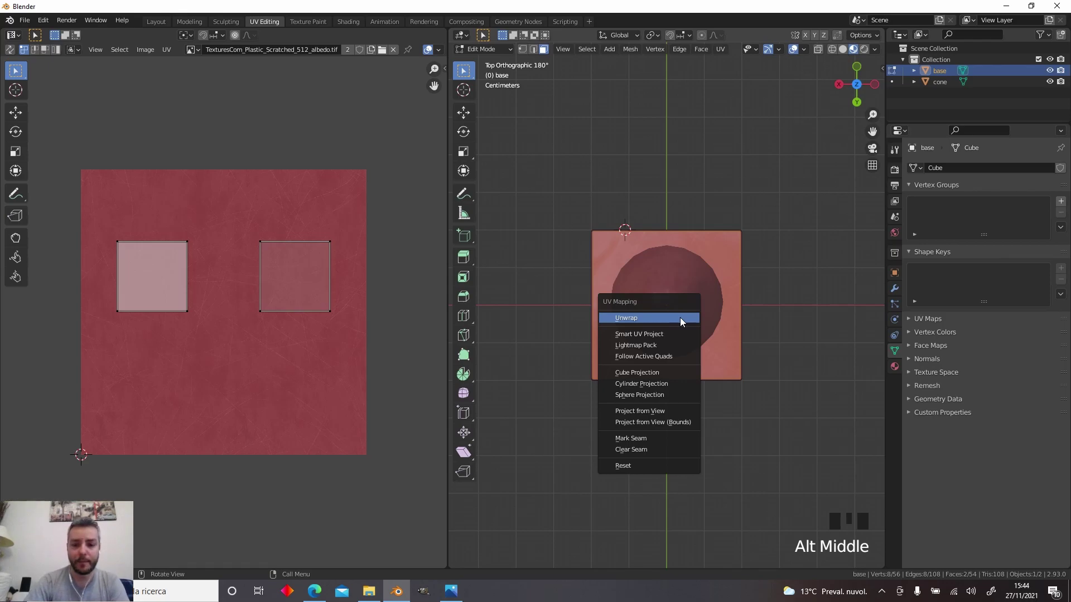
left_click(680, 317)
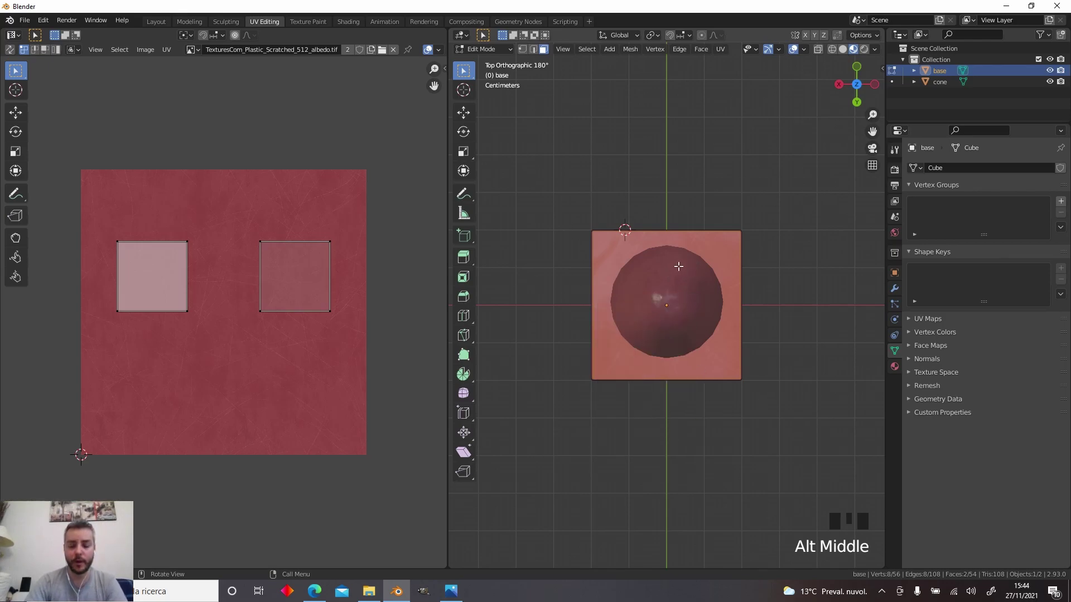
key("u")
left_click(672, 357)
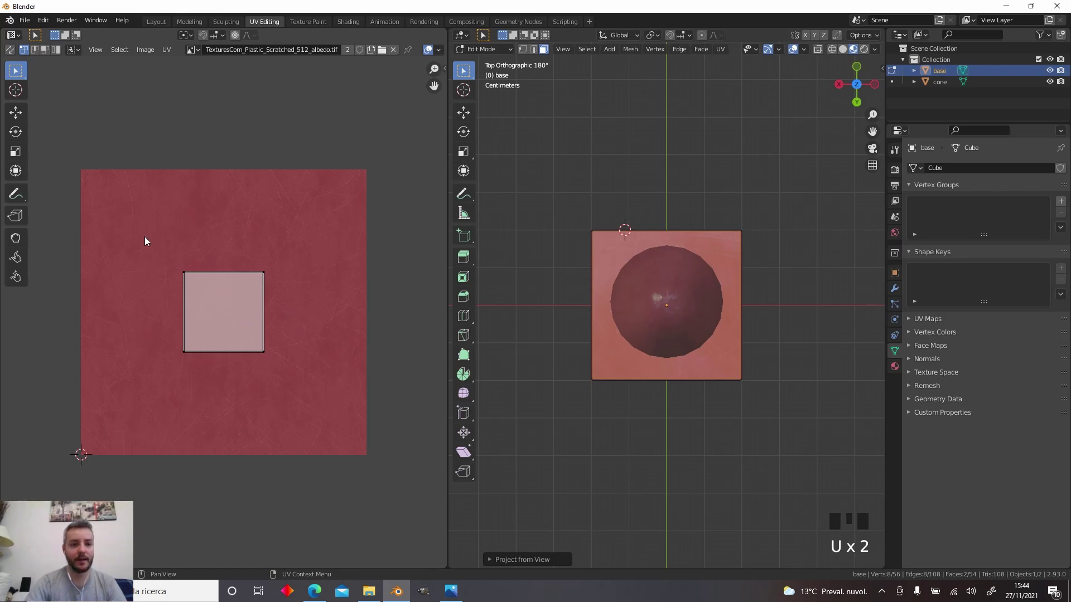
Scale up the UVs of the base's top and bottom faces until they nearly fill the texture
middle_click_drag(686, 413, 604, 421)
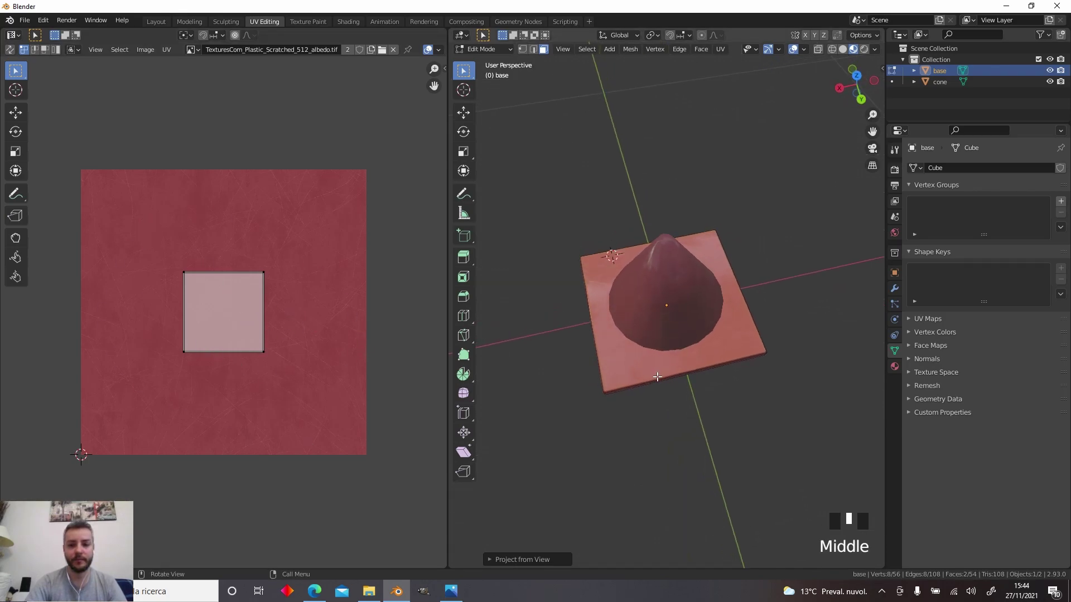
scroll(604, 421, "up", 4)
scroll(240, 322, "down", 3)
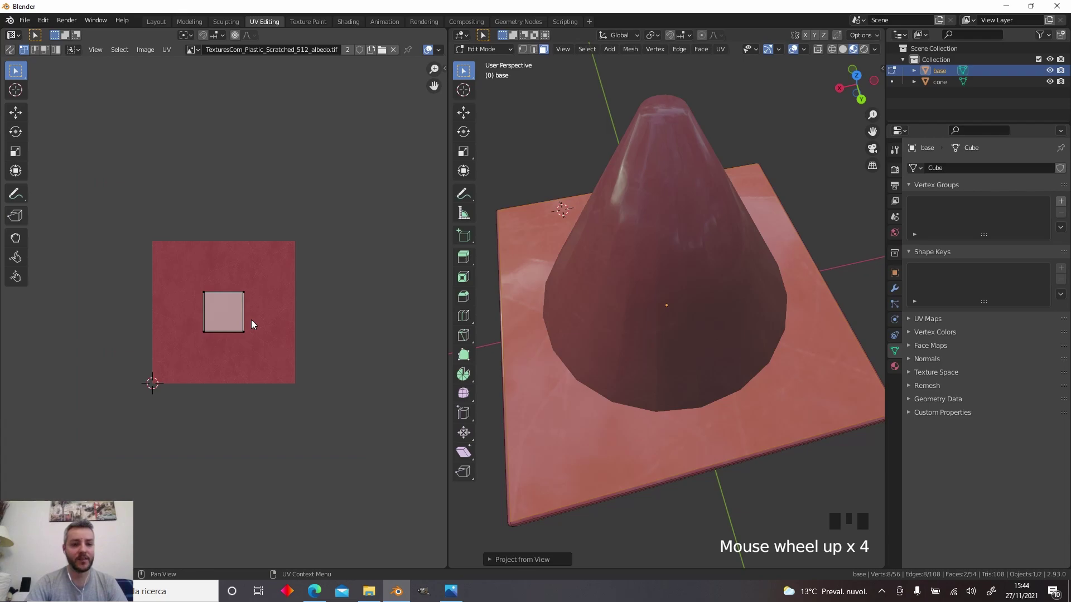
key("a")
key("s")
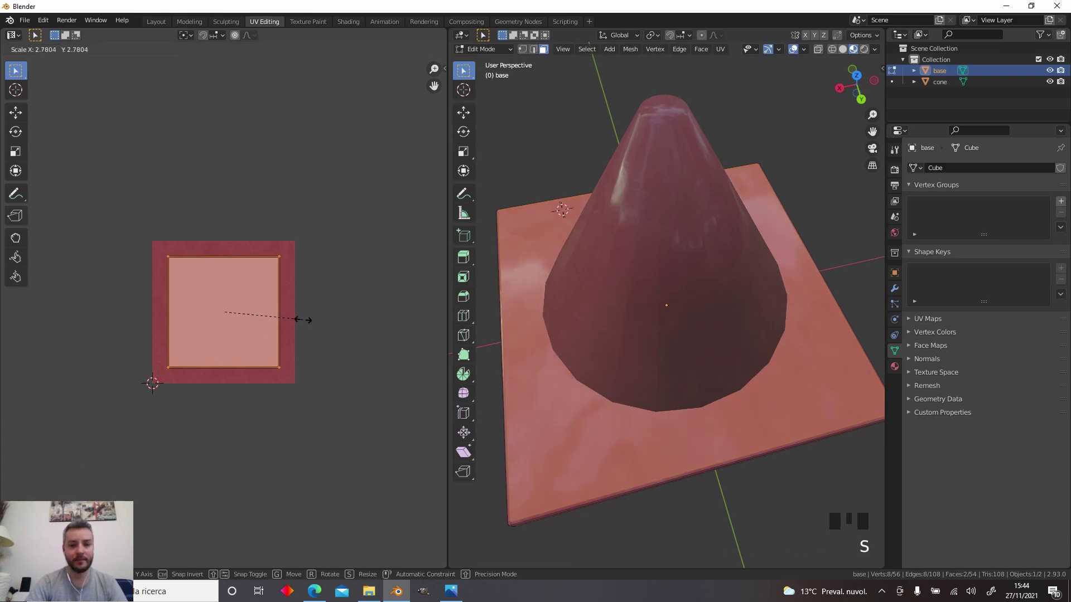
left_click(318, 322)
Finish editing the base and open the cone in Edit Mode with all its faces selected
middle_click_drag(586, 346, 653, 189)
key("alt+a")
key("Tab")
left_click(654, 195)
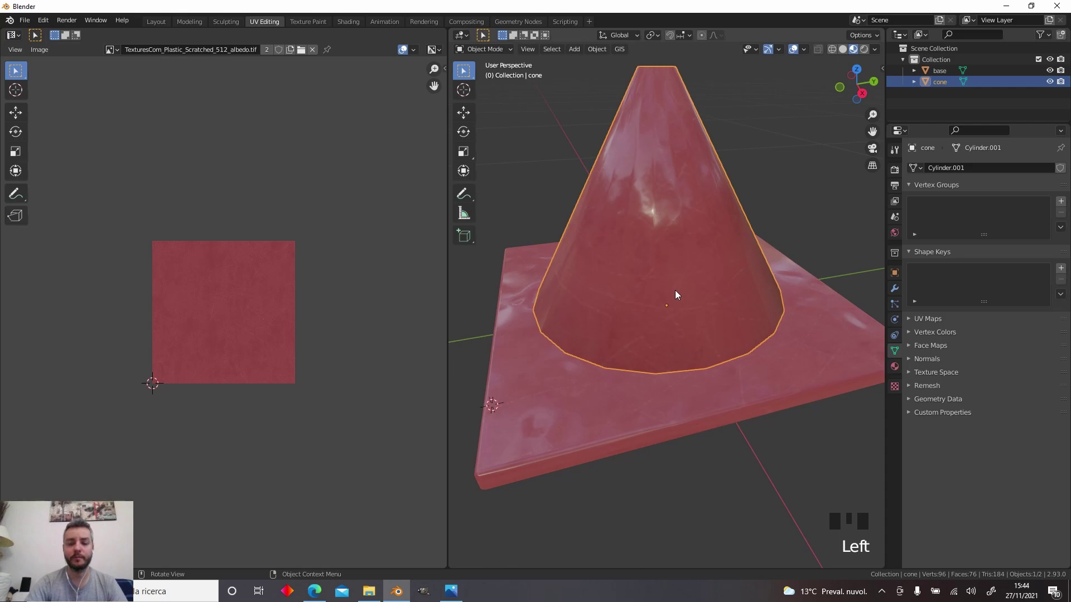
middle_click_drag(675, 291, 651, 275)
key("Tab")
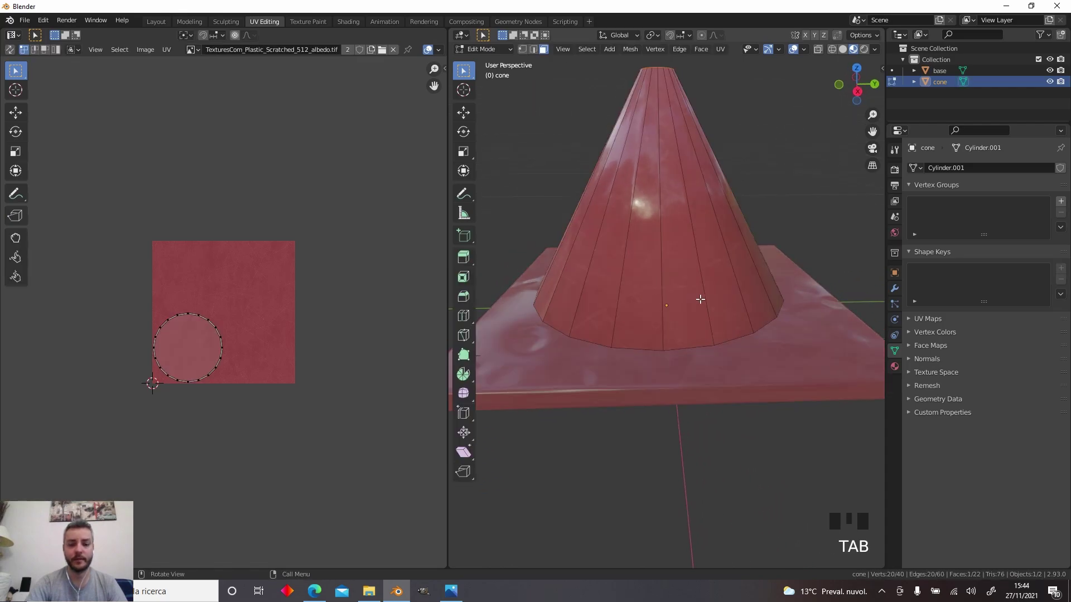
key("a")
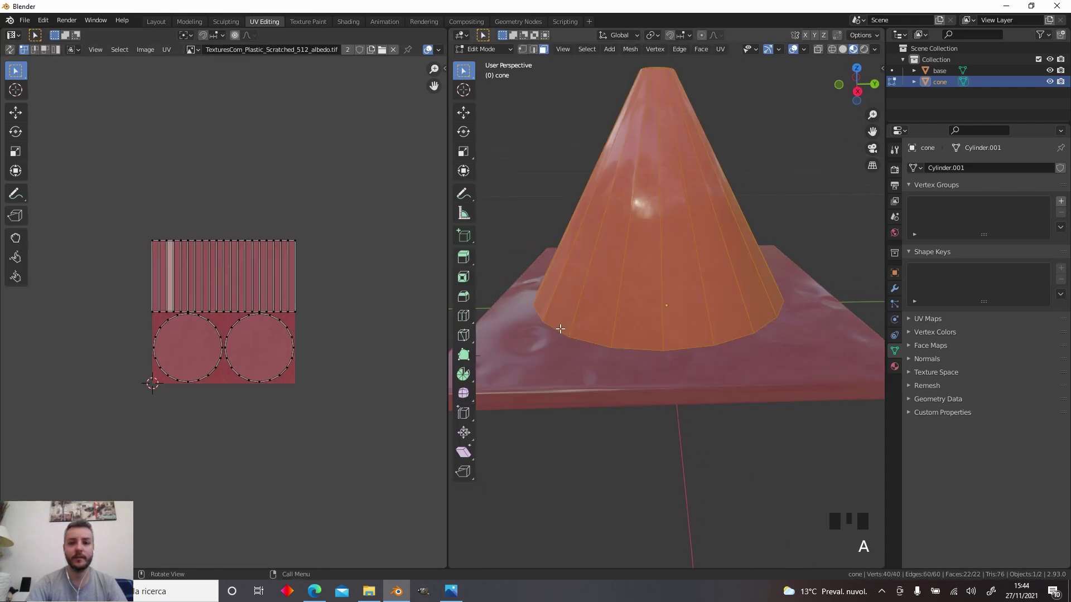
Select only the cone's side faces all the way around, using X-ray in the right orthographic view
middle_click_drag(613, 206, 631, 194)
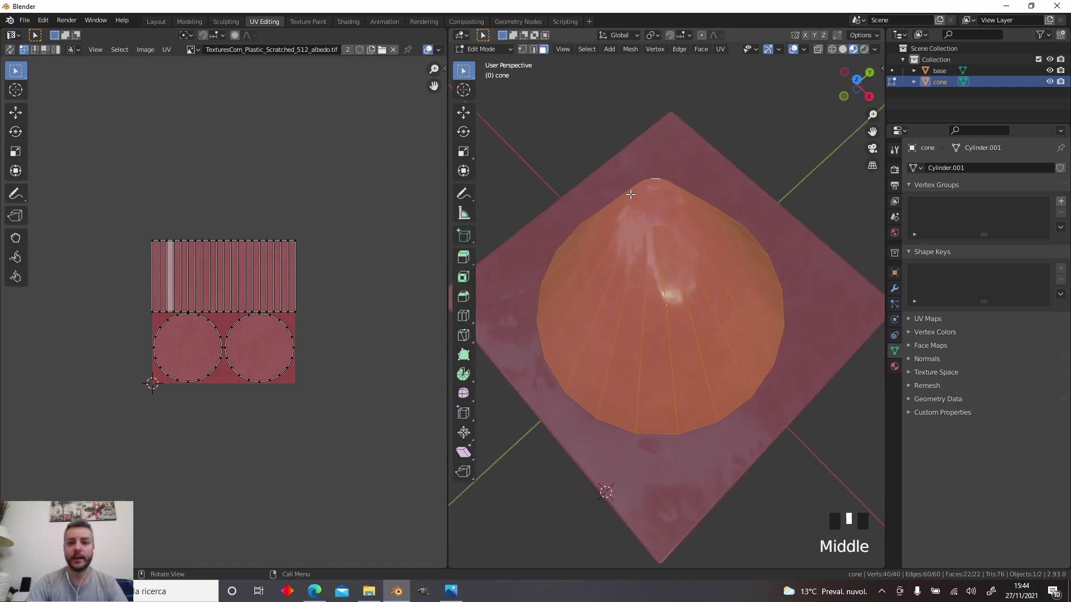
left_click(658, 208)
middle_click_drag(661, 279, 527, 179)
left_click_drag(770, 198, 798, 206)
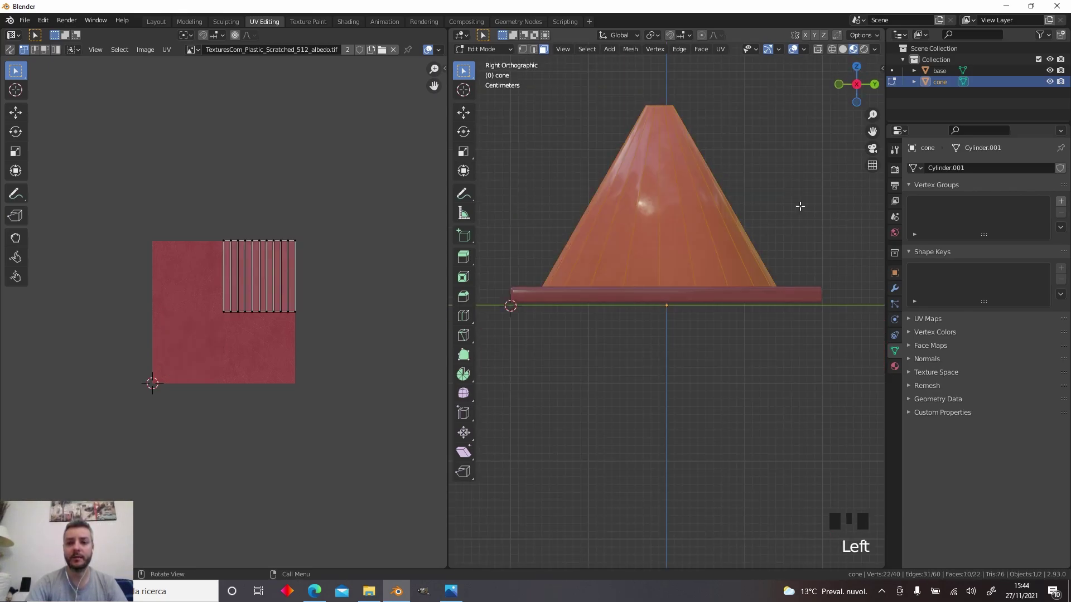
left_click(818, 49)
left_click_drag(549, 179, 842, 216)
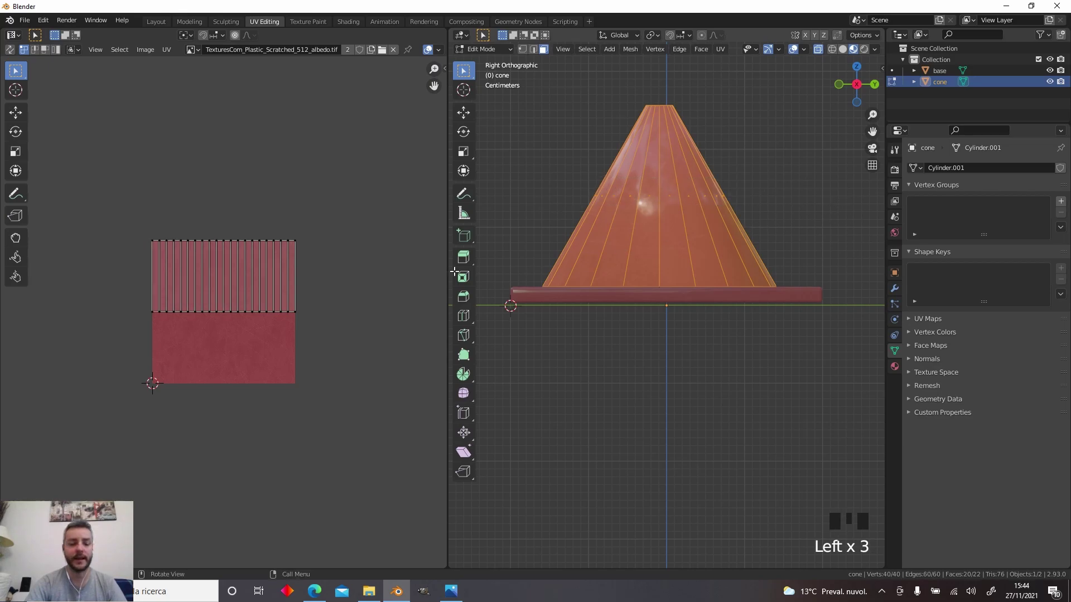
Move the lower row of the side faces' UV vertices down along Y by about 0.49 to stretch the strips over the texture
left_click_drag(105, 295, 329, 327)
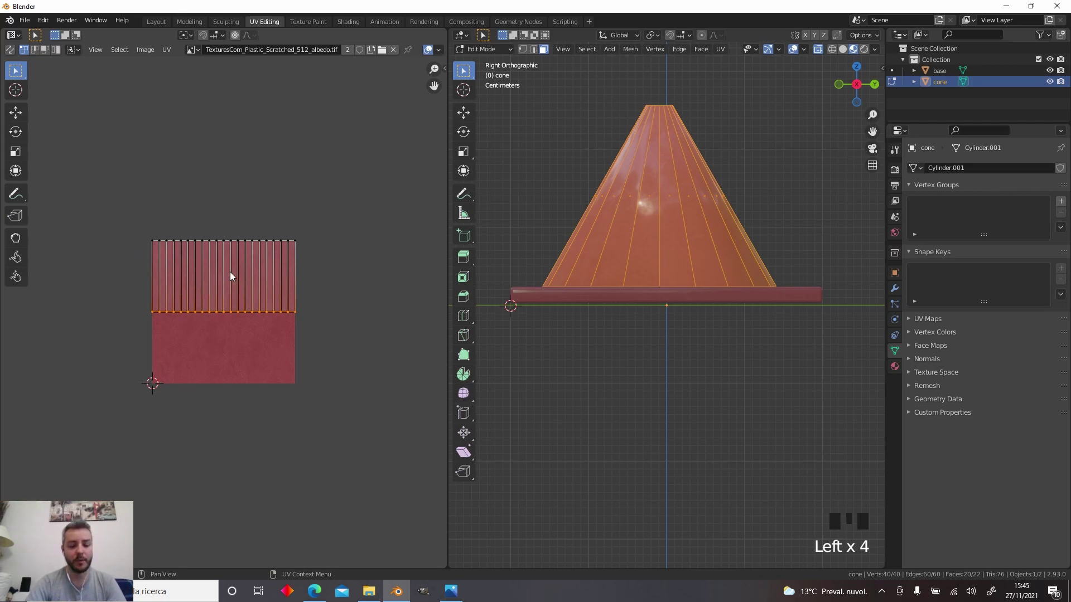
key("g")
key("y")
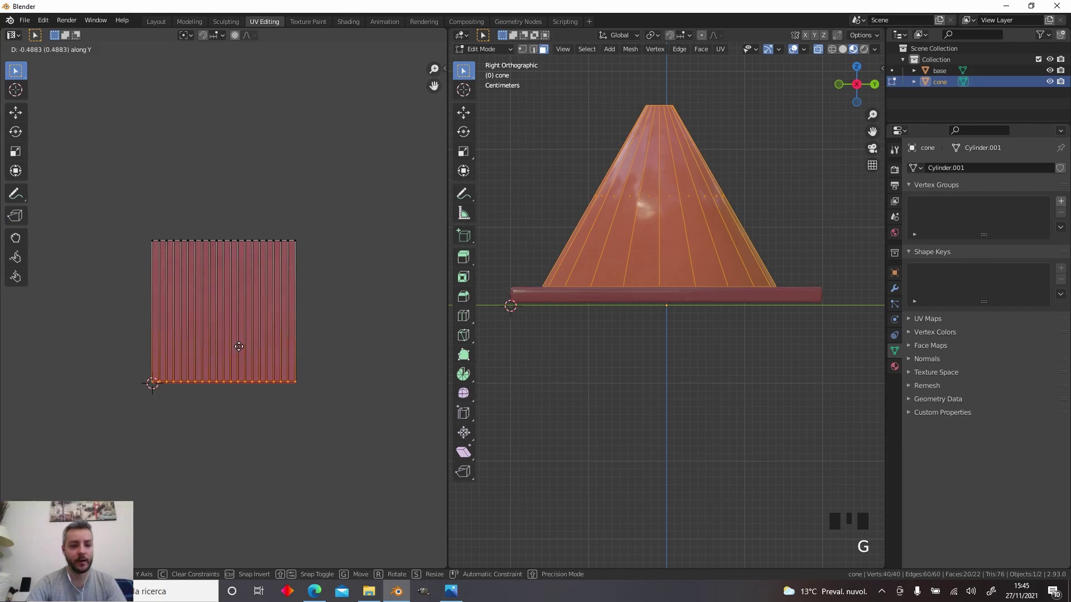
left_click(234, 342)
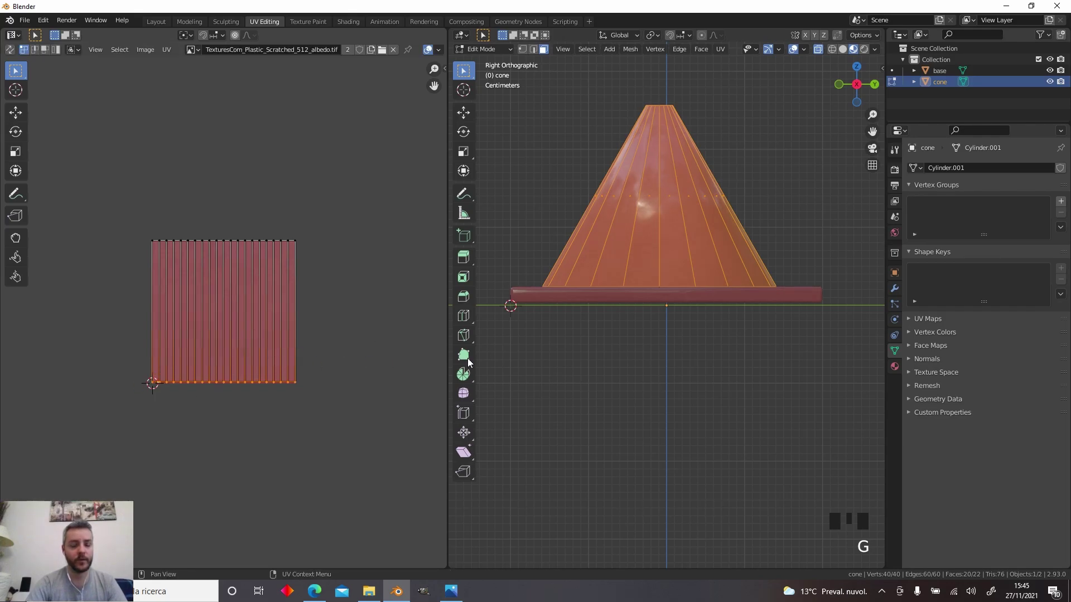
Return the cone to Object Mode and view the whole model in the Modeling workspace
key("Tab")
middle_click_drag(550, 354, 621, 340)
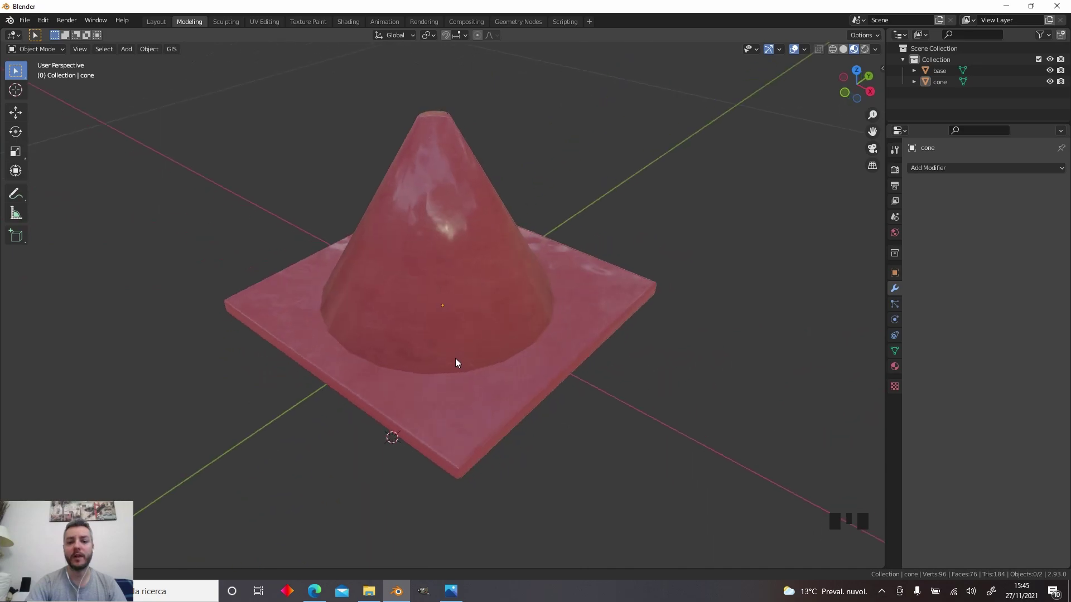
middle_click_drag(455, 358, 518, 346)
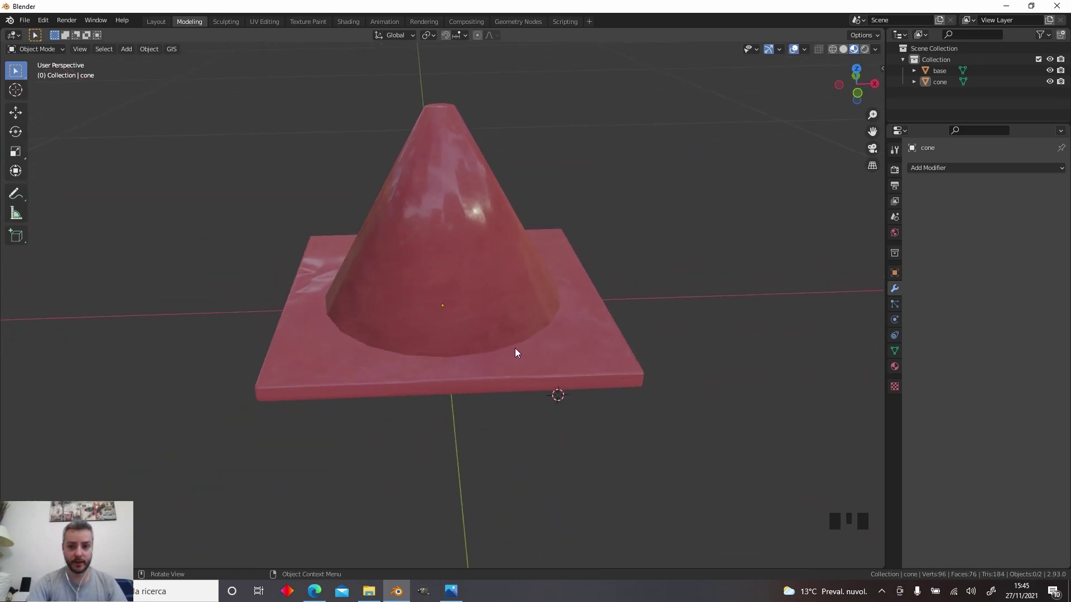
scroll(461, 302, "down", 2)
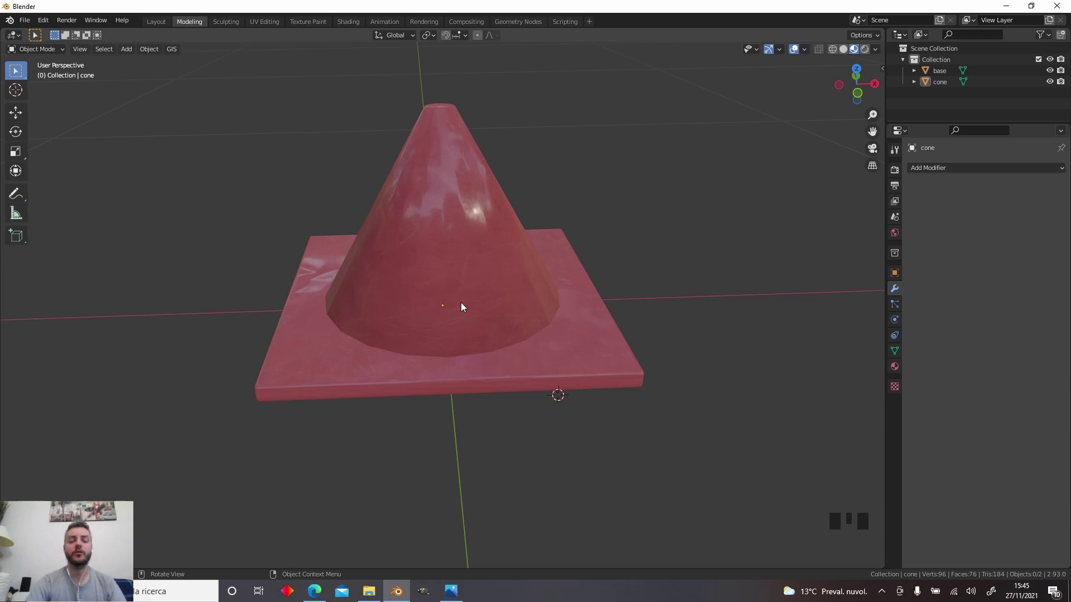
Apply all transforms to both the base and the cone
key("a")
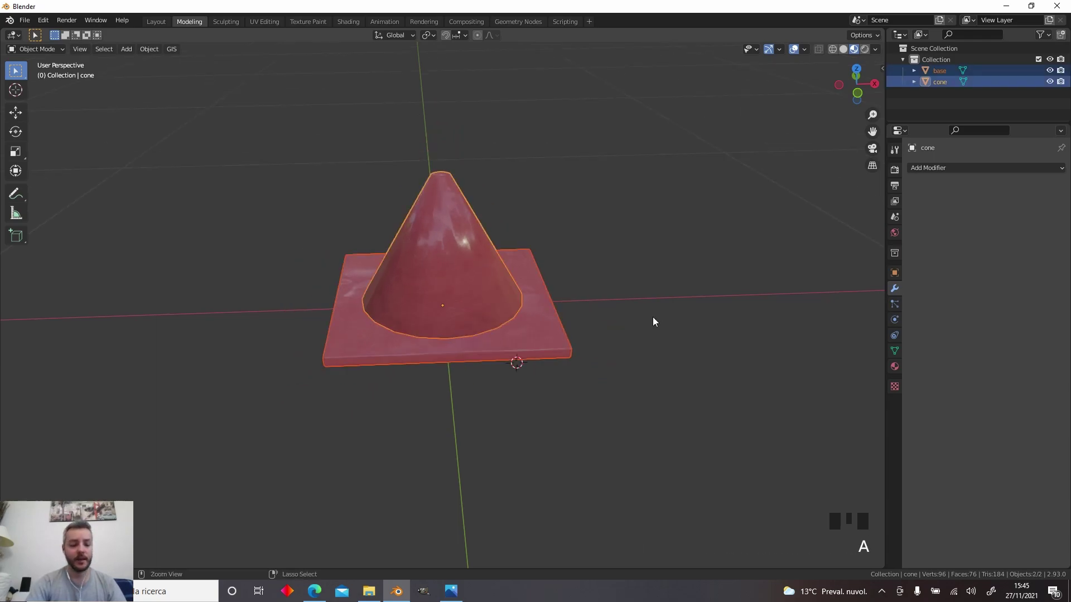
key("ctrl+a")
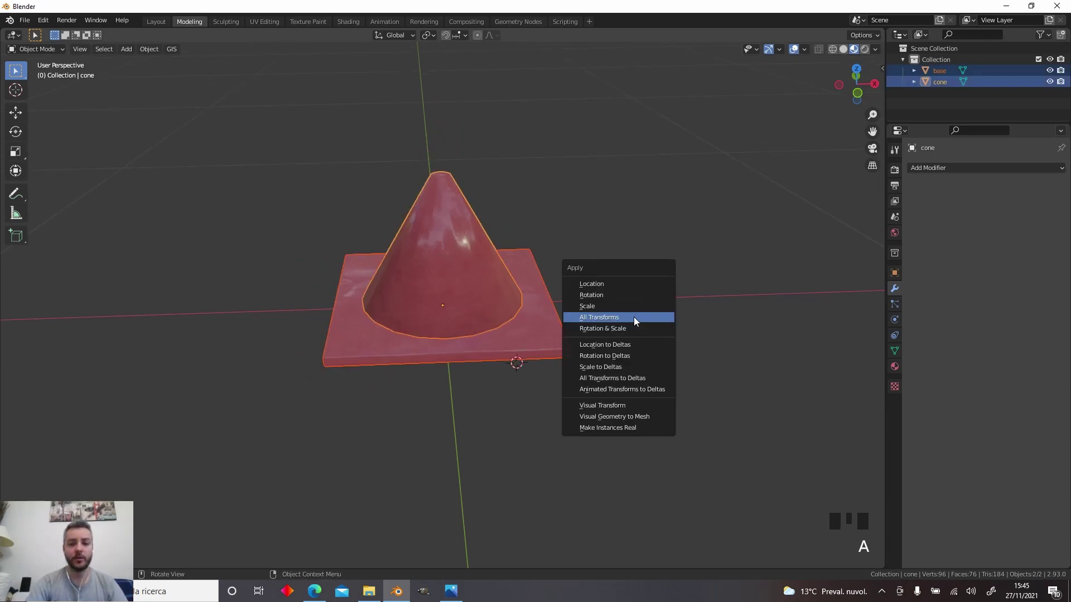
left_click(633, 316)
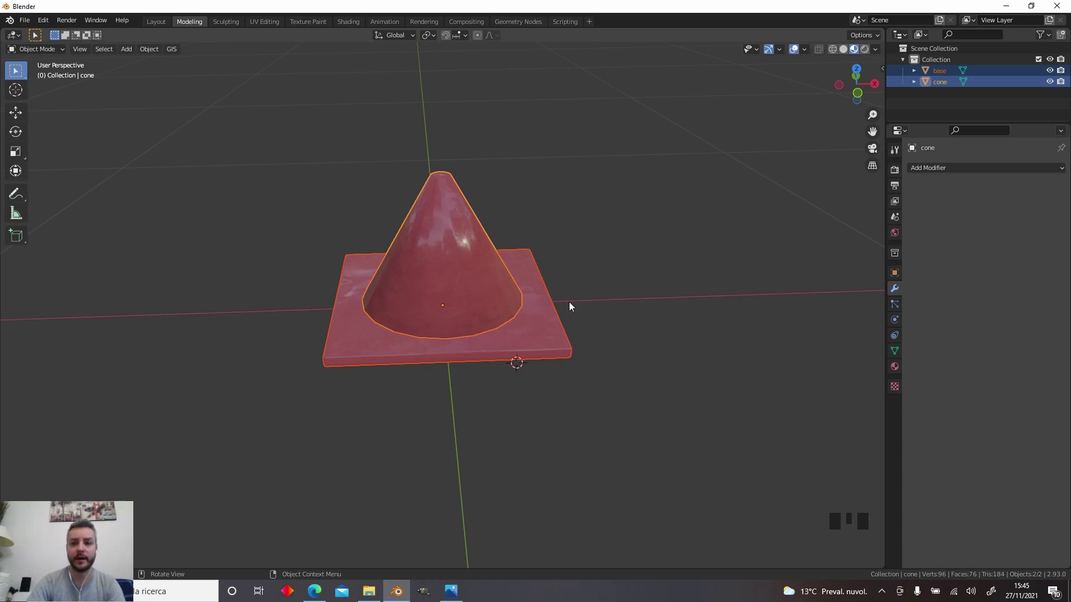
Check the location, rotation and scale values of the base and the cone
key("n")
left_click(595, 337)
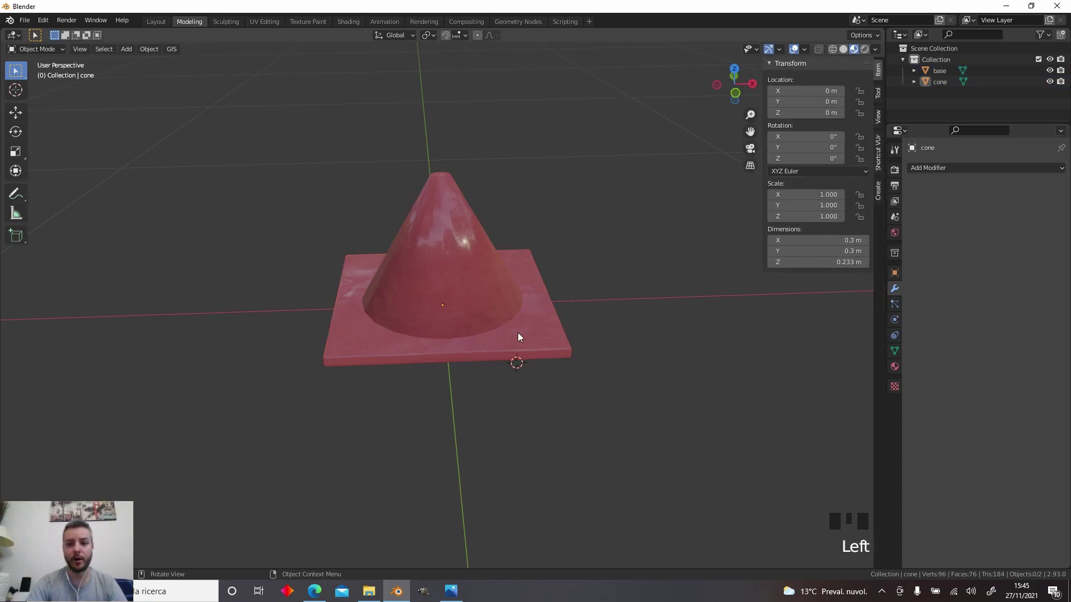
left_click(518, 333)
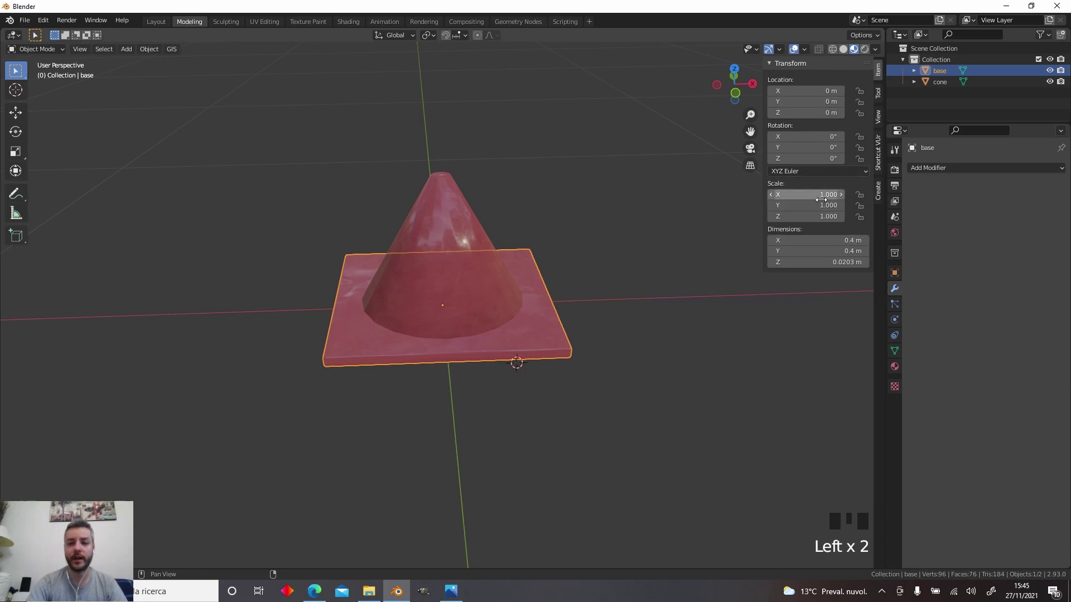
left_click(479, 240)
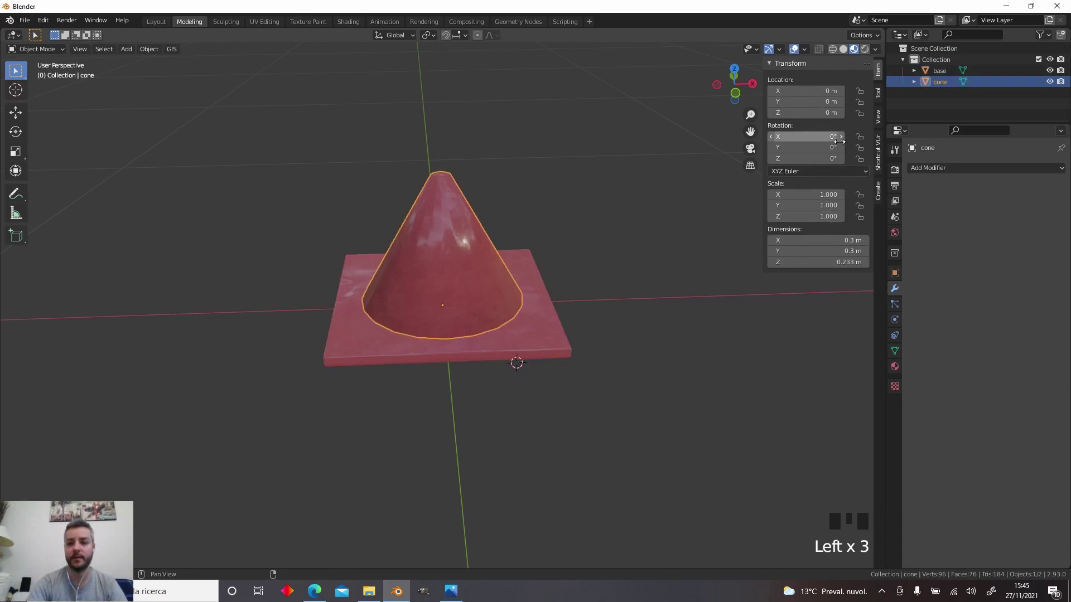
left_click(613, 366)
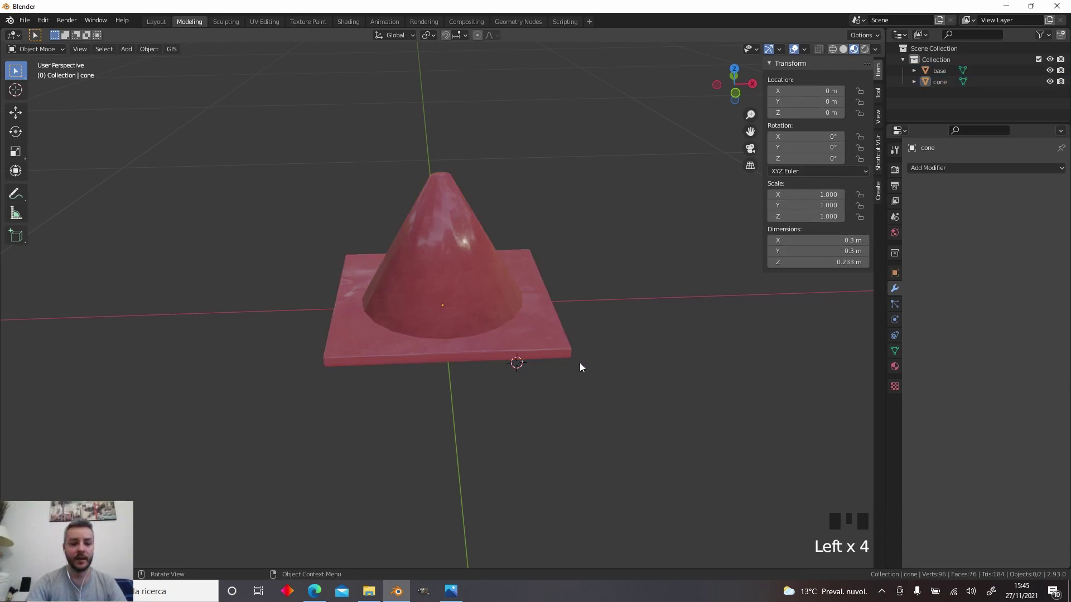
middle_click_drag(580, 362, 540, 306)
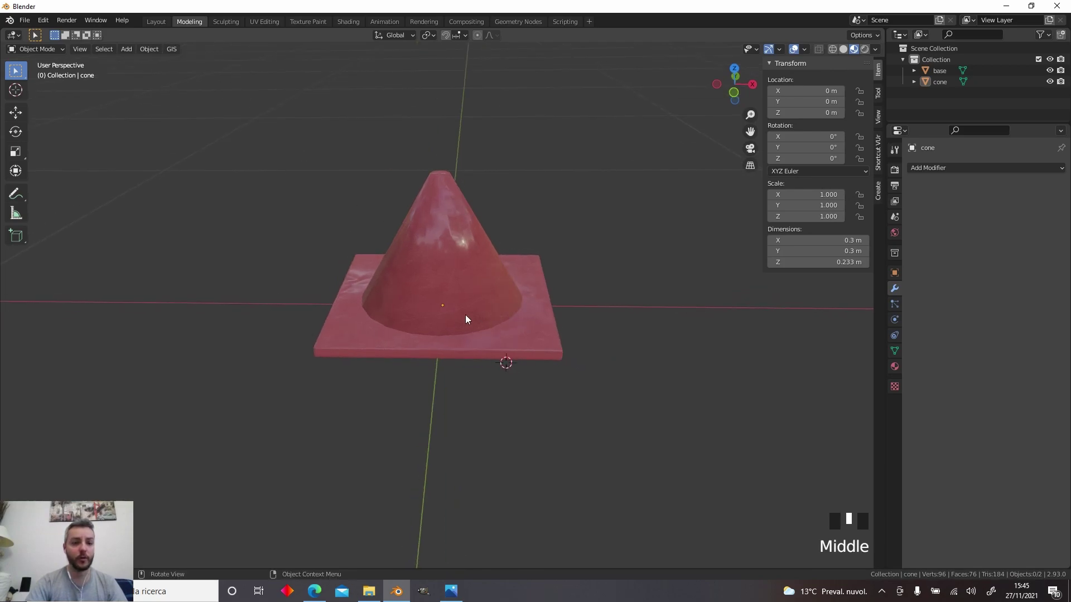
Start saving the Blender file under a new name and browse to lidl-legnago\PackageSources\lidl-modelLib
left_click(31, 21)
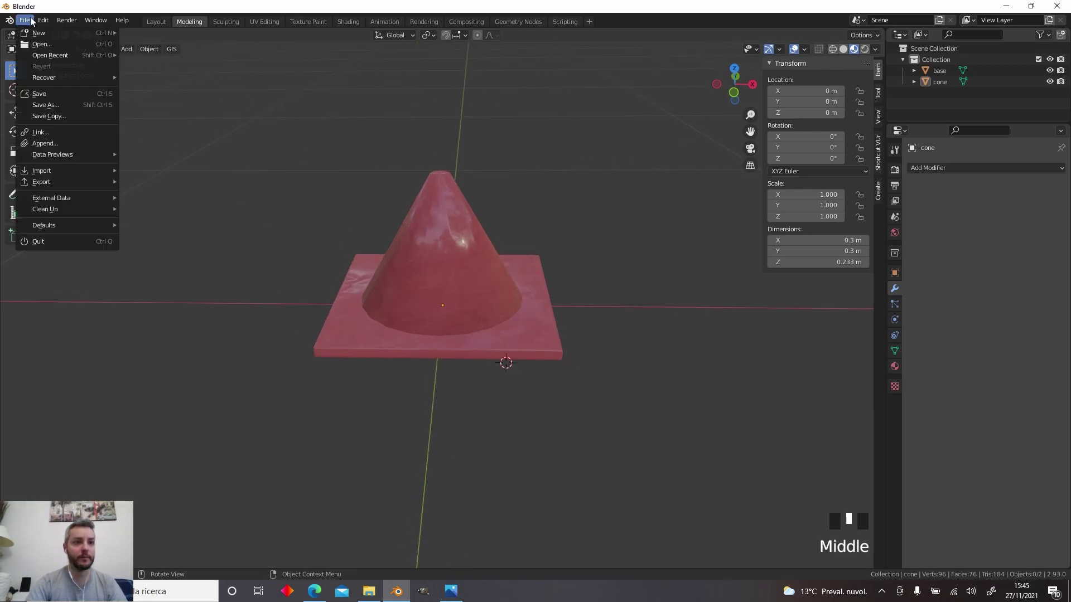
left_click(59, 102)
left_click(455, 101)
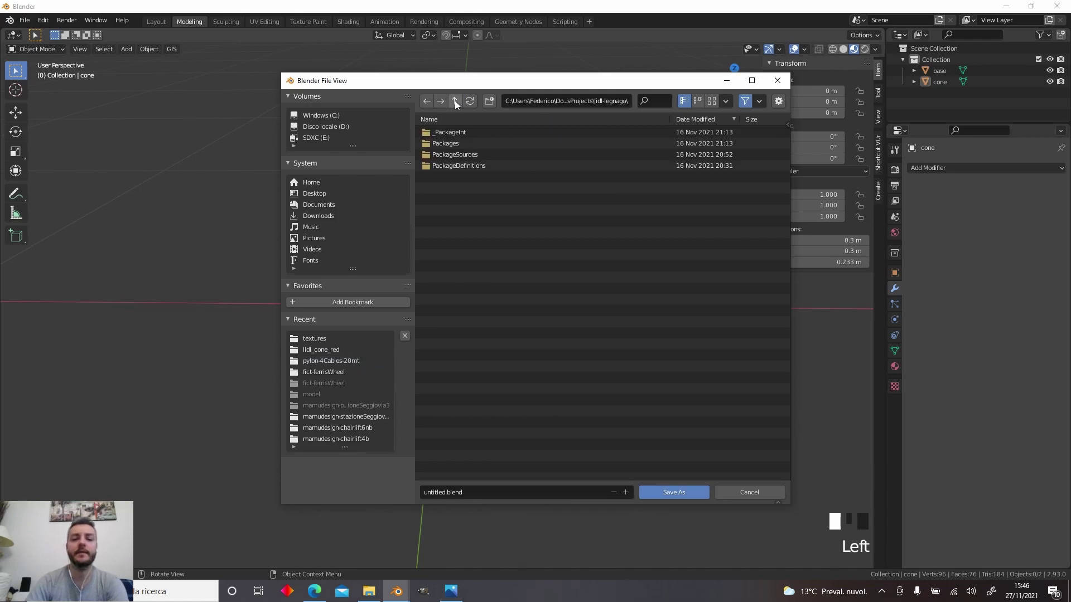
left_click(454, 101)
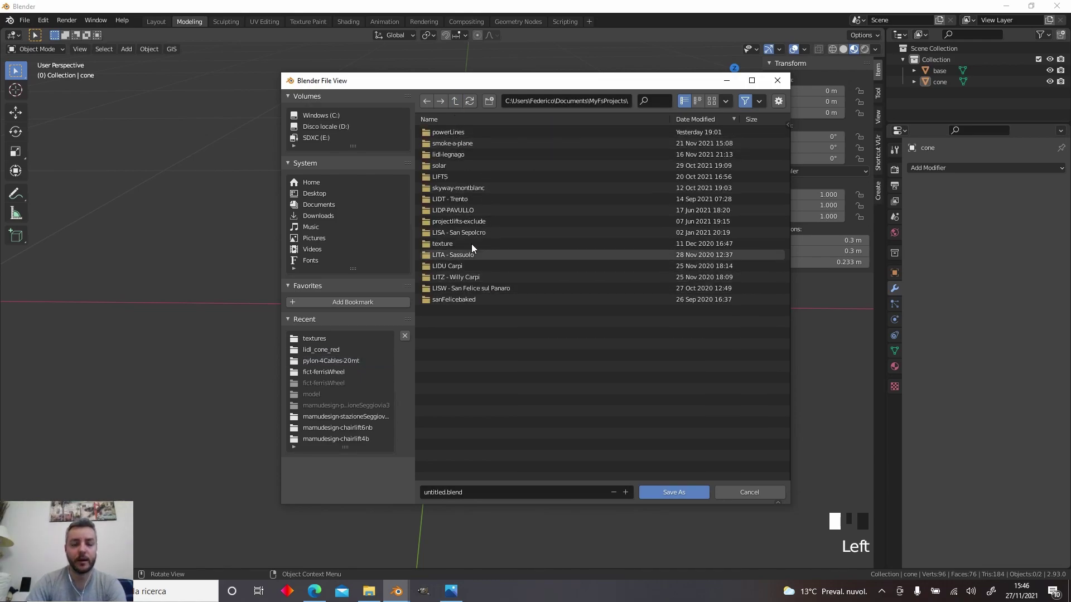
double_click(466, 155)
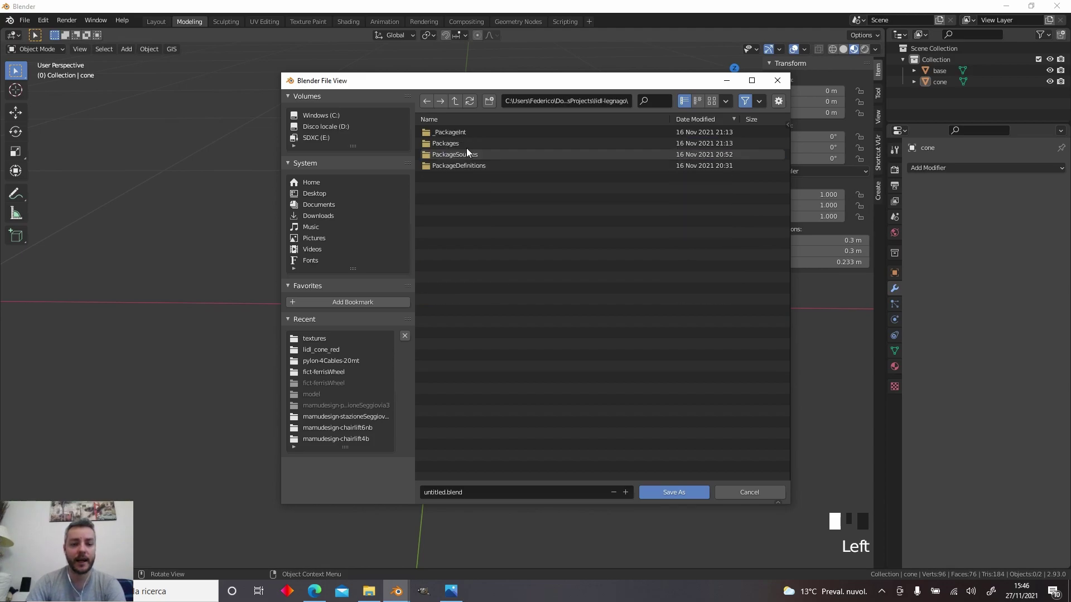
double_click(473, 152)
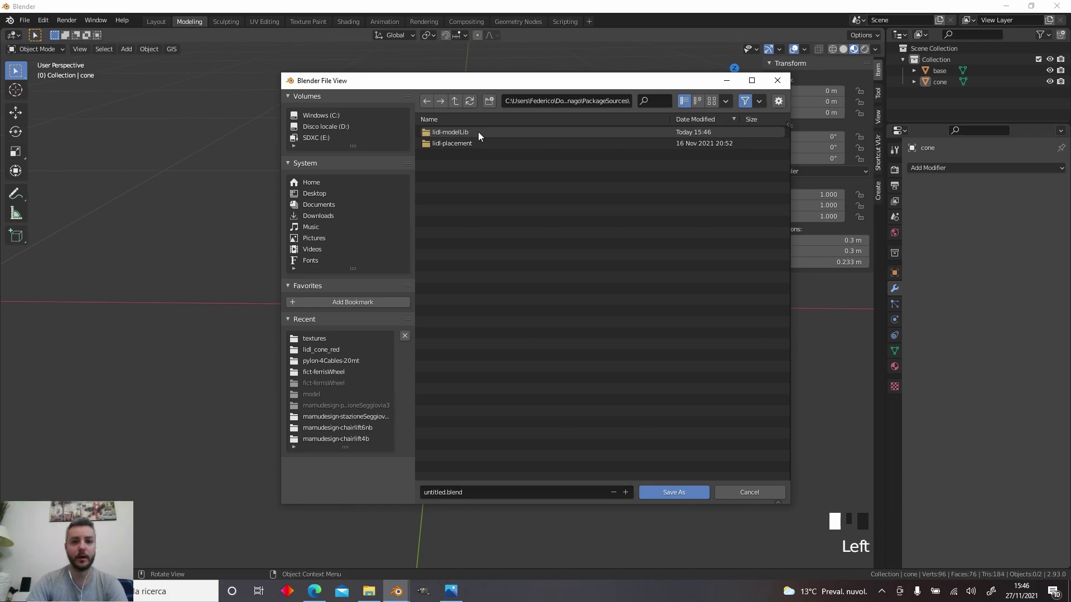
double_click(478, 133)
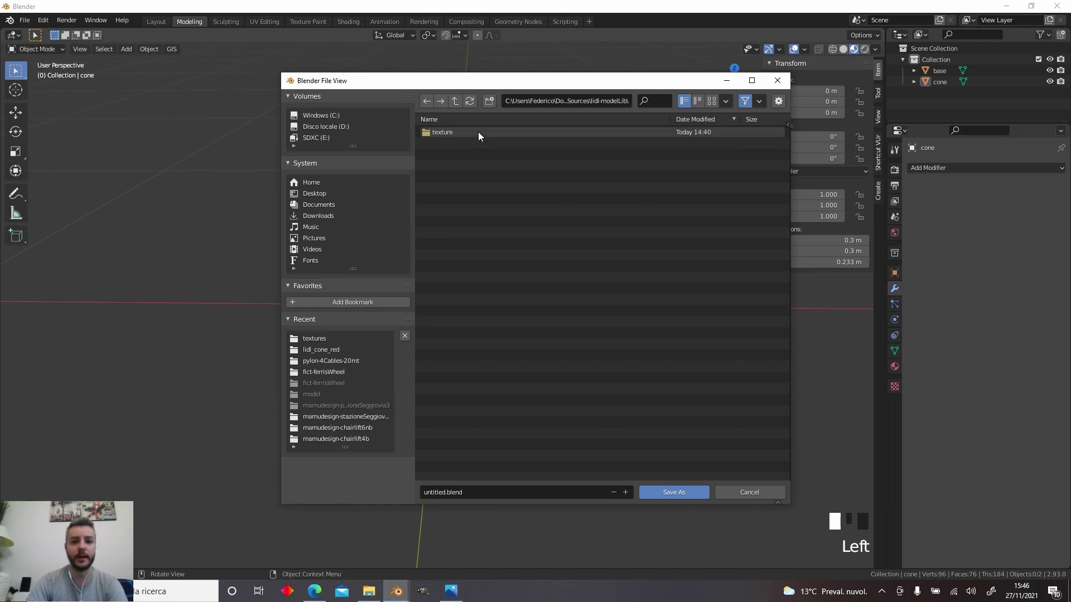
Create a folder named lidl-cone-red inside the lidl-modelLib folder
left_click(490, 102)
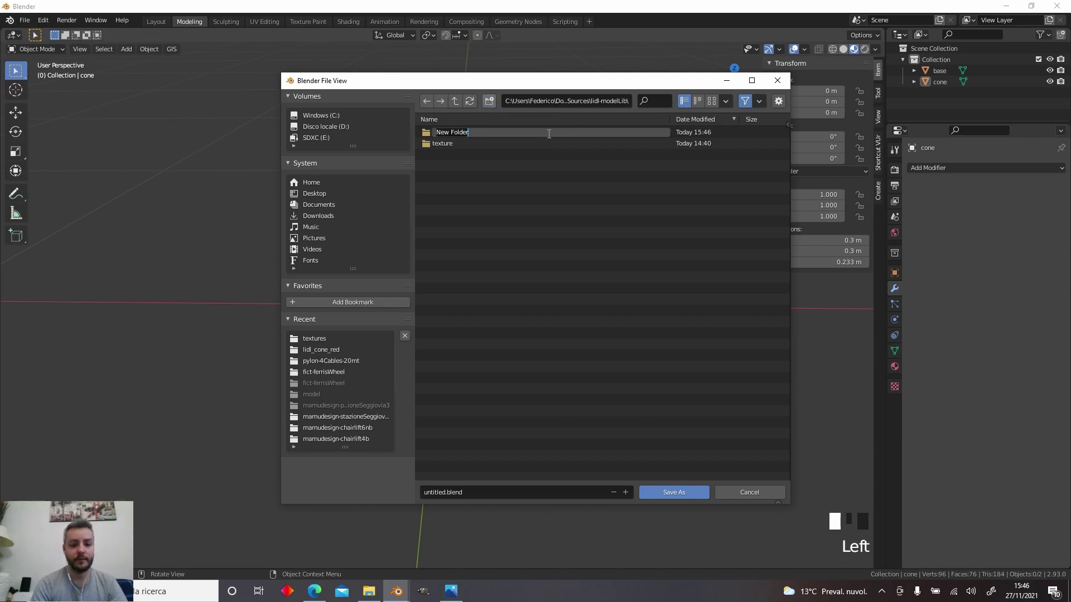
type("li")
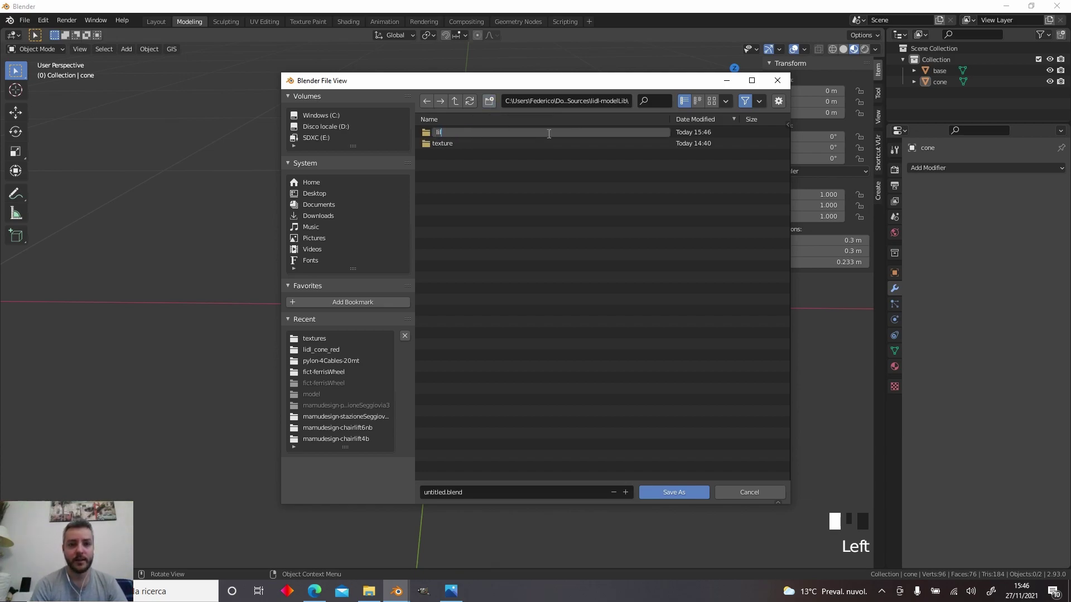
type("dl-cone-red")
key("Return")
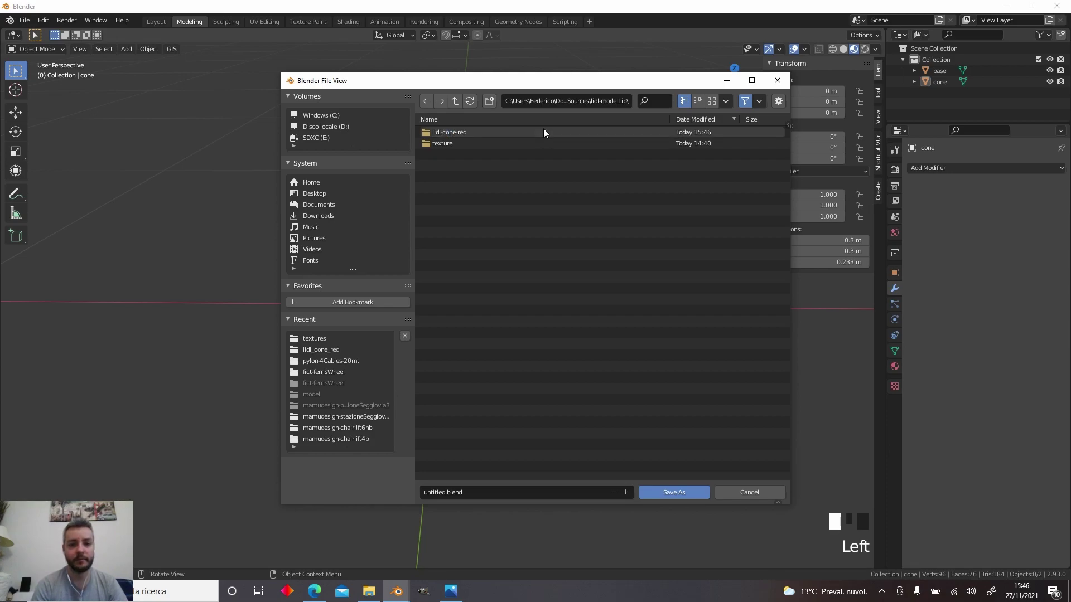
Save the Blender file as lidl-cone-red inside the new lidl-cone-red folder
double_click(483, 133)
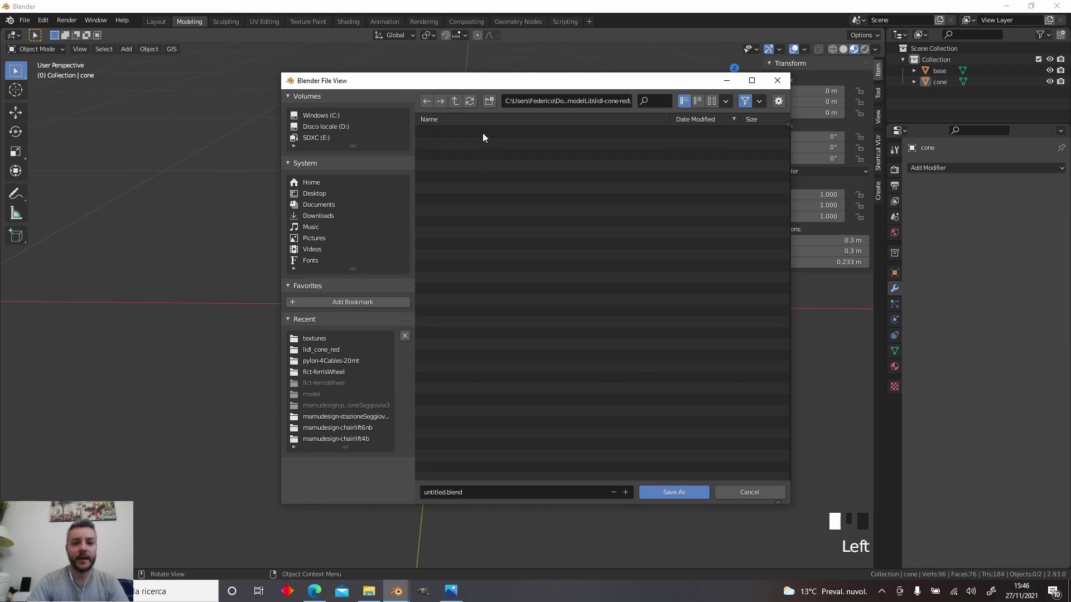
left_click(503, 491)
type("lidl")
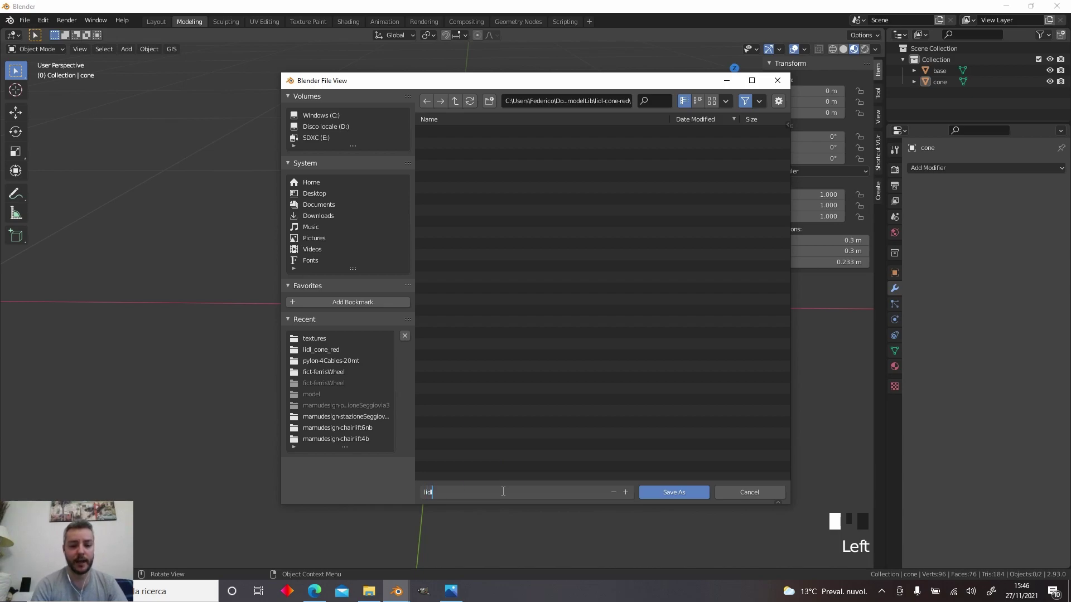
type("-cone-red")
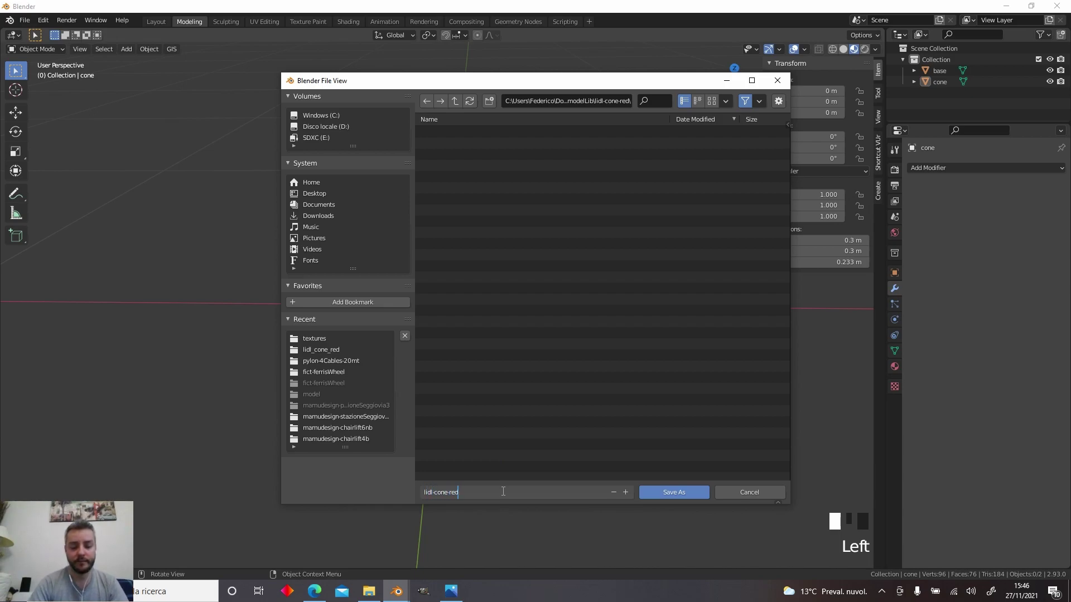
left_click(651, 493)
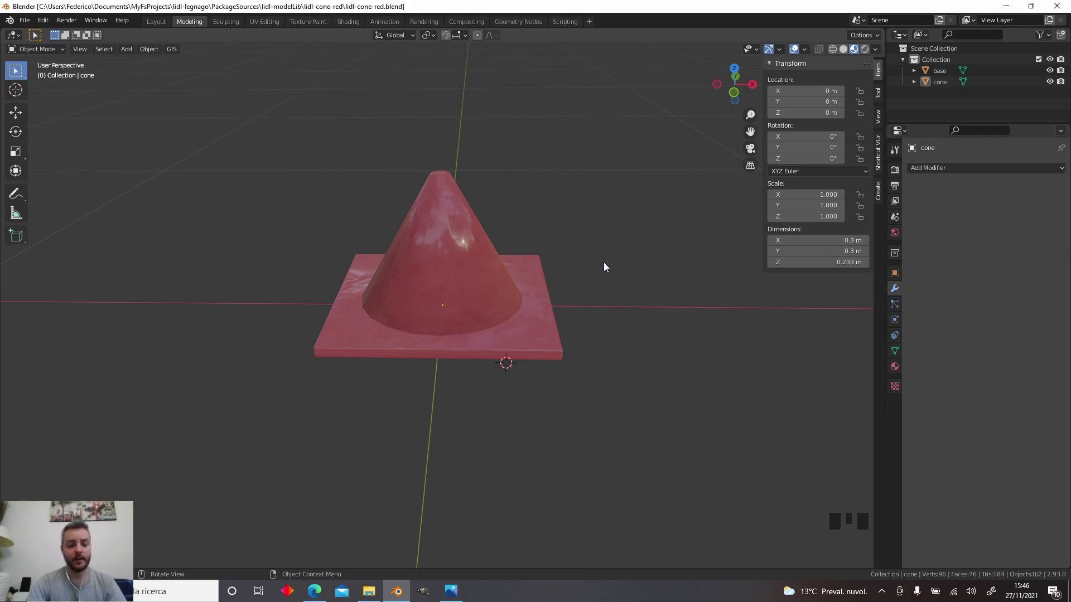
Select the base and the cone, start an extended glTF 2.0 export for MSFS, and set the textures path to ../texture
key("a")
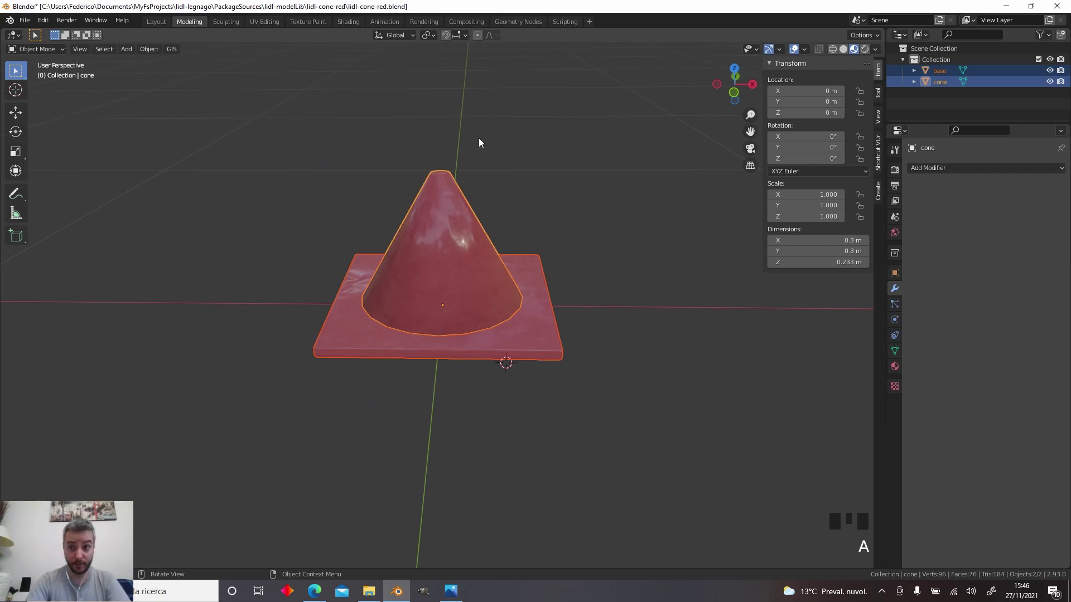
left_click(23, 21)
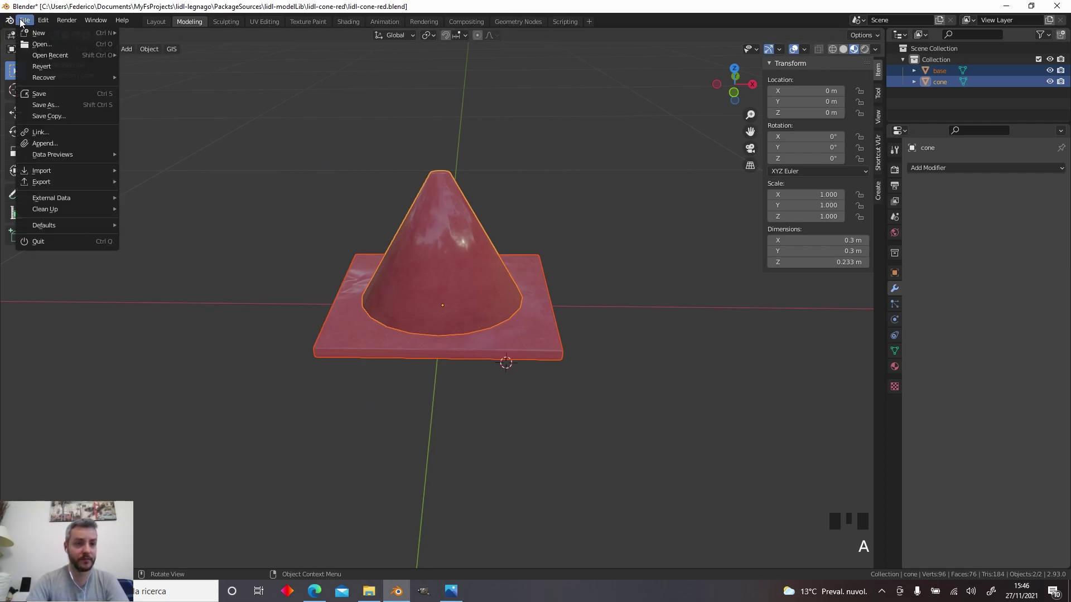
mouse_move(58, 183)
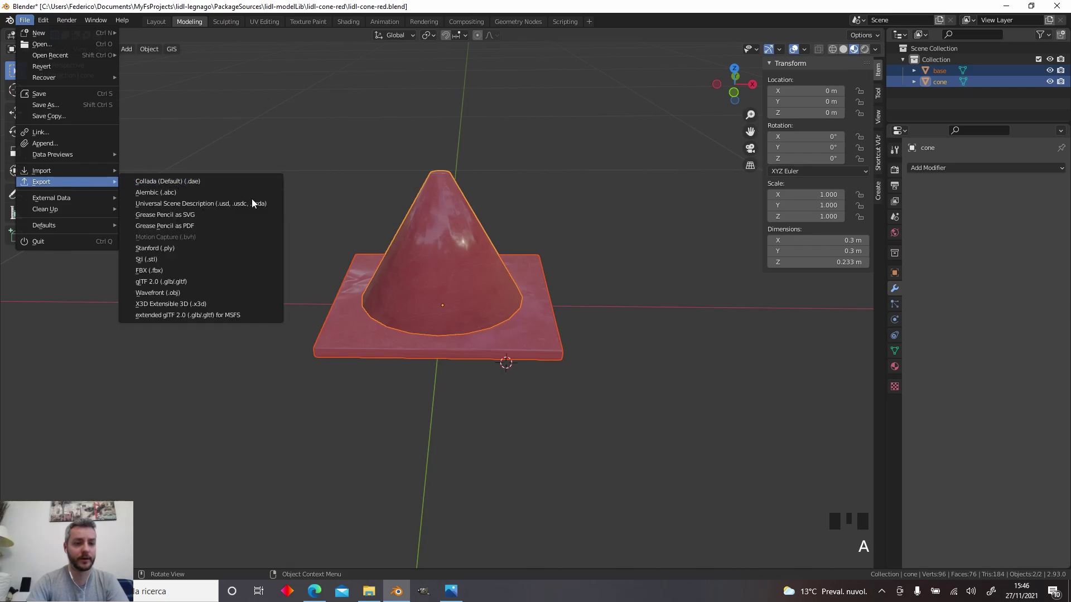
left_click(243, 316)
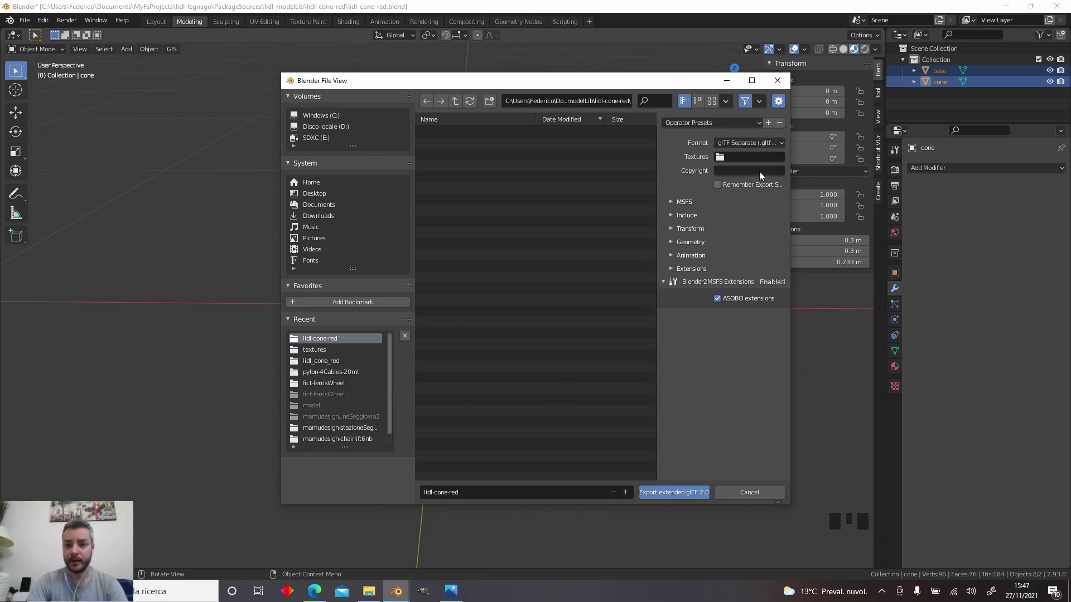
left_click(735, 155)
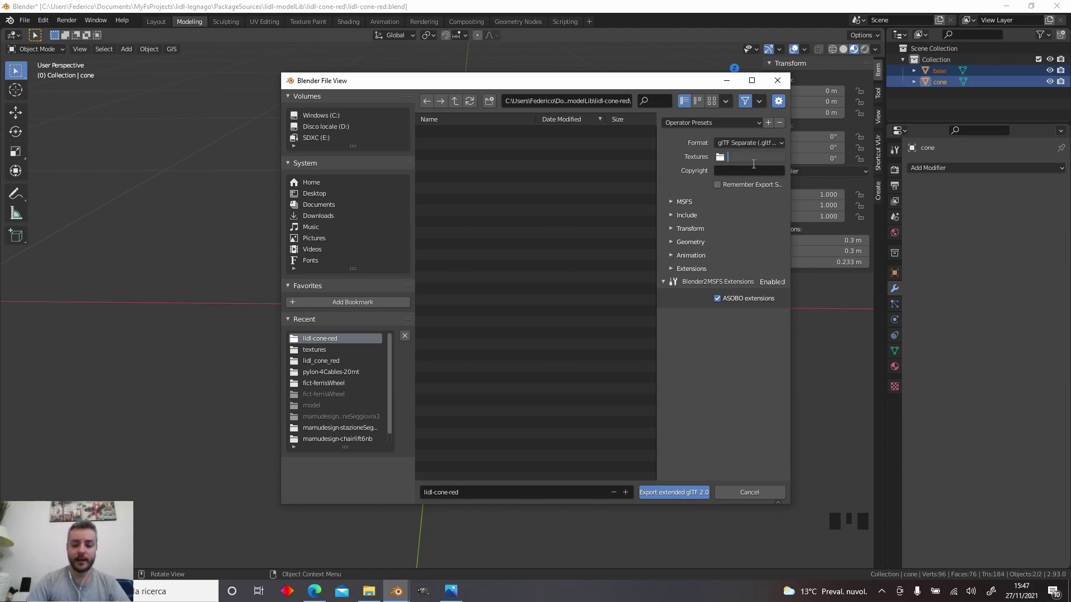
type("../")
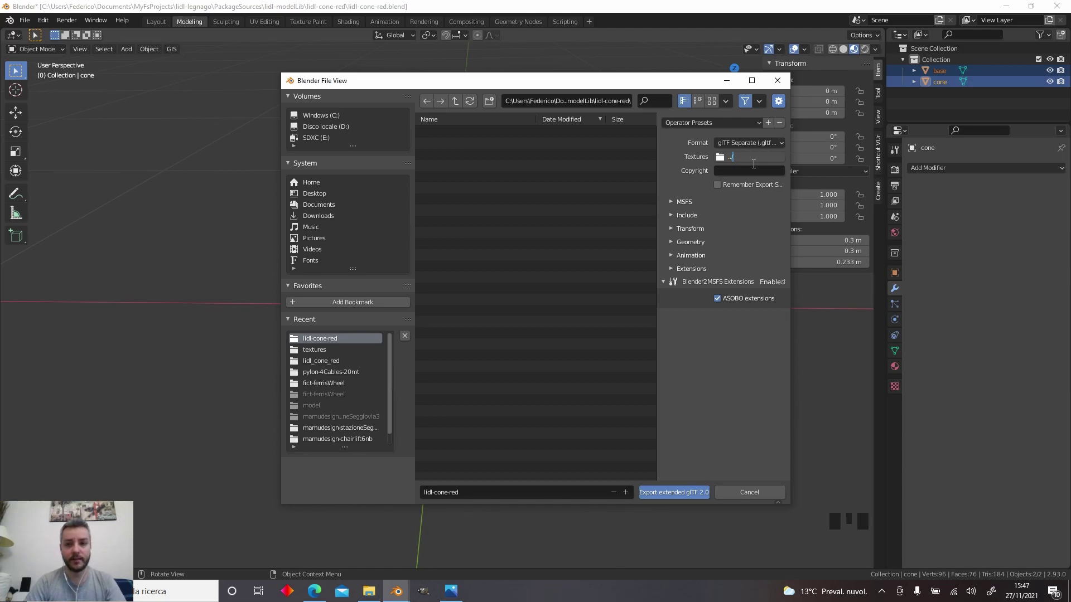
type("texture")
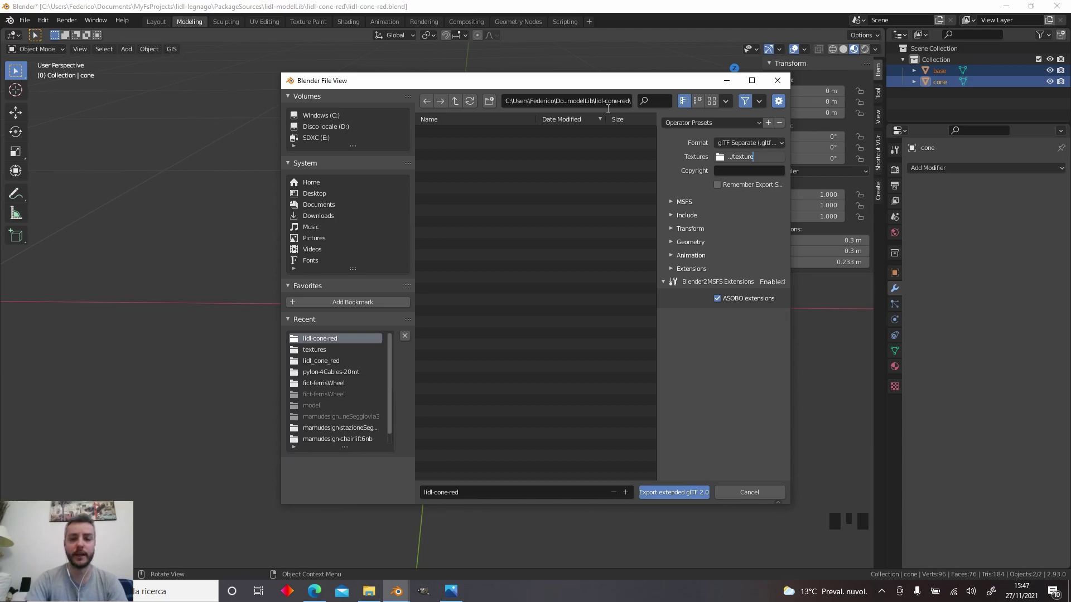
Widen the export settings and enable Generate/Append XML file in the MSFS options
left_click(670, 202)
left_click(670, 203)
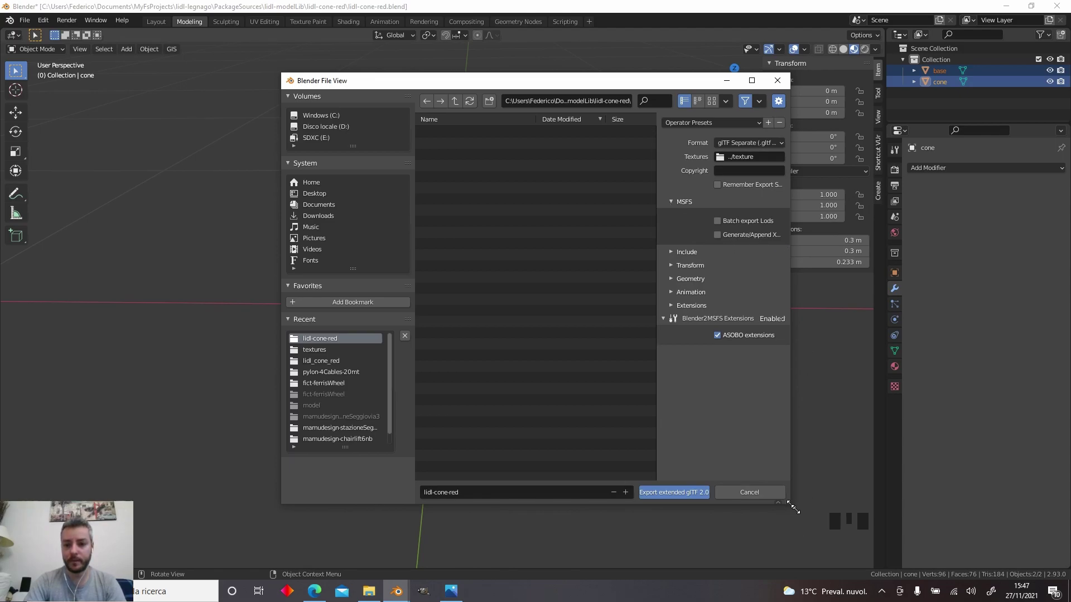
left_click_drag(790, 504, 854, 505)
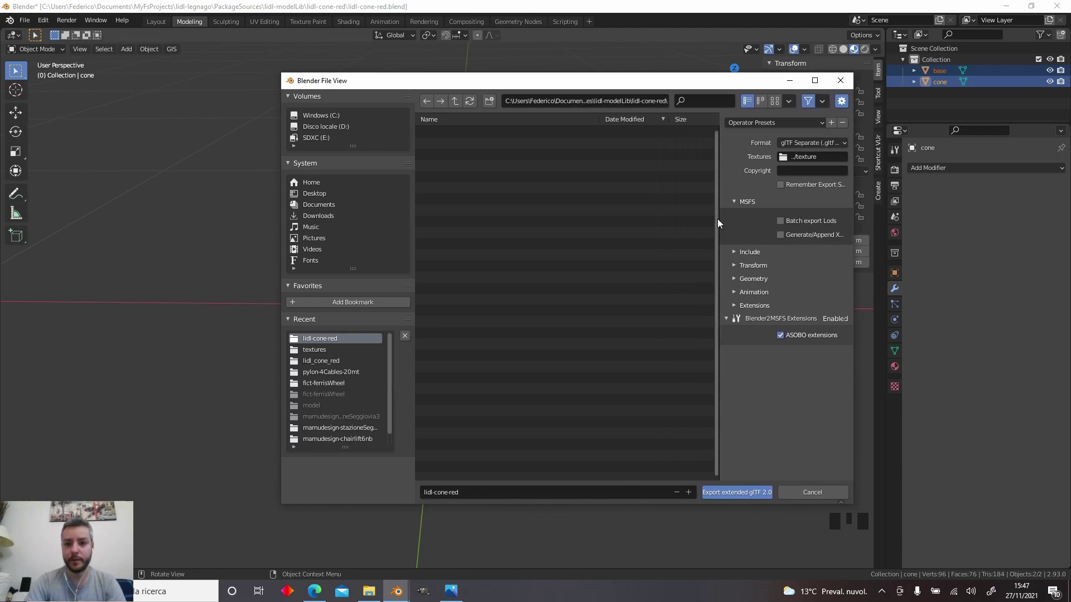
left_click_drag(719, 220, 657, 226)
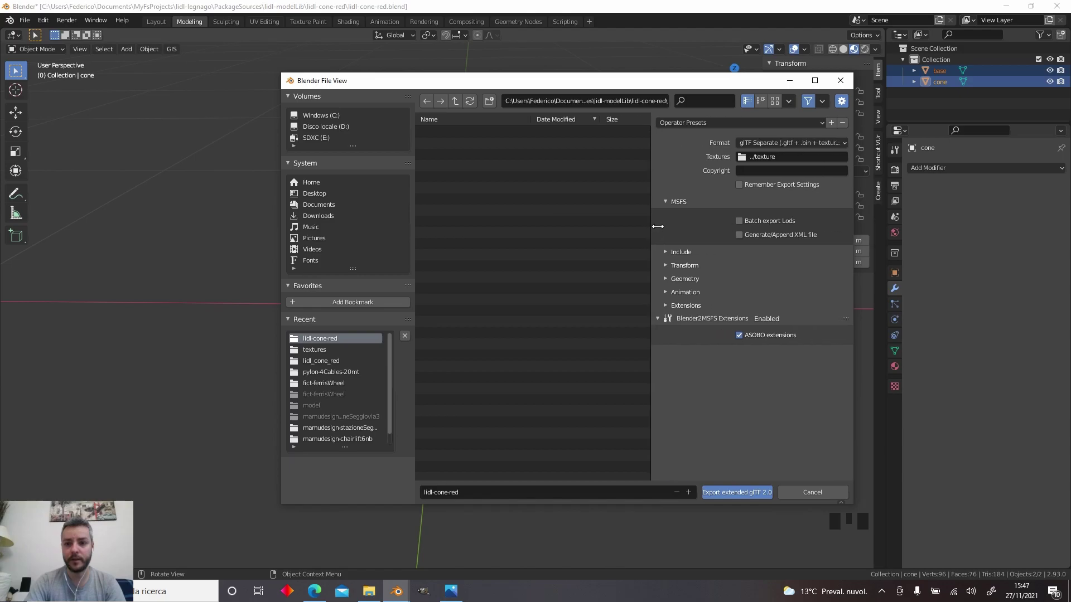
left_click(743, 235)
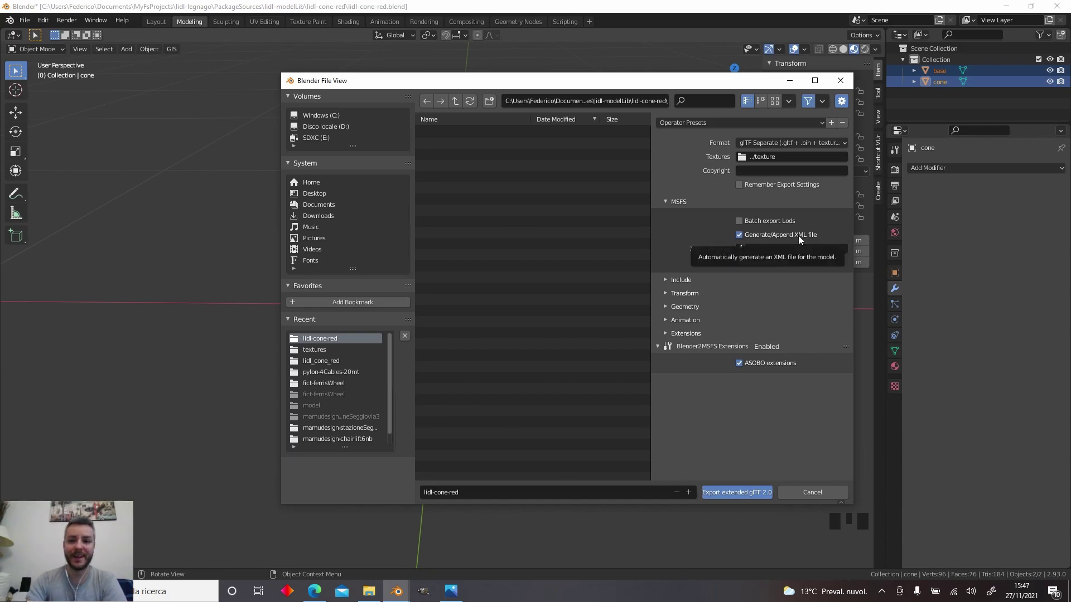
Export the model with the XML filename set to lidl-cone-red.xml and Generate GUID enabled
left_click(758, 250)
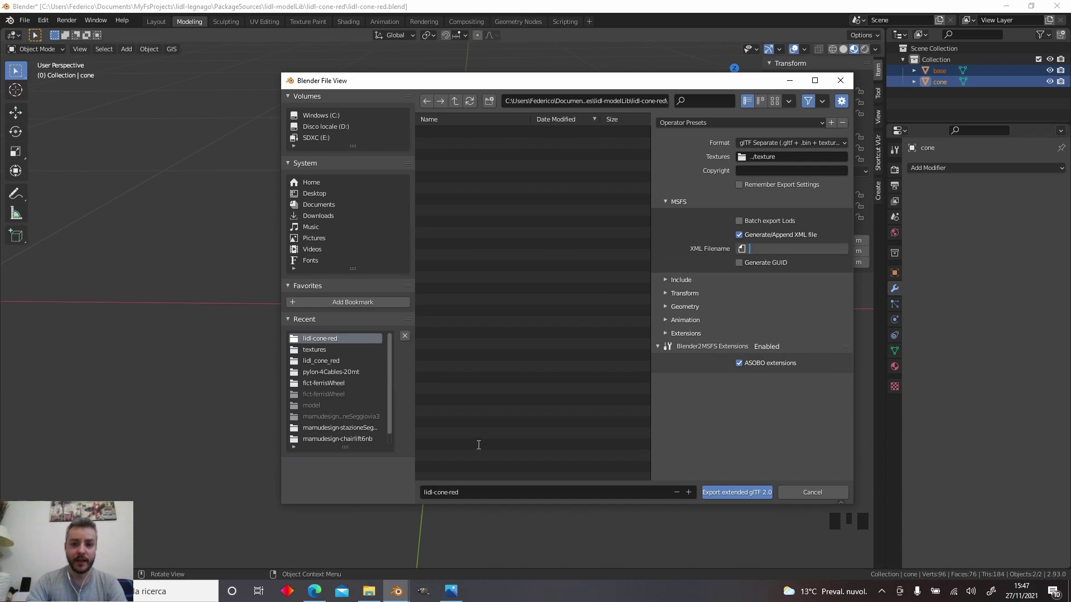
left_click(465, 498)
key("ctrl+c")
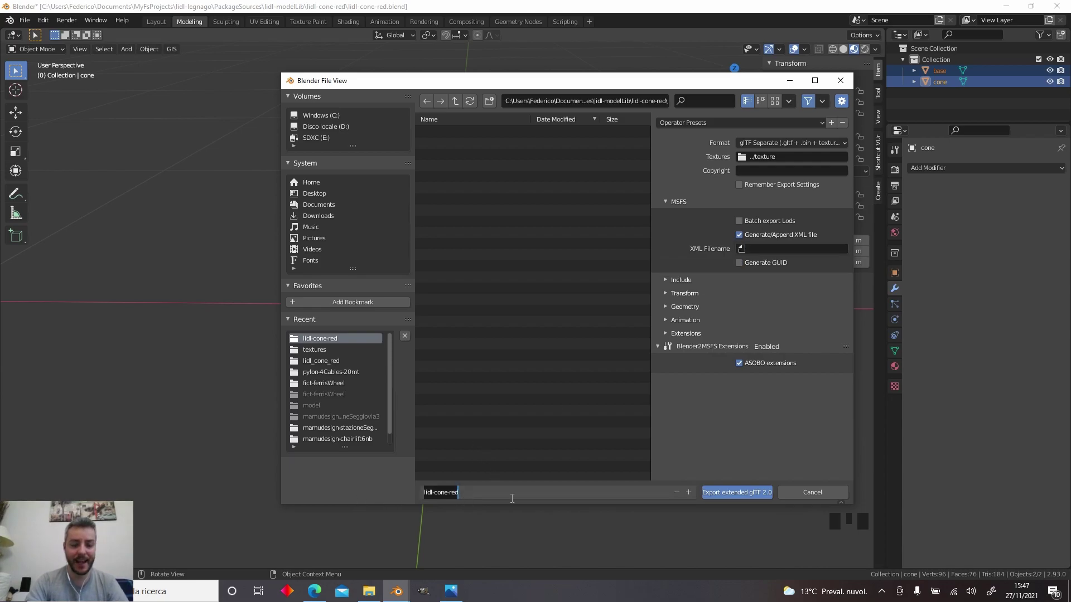
left_click(785, 251)
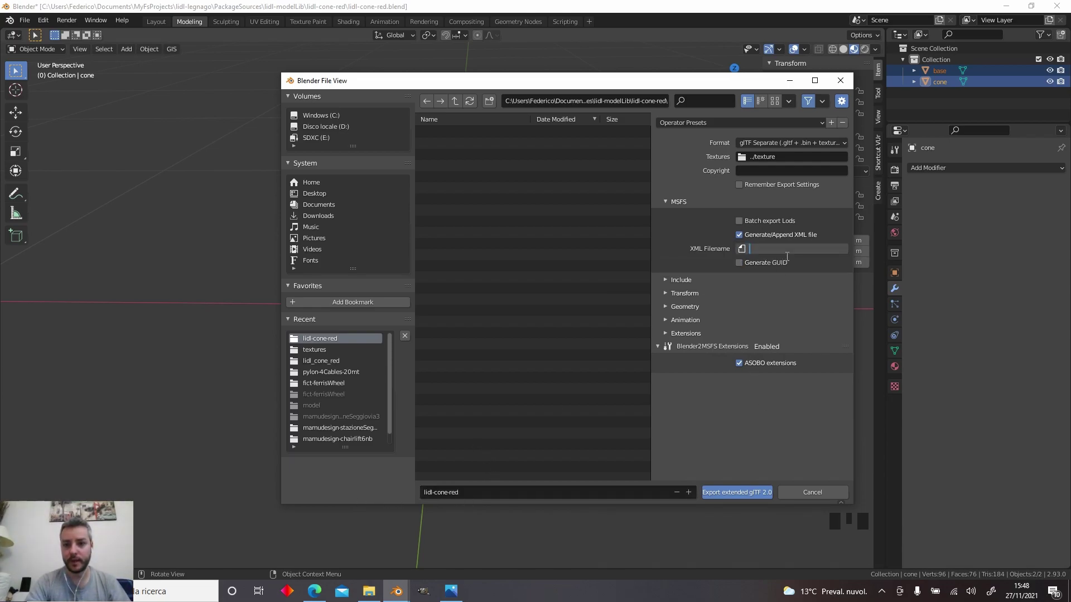
key("ctrl+v")
type(".xml")
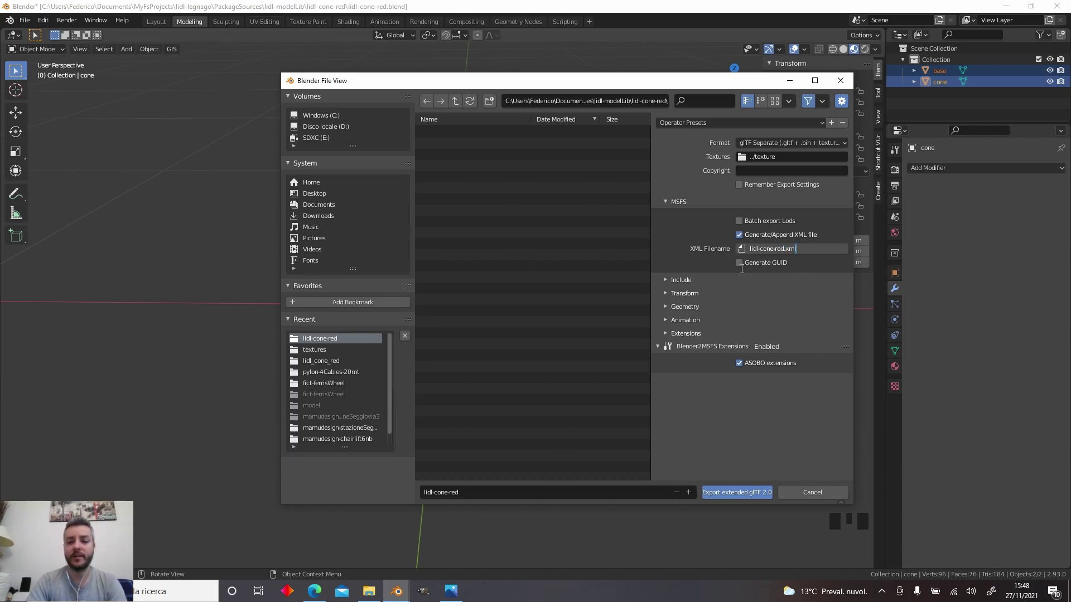
key("Return")
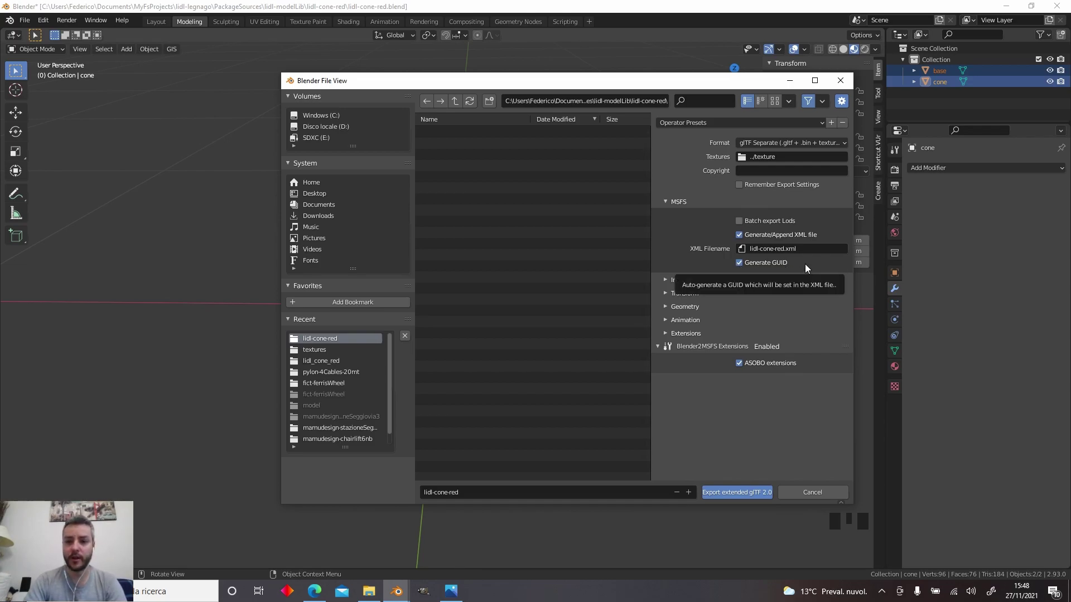
left_click(732, 492)
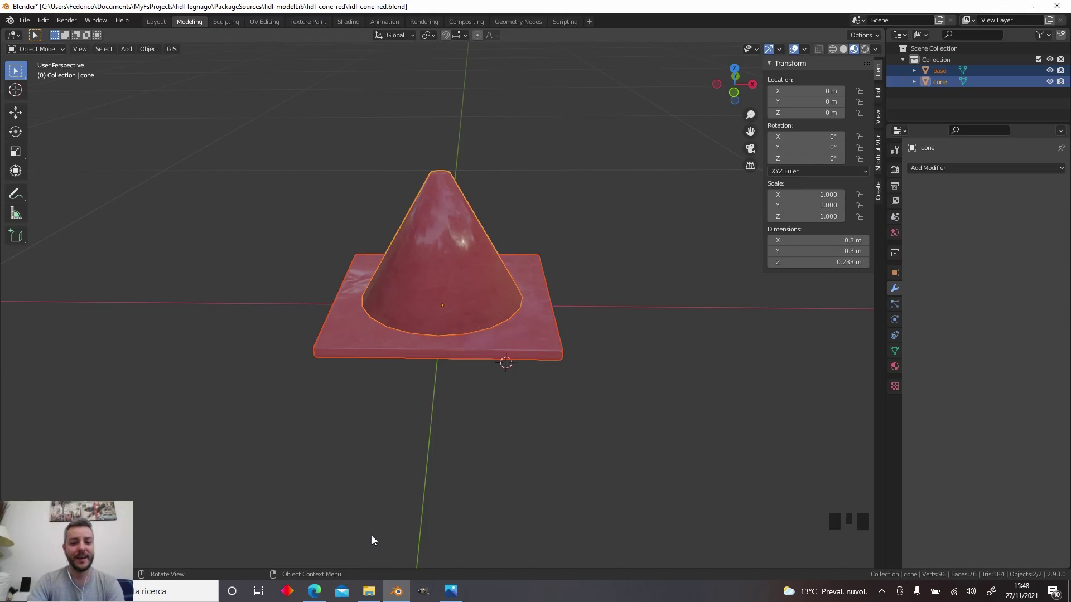
Switch to File Explorer and check the exported files in PackageSources\lidl-modelLib\lidl-cone-red
left_click(368, 592)
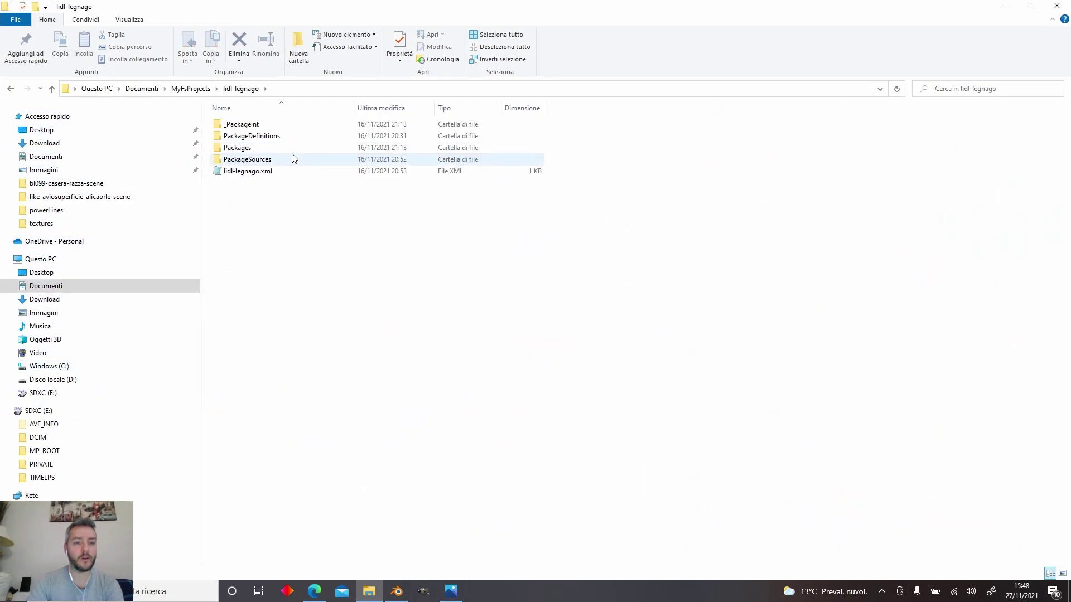
double_click(290, 159)
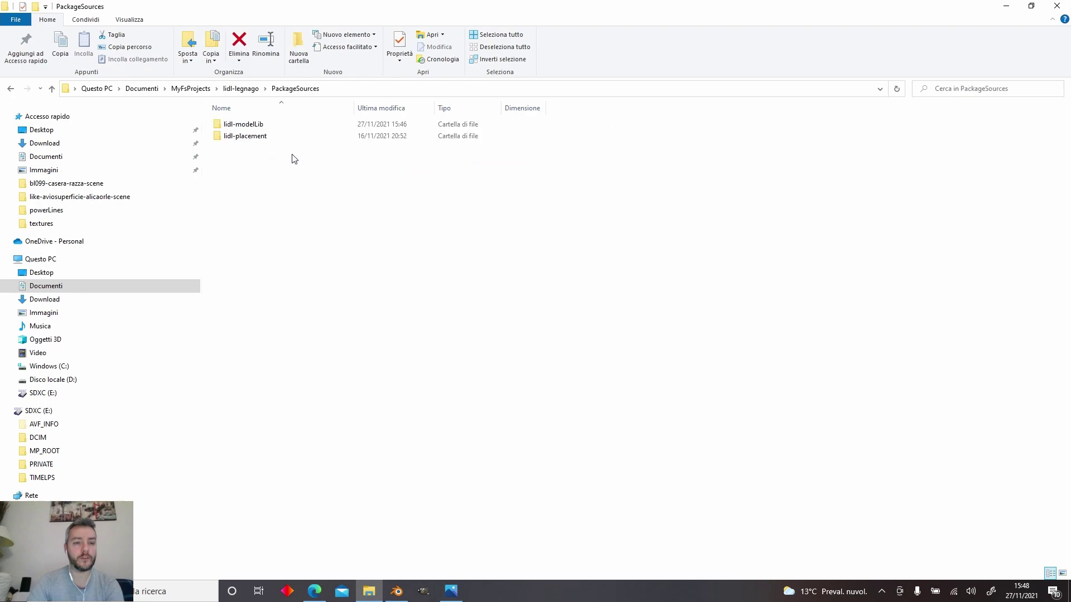
double_click(295, 124)
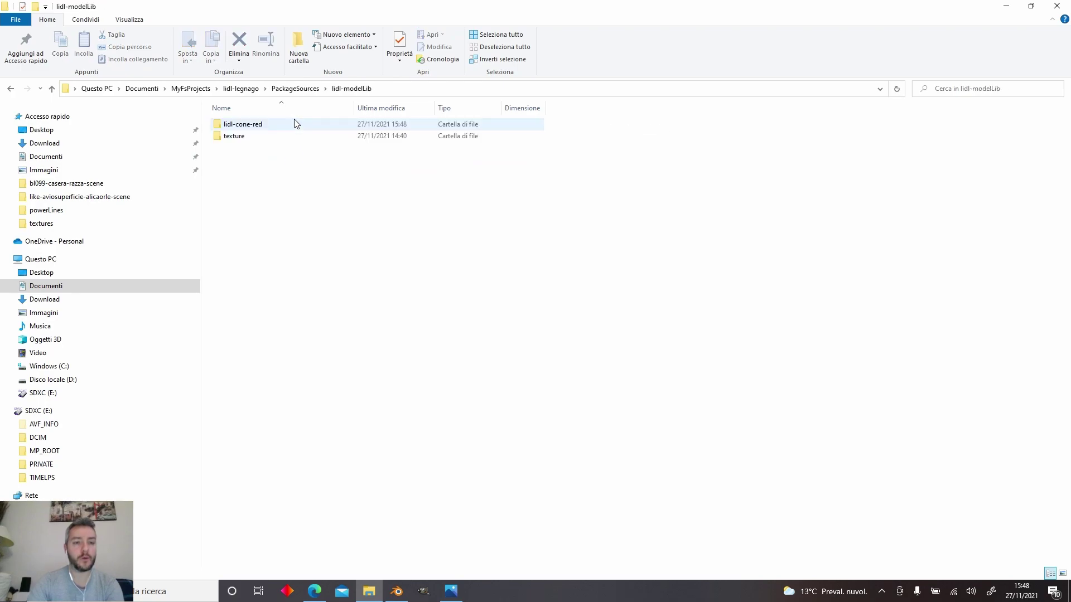
double_click(257, 124)
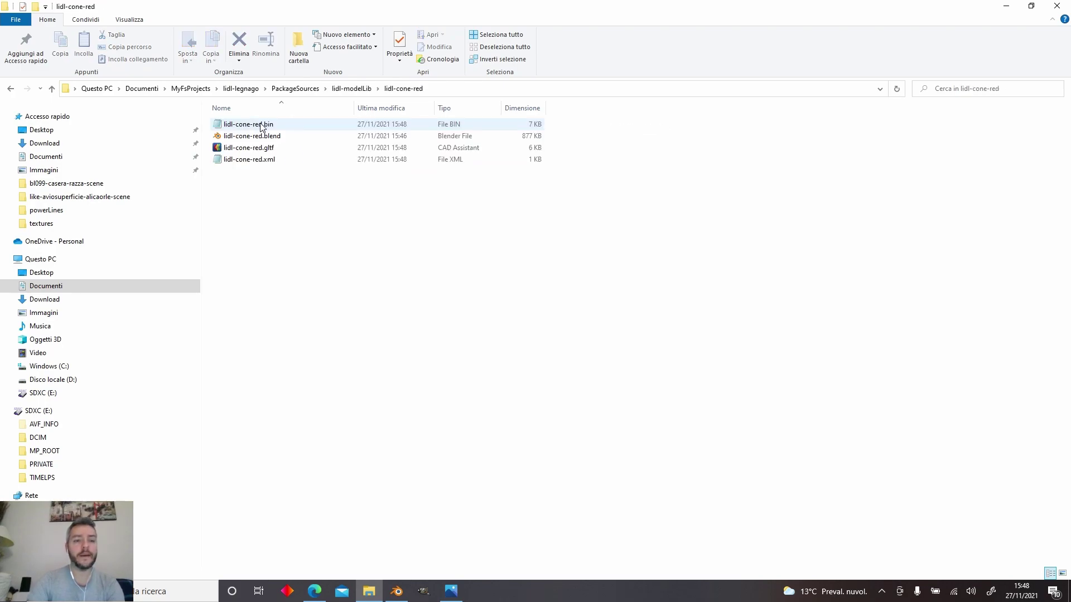
left_click(287, 137)
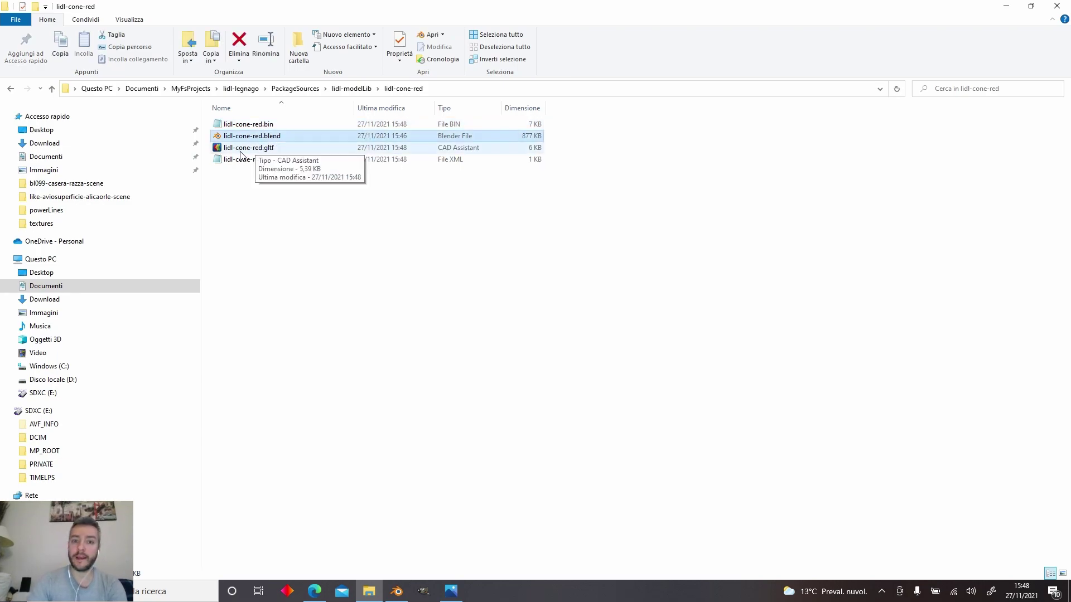
Open the exported lidl-cone-red.xml file, examine its contents, and close it
left_click(283, 150)
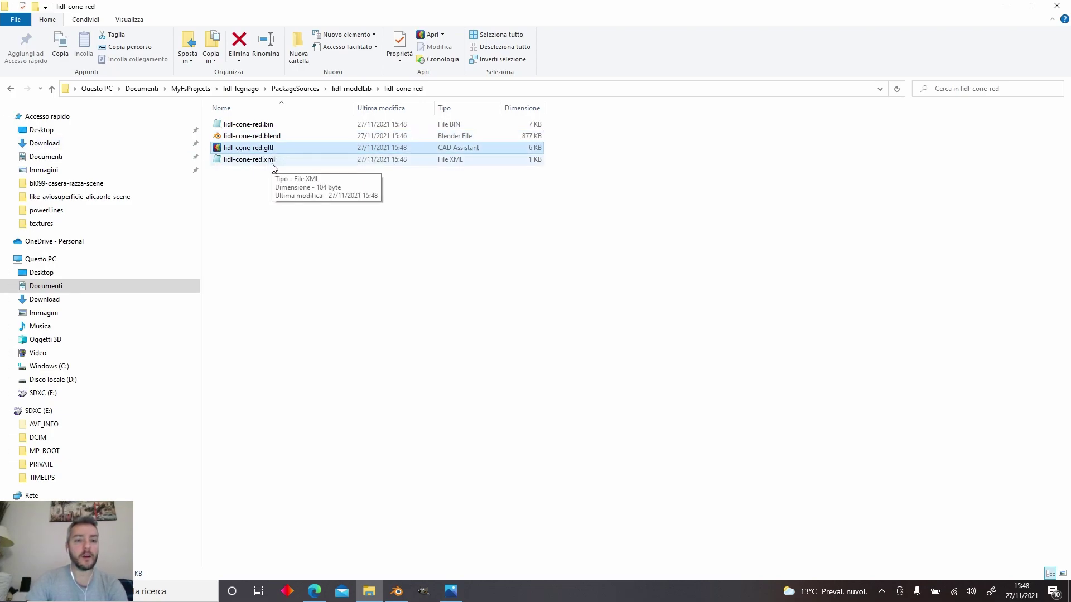
double_click(273, 161)
left_click_drag(445, 339, 633, 337)
left_click(633, 336)
left_click(842, 268)
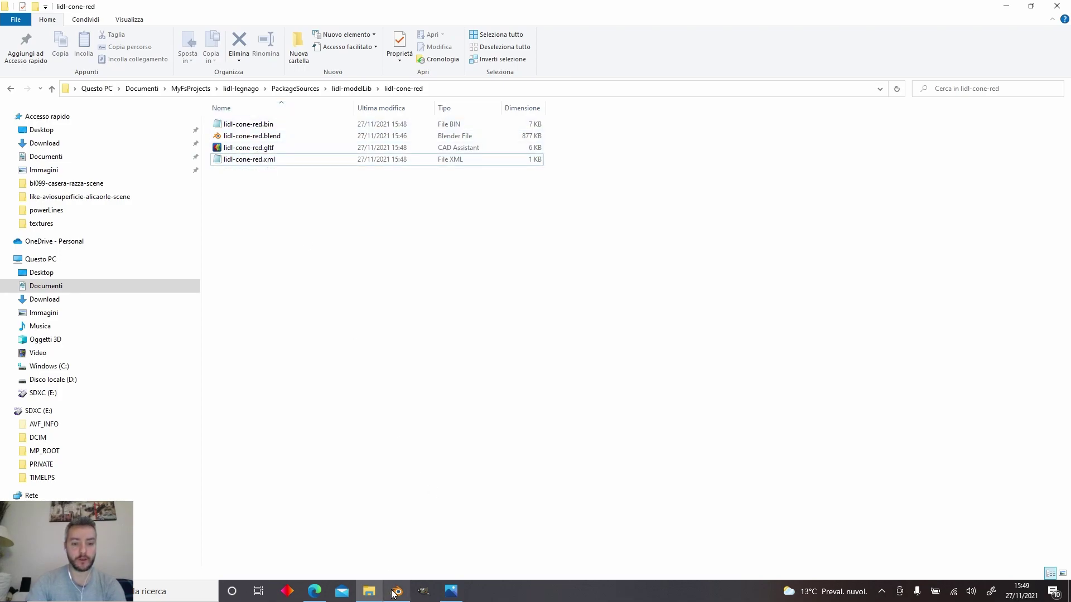
Switch to Microsoft Flight Simulator and search the scenery objects for "lidl" across all packages
mouse_move(393, 597)
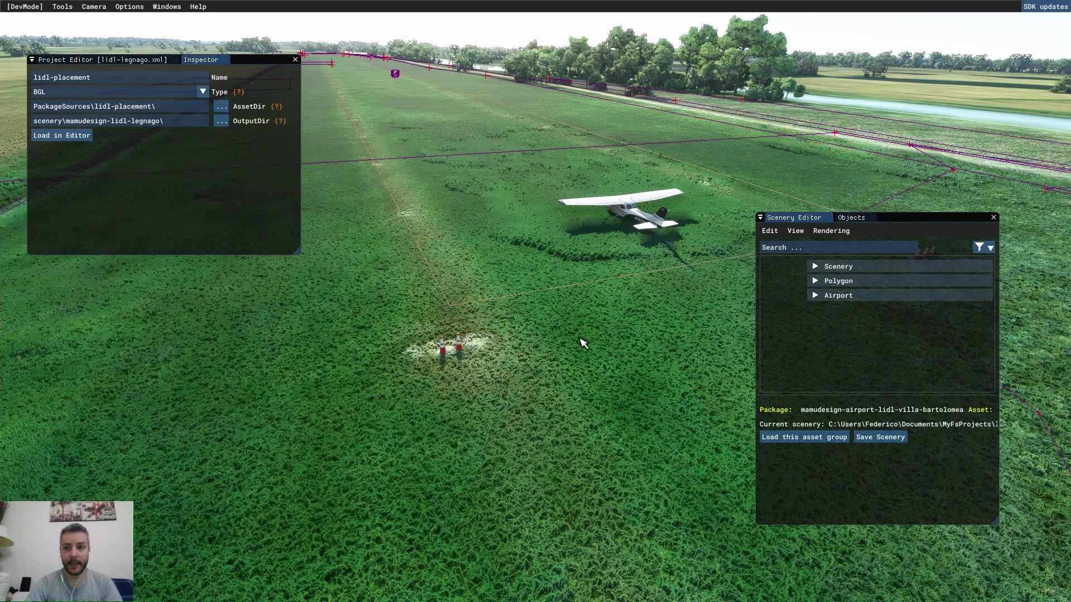
left_click(848, 223)
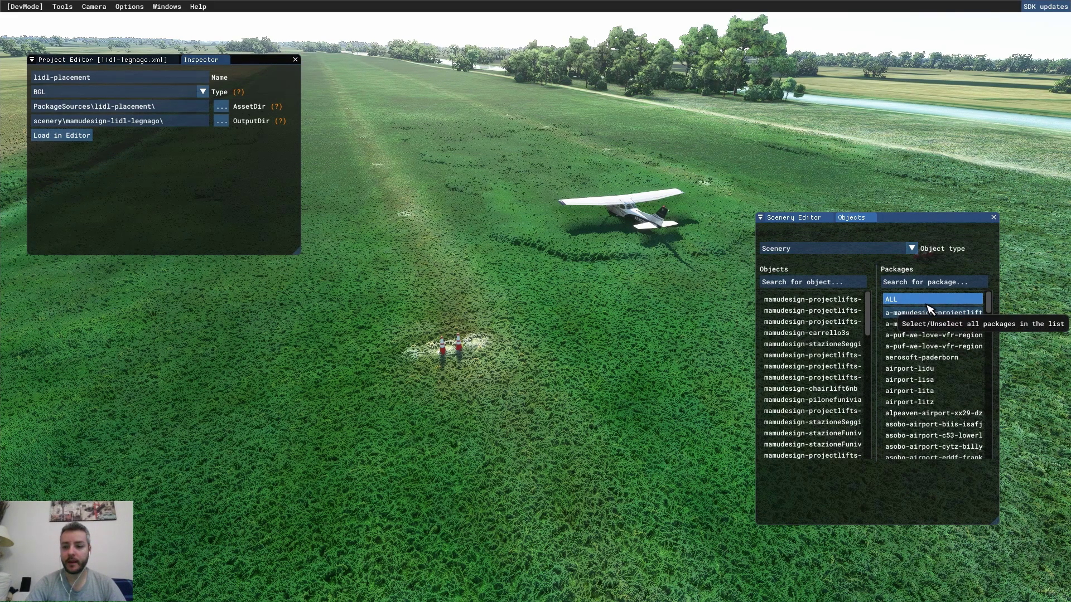
left_click(830, 284)
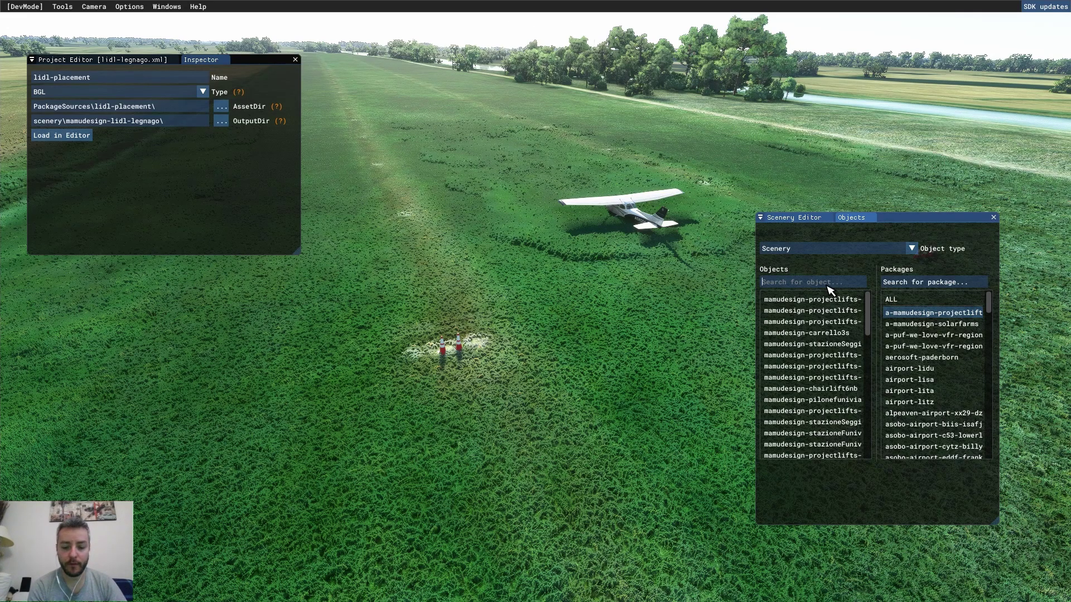
type("lidl")
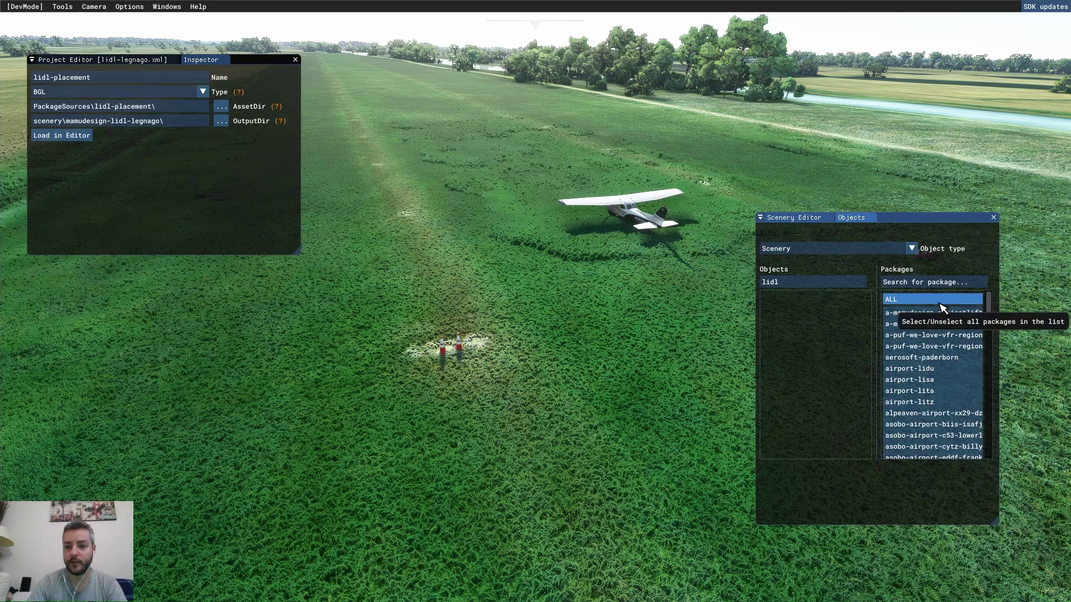
left_click(936, 302)
double_click(812, 284)
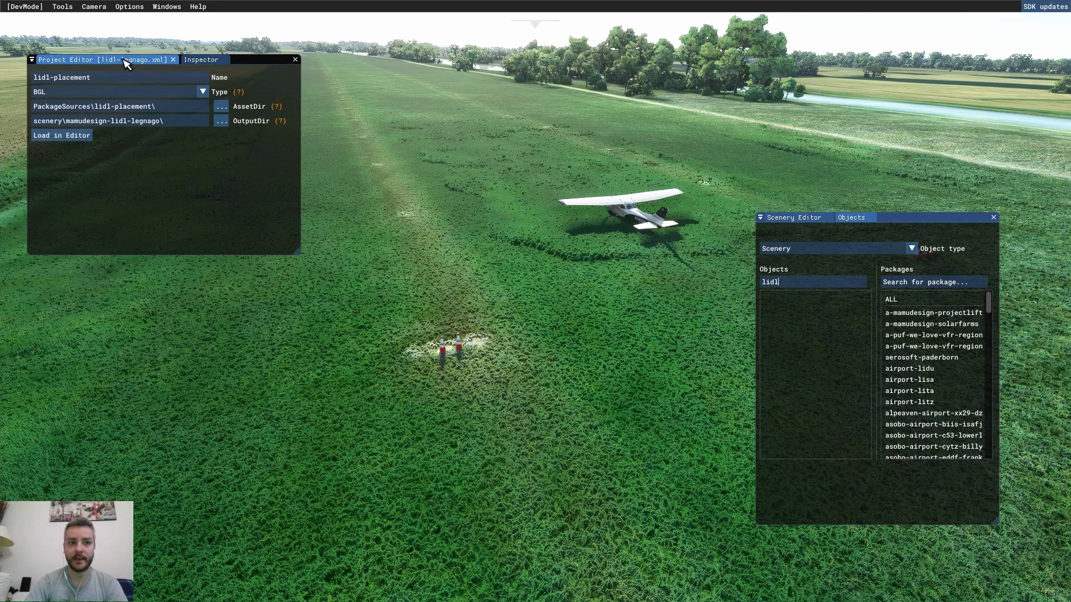
Select the lidl-modelLib asset group in the Project Editor
left_click(105, 62)
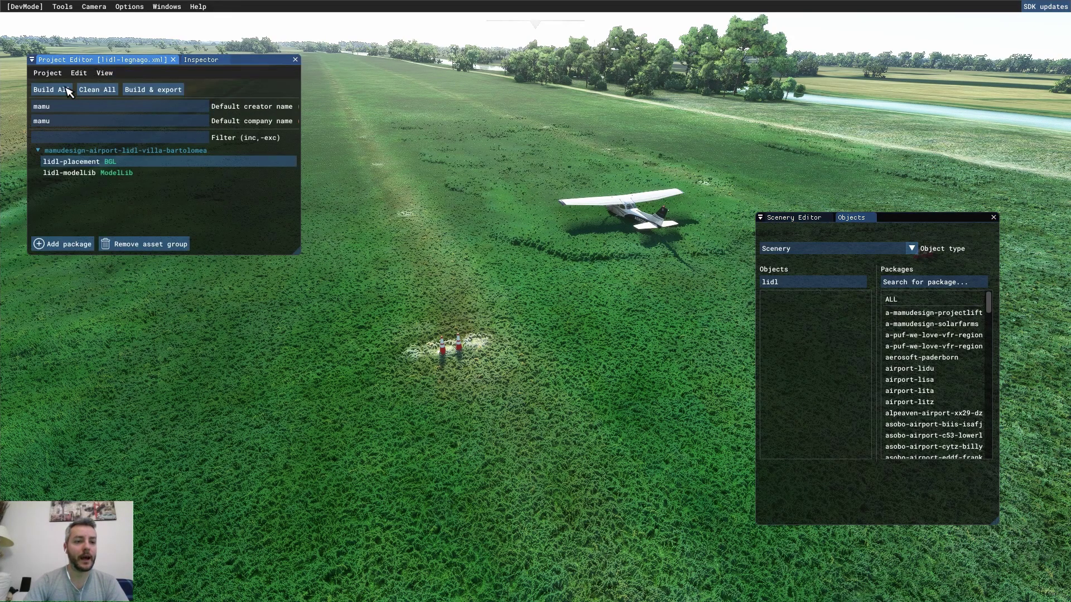
left_click(131, 174)
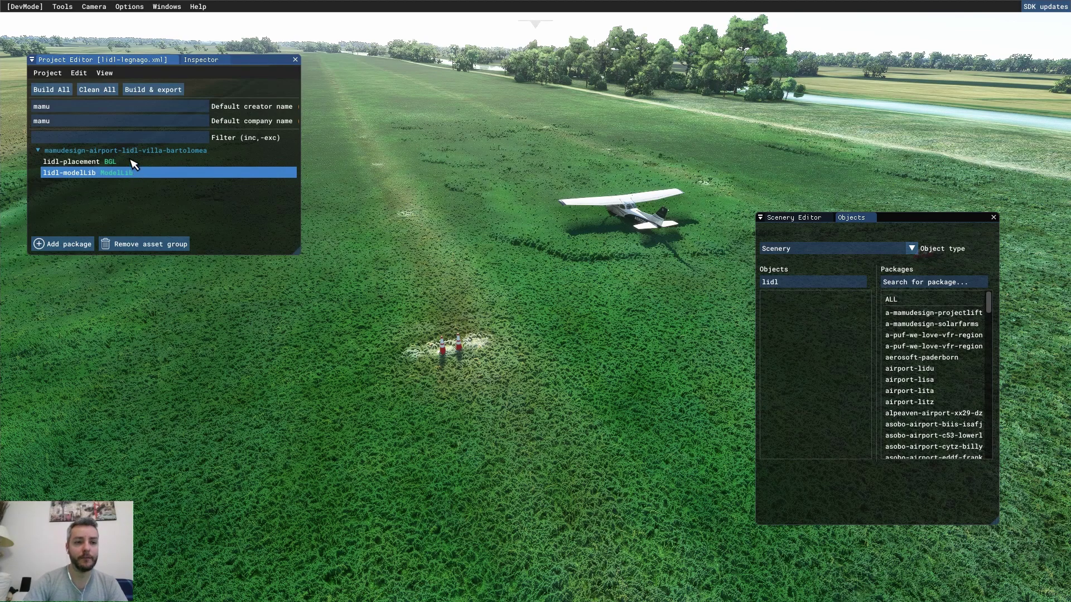
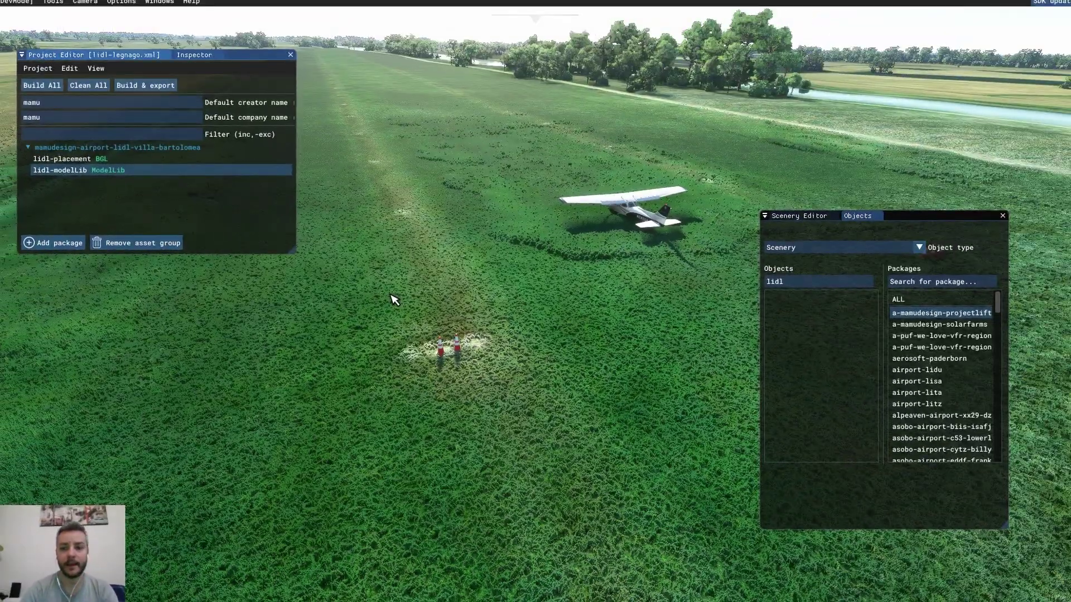
Search the scenery objects of all packages for "lidl" again, add lidl-cone-red to the scene, and return to the Scenery Editor
left_click(800, 282)
key("ctrl+a")
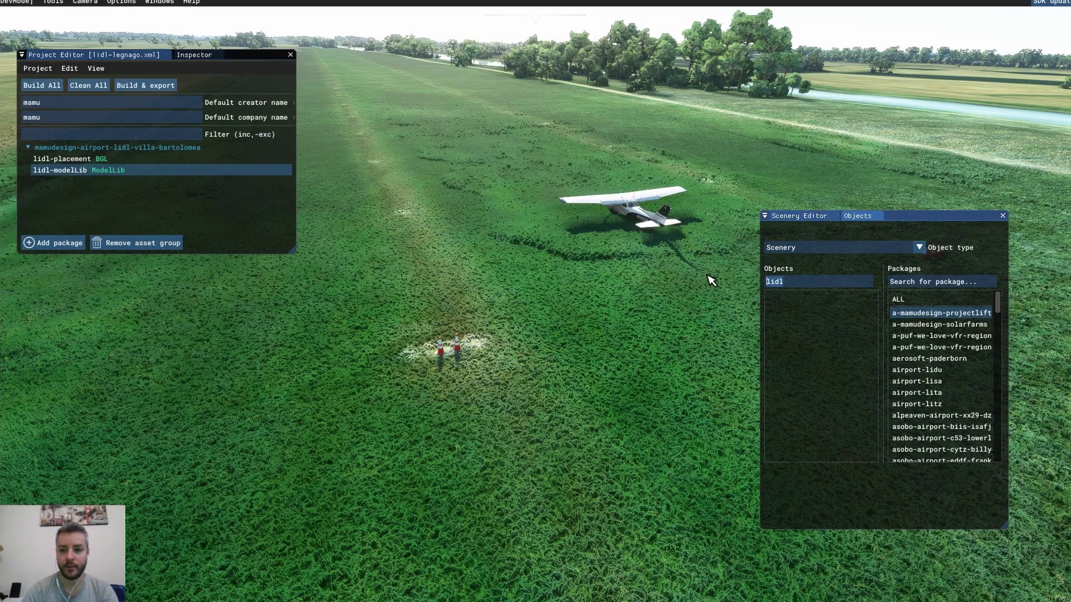
key("BackSpace")
type("lidl")
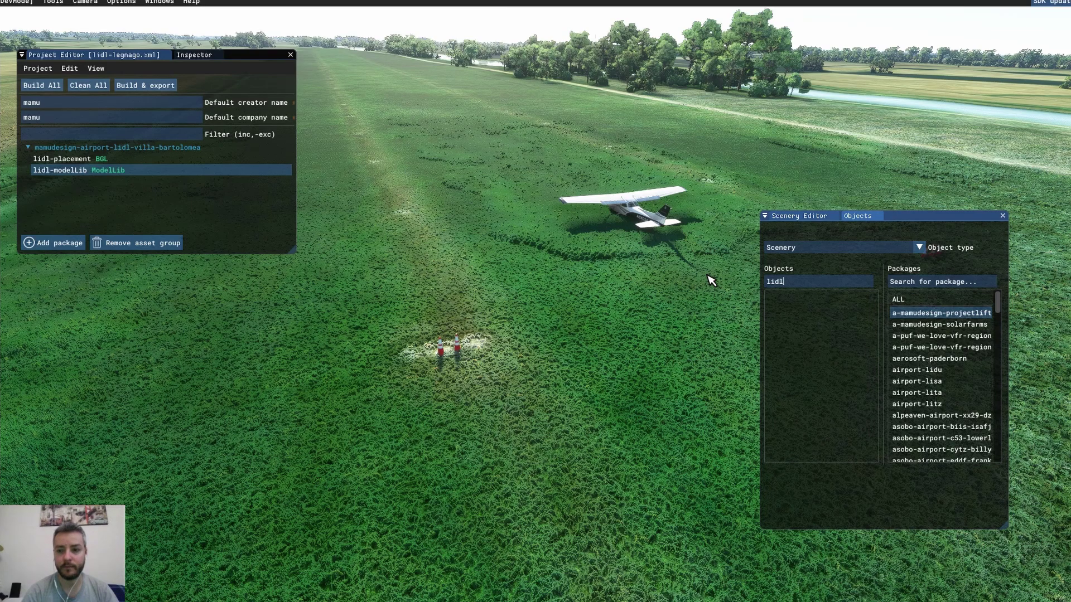
left_click(898, 299)
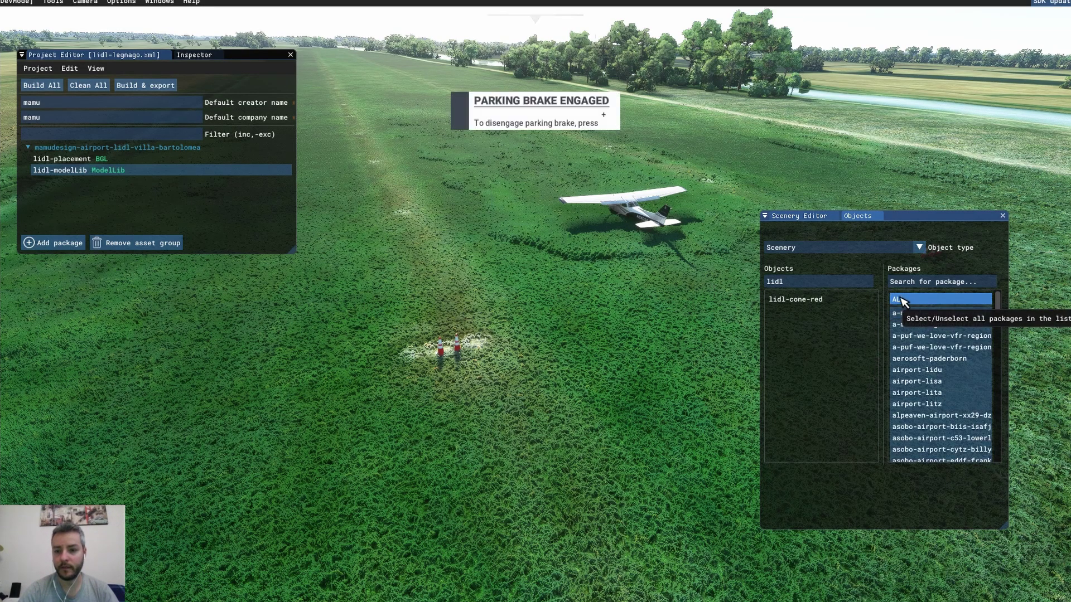
left_click(829, 301)
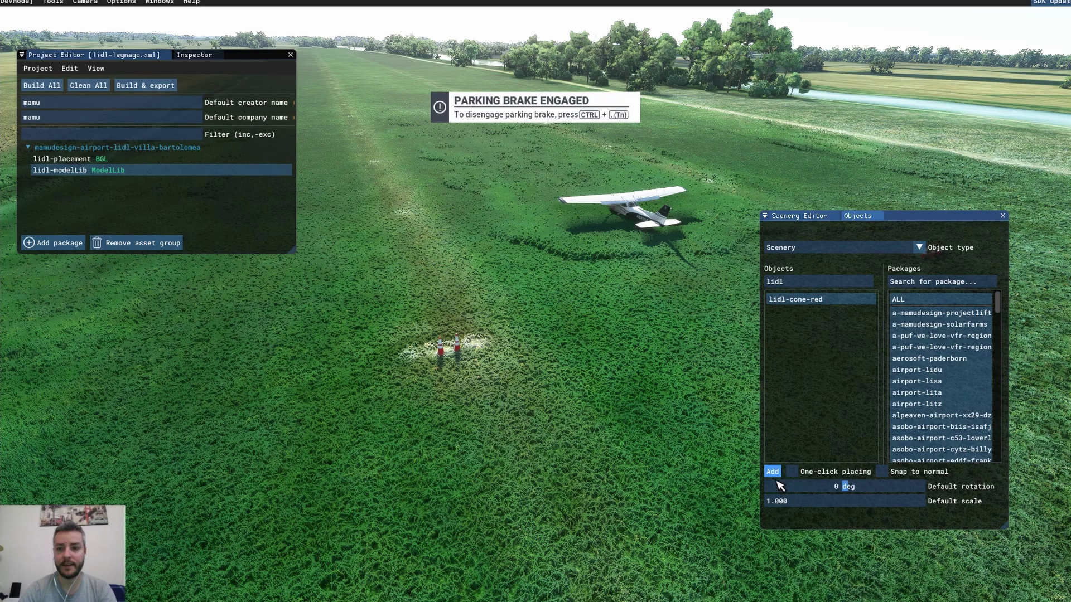
left_click(803, 218)
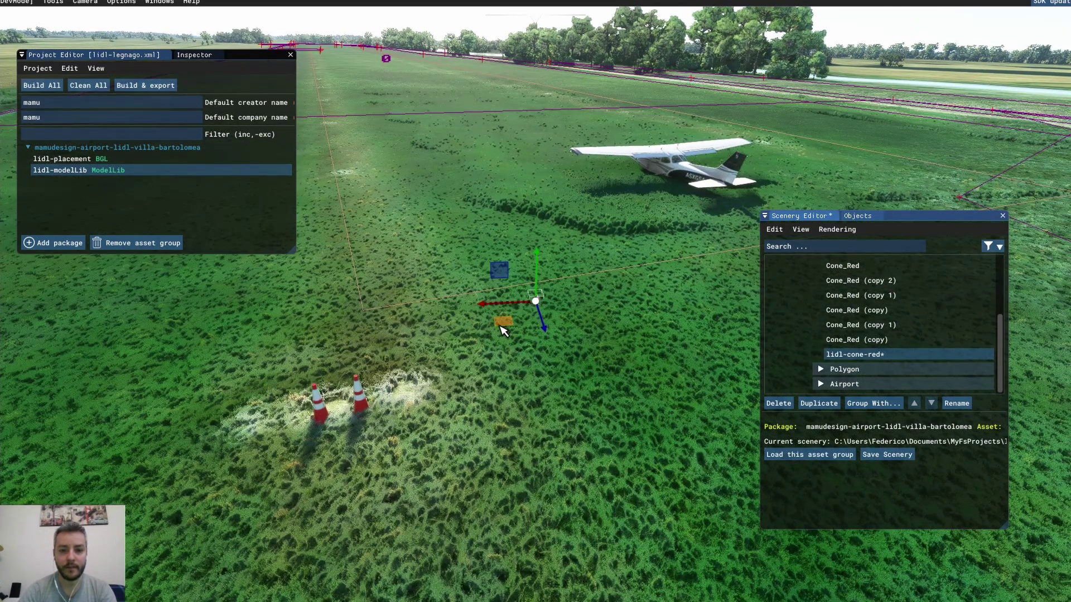
Move the new lidl-cone-red beside the two existing red and white cones at the runway corner
left_click_drag(503, 322, 395, 430)
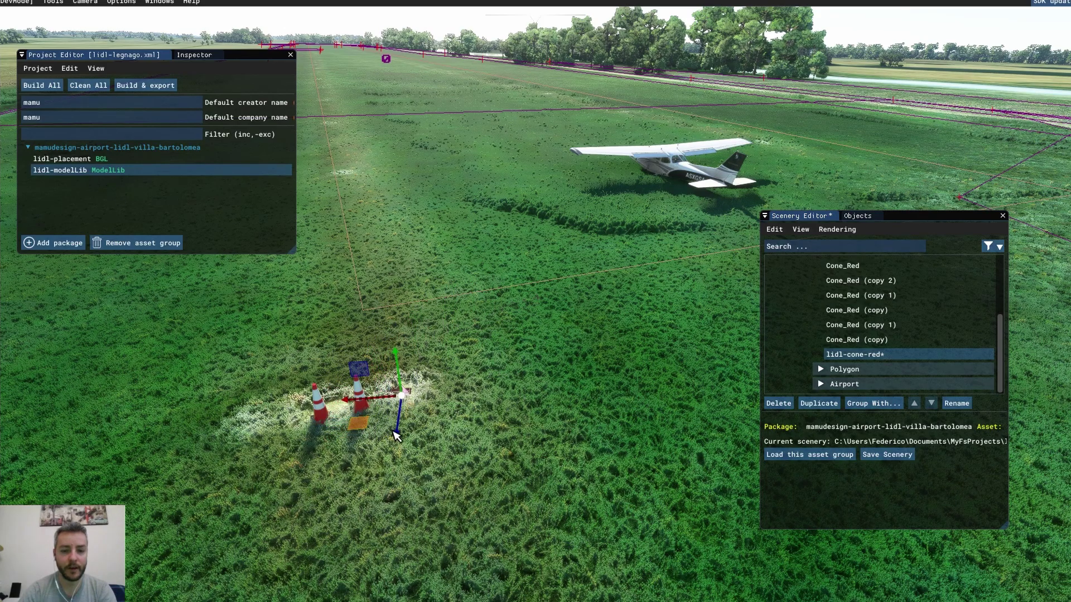
key("w")
key("s")
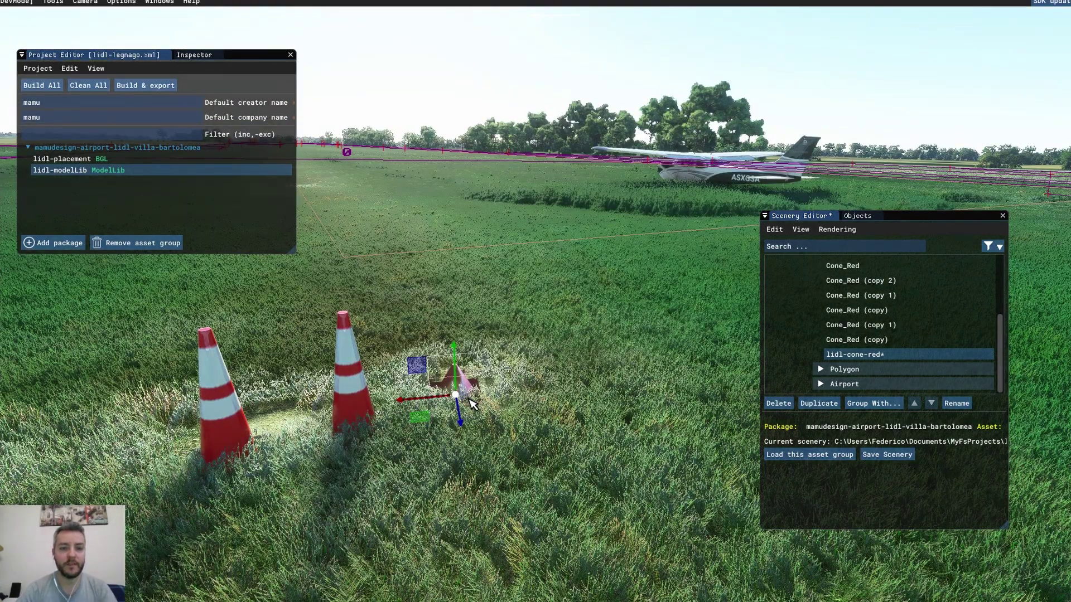
Delete the two old red and white striped cones beside the new lidl-cone-red
left_click(355, 399)
key("Delete")
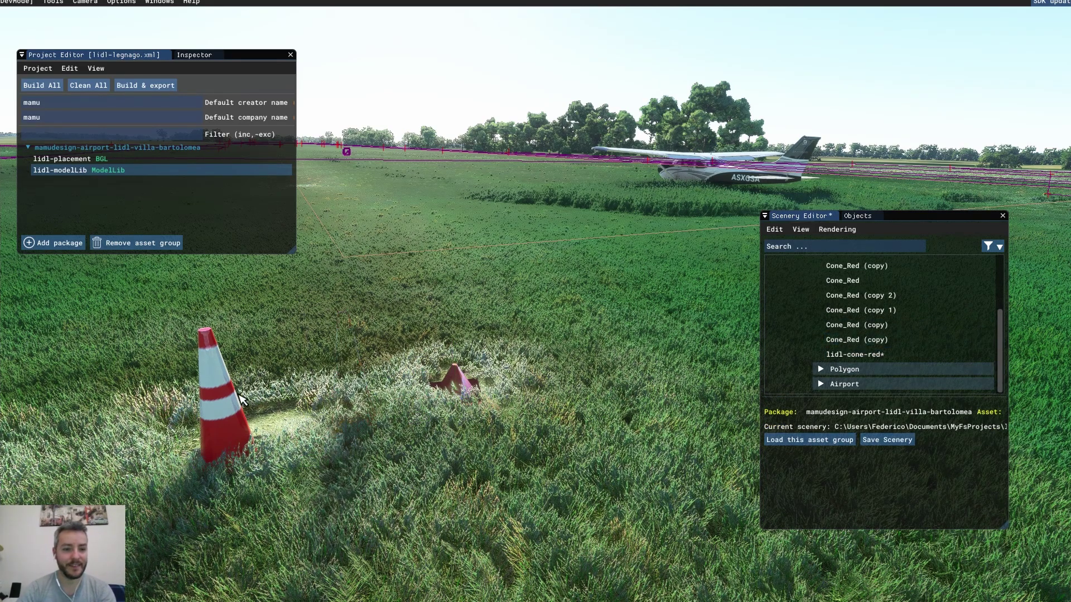
left_click(240, 402)
key("Delete")
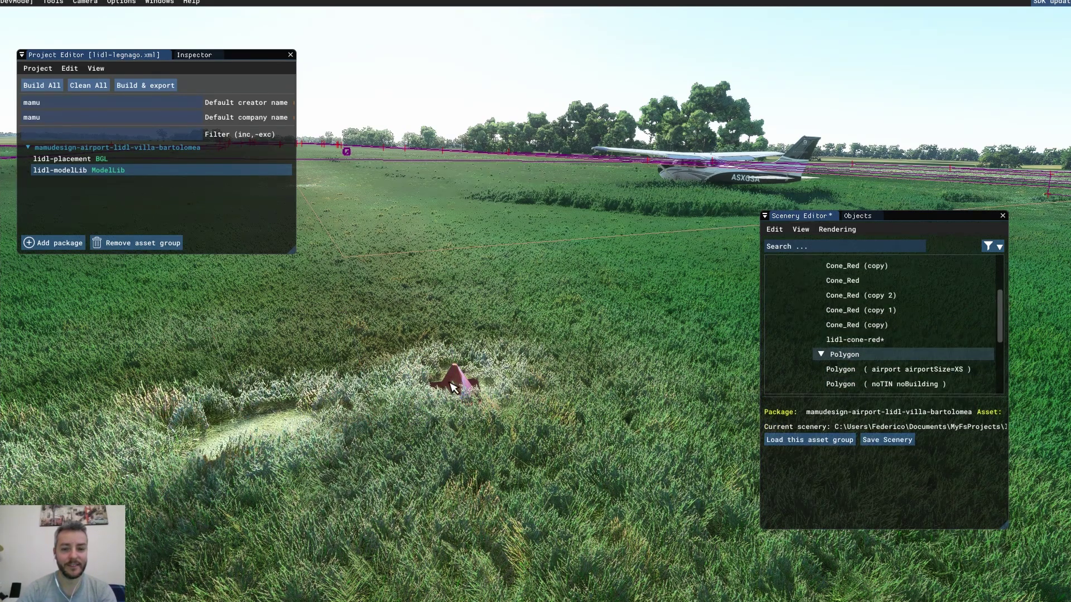
Move lidl-cone-red onto the spot freed by the deleted cones and switch its gizmo to rotation
left_click(461, 384)
left_click_drag(461, 383, 335, 435)
key("space")
key("space")
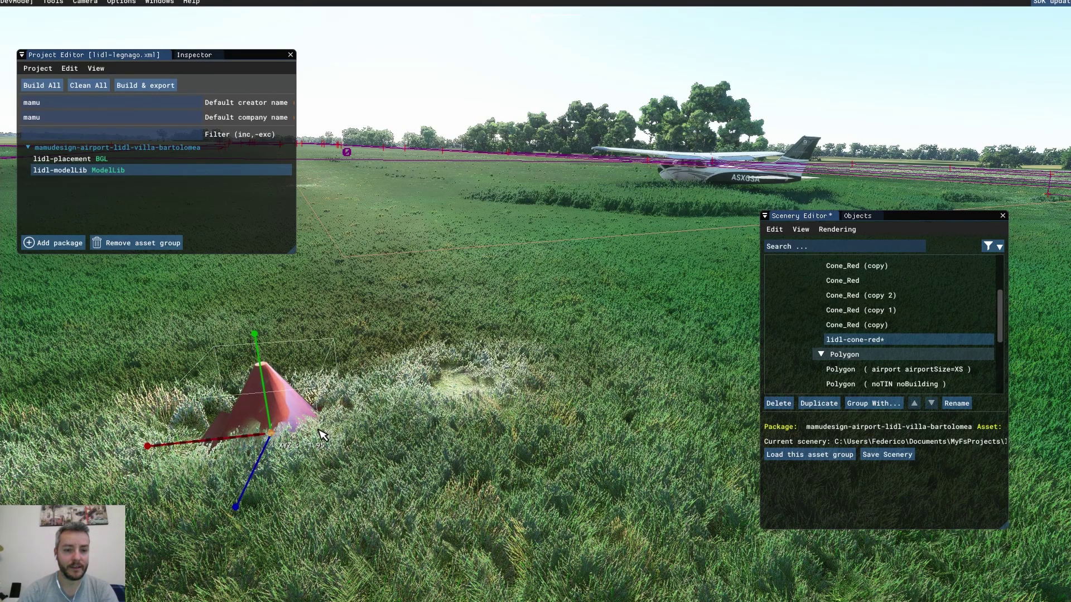
key("space")
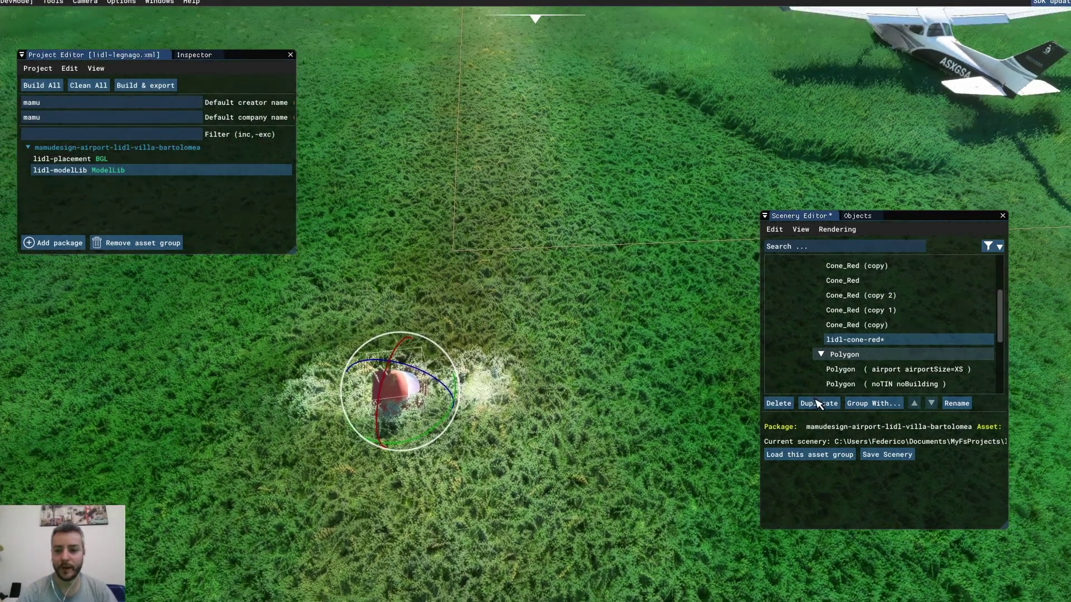
Duplicate lidl-cone-red twice and place the copies beside it to form a row of three cones
left_click(816, 402)
key("space")
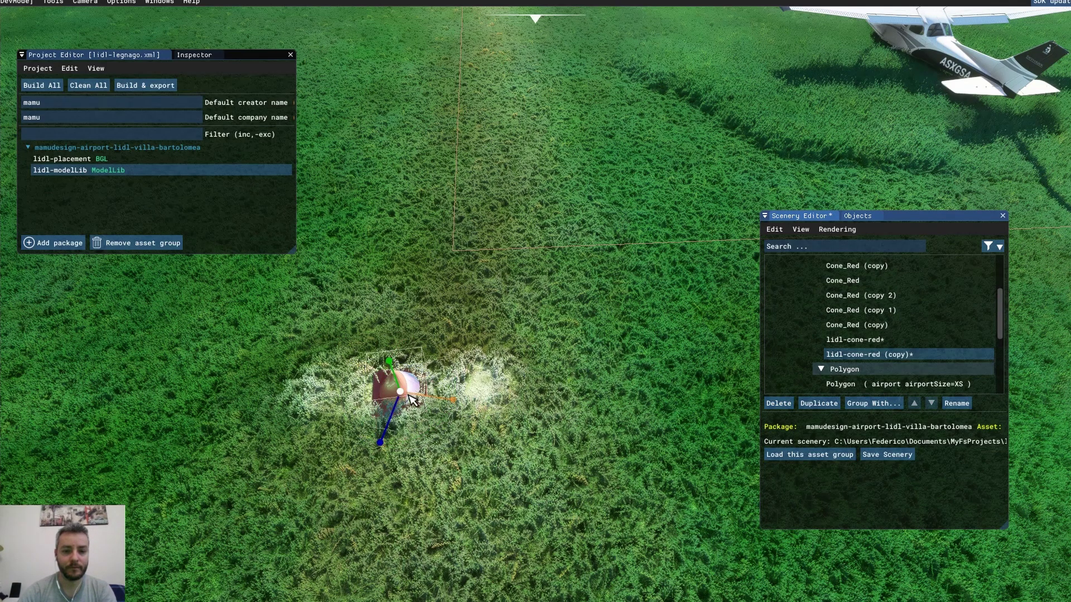
key("space")
left_click_drag(431, 436, 326, 444)
left_click(818, 403)
scroll(608, 429, "down", 5)
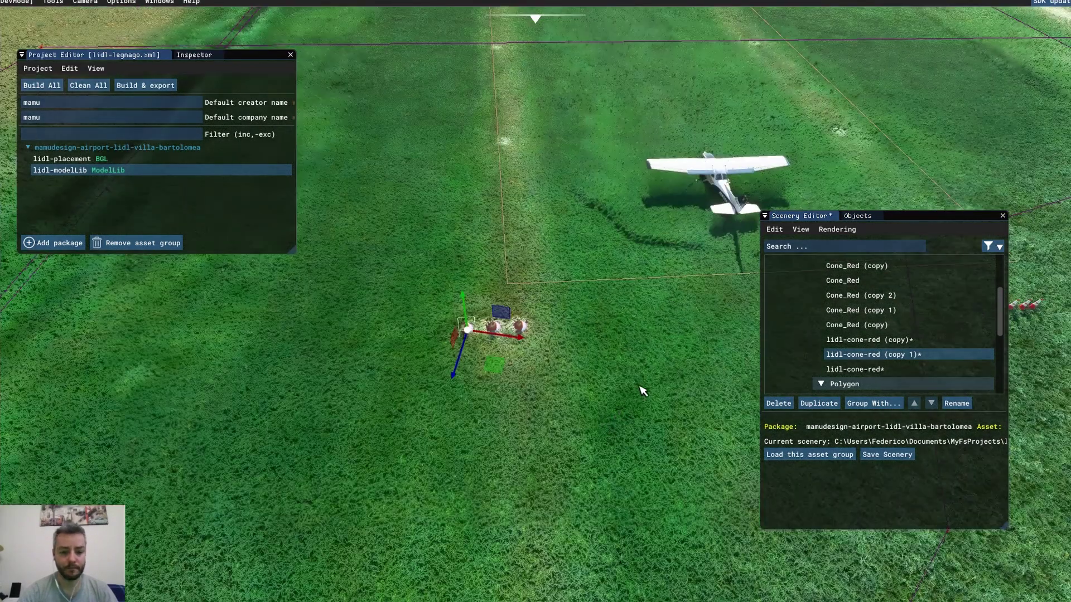
Delete the three old Cone_Red objects at the next runway corner
right_click_drag(642, 390, 502, 406)
left_click(449, 341)
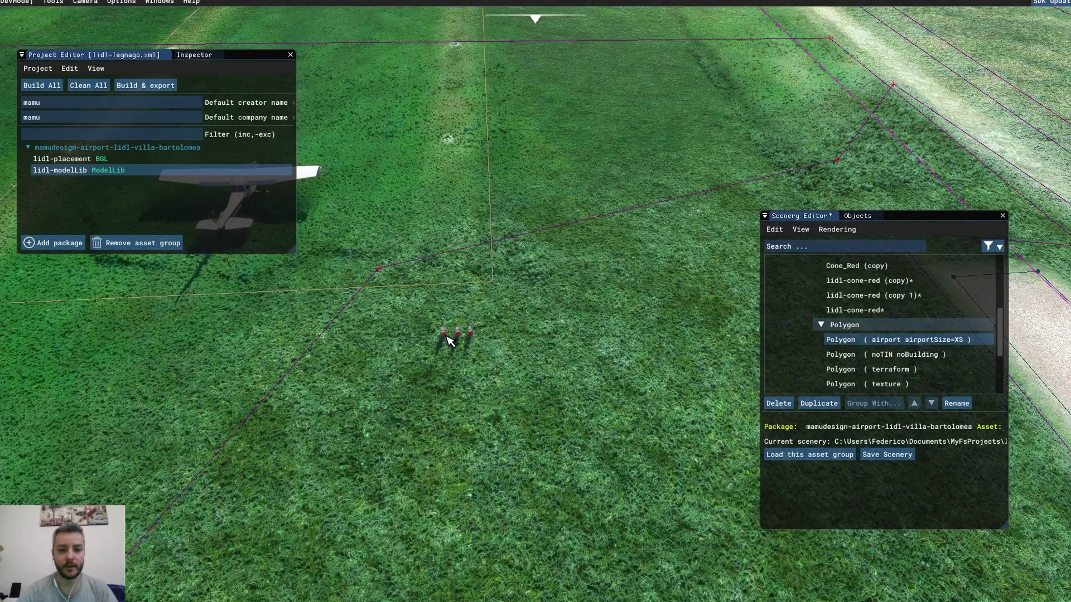
left_click(451, 340)
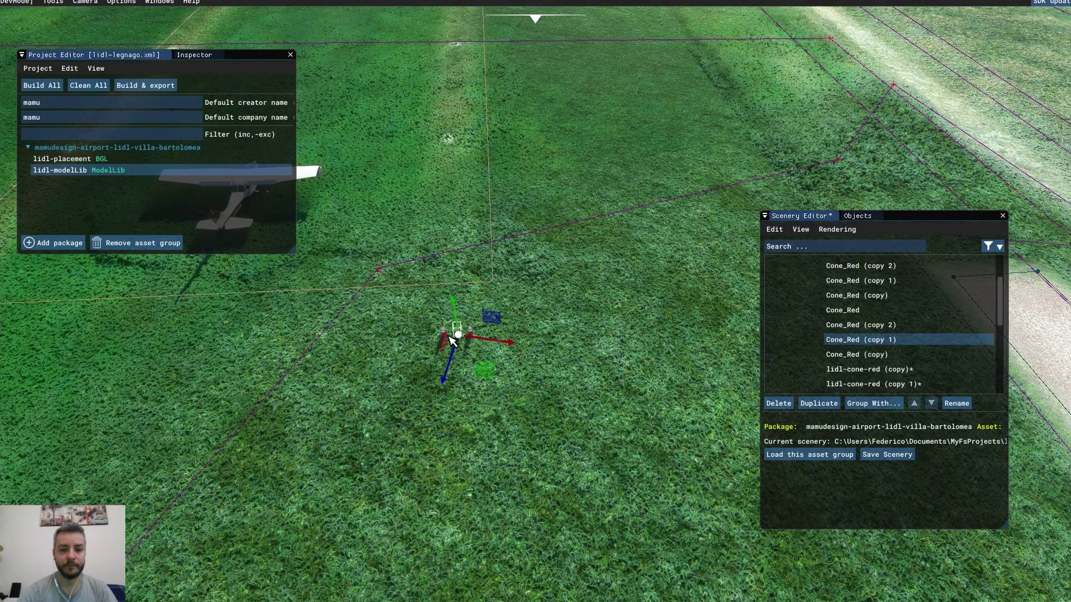
key("d")
left_click(458, 350)
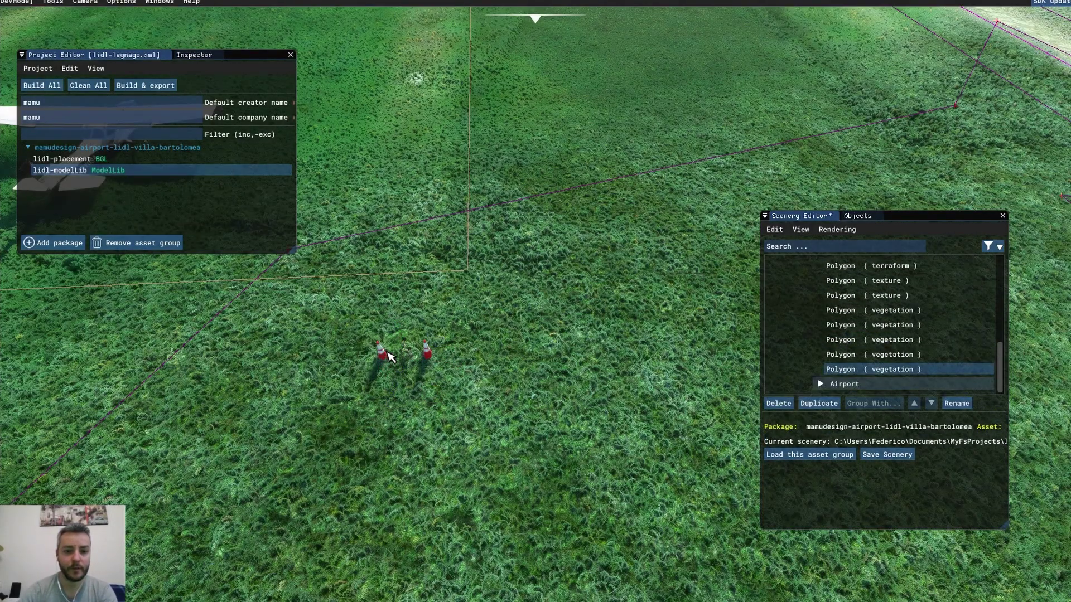
left_click(385, 357)
left_click_drag(385, 357, 431, 357)
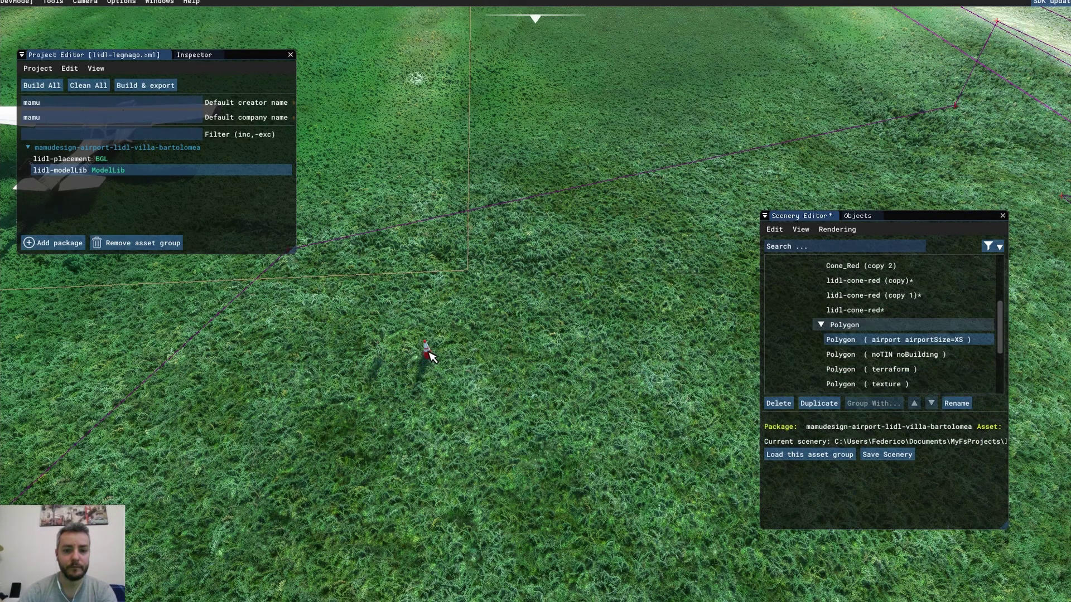
key("Delete")
key("s")
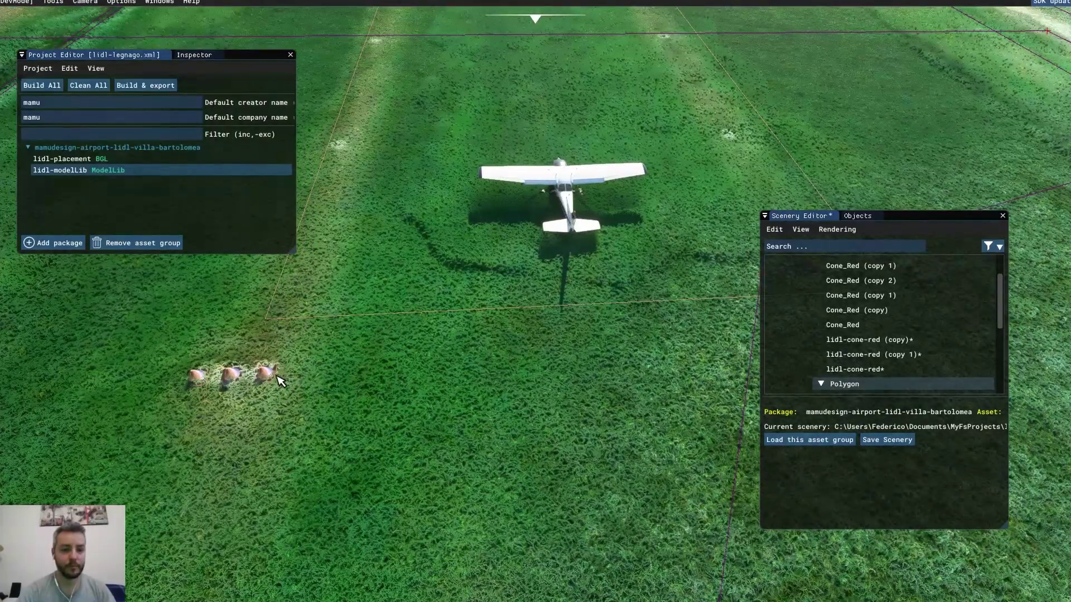
Duplicate the end cone of the new row, lidl-cone-red (copy), and move the copy across toward the opposite runway edge
left_click(270, 381)
left_click(270, 381)
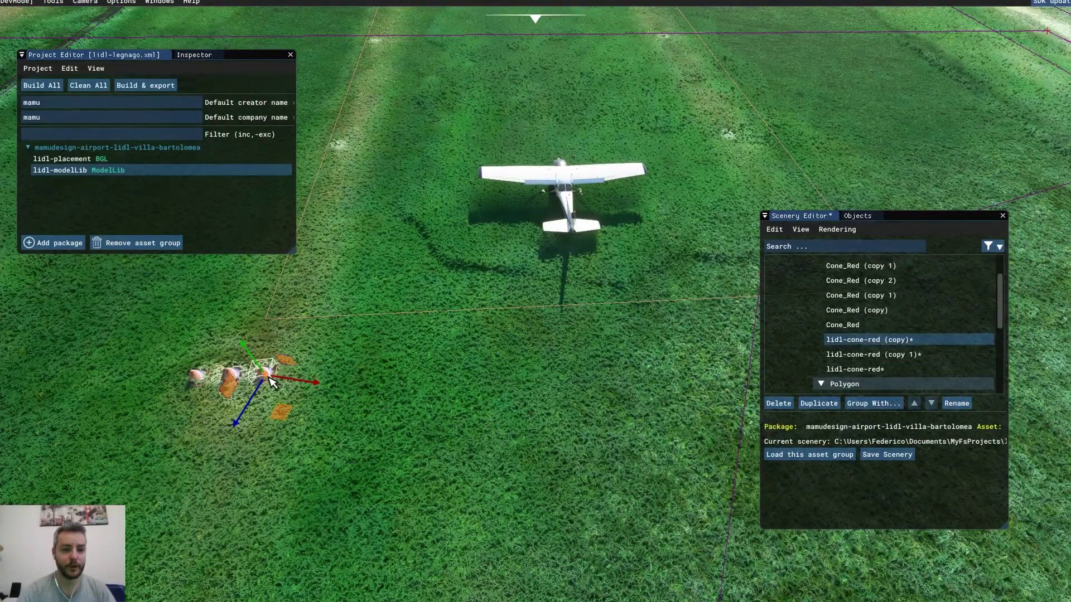
left_click(818, 403)
left_click_drag(289, 424, 568, 383)
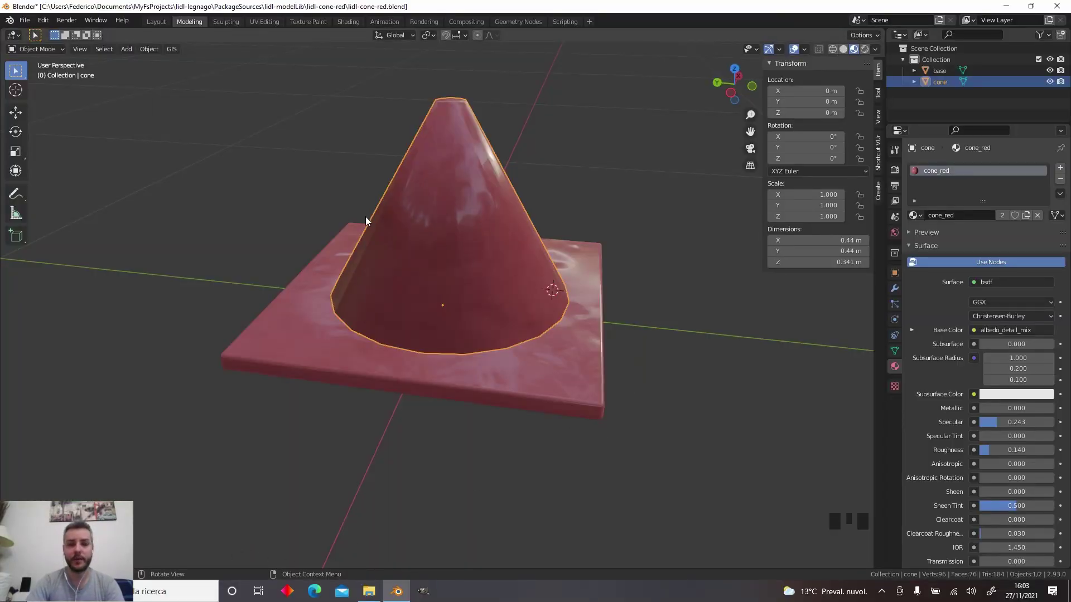
Switch to Blender and set the cone_red material's roughness to 0.169
middle_click_drag(366, 216, 417, 240)
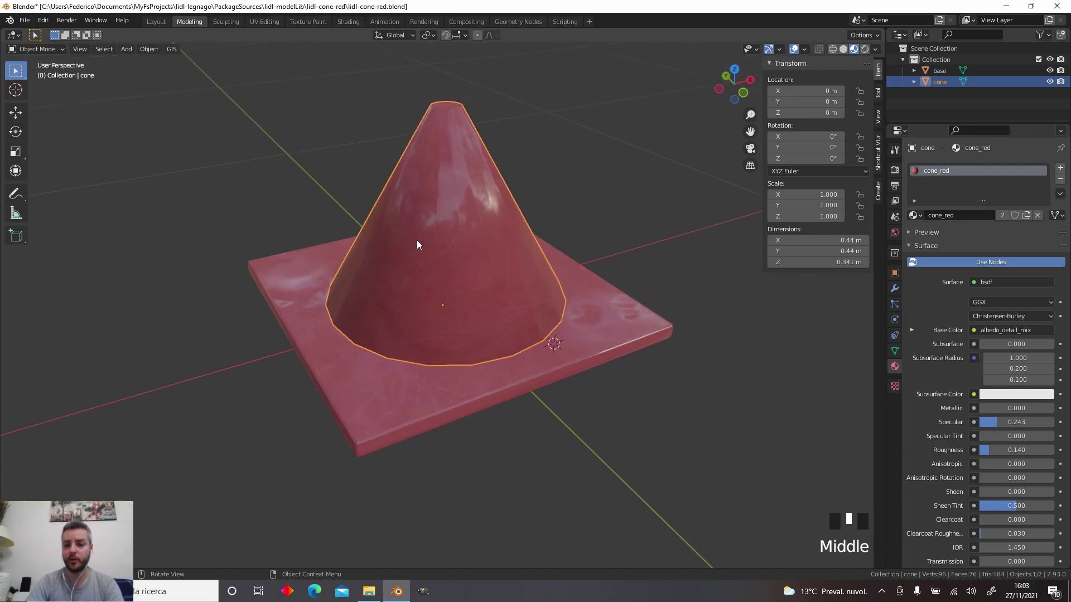
mouse_move(988, 451)
left_mouse_down()
mouse_move(1040, 450)
mouse_move(993, 451)
left_mouse_up()
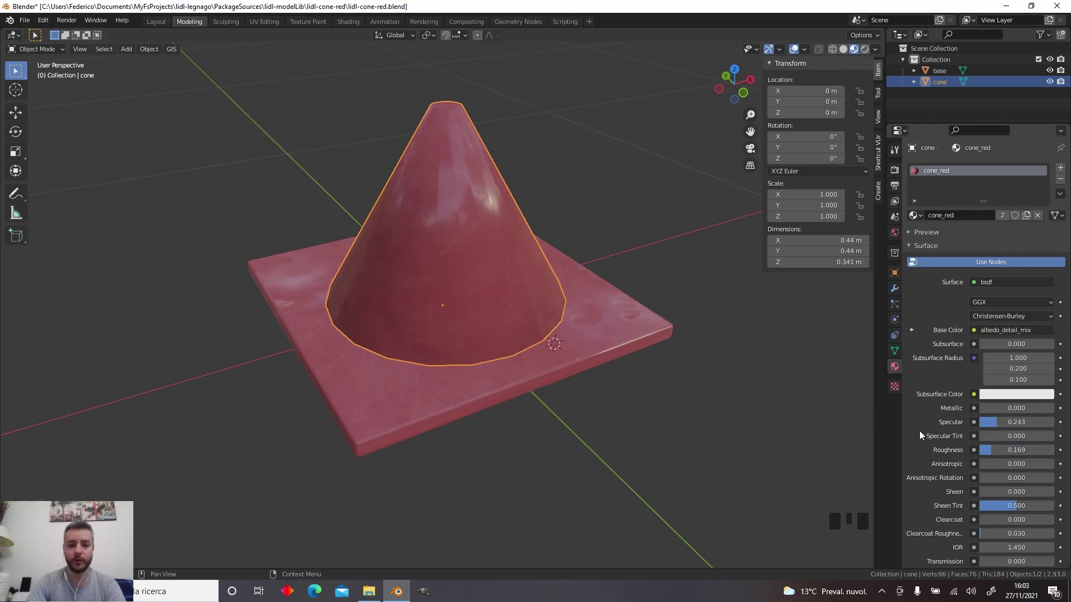
Expand the MSFS Material Params of cone_red to review its texture maps, and open the textures folder in File Explorer
scroll(921, 430, "down", 10)
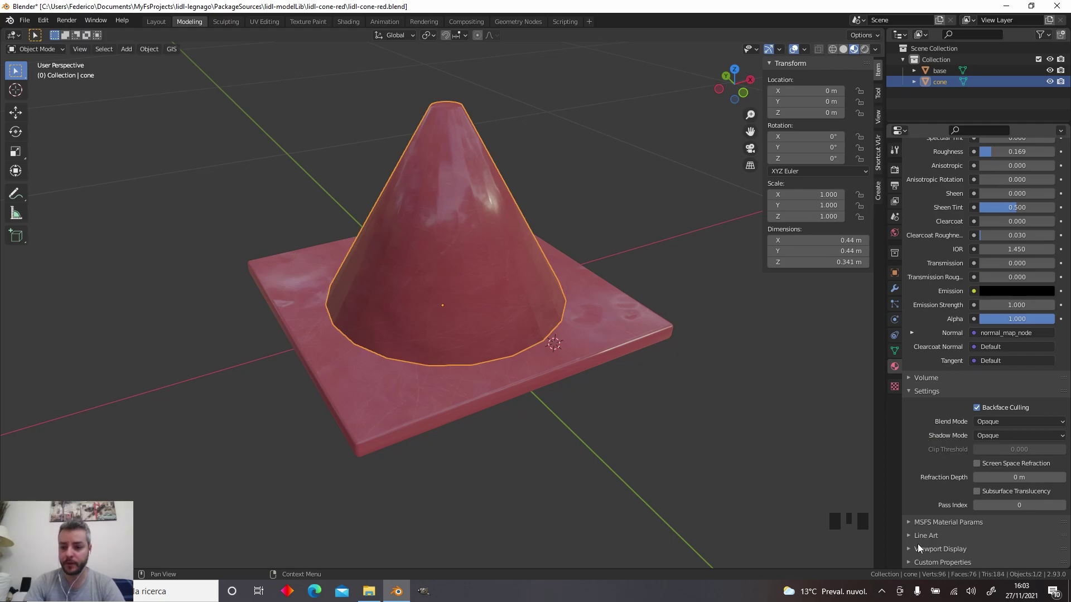
left_click(926, 519)
scroll(926, 515, "down", 12)
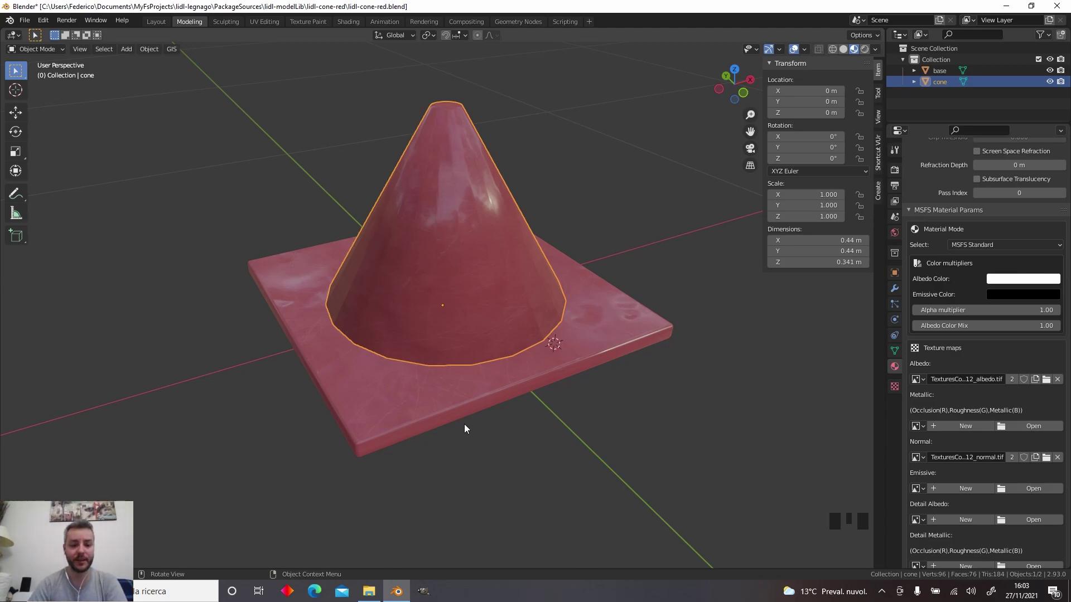
left_click(369, 592)
left_click(41, 223)
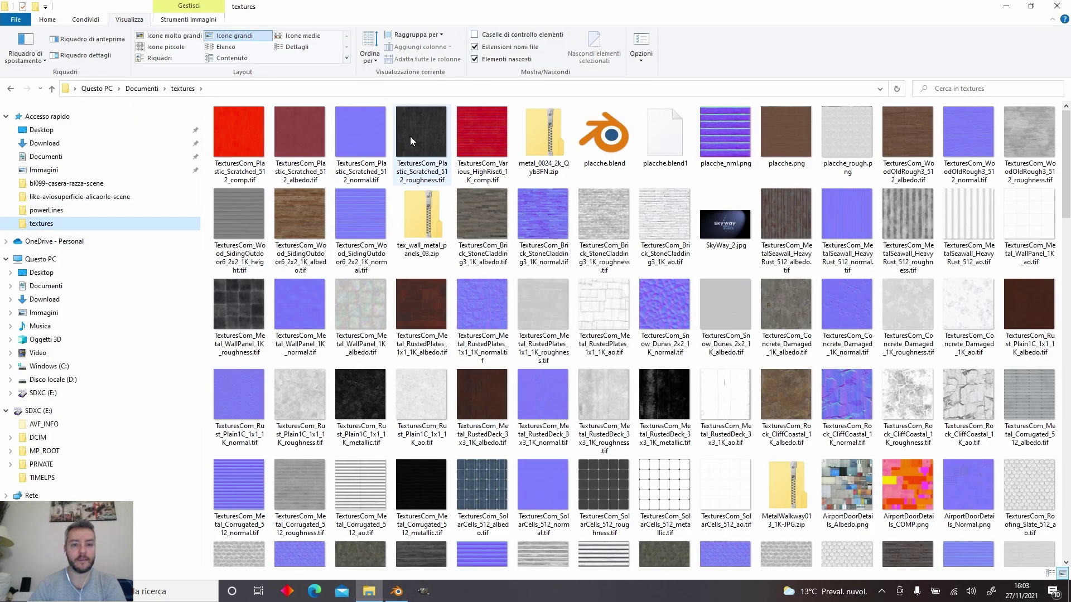
Open TexturesCom_Plastic_Scratched_512_roughness.tif in GIMP, converting it to the built-in sRGB colour profile
right_click(415, 135)
mouse_move(492, 347)
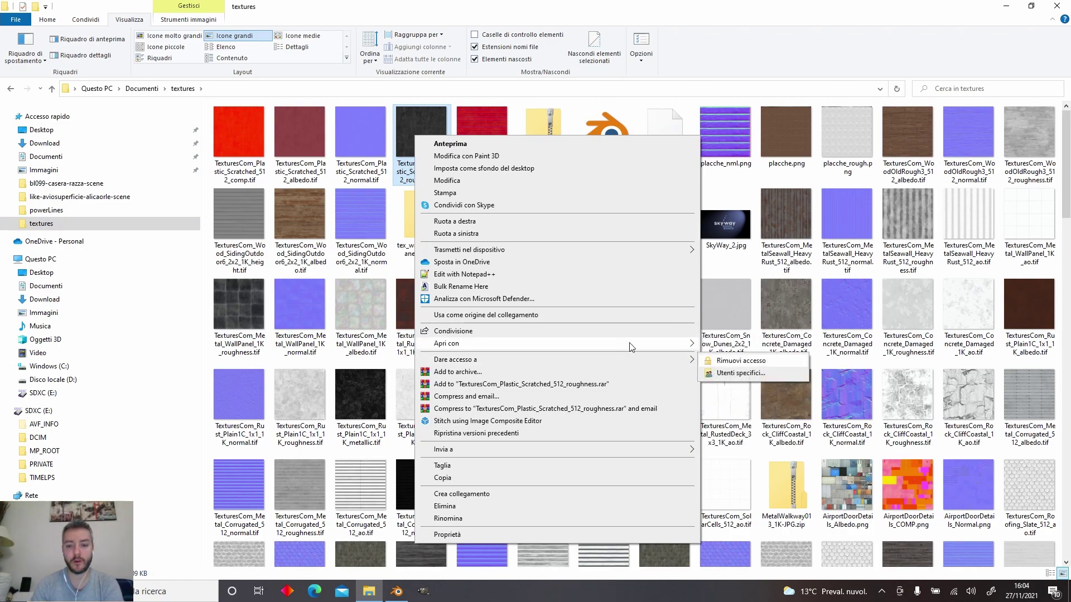
left_click(745, 370)
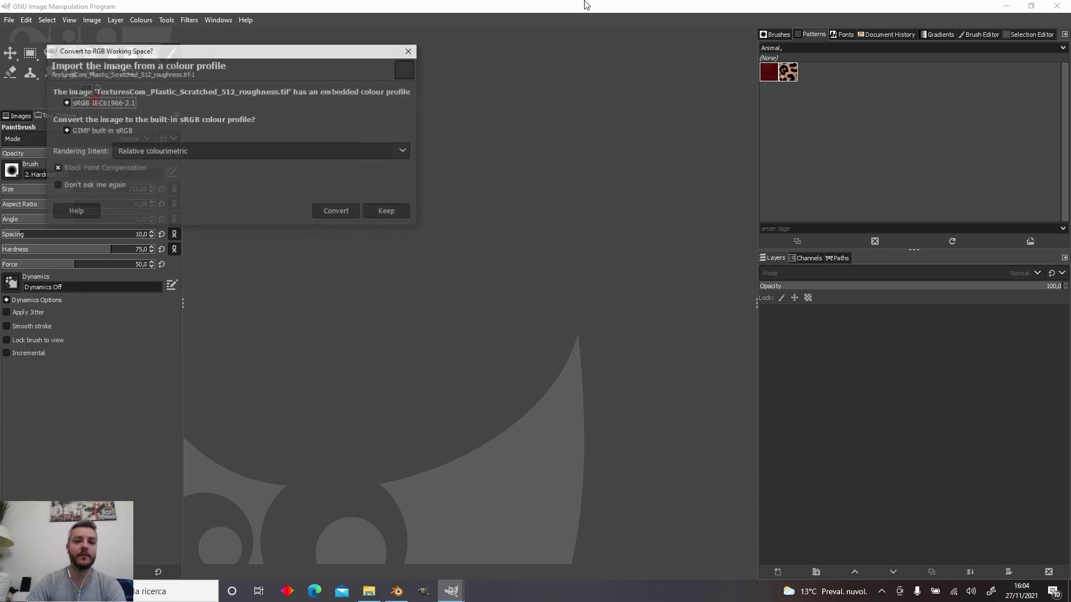
left_click(347, 212)
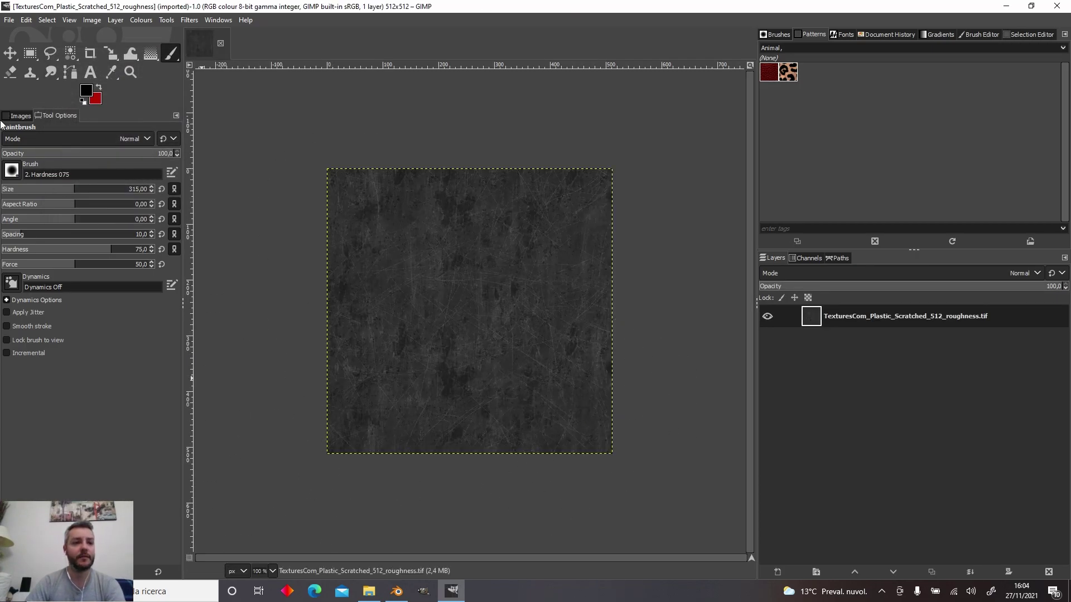
Decompose the roughness image into separate layers using the RGB colour model
left_click(30, 53)
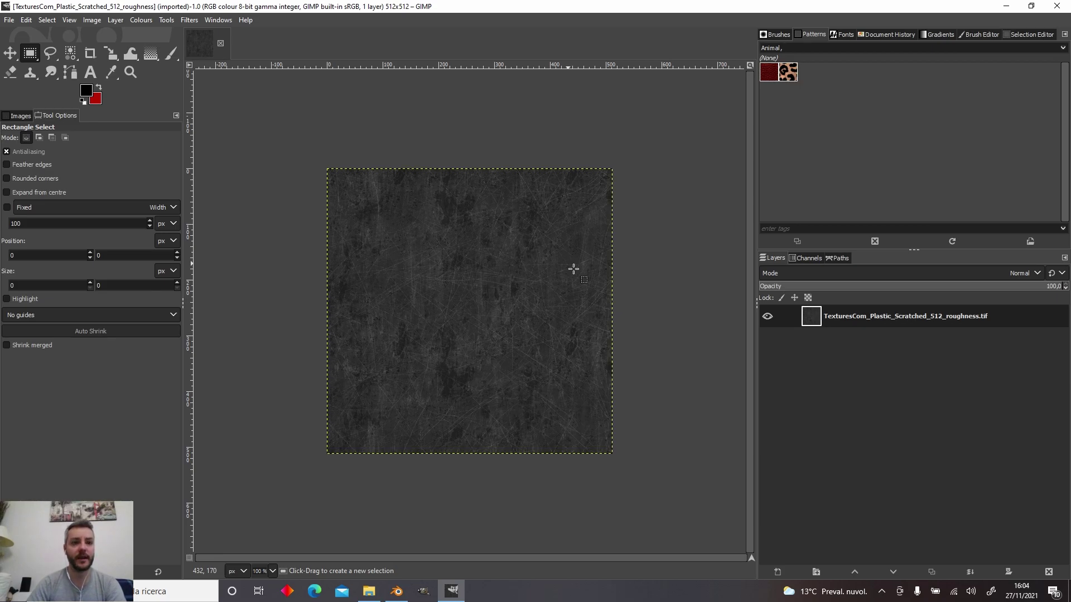
left_click(142, 21)
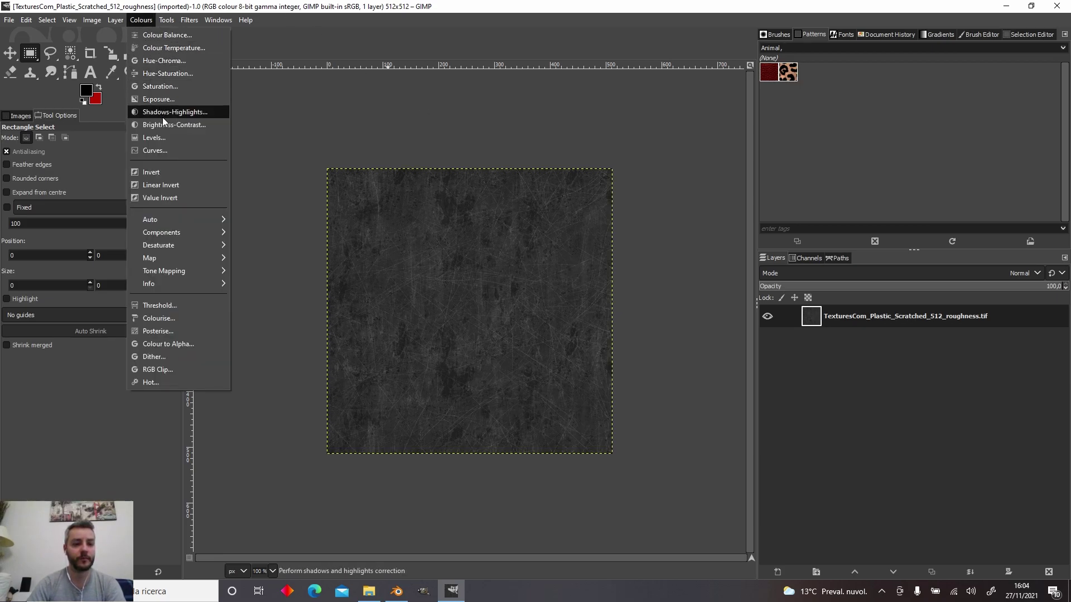
mouse_move(179, 232)
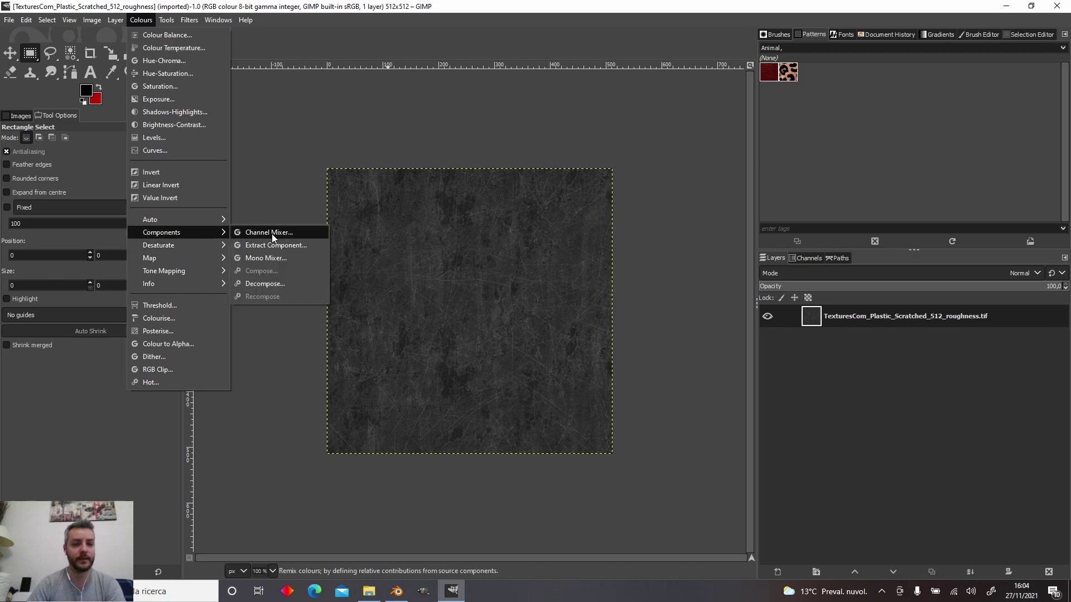
left_click(282, 289)
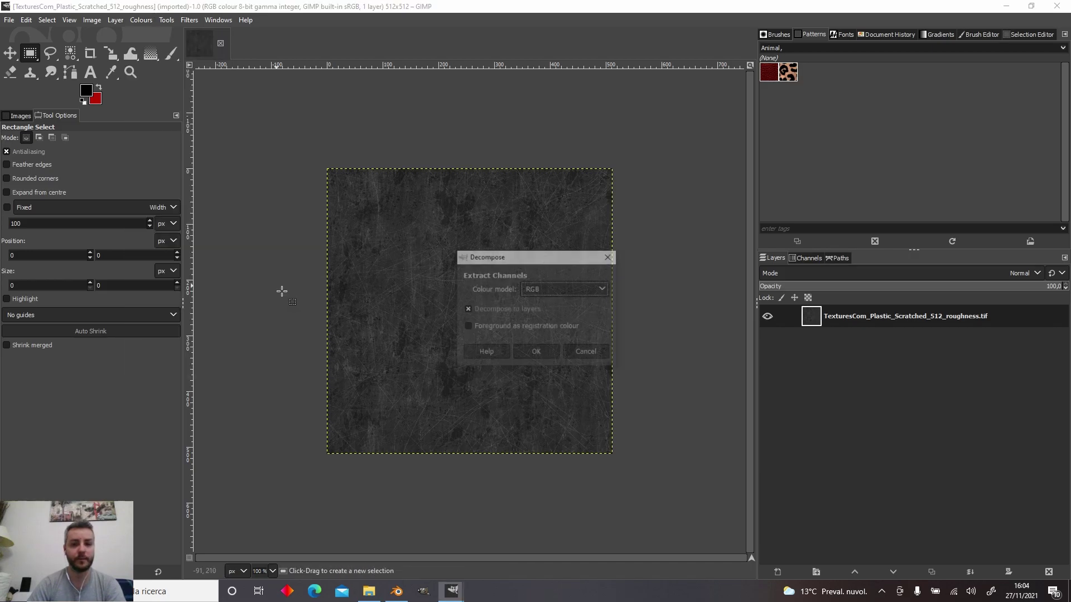
left_click(534, 355)
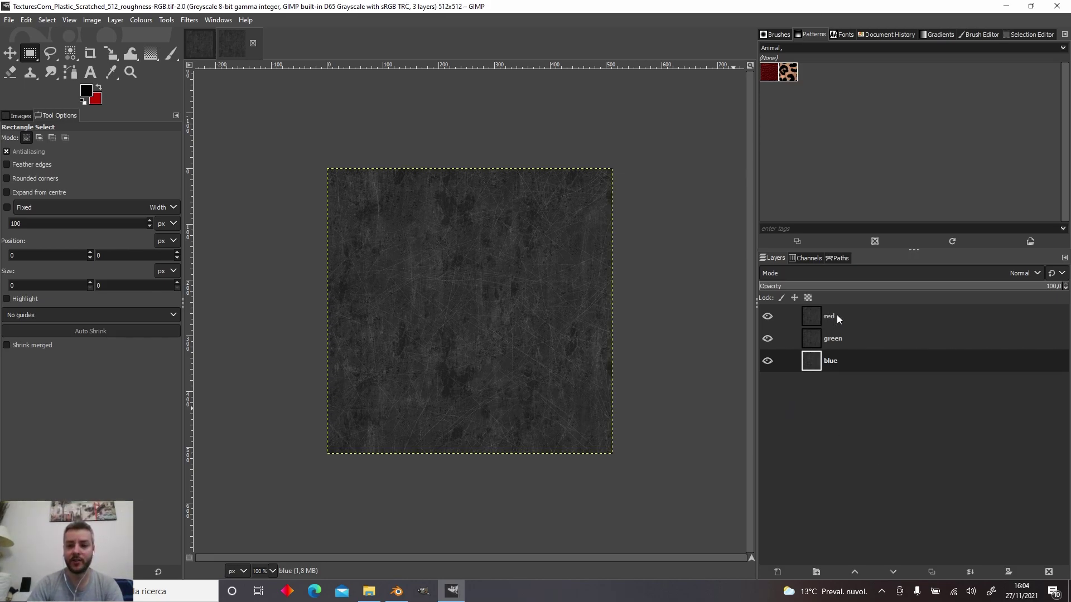
Hide the green and blue layers of the decomposed image, leaving only the red layer shown
left_click(839, 340)
left_click(838, 360)
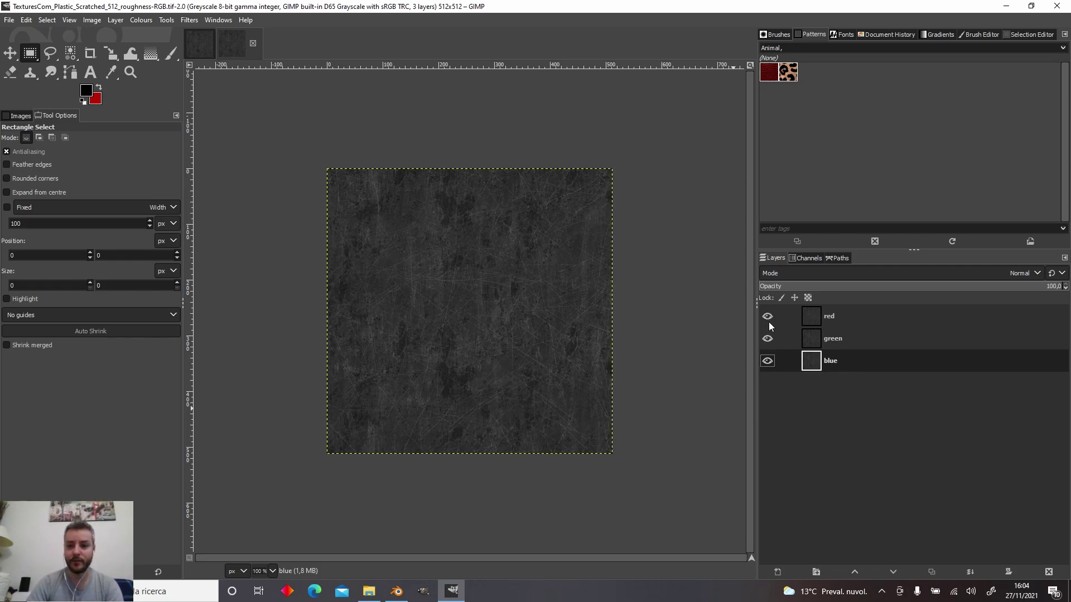
left_click(835, 343)
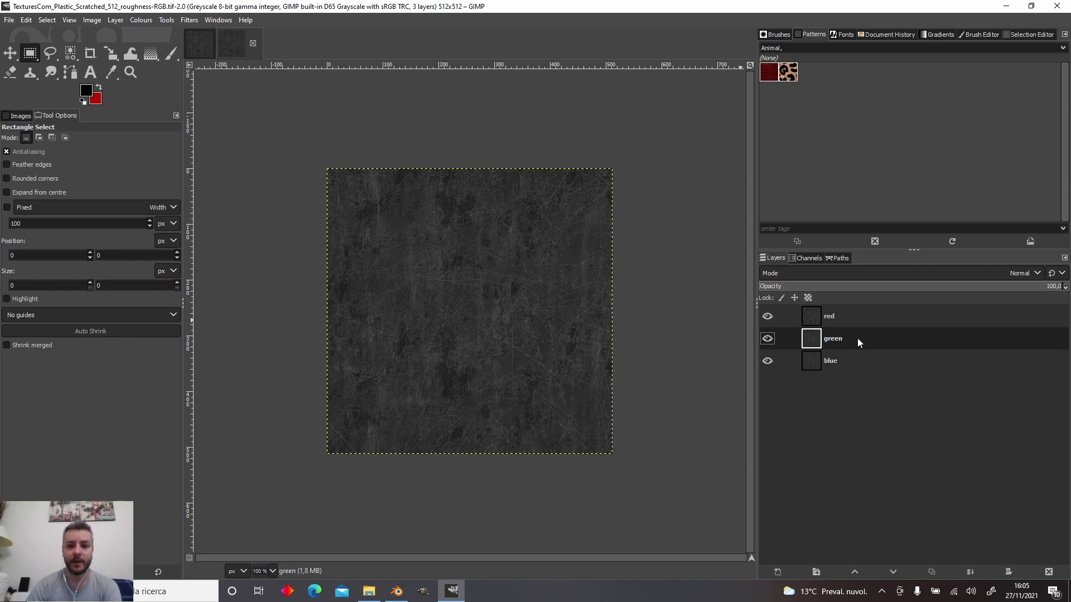
left_click(835, 360)
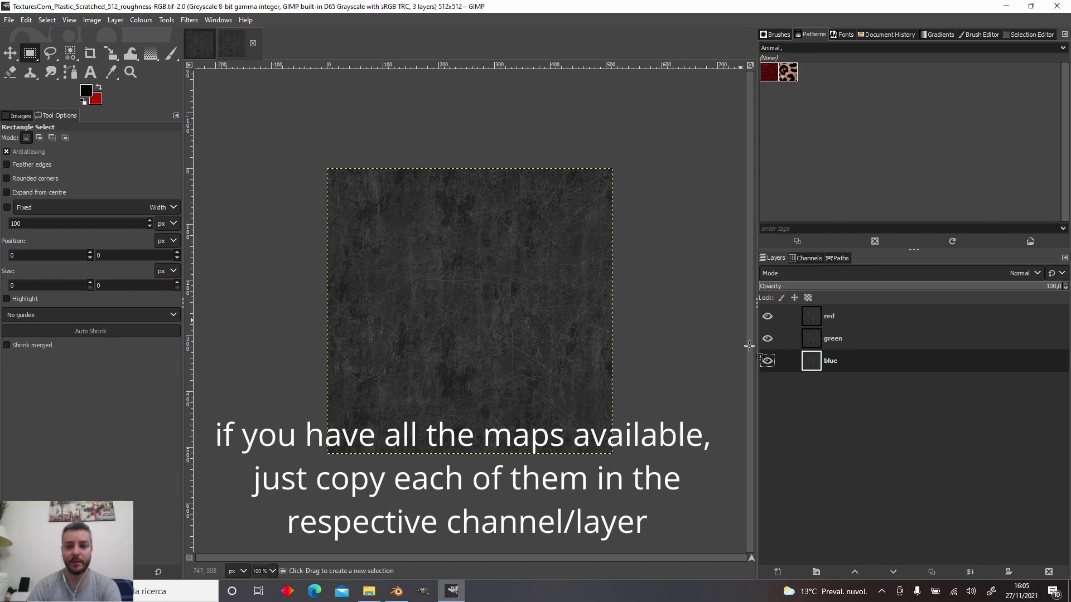
left_click(766, 358)
left_click(768, 339)
left_click(767, 360)
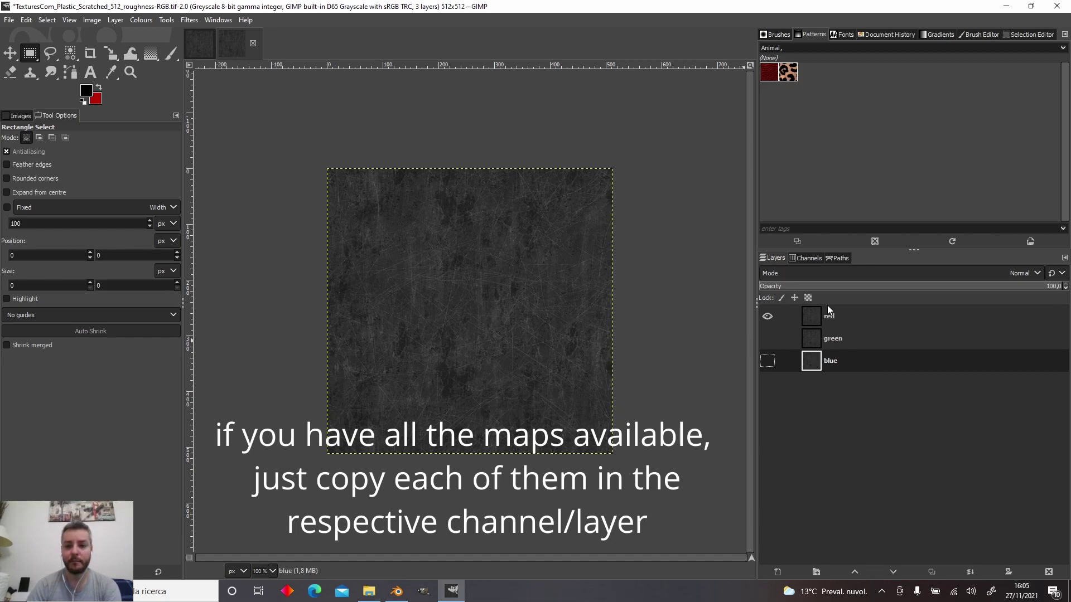
Paint the whole red layer white (ffffff) with the Paintbrush and hide that layer
left_click(834, 317)
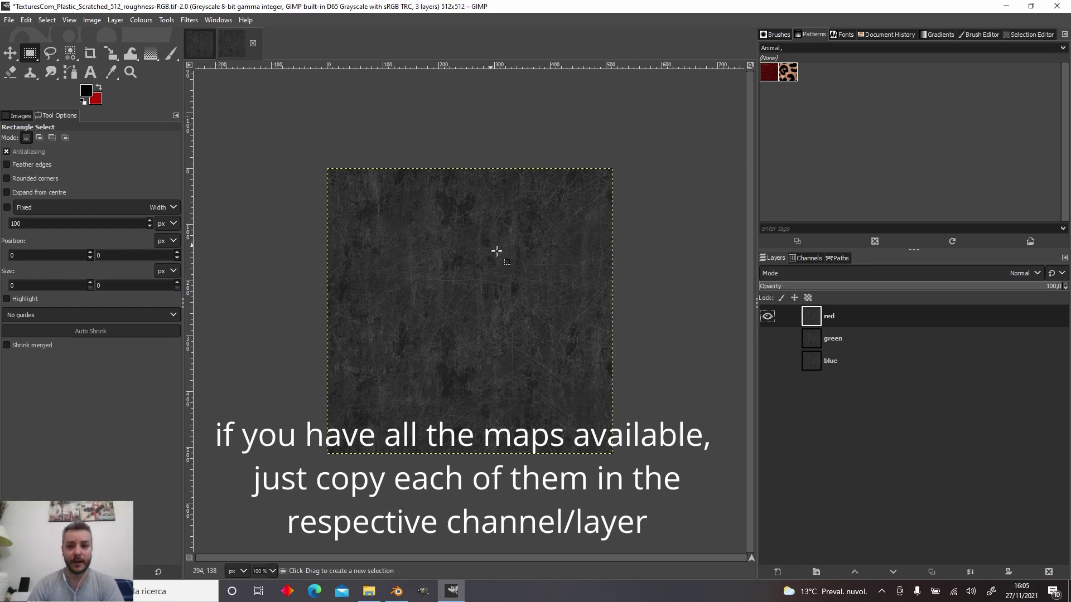
left_click(86, 91)
left_click(154, 313)
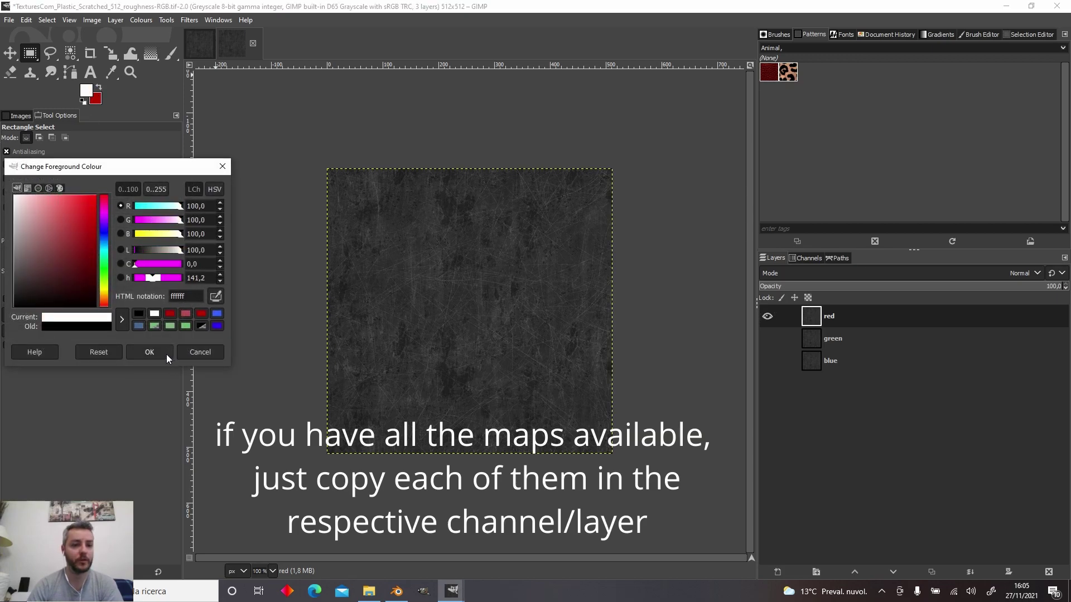
left_click(148, 350)
left_click(171, 54)
mouse_move(299, 160)
left_mouse_down()
mouse_move(600, 163)
mouse_move(304, 270)
mouse_move(557, 318)
mouse_move(495, 411)
mouse_move(536, 390)
left_mouse_up()
left_click(767, 316)
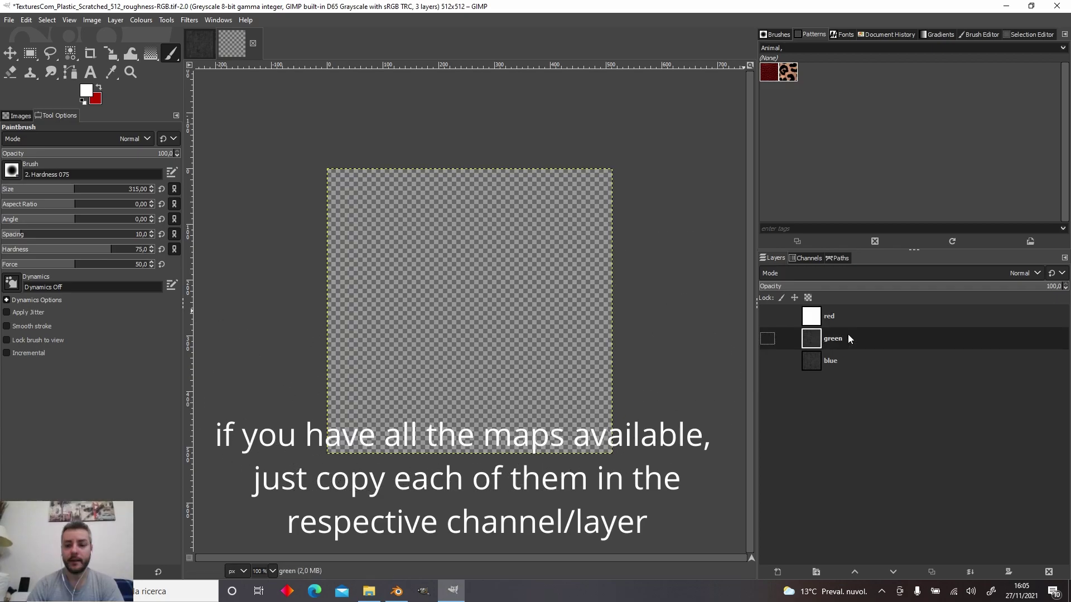
Show the green layer, examine its scratched roughness texture up close, and hide it again
left_click(768, 339)
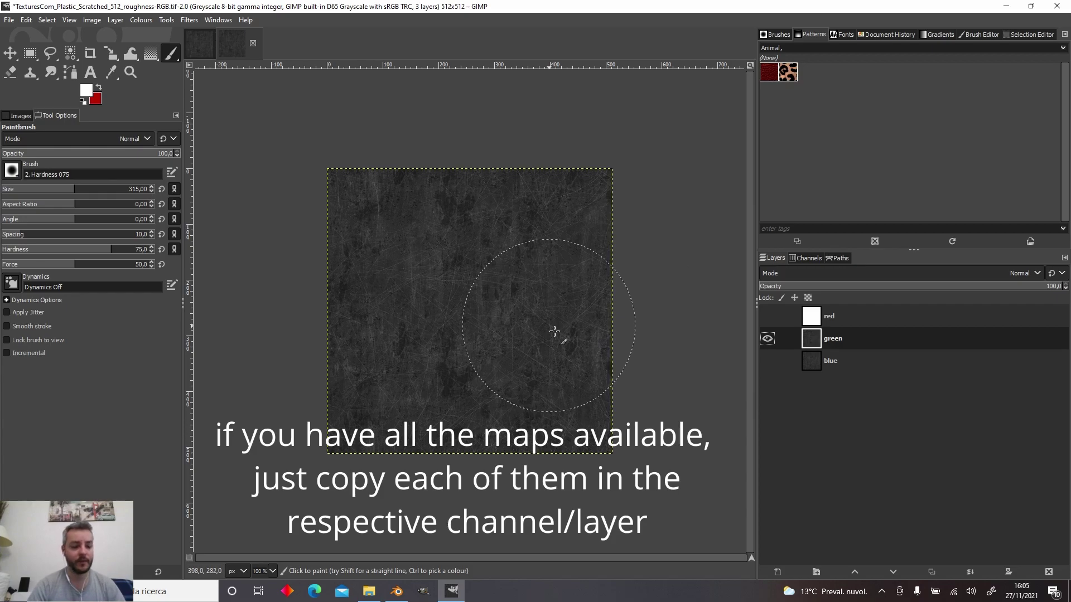
scroll(554, 331, "up", 2, "ctrl")
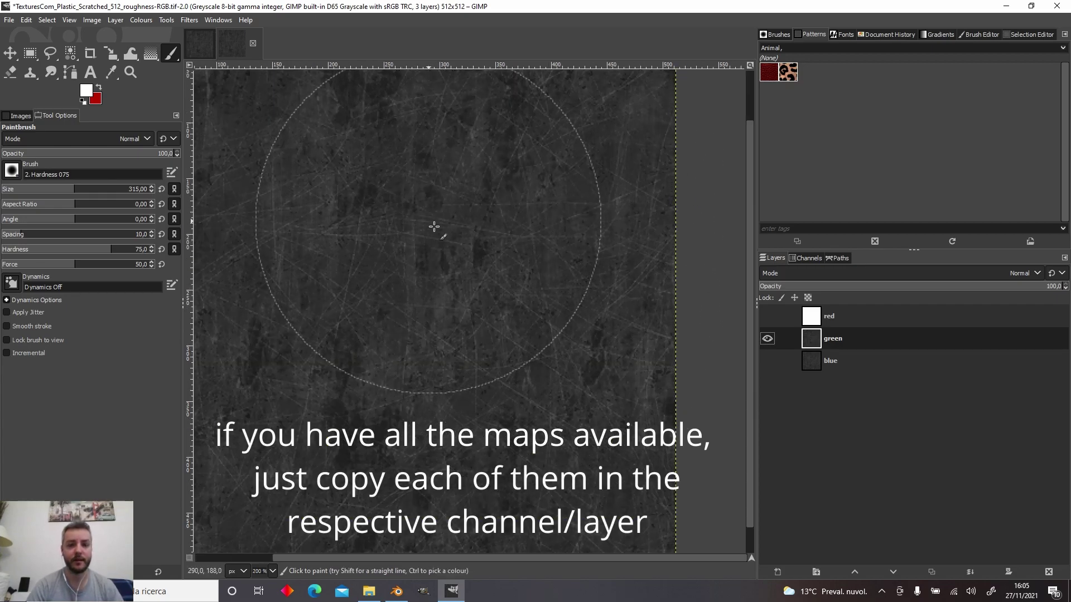
scroll(463, 267, "down", 2, "ctrl")
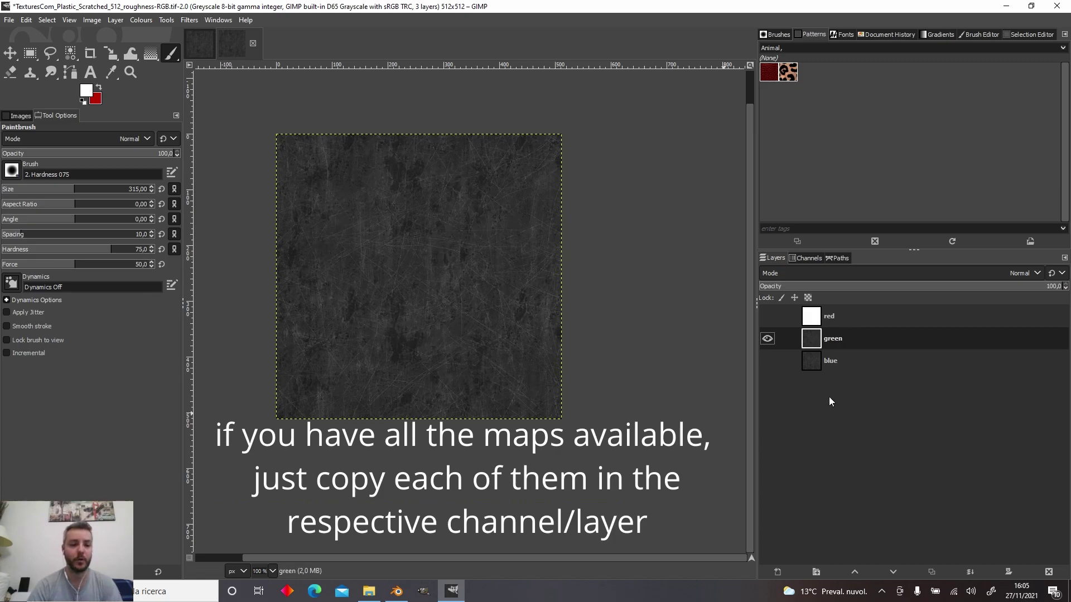
left_click(767, 339)
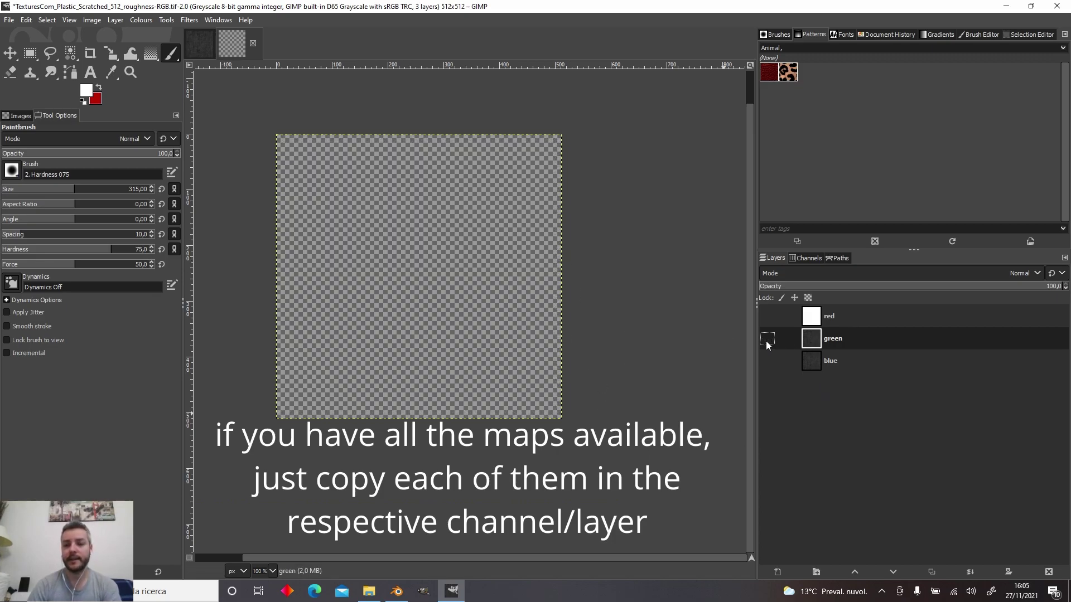
Show the blue layer and paint it entirely black with the Paintbrush
left_click(830, 361)
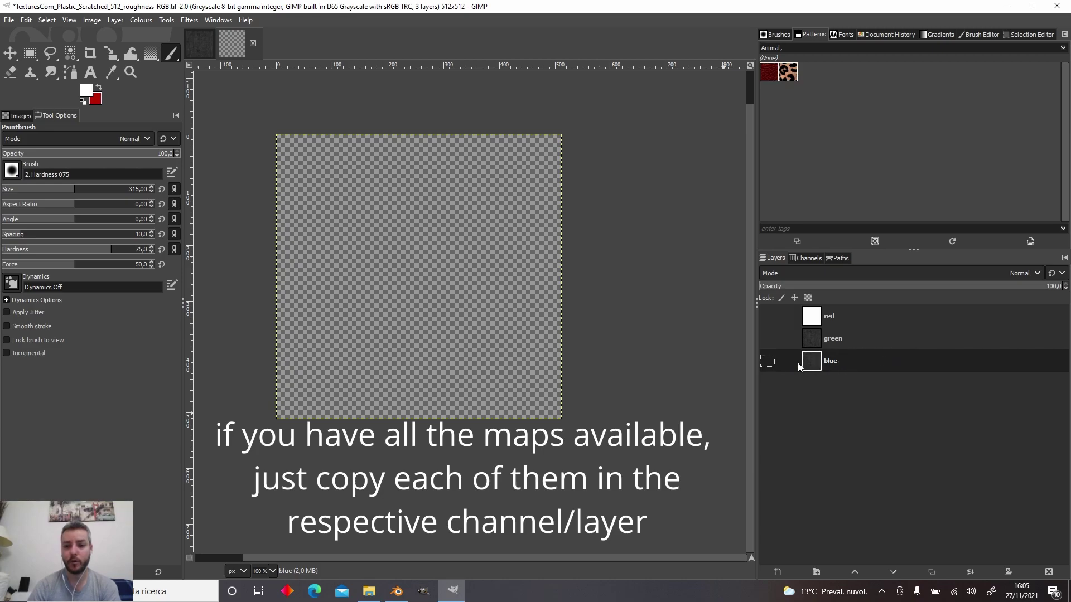
left_click(768, 361)
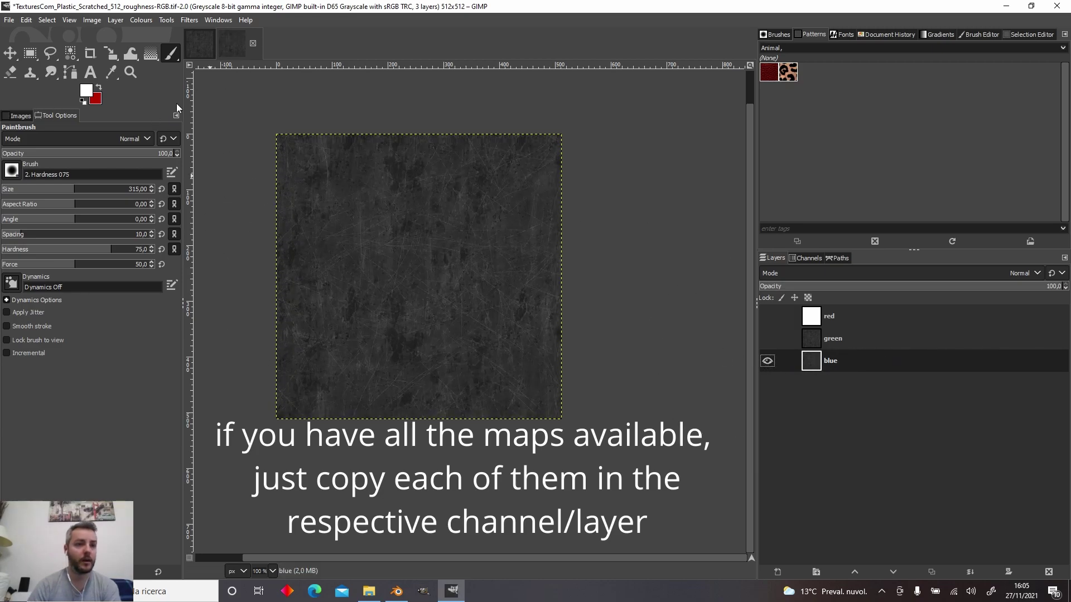
left_click(86, 92)
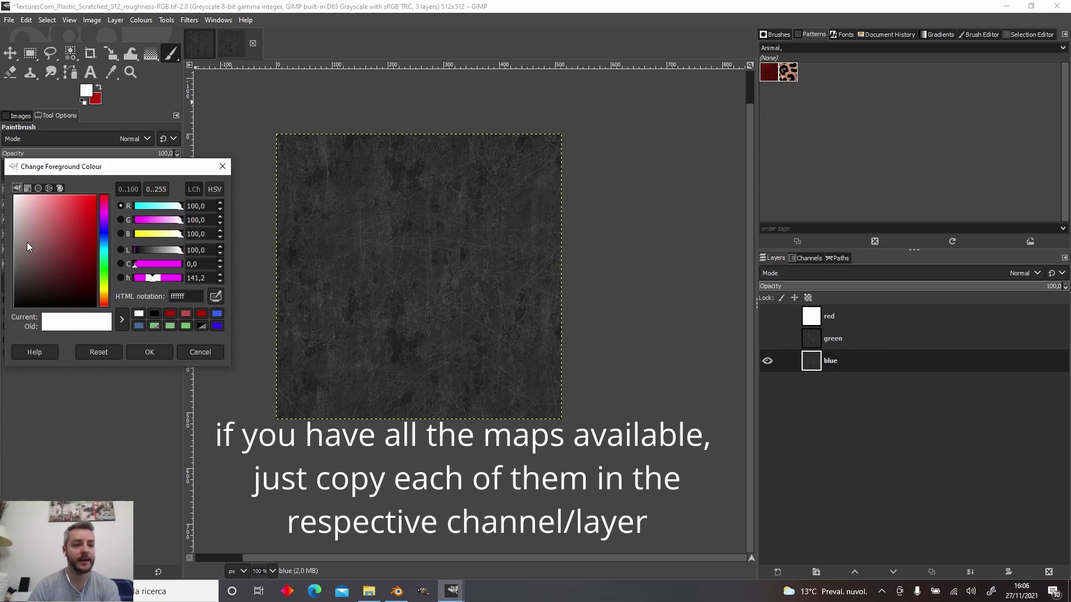
left_click_drag(29, 247, 4, 338)
left_click(149, 352)
left_click(307, 160)
mouse_move(307, 160)
left_mouse_down()
mouse_move(560, 151)
mouse_move(497, 268)
mouse_move(510, 306)
mouse_move(377, 386)
mouse_move(502, 391)
left_mouse_up()
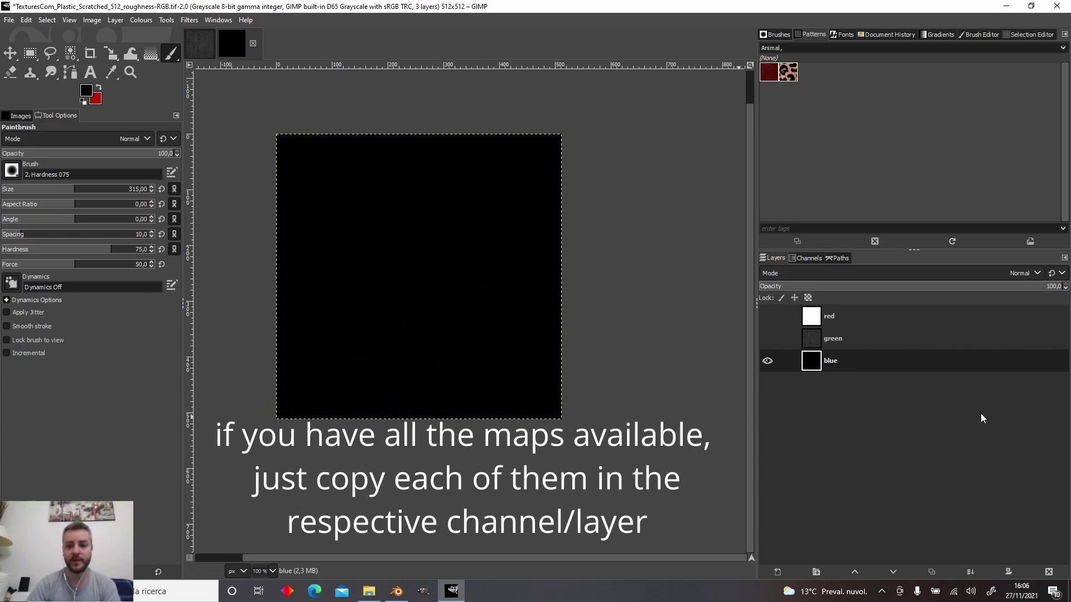
Make the red and green layers visible again and compose the three layers into a new RGB image
left_click(767, 339)
left_click(768, 316)
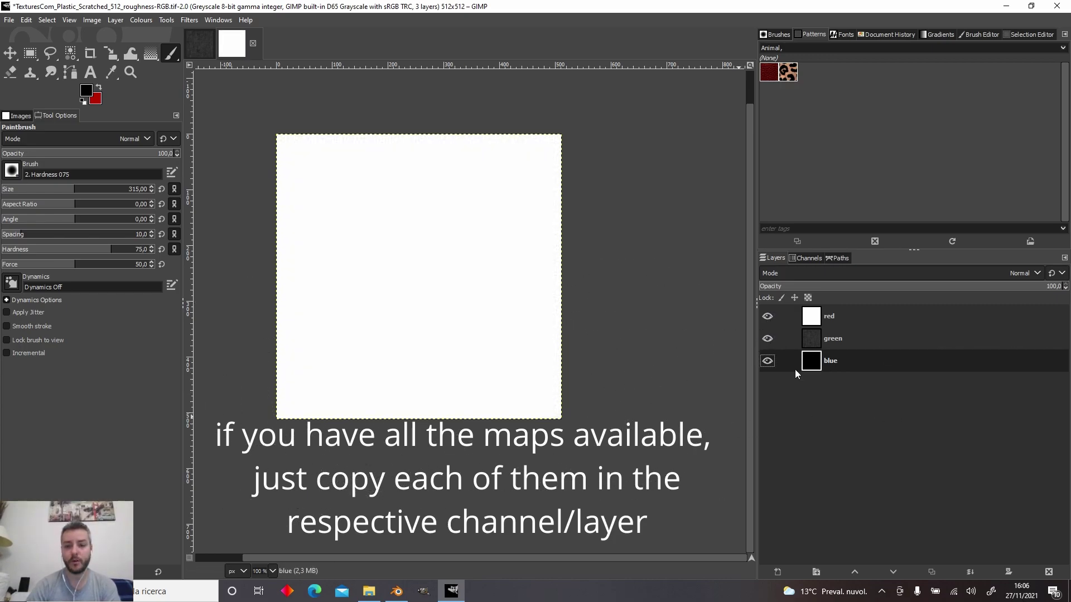
left_click(30, 53)
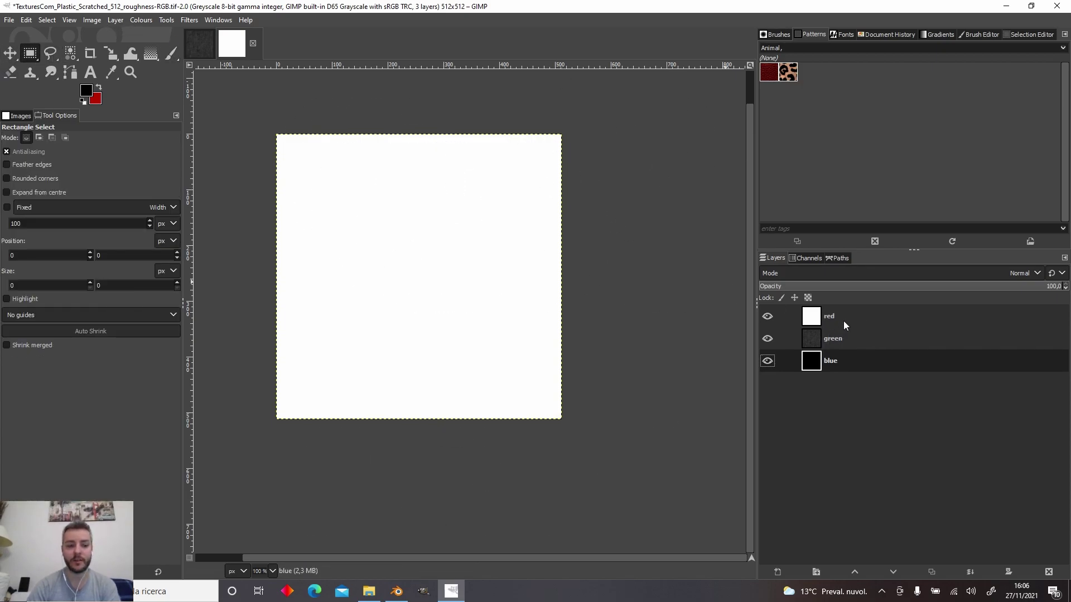
left_click(136, 21)
mouse_move(189, 236)
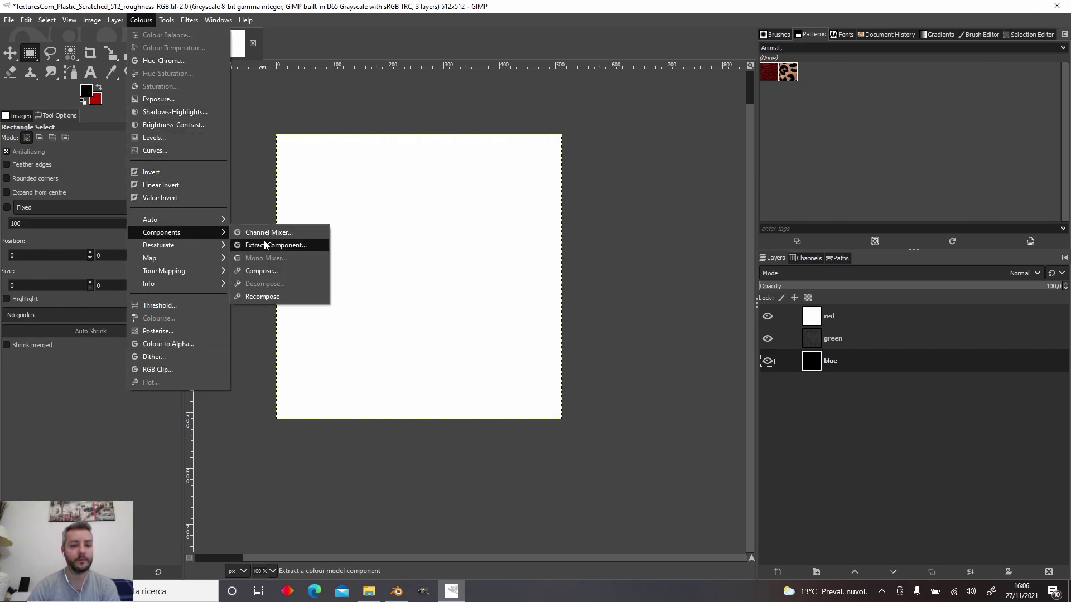
left_click(287, 272)
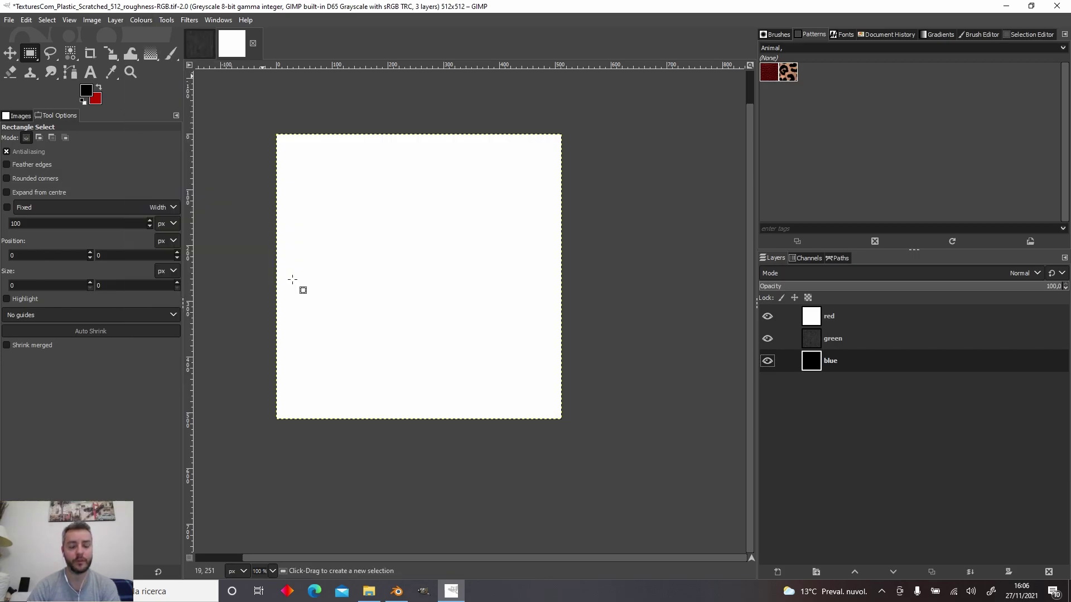
left_click(602, 388)
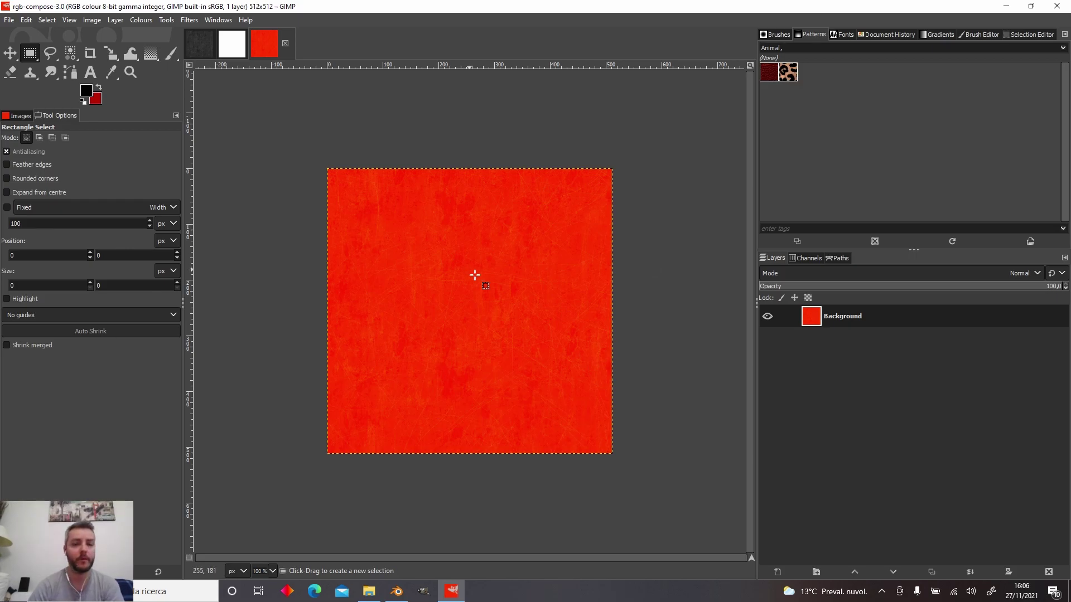
Export the composed image to the textures folder as TexturesCom_Plastic_Scratched_512_comp.tif
left_click(9, 20)
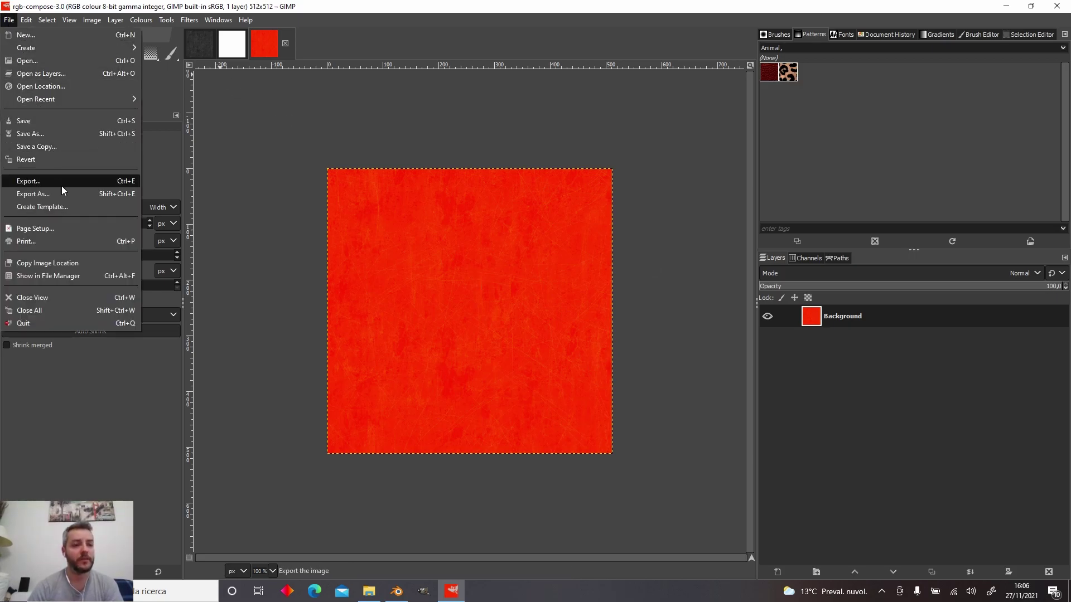
left_click(33, 194)
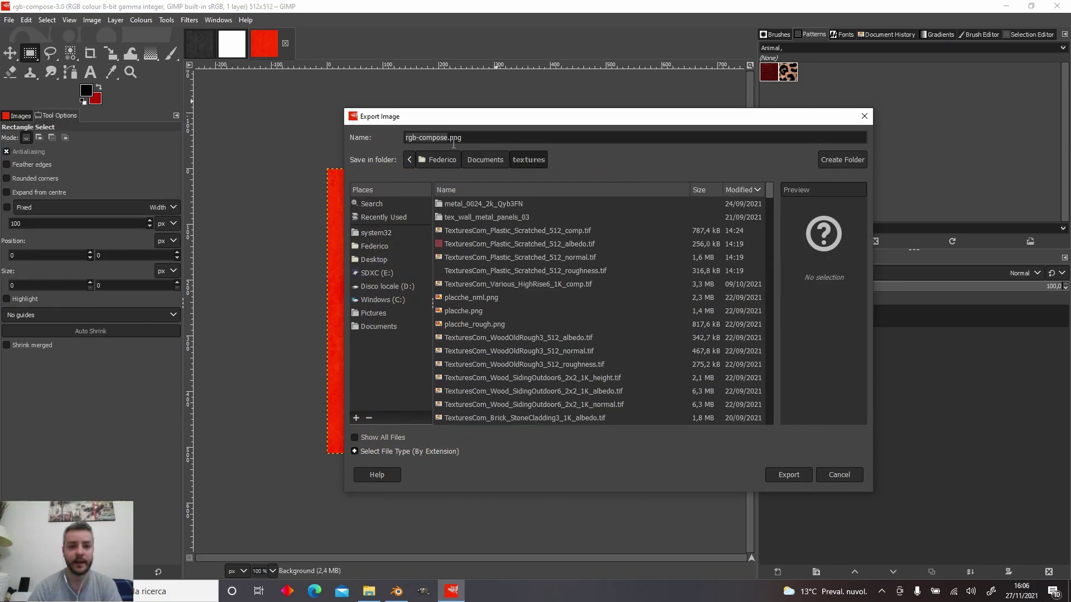
left_click(550, 249)
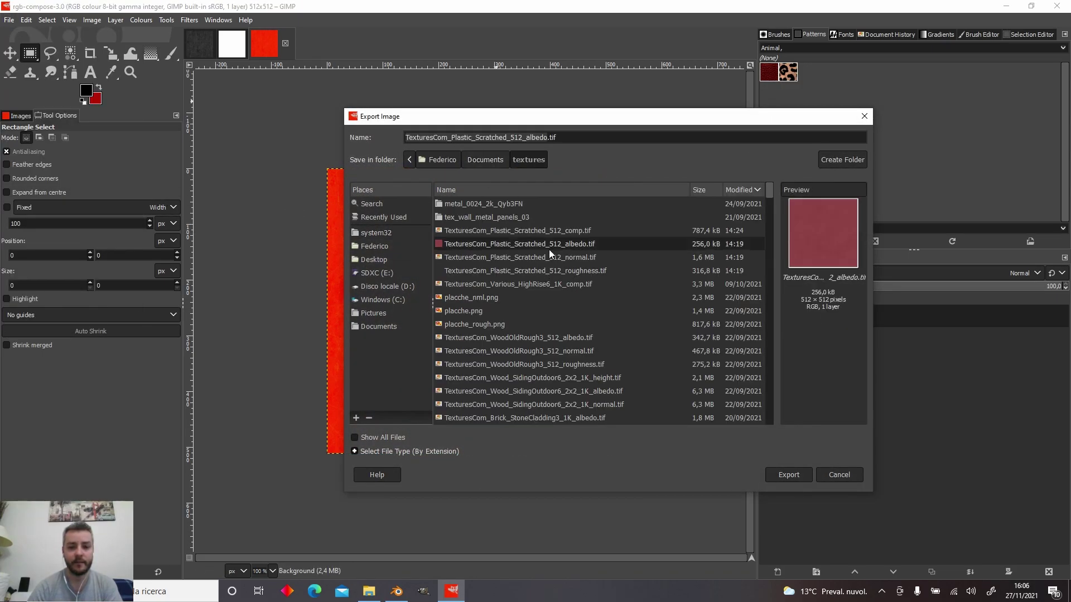
left_click(525, 143)
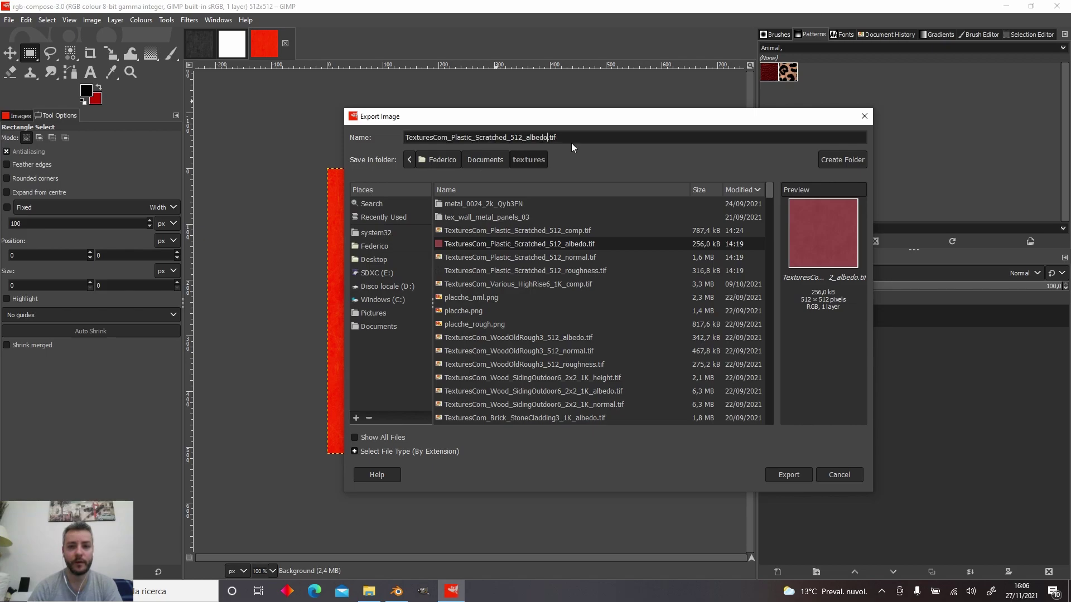
key("BackSpace")
key("BackSpace")
key("BackSpace")
key("BackSpace")
key("BackSpace")
key("BackSpace")
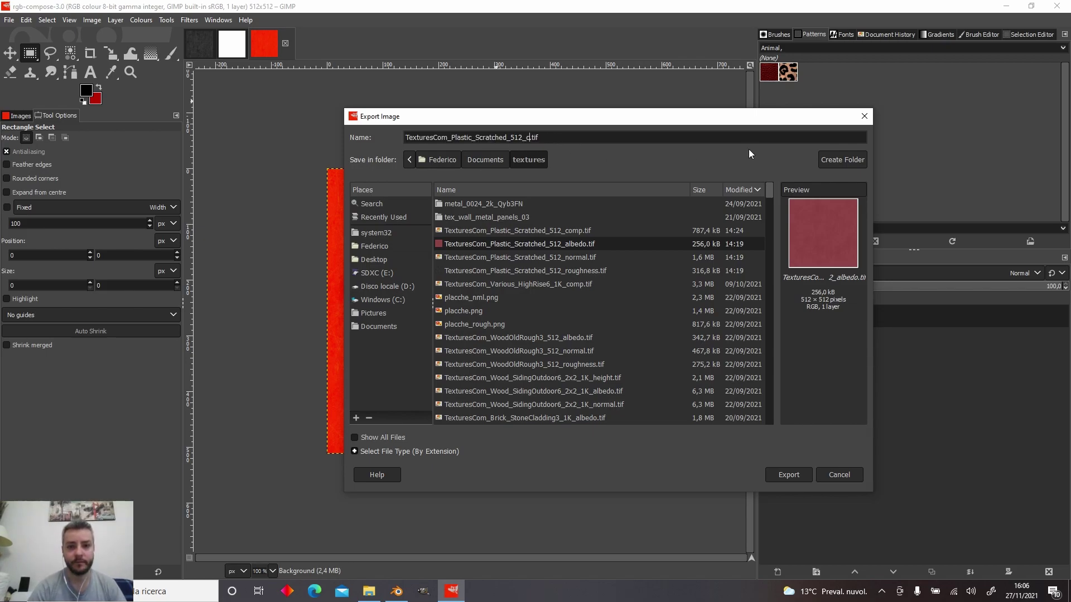
type("comp")
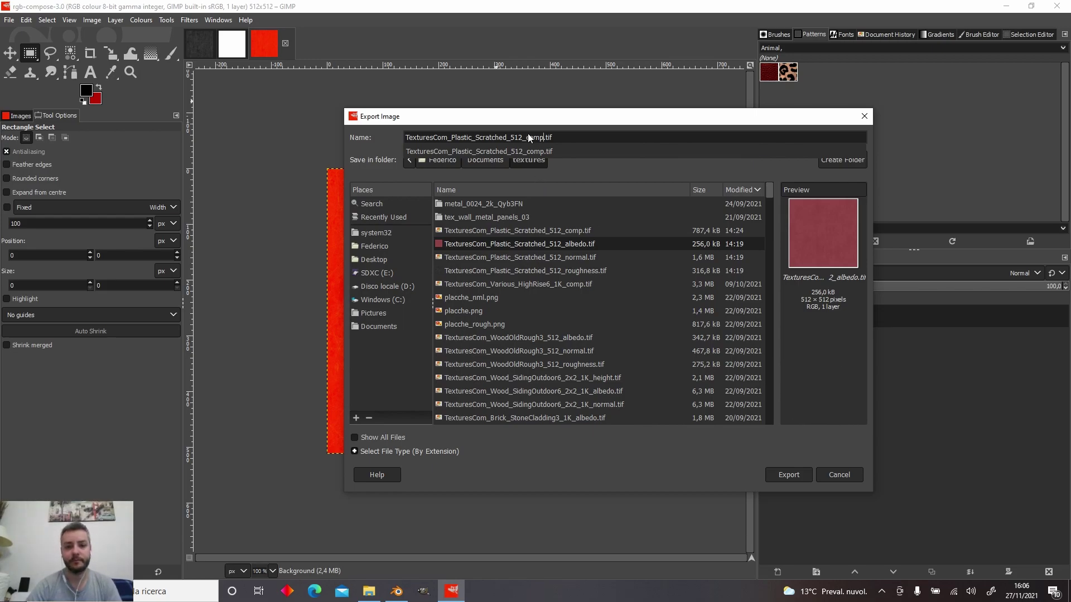
left_click(558, 150)
left_click(788, 475)
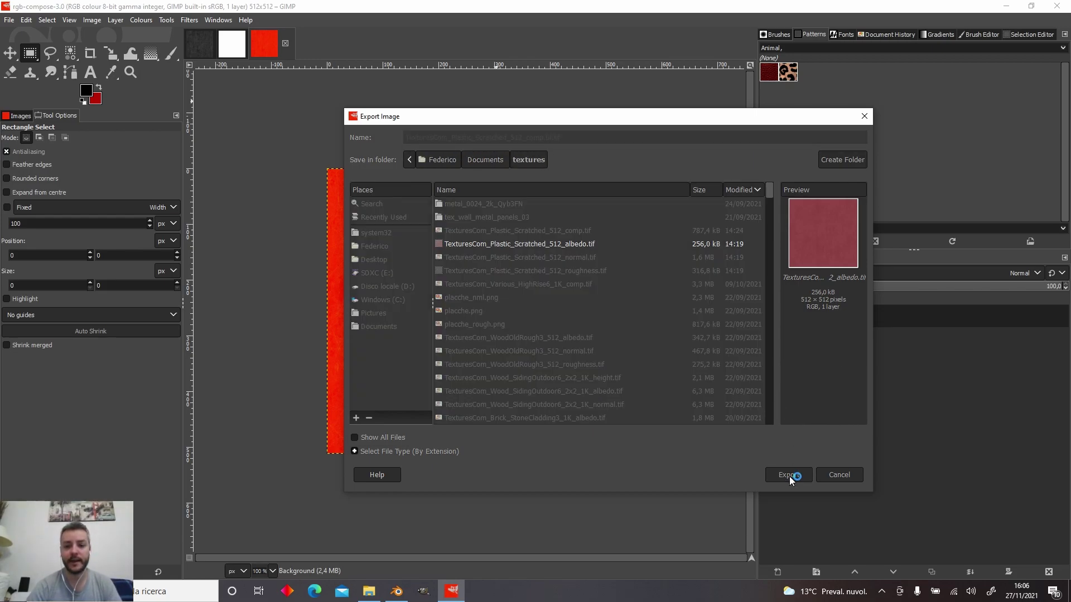
Finish the TIFF export, switch to Blender, and load TexturesCom_Plastic_Scratched_512_comp.tif.tif from the textures folder as the material's Metallic map
left_click(534, 428)
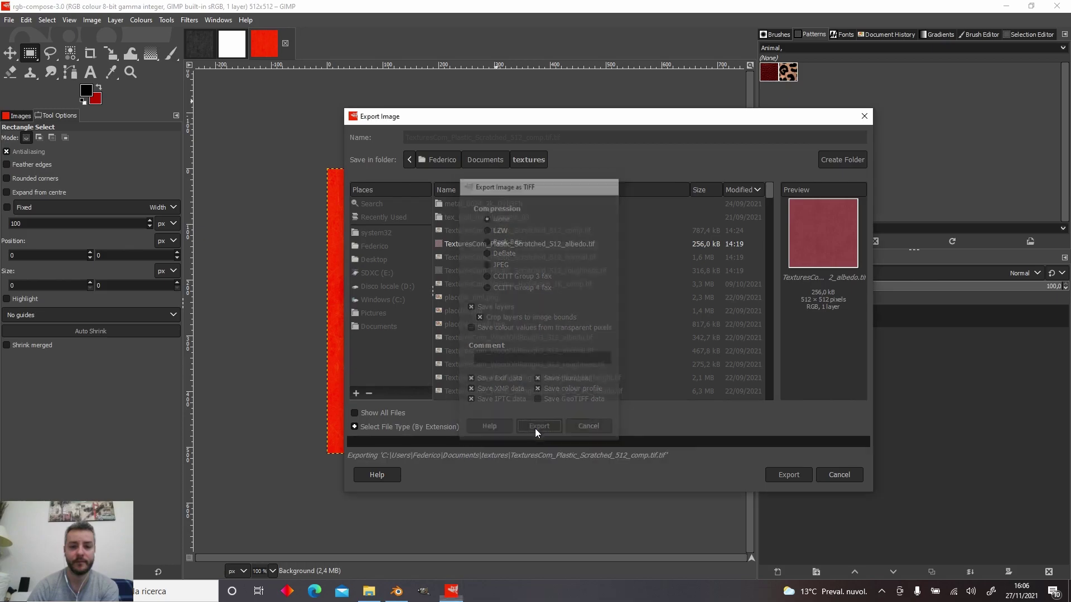
left_click(396, 592)
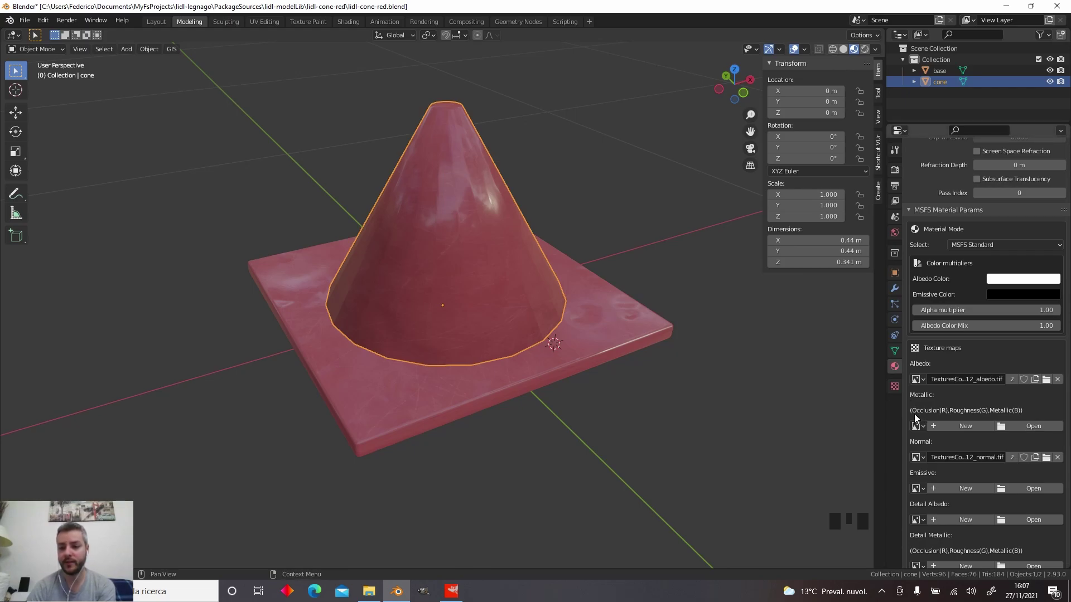
left_click(1028, 427)
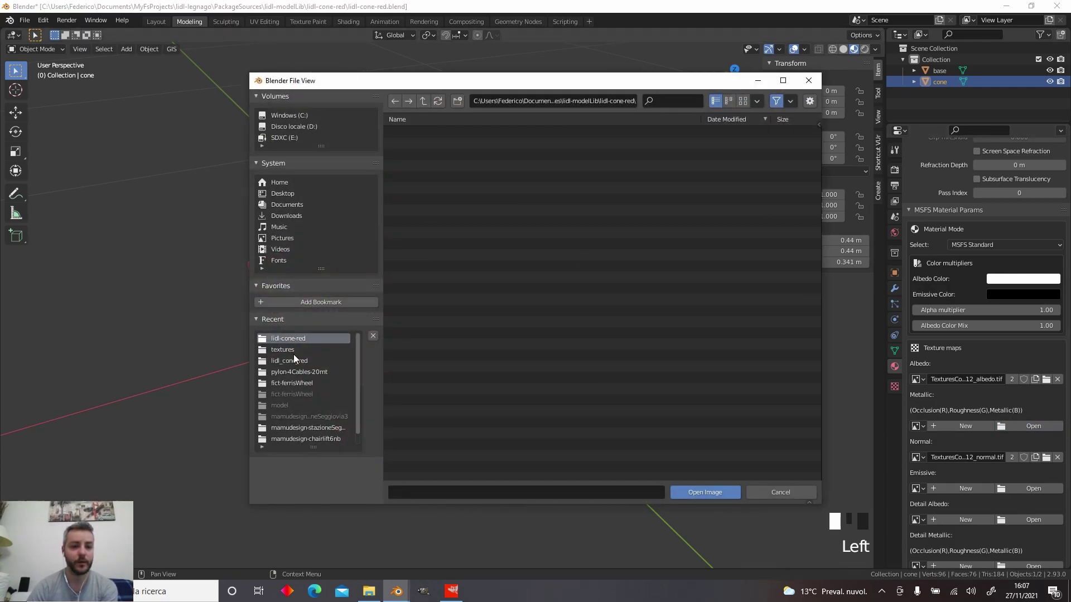
left_click(293, 349)
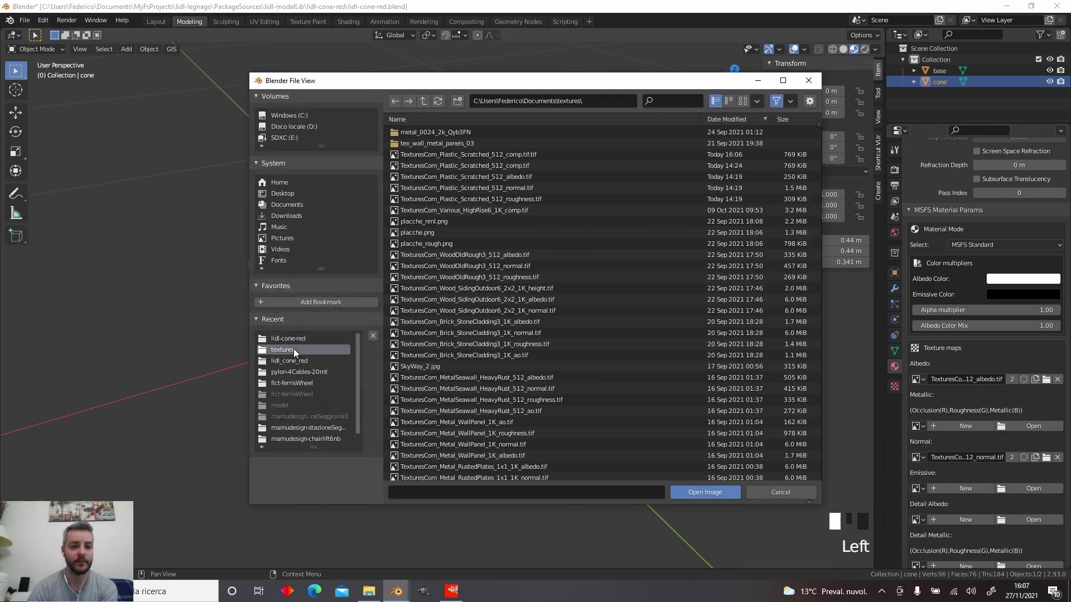
left_click(725, 118)
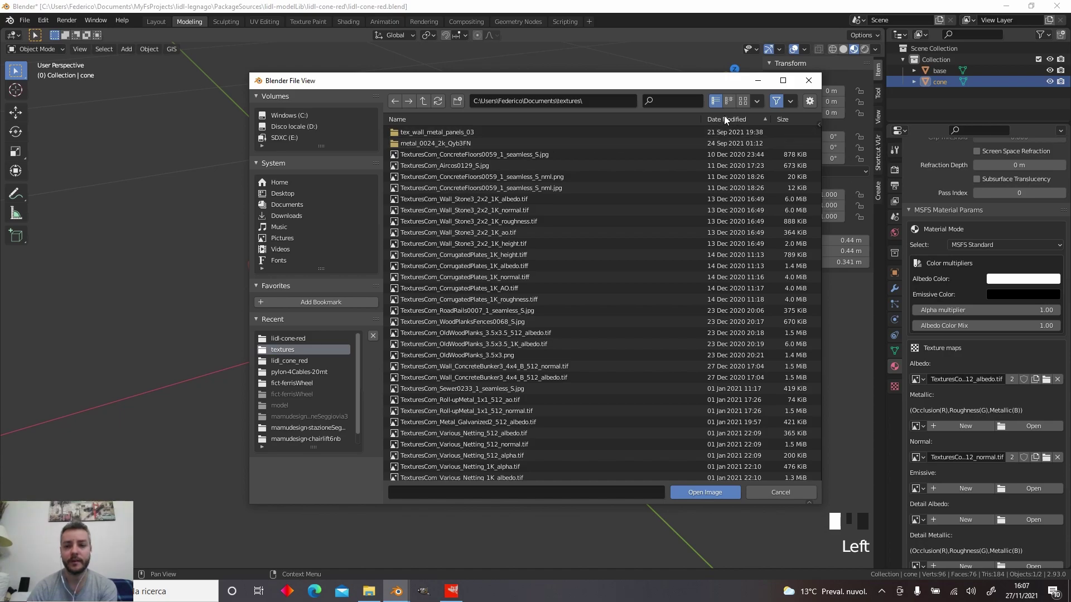
left_click(724, 119)
left_click(527, 155)
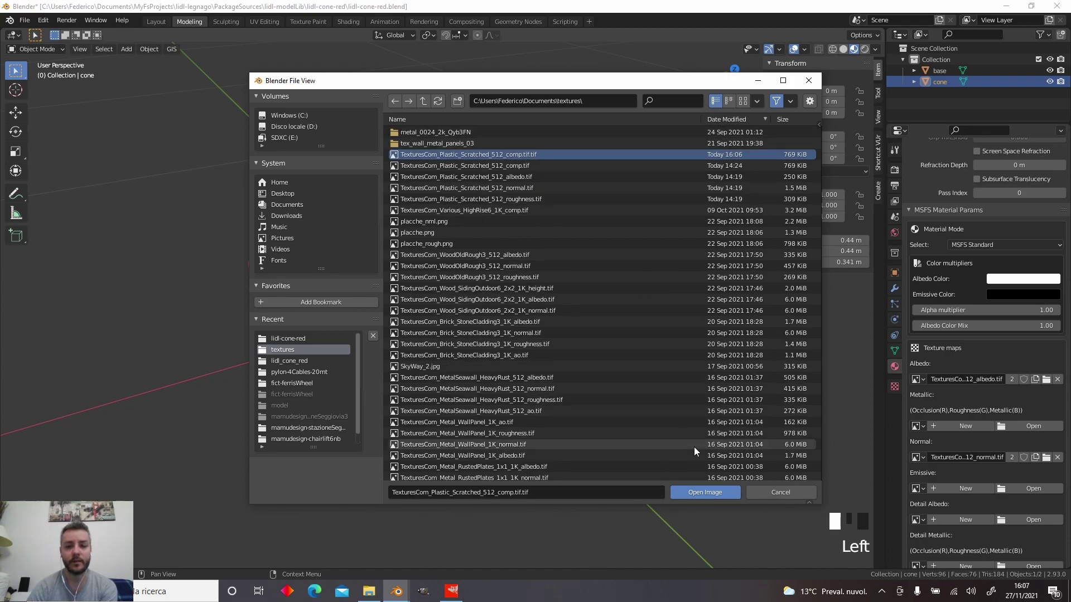
left_click(705, 492)
Set the cone_red material's Specular value to 0.184 and check the reflections on the cone and base
scroll(699, 490, "up", 3)
middle_click_drag(698, 489, 550, 218)
scroll(467, 251, "down", 3)
scroll(969, 299, "up", 10)
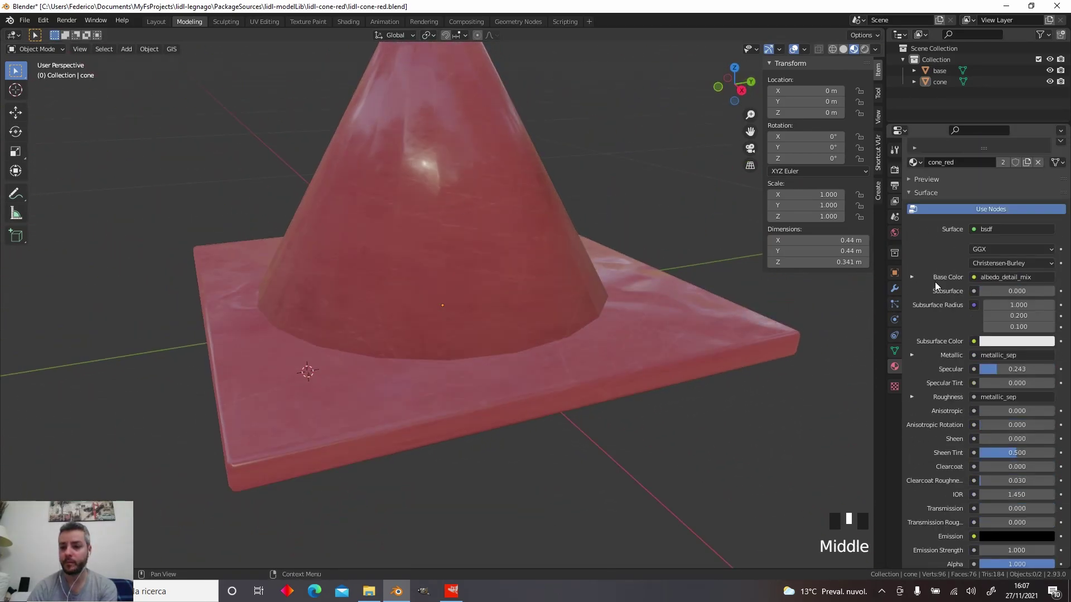
left_click_drag(989, 373, 990, 373)
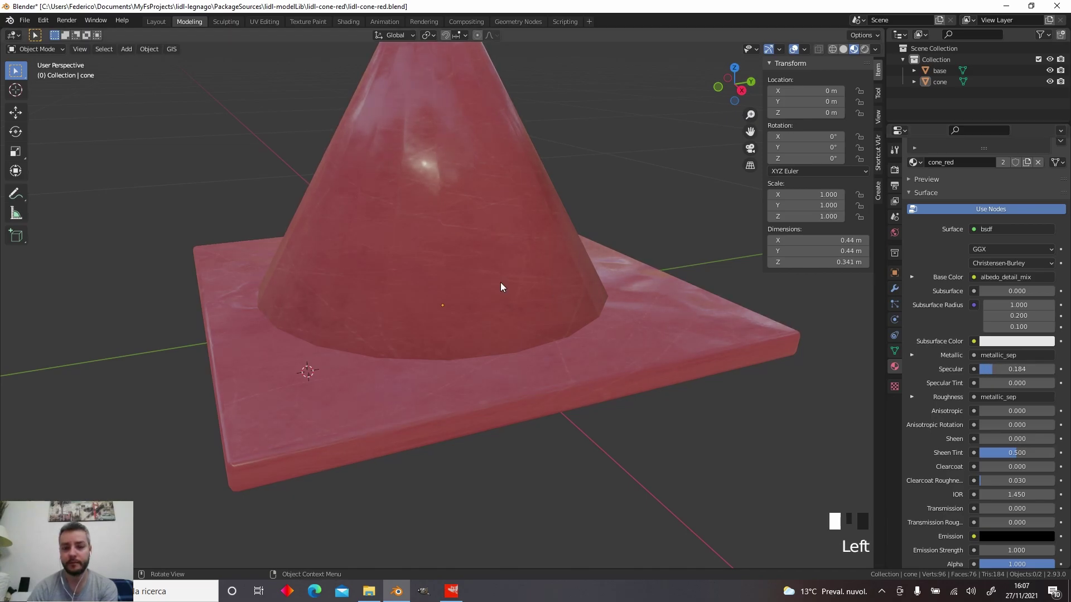
middle_click_drag(500, 282, 561, 305)
scroll(425, 273, "down", 3)
middle_click_drag(425, 273, 306, 248)
scroll(306, 247, "down", 4)
middle_click_drag(396, 276, 439, 242)
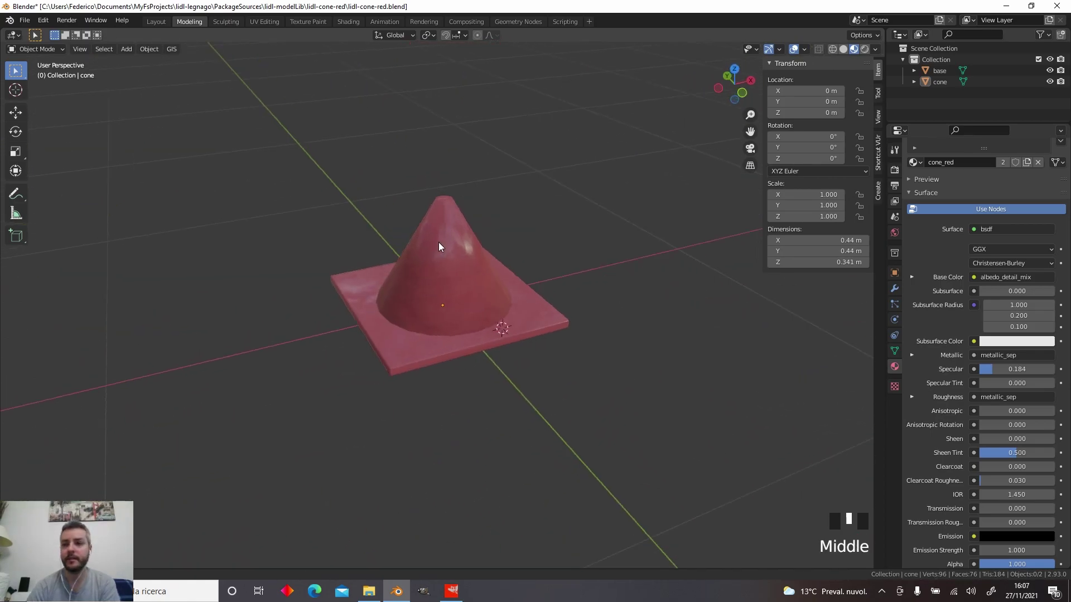
Select both the base and the cone and export them as extended glTF 2.0, overwriting lidl-cone-red.gltf
key("a")
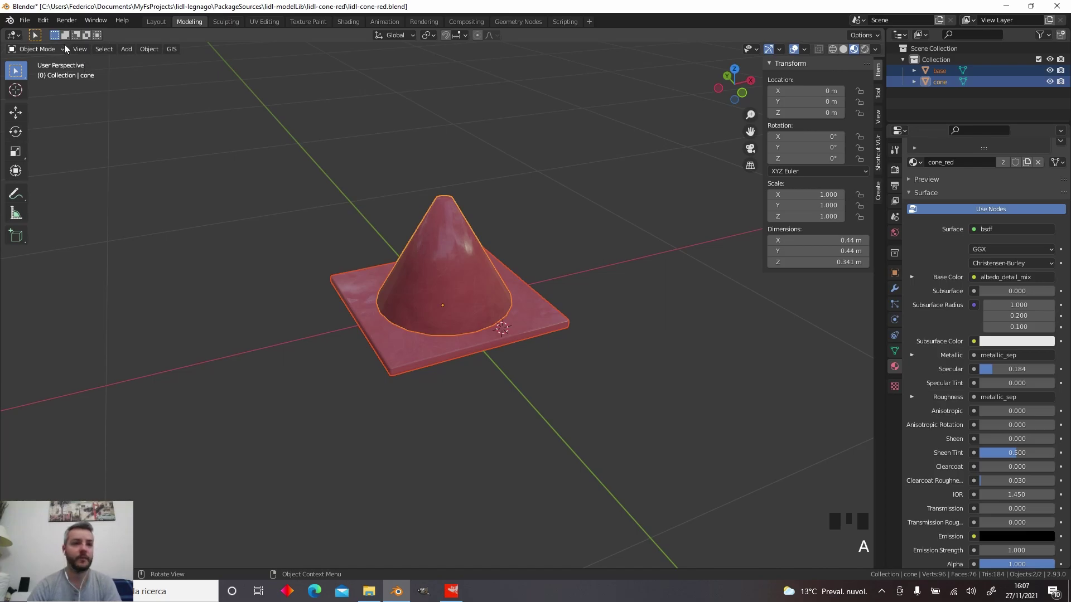
left_click(26, 21)
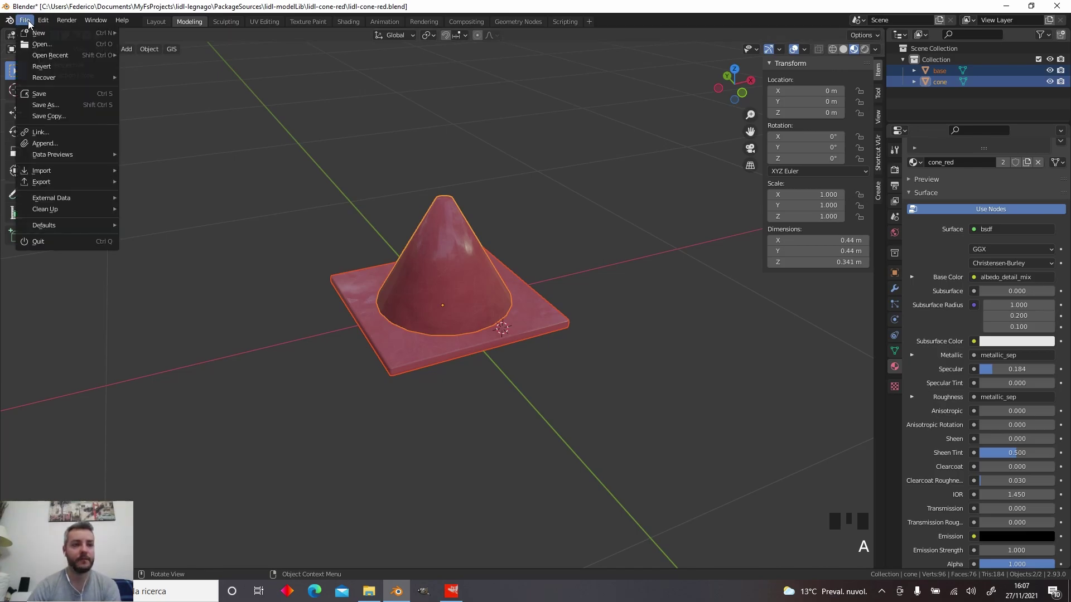
mouse_move(67, 181)
left_click(195, 315)
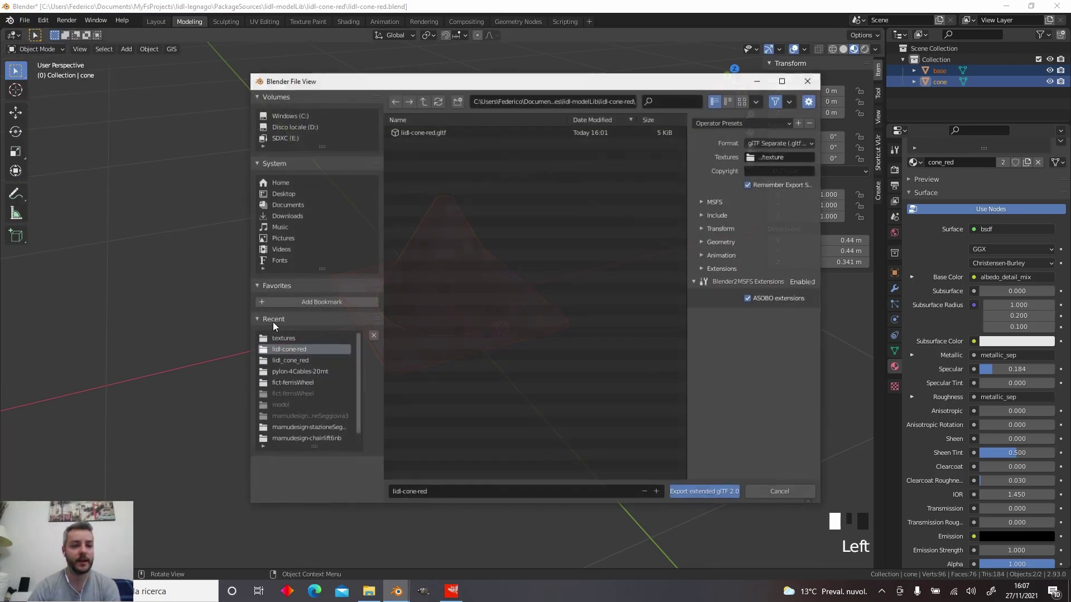
left_click(453, 132)
left_click(693, 496)
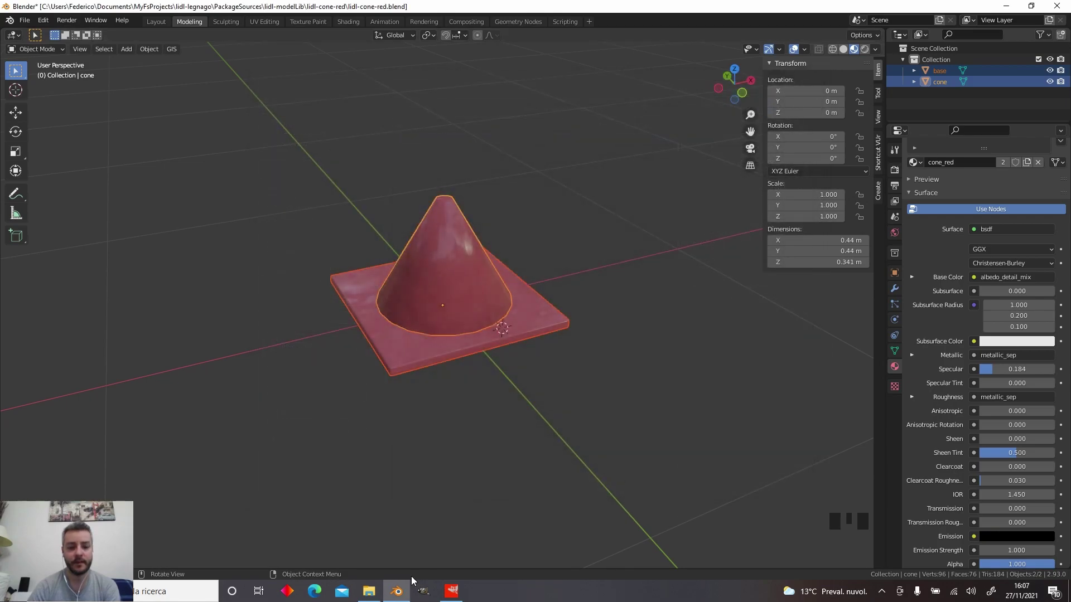
Switch to File Explorer and check the exported composite texture in the texture folder of lidl-modelLib
left_click(369, 591)
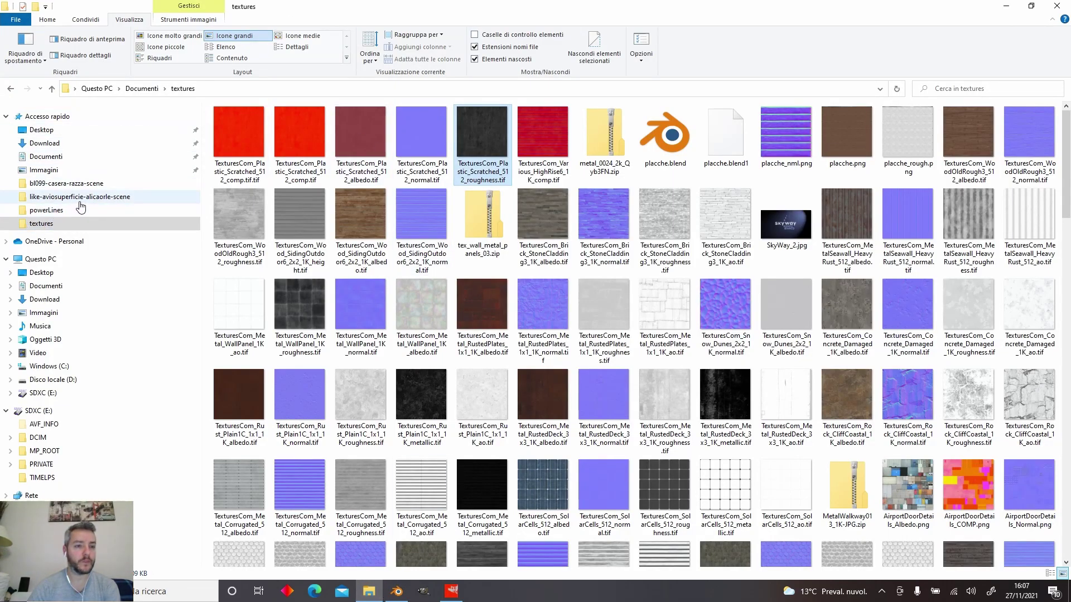
key("alt+Left")
double_click(281, 159)
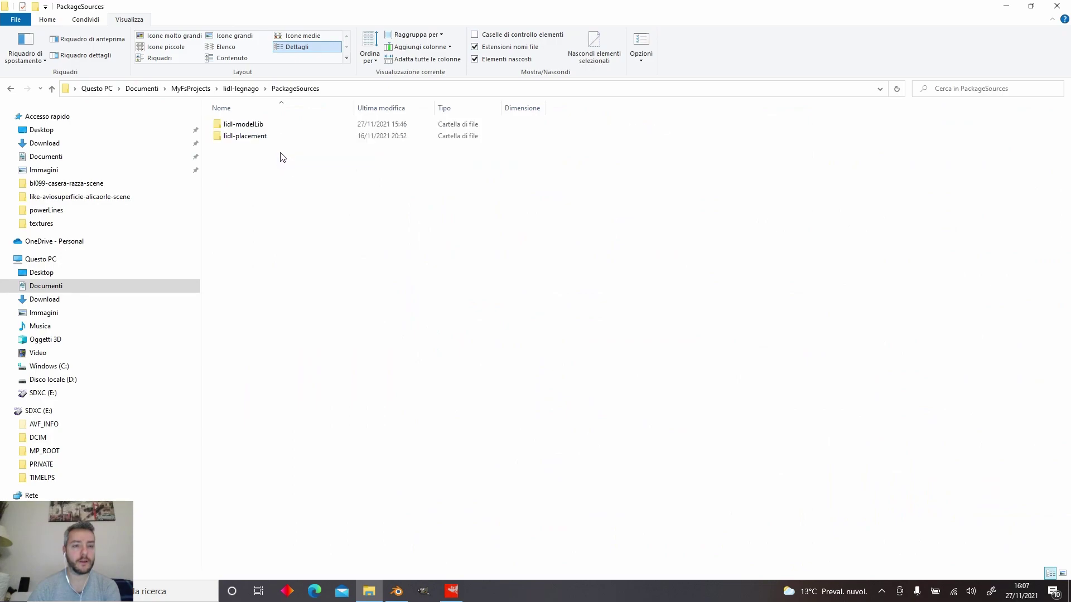
double_click(282, 126)
double_click(283, 135)
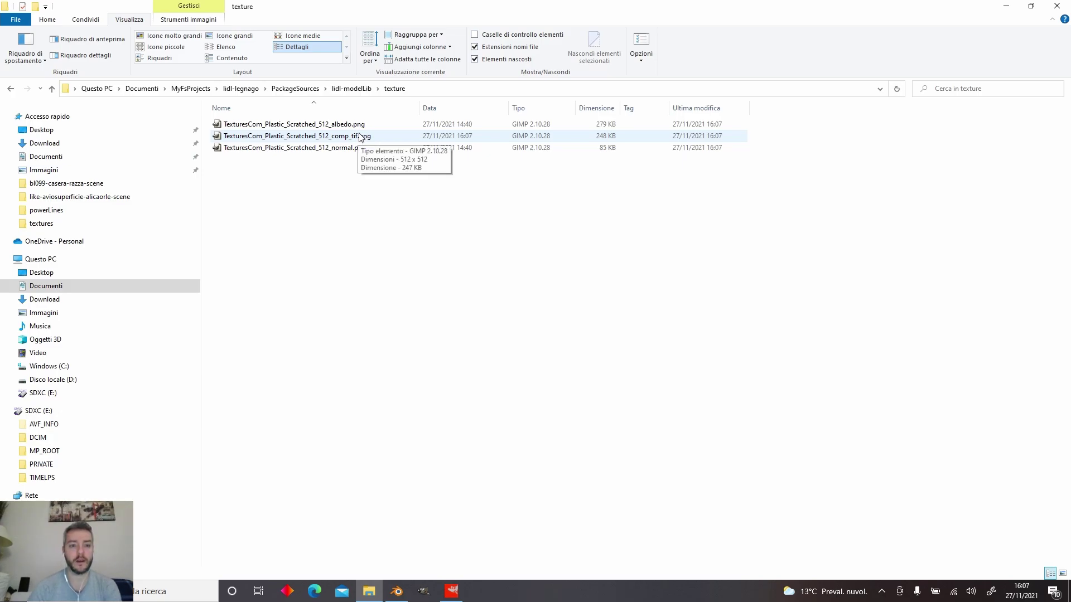
Return to Blender and examine the finished red cone material from the front
left_click(452, 592)
left_click(403, 594)
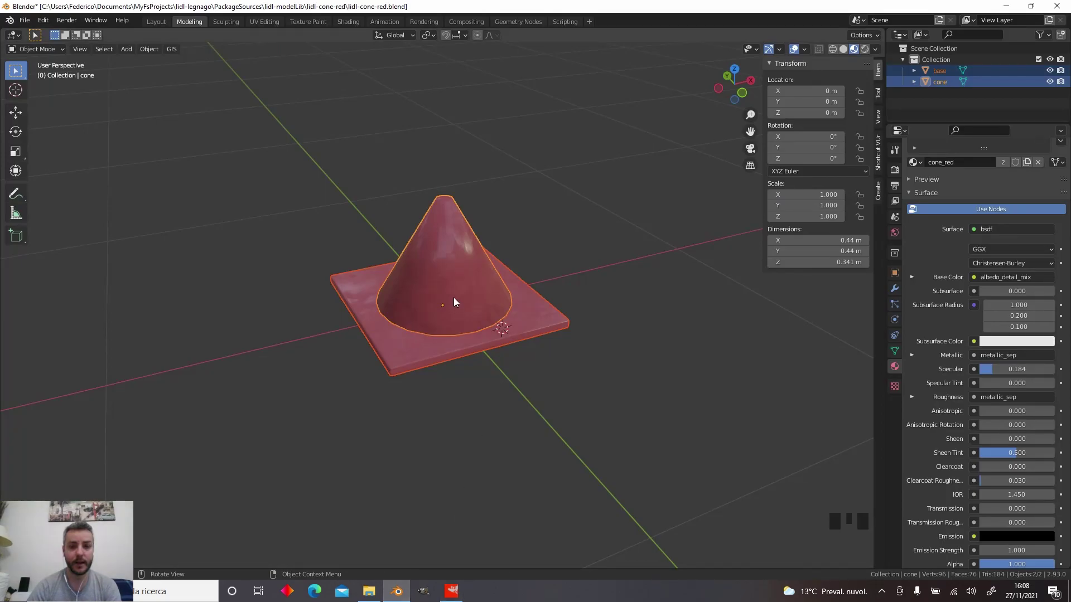
middle_click_drag(454, 296, 507, 246)
scroll(499, 324, "up", 2)
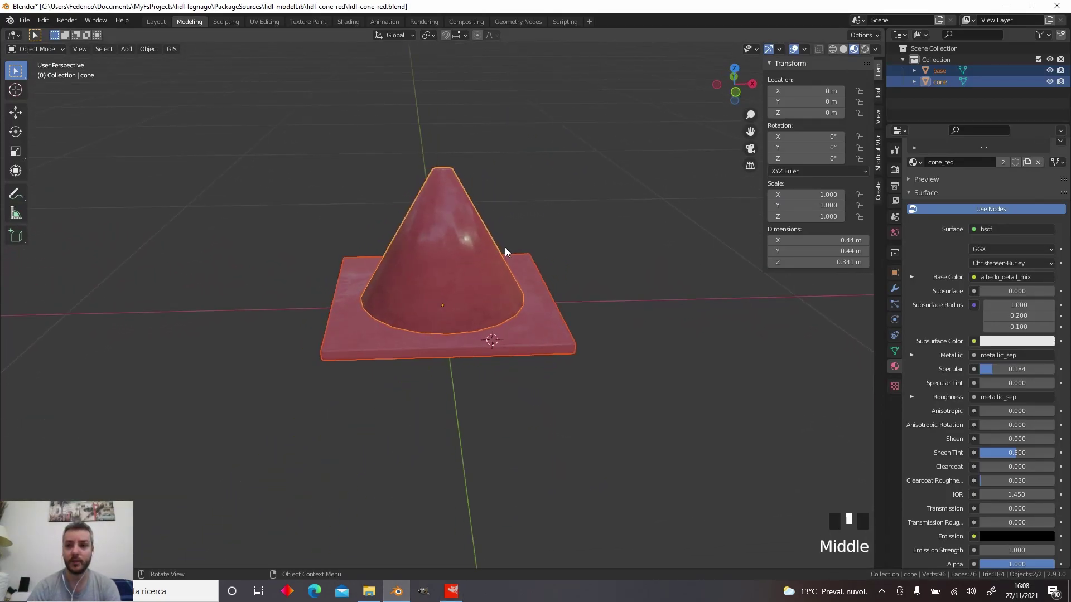